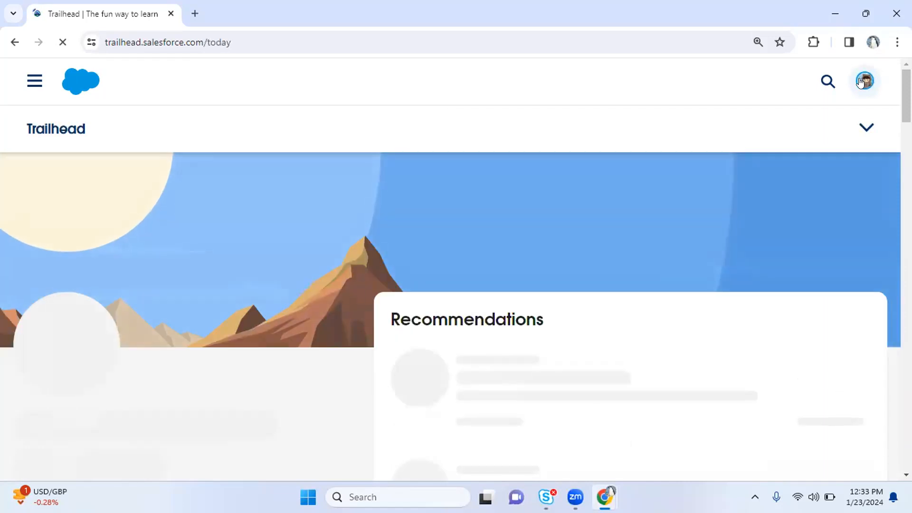
# Launch the AppBuilderMaintenance org from Trailhead's Hands-On Orgs list in the account menu
pyautogui.click(861, 83)
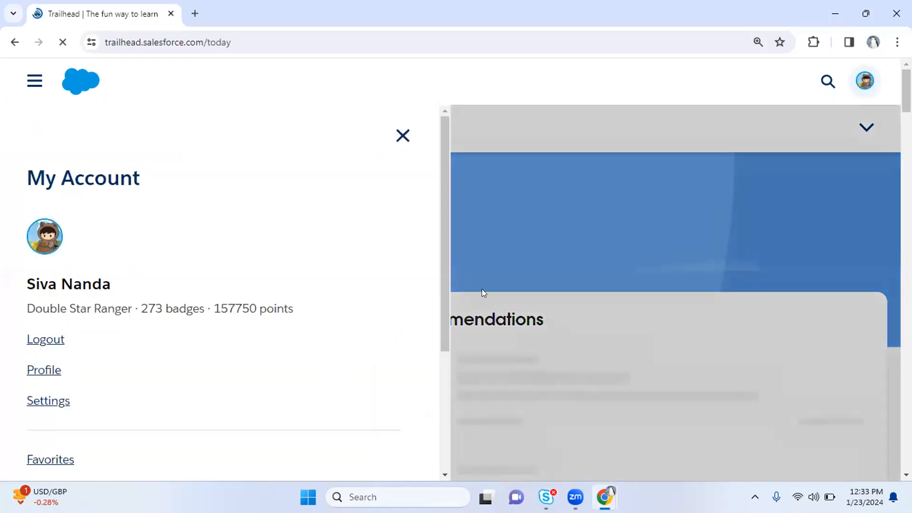
pyautogui.moveTo(443, 290); pyautogui.dragTo(407, 378)
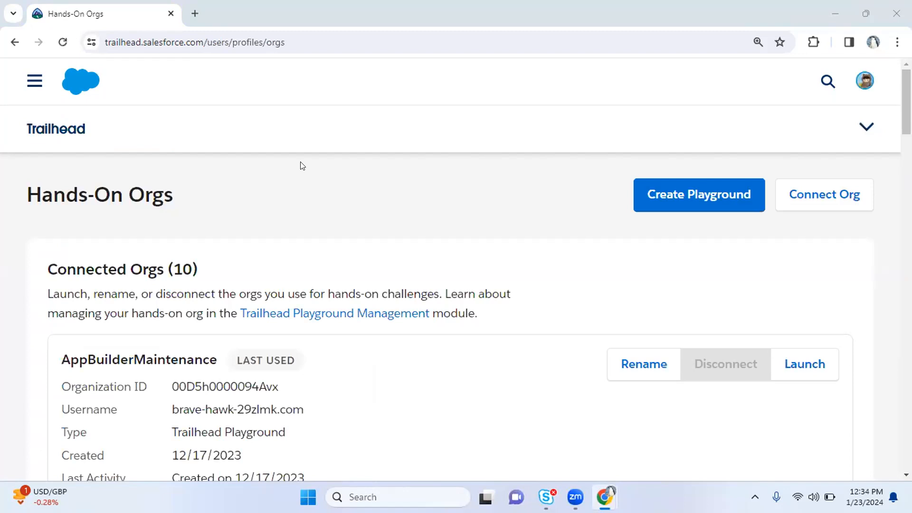
pyautogui.click(815, 363)
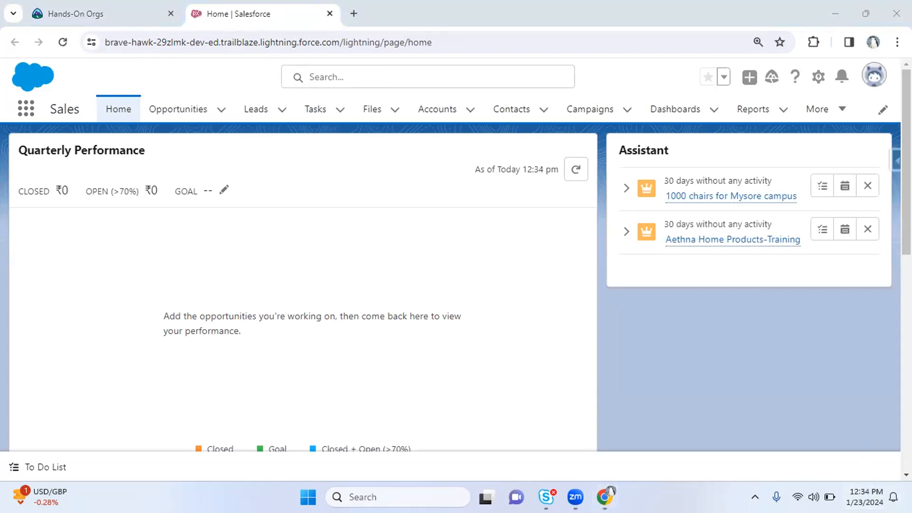
# Open Salesforce Setup in a new tab from the gear menu
pyautogui.click(865, 497)
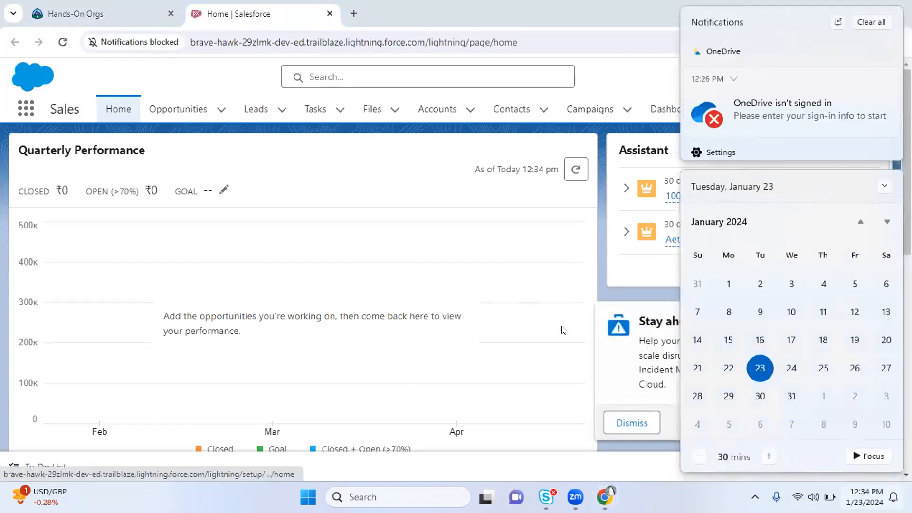
pyautogui.click(535, 255)
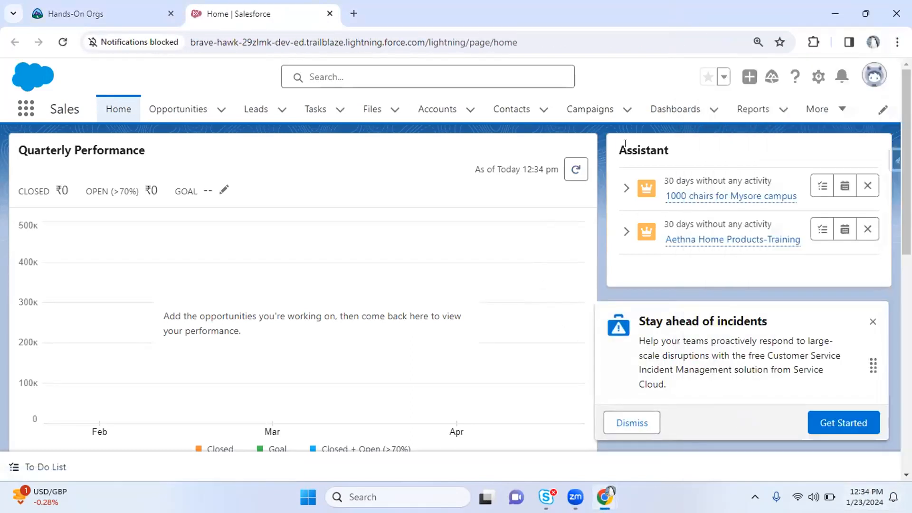
pyautogui.click(873, 497)
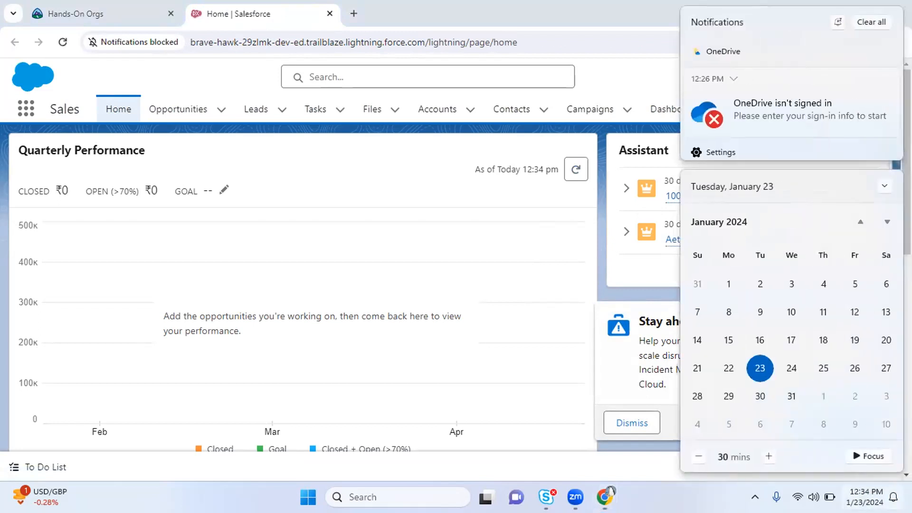
pyautogui.click(541, 291)
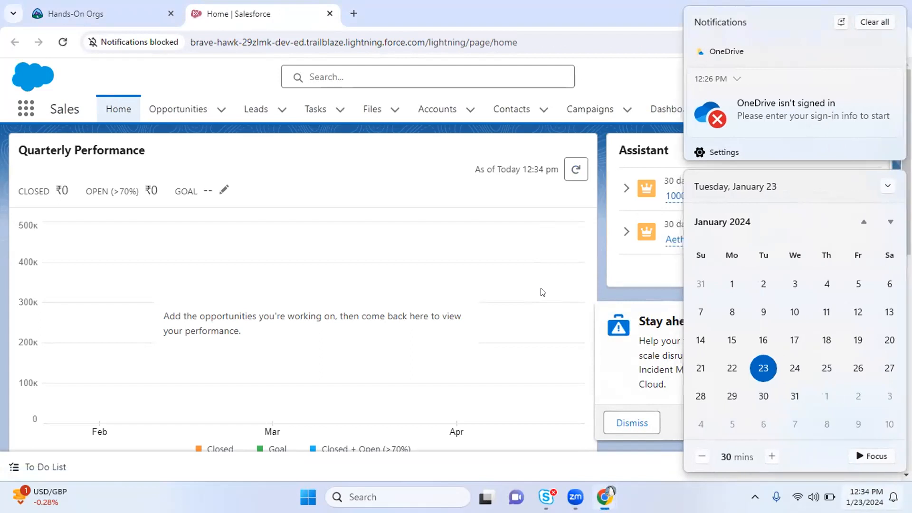
pyautogui.click(819, 76)
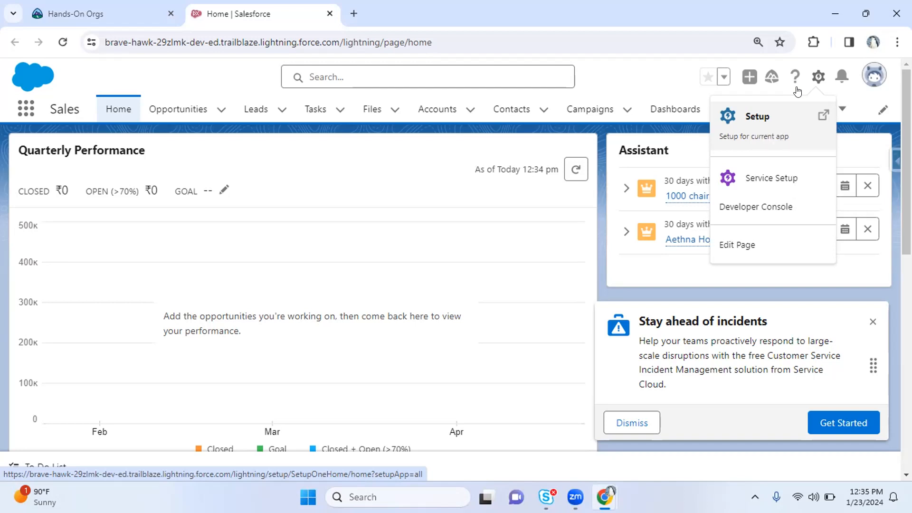
pyautogui.click(798, 91)
# On the Sales Home page, dismiss the 'Stay ahead of incidents' promotion
pyautogui.click(247, 14)
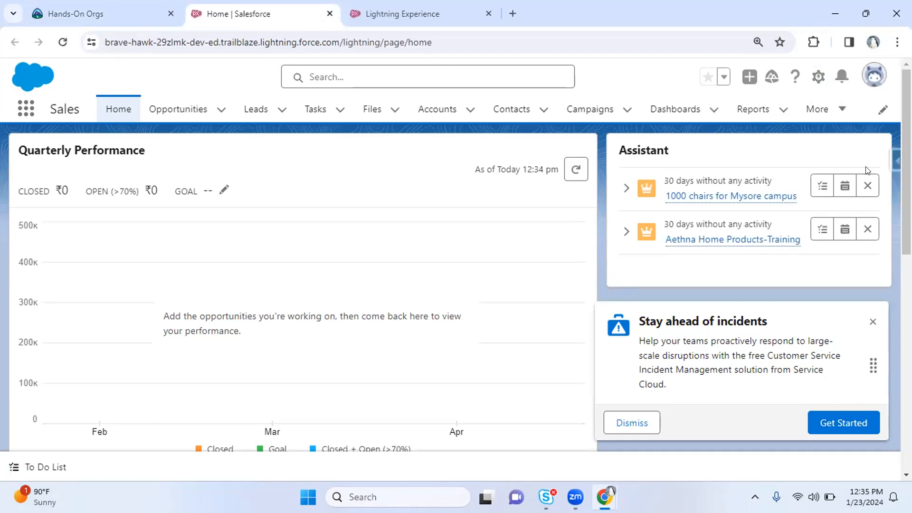
pyautogui.scroll(-8, 879, 316)
pyautogui.scroll(4, 891, 312)
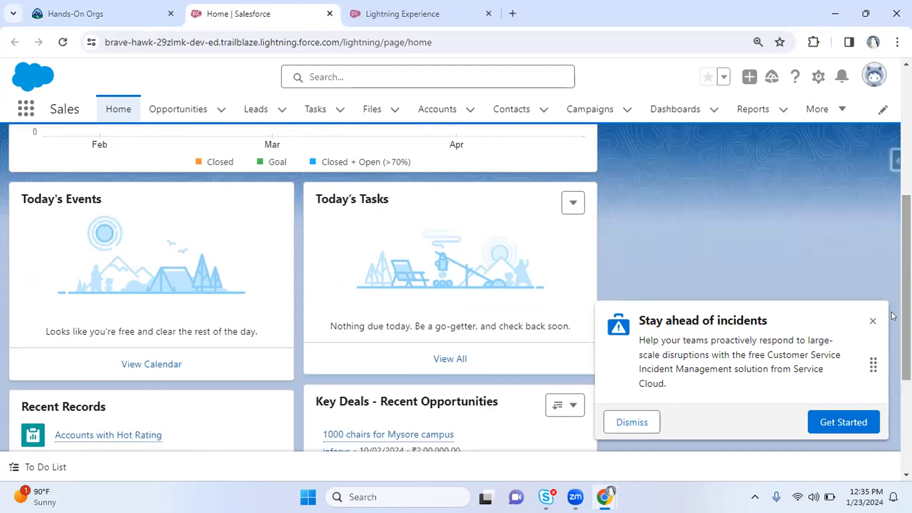
pyautogui.click(871, 322)
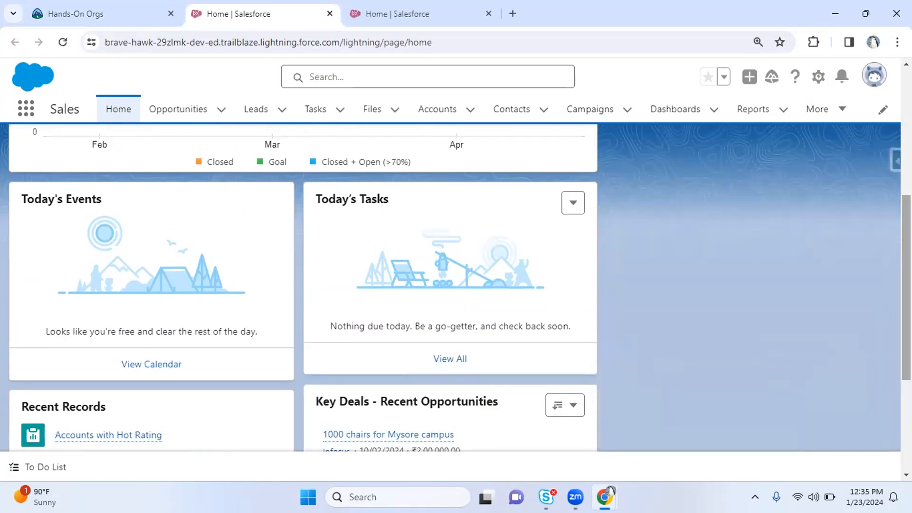
pyautogui.scroll(5, 442, 65)
# Switch to the Setup Home tab and put the cursor in the Quick Find box
pyautogui.click(380, 14)
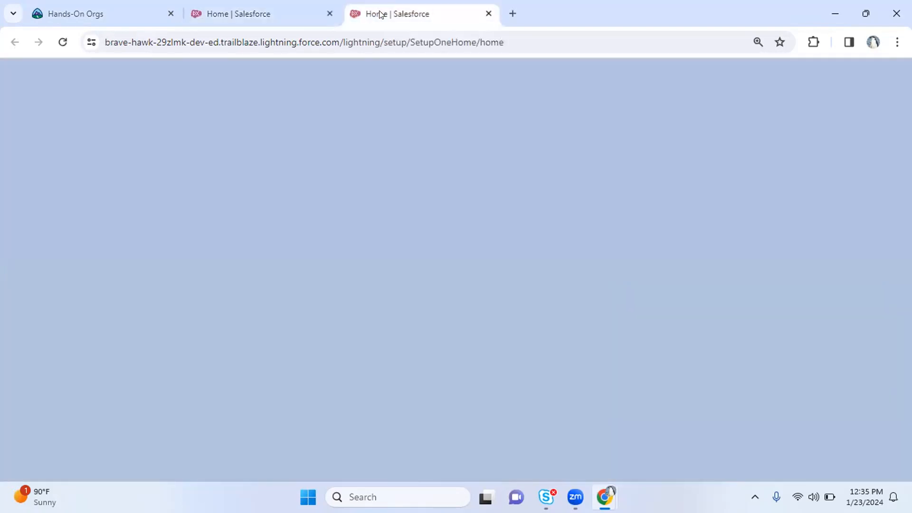
pyautogui.click(70, 154)
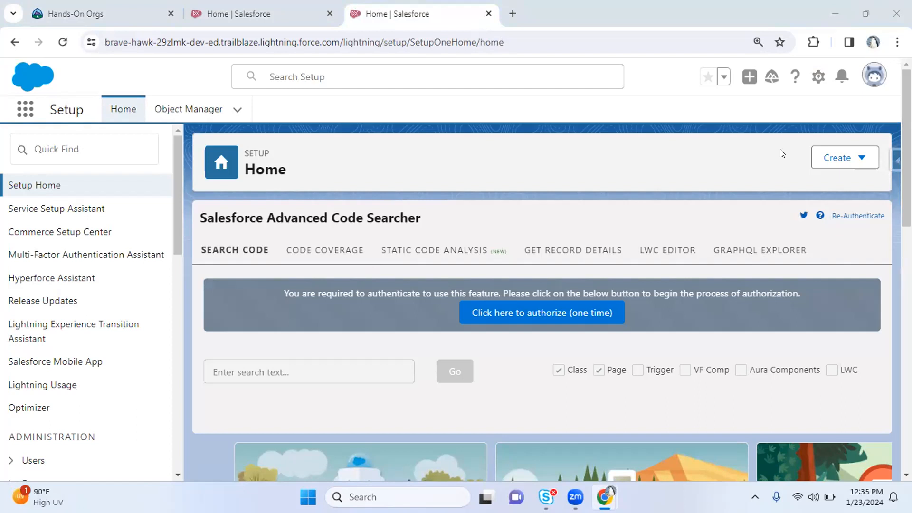
pyautogui.click(513, 13)
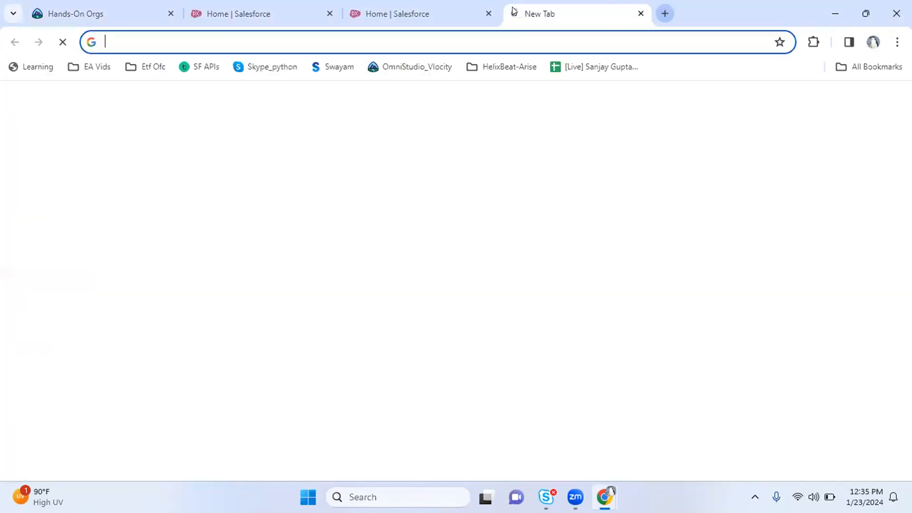
pyautogui.write('webassessor ')
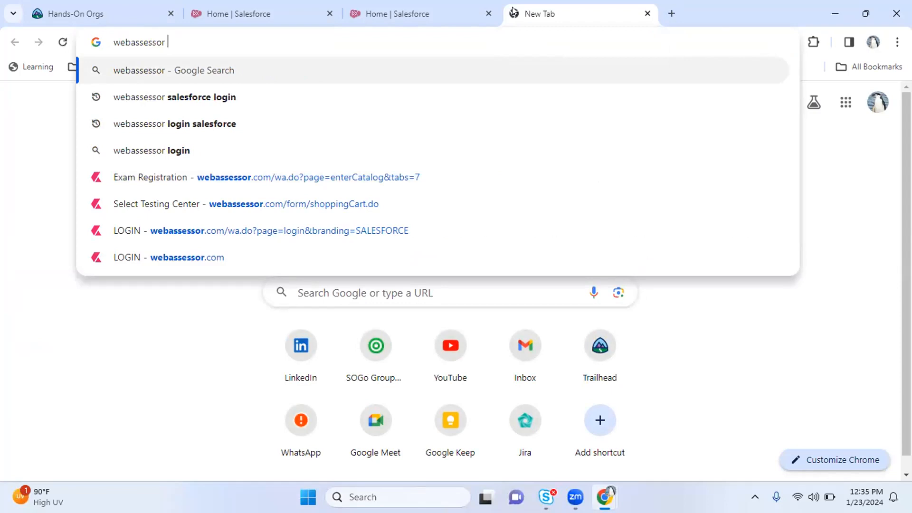
pyautogui.write('account and trailhead link')
pyautogui.press('Return')
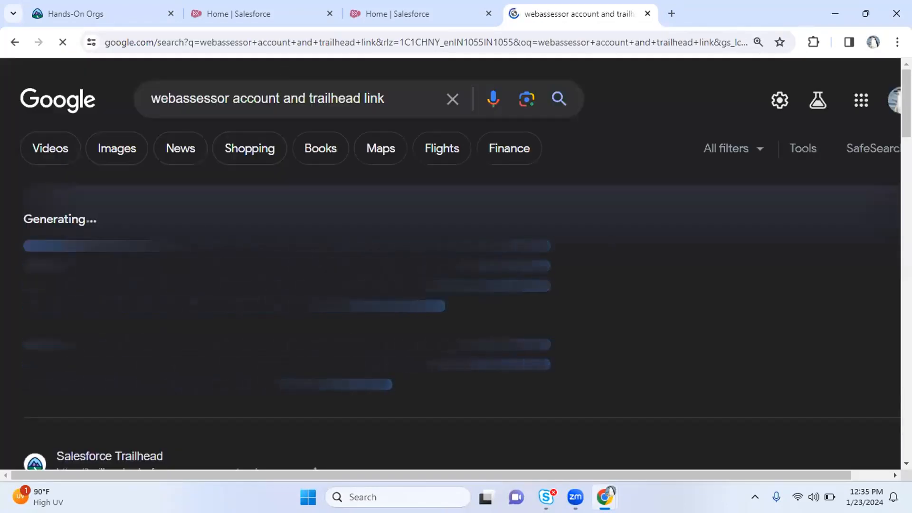
pyautogui.scroll(-4, 327, 258)
pyautogui.scroll(2, 327, 258)
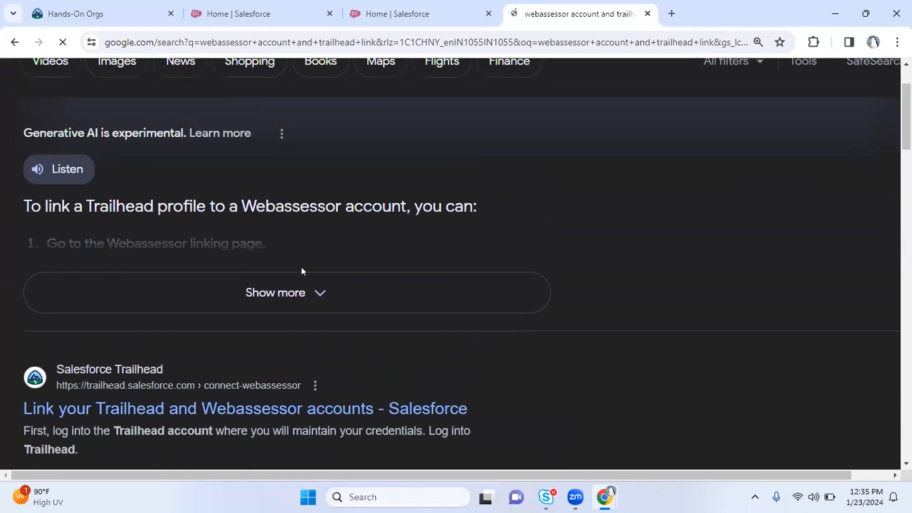
pyautogui.click(255, 294)
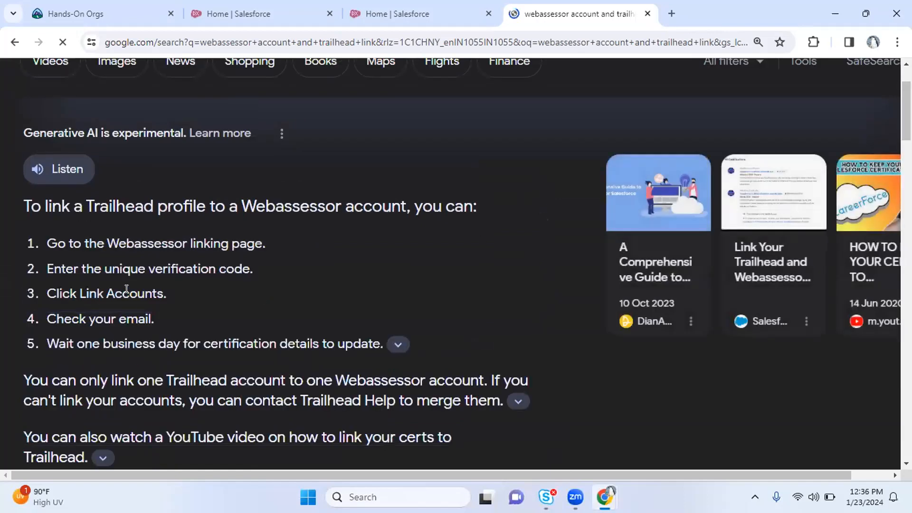
pyautogui.moveTo(41, 206); pyautogui.dragTo(179, 209)
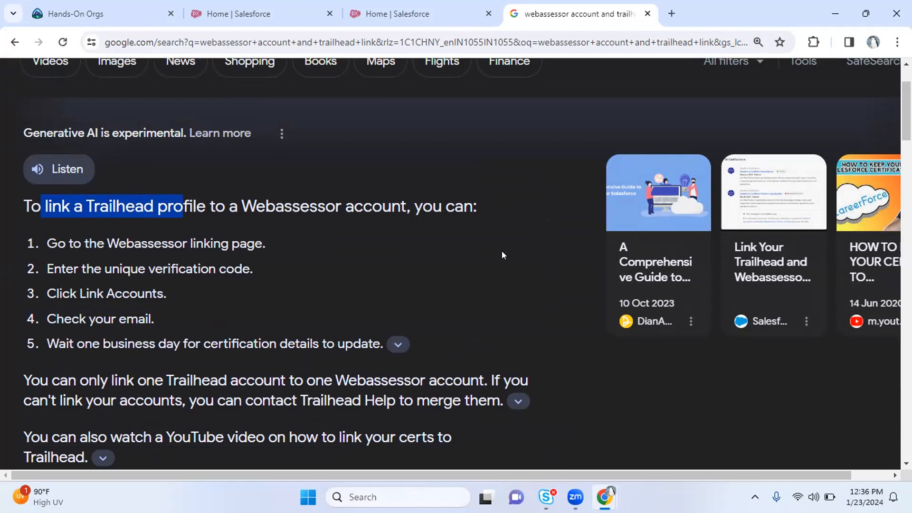
pyautogui.click(647, 15)
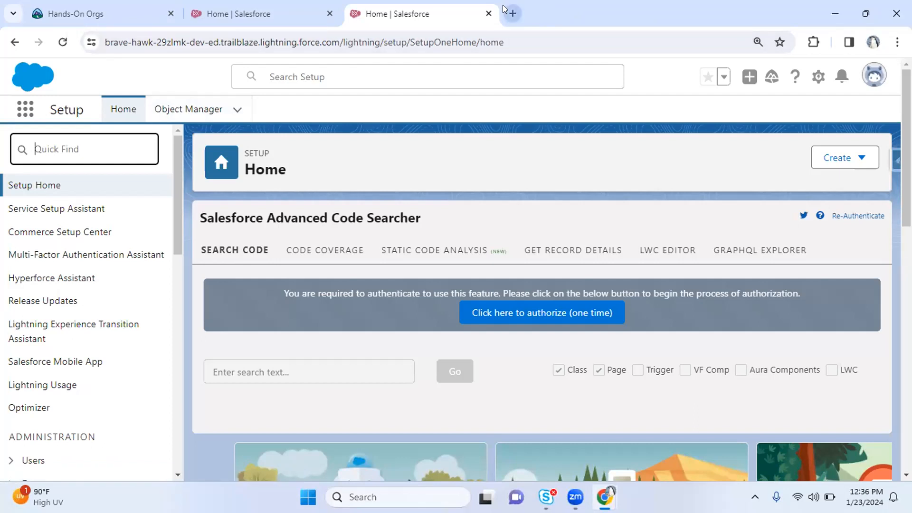
# On the Sales Home tab, pick Students from the navigation bar's More menu
pyautogui.click(223, 14)
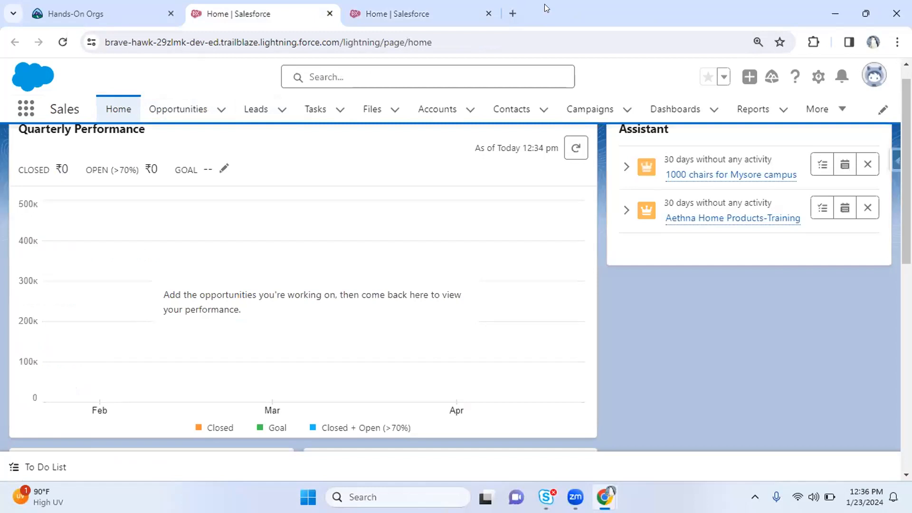
pyautogui.click(818, 109)
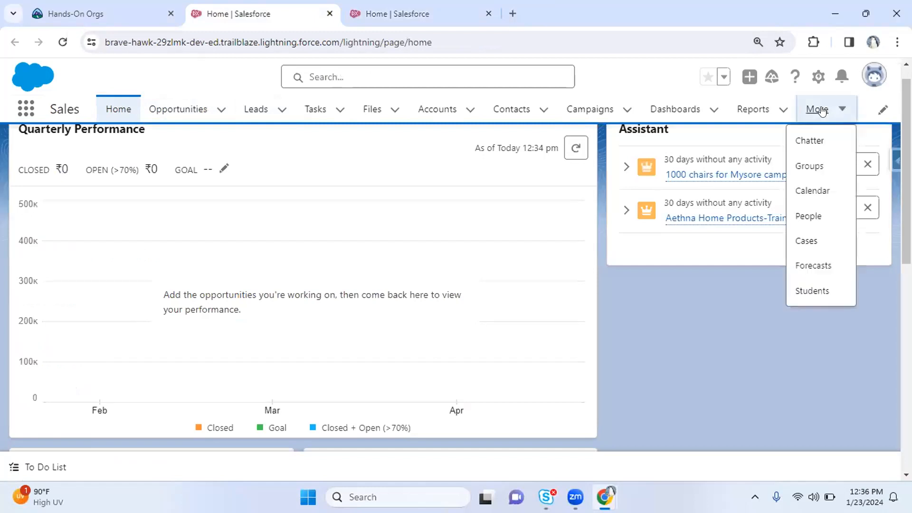
pyautogui.click(810, 289)
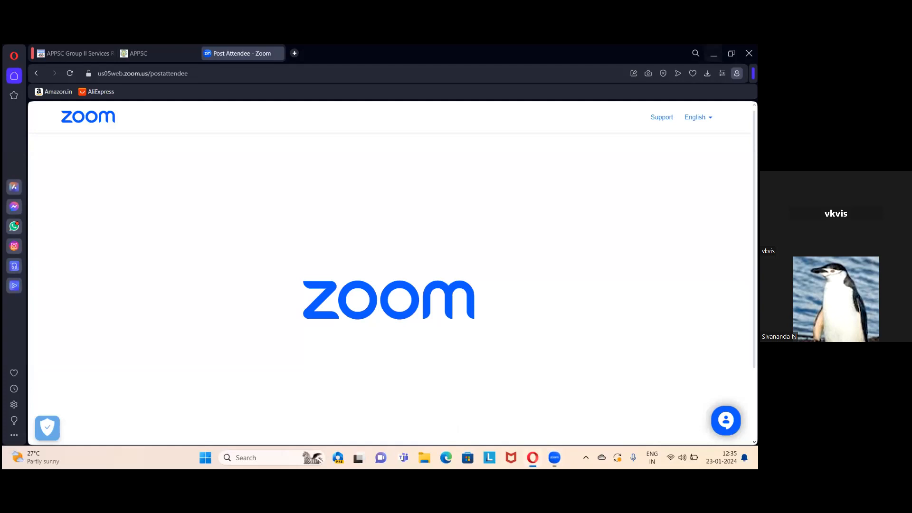
# Minimize the window, then type 'login.sa' in the address bar and search login.salesforce.com
pyautogui.press('super+Down')
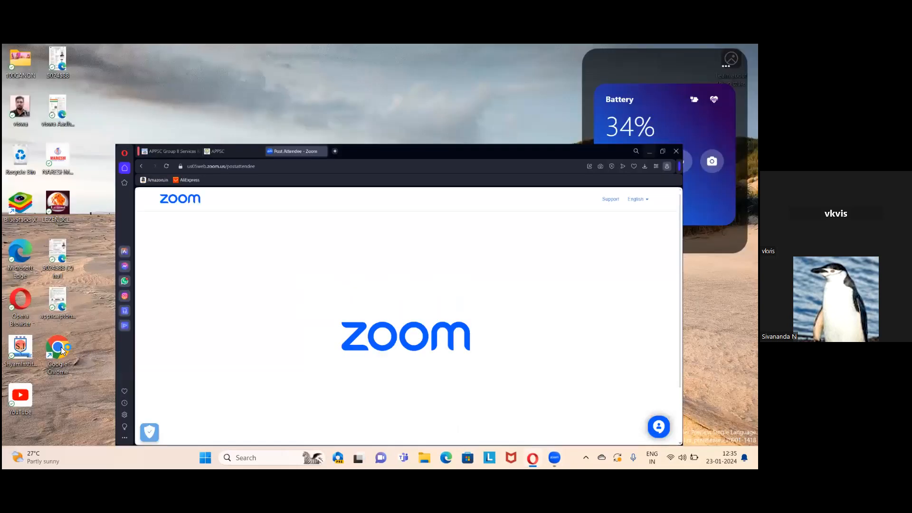
pyautogui.press('super+Down')
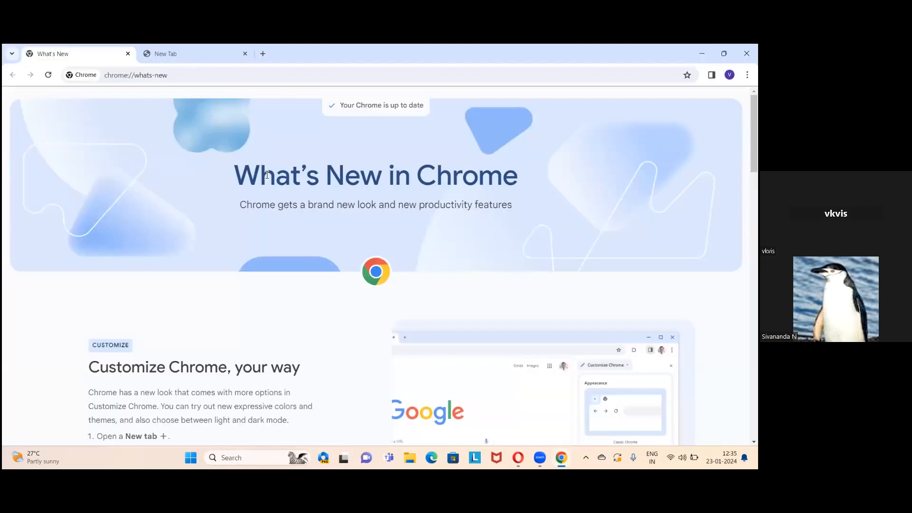
pyautogui.hotkey('ctrl', 't')
pyautogui.write('lo')
pyautogui.press('Return')
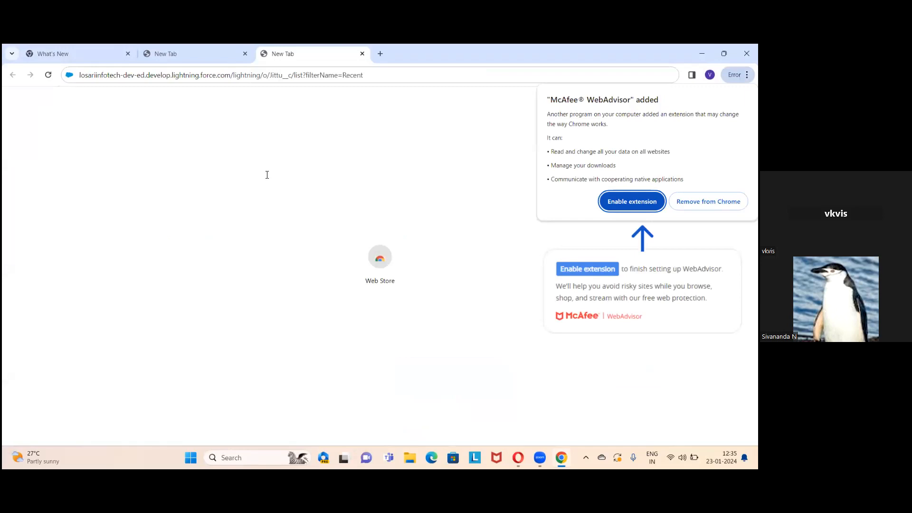
pyautogui.hotkey('ctrl', 'w')
pyautogui.hotkey('ctrl', 'l')
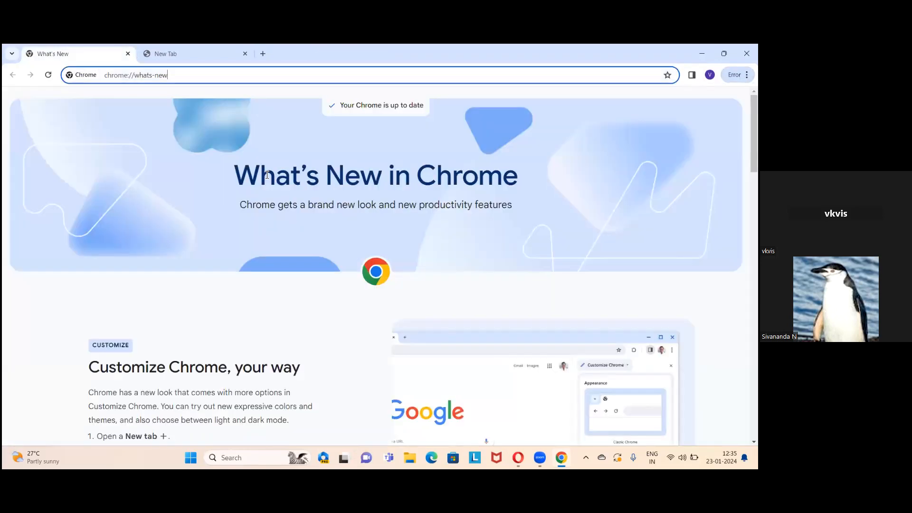
pyautogui.press('BackSpace')
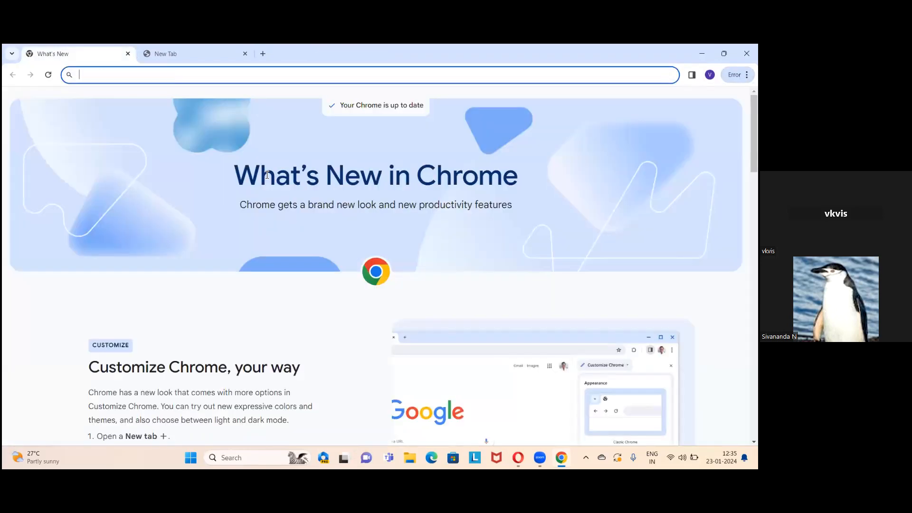
pyautogui.write('login')
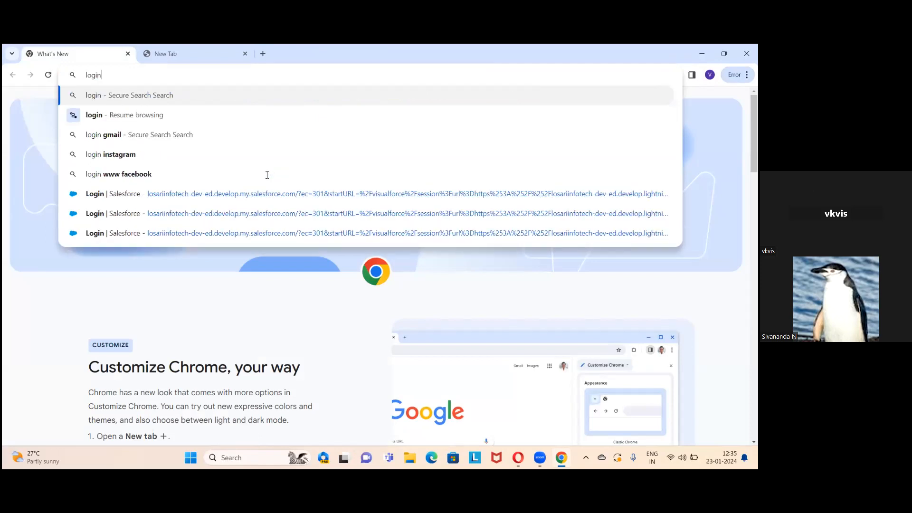
pyautogui.write('.salesforce.com')
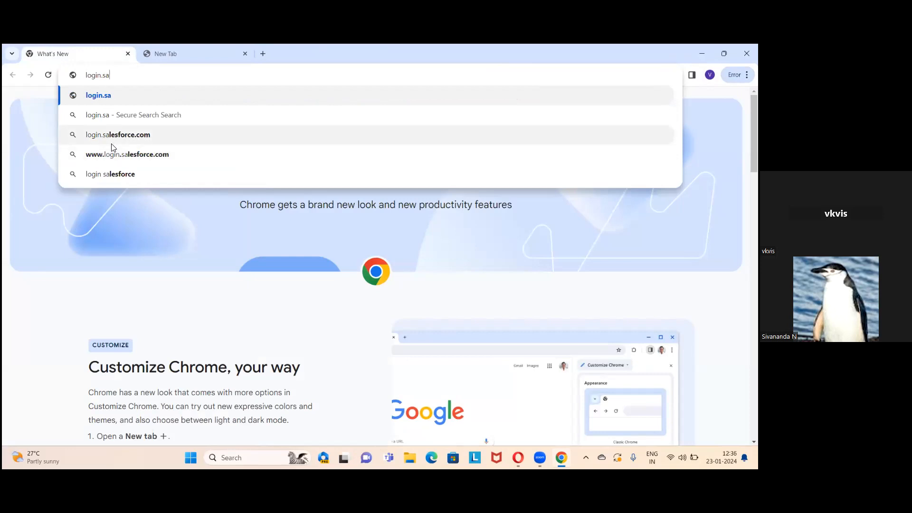
pyautogui.click(113, 143)
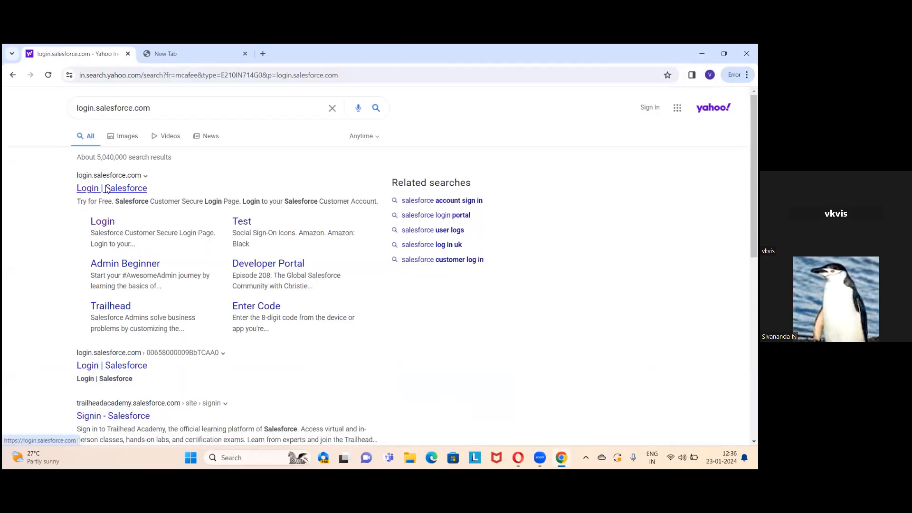
# Open the Salesforce login page, then reach Gmail in a new tab via a 'gma' search
pyautogui.click(107, 189)
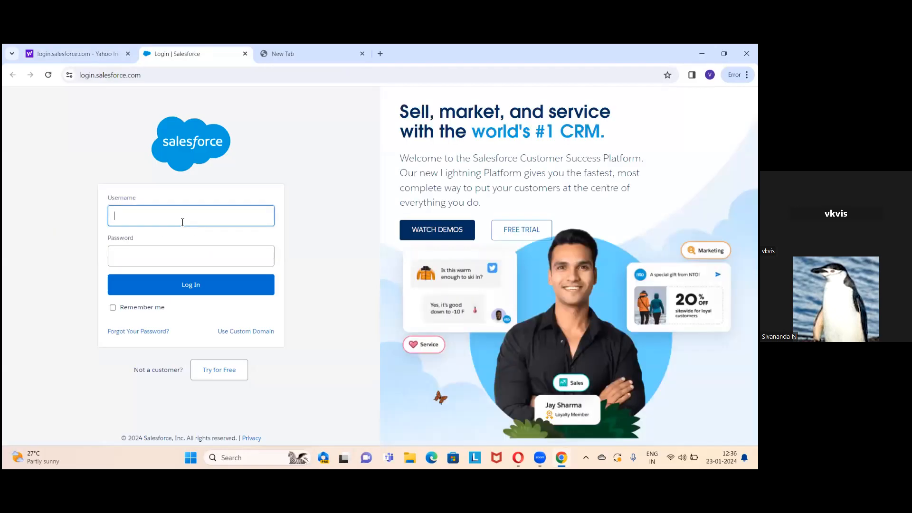
pyautogui.hotkey('ctrl', 'Tab')
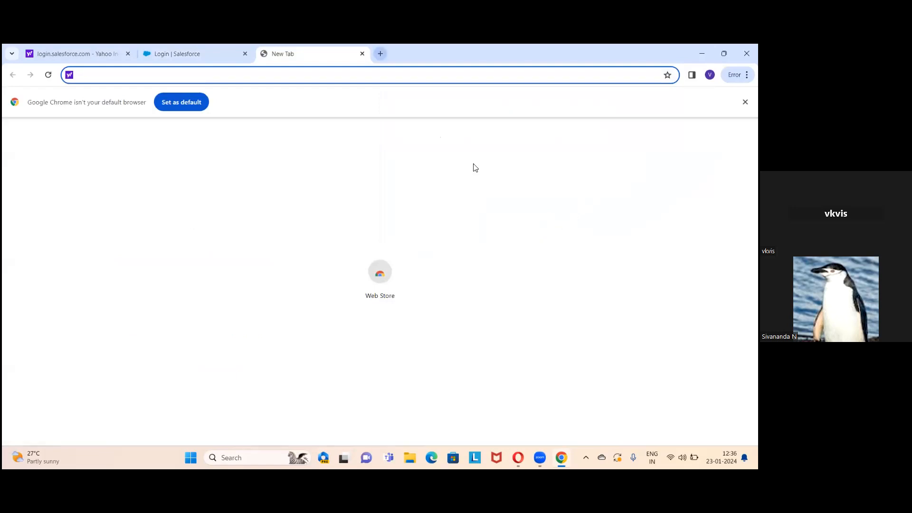
pyautogui.hotkey('ctrl', 't')
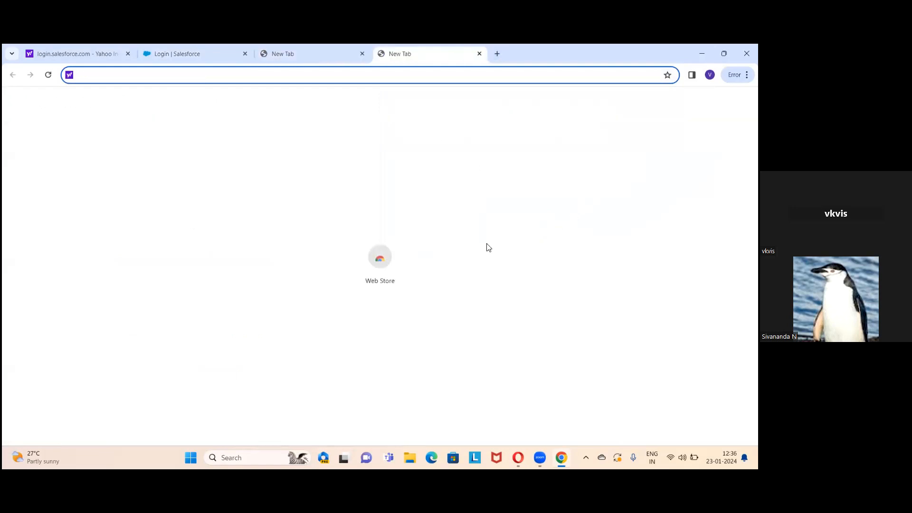
pyautogui.write('gma')
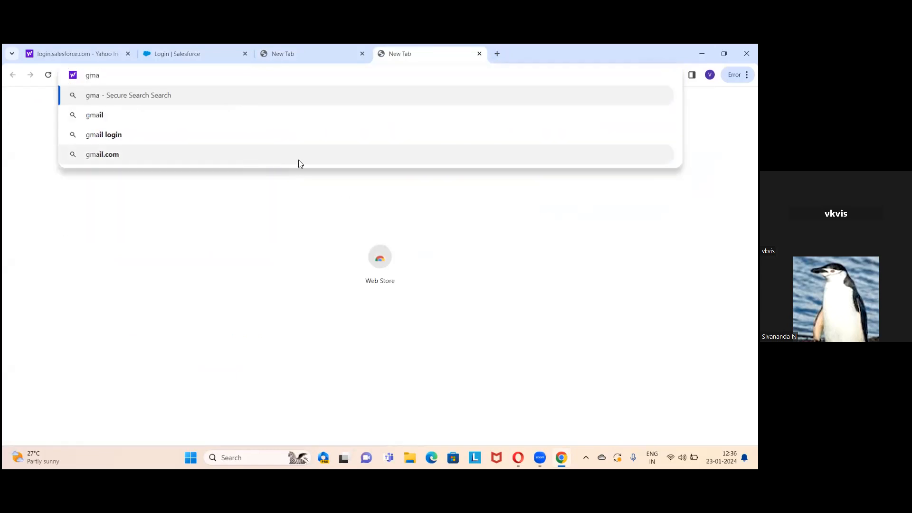
pyautogui.click(174, 123)
pyautogui.click(93, 189)
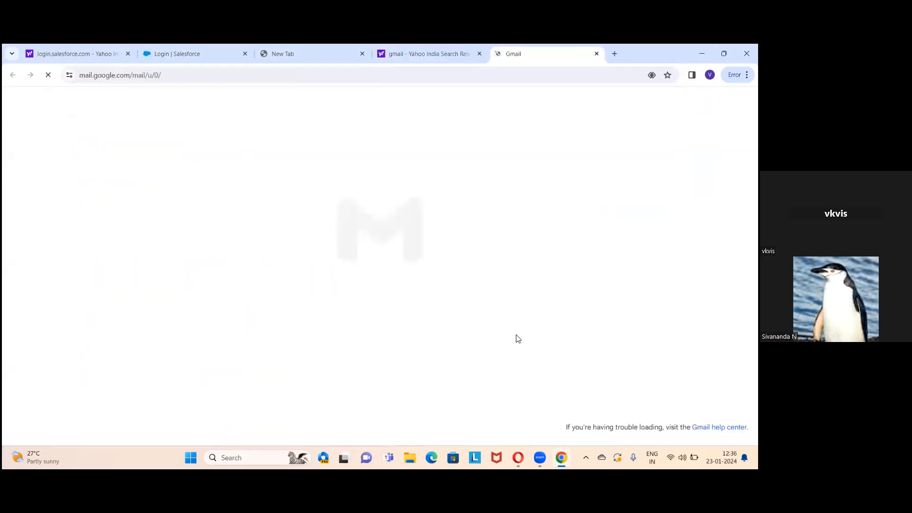
# Follow the password reset link, then copy the username from the Verify your account email
pyautogui.click(294, 261)
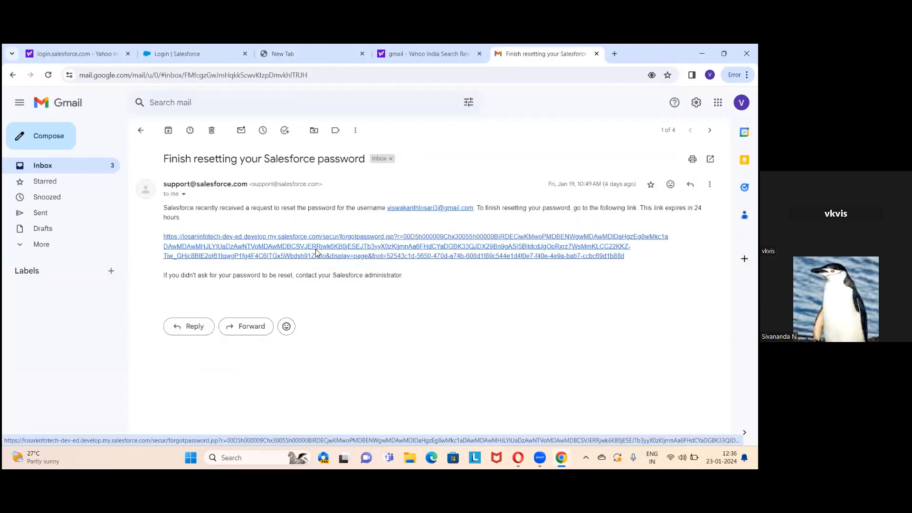
pyautogui.click(317, 253)
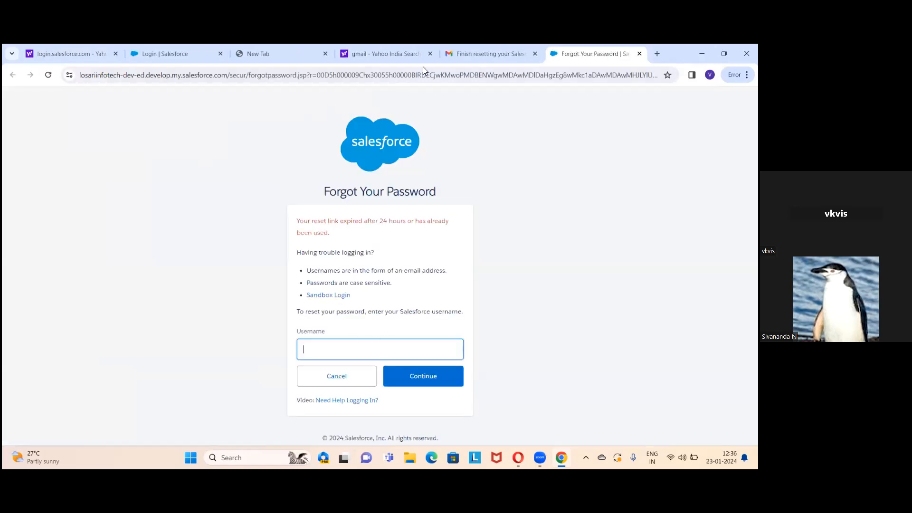
pyautogui.click(442, 59)
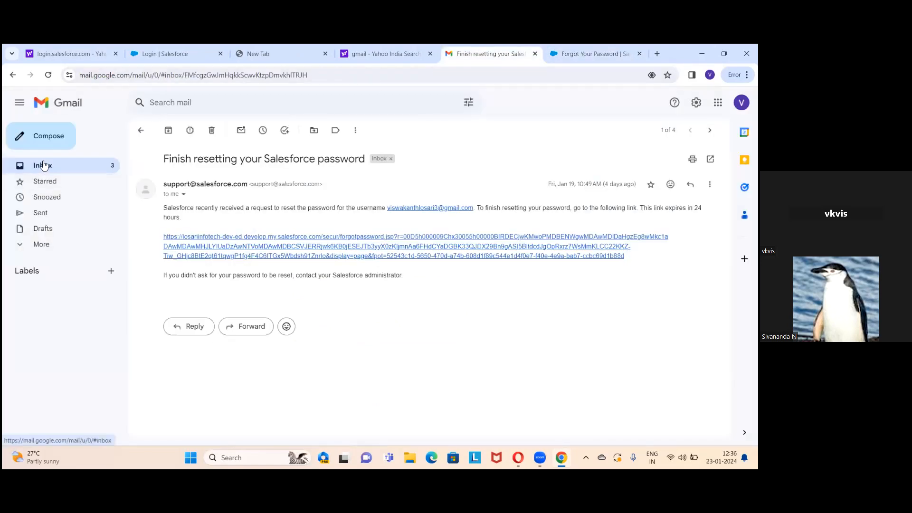
pyautogui.click(43, 165)
pyautogui.click(324, 282)
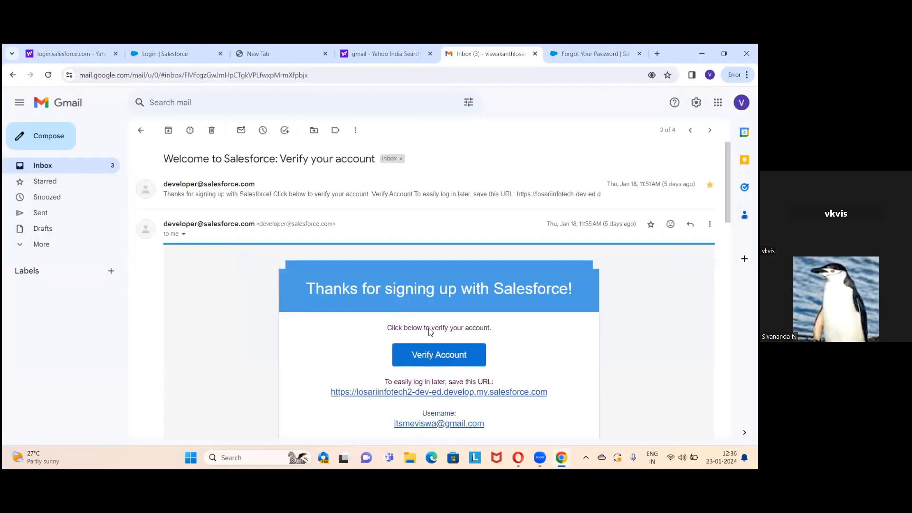
pyautogui.scroll(-5, 456, 346)
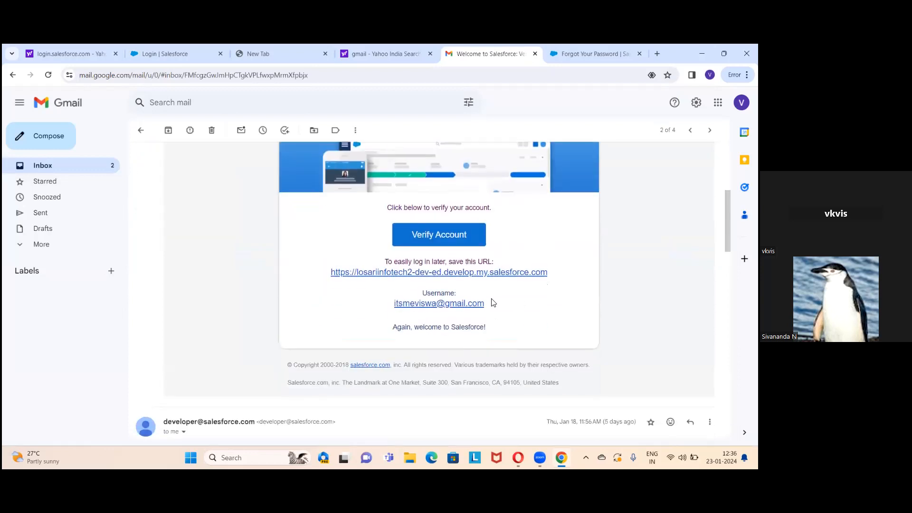
pyautogui.moveTo(393, 305); pyautogui.dragTo(469, 316)
pyautogui.hotkey('ctrl', 'c')
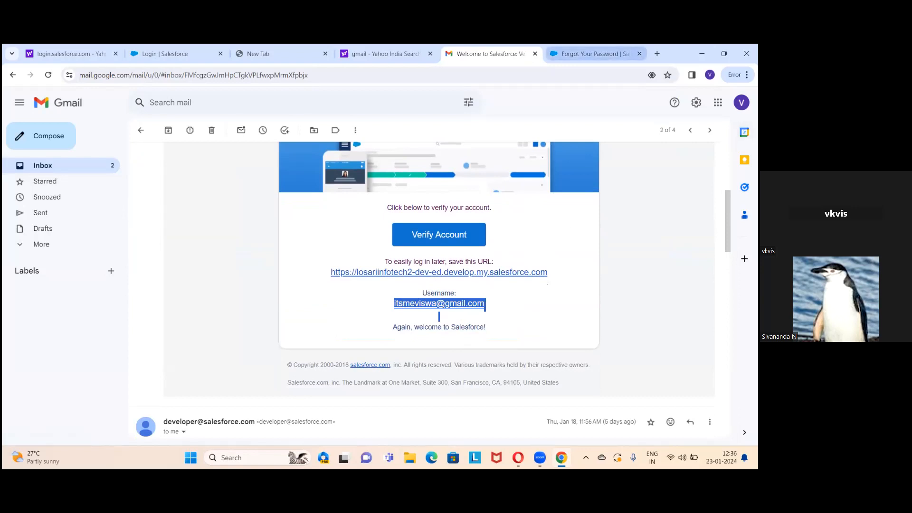
# Paste the username on the Forgot Password page, request the reset, and log back in
pyautogui.hotkey('ctrl', 'Tab')
pyautogui.hotkey('ctrl', 'v')
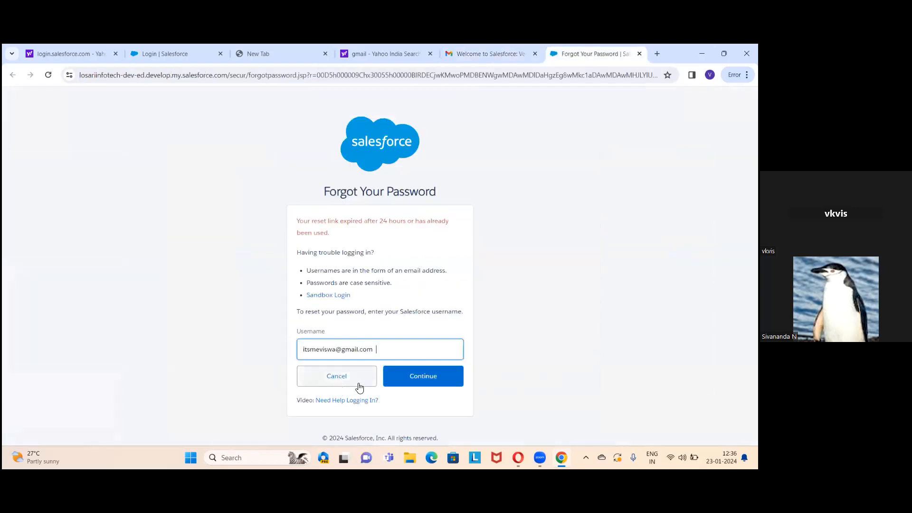
pyautogui.click(428, 381)
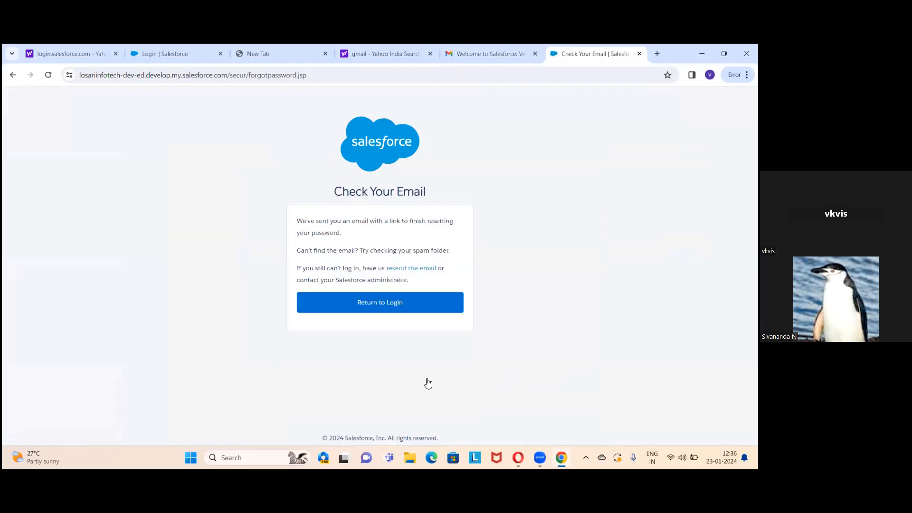
pyautogui.click(398, 303)
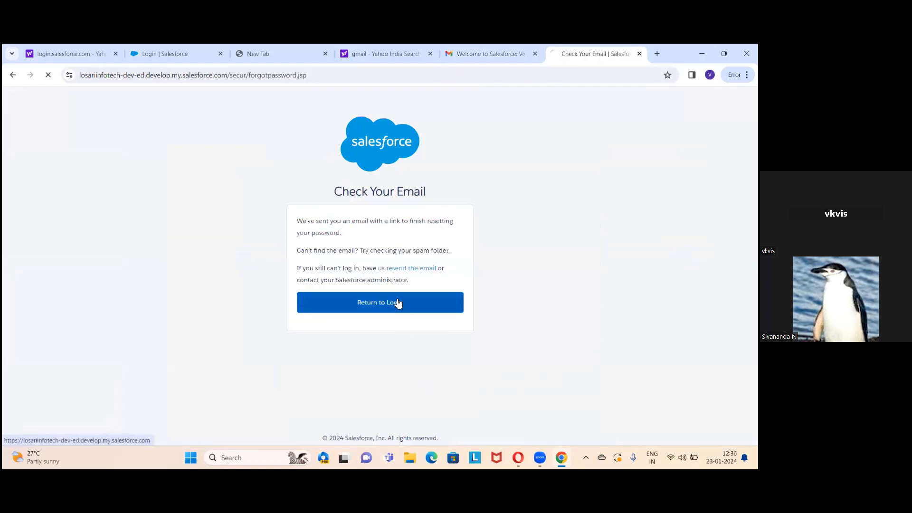
pyautogui.click(189, 293)
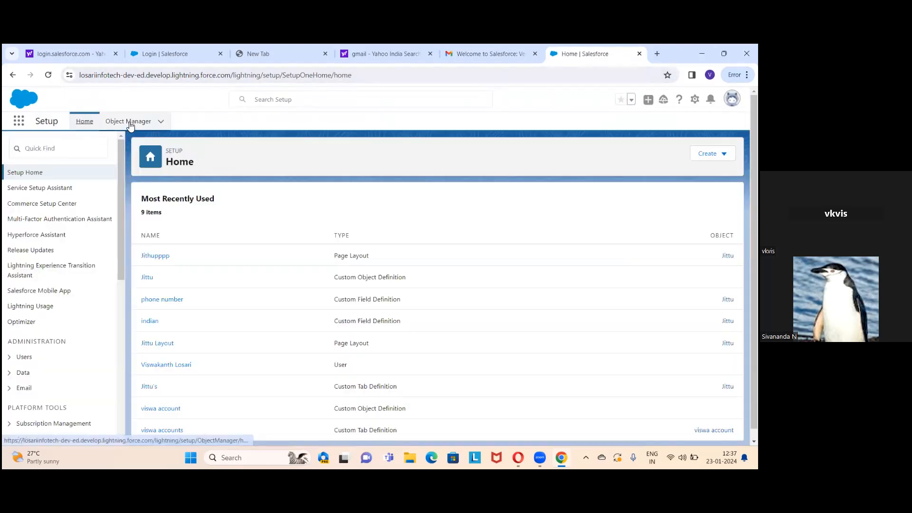
# Filter Object Manager for 'j' and review the Jittu object's seven fields, then return to the list
pyautogui.click(129, 122)
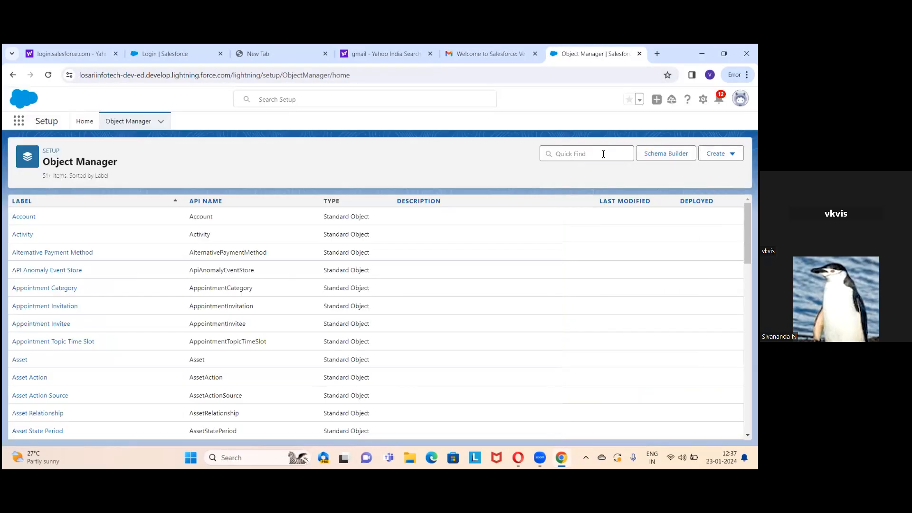
pyautogui.click(604, 154)
pyautogui.write('ji')
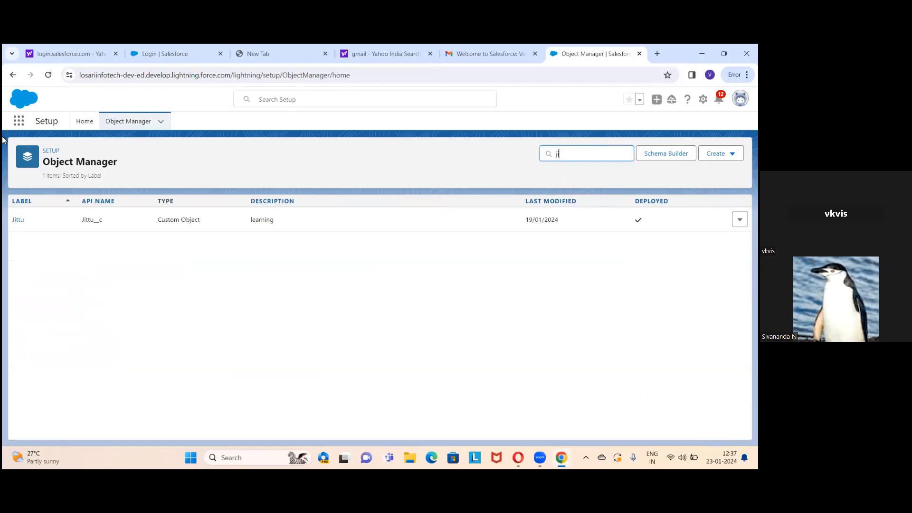
pyautogui.click(19, 221)
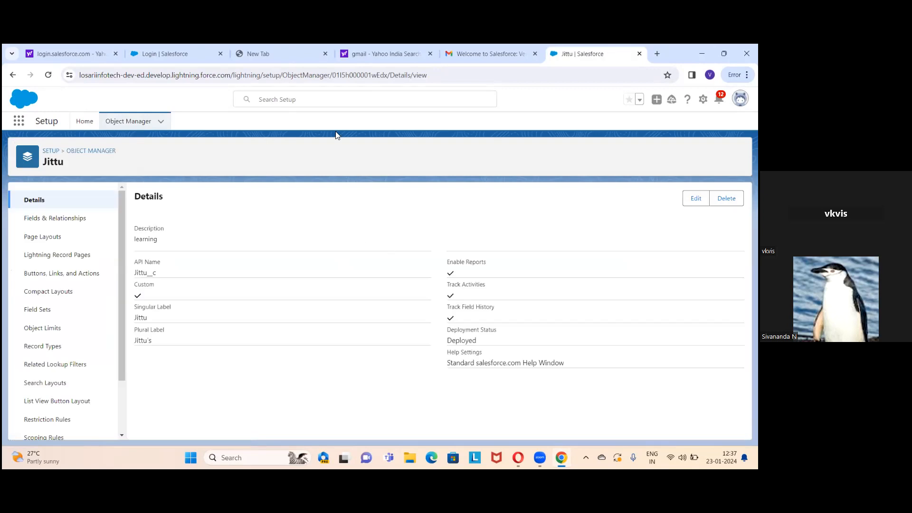
pyautogui.click(54, 221)
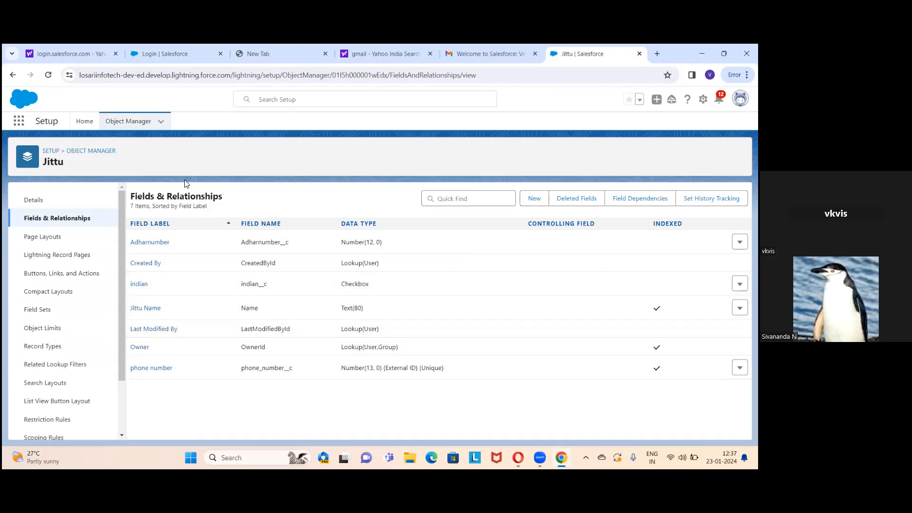
pyautogui.click(128, 122)
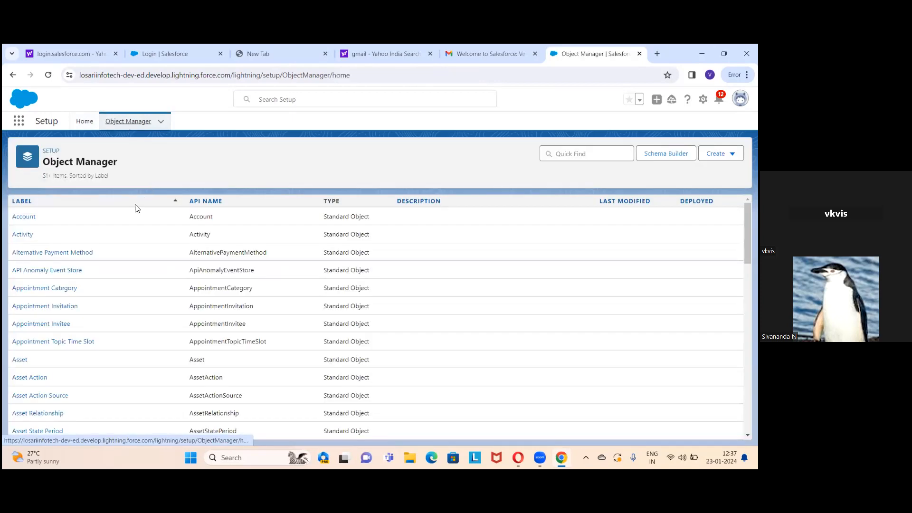
# Filter for 'v', list the viswa account object's four fields, then go back to its Details page
pyautogui.click(573, 156)
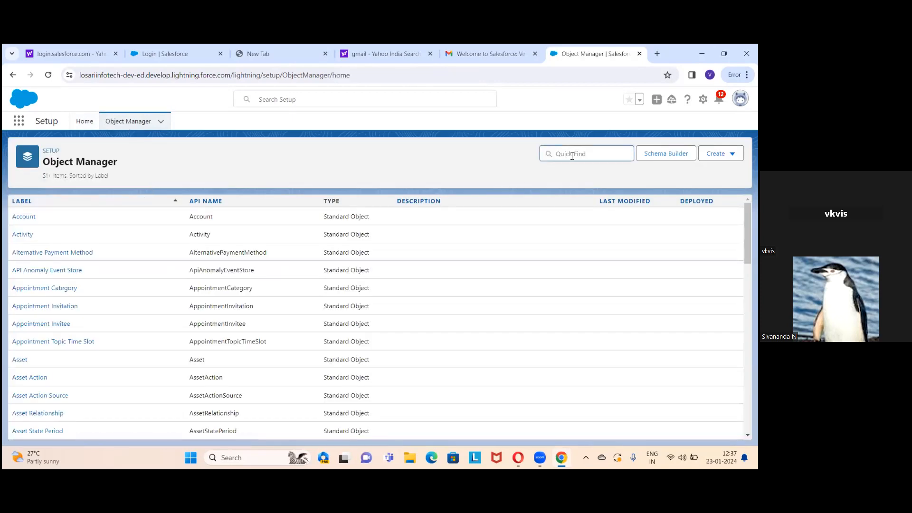
pyautogui.write('vis')
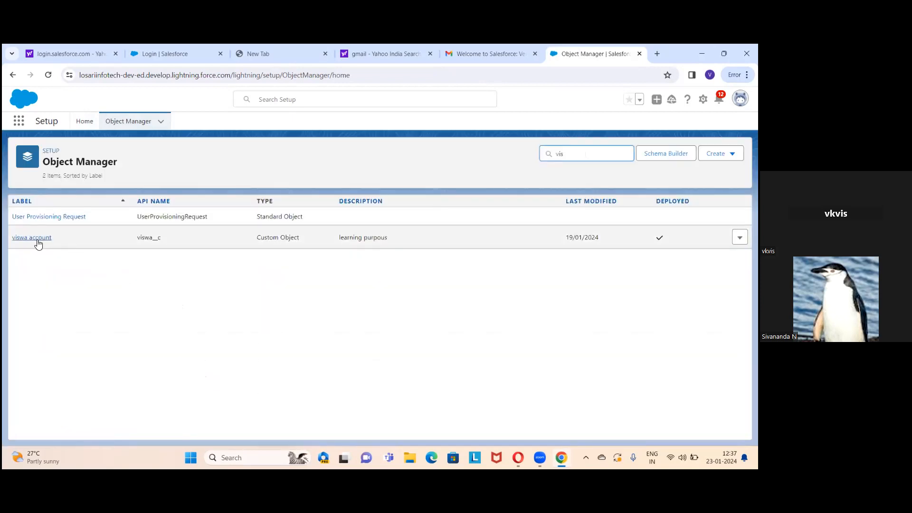
pyautogui.click(38, 240)
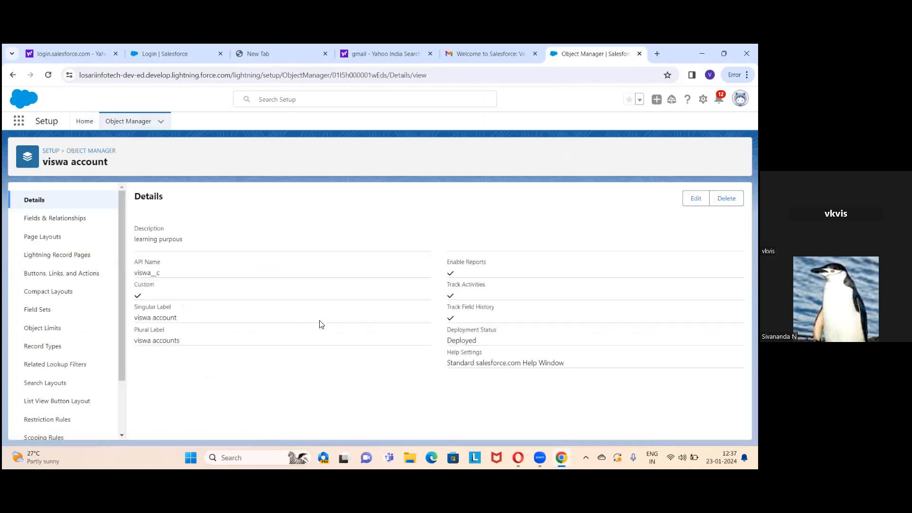
pyautogui.click(65, 224)
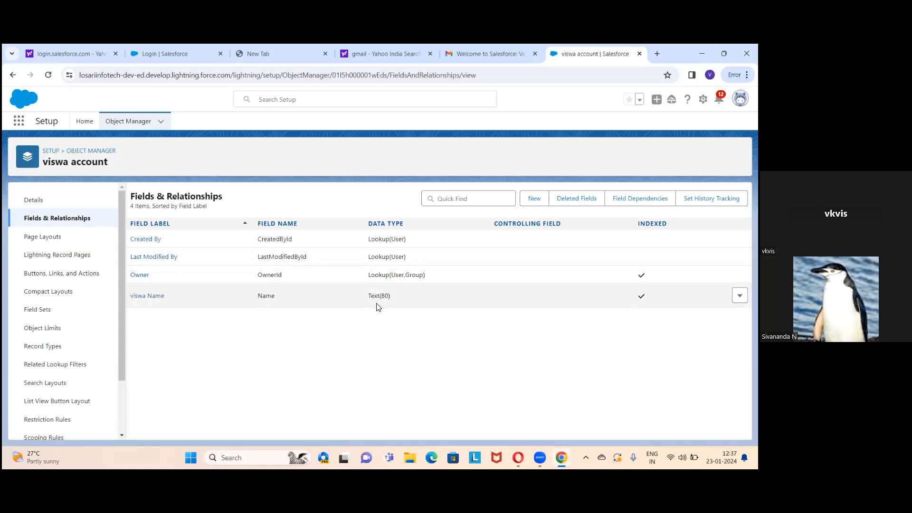
pyautogui.click(13, 74)
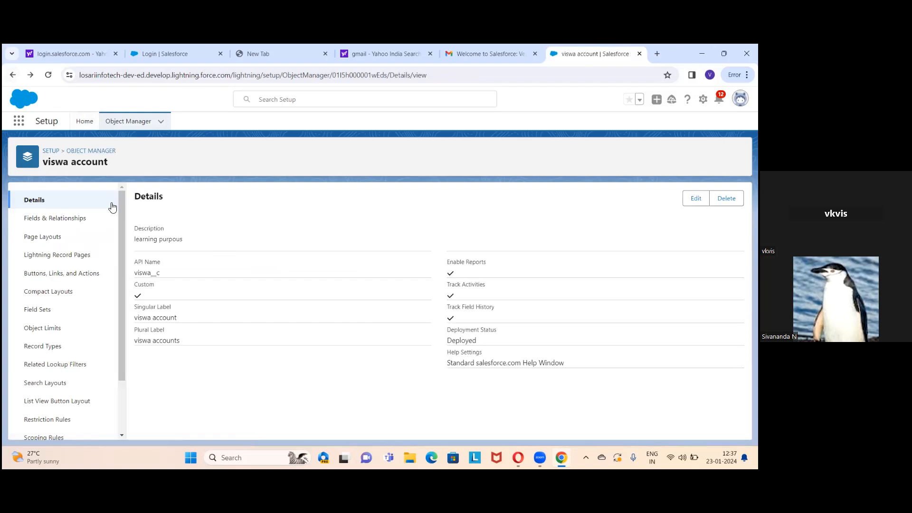
pyautogui.click(512, 60)
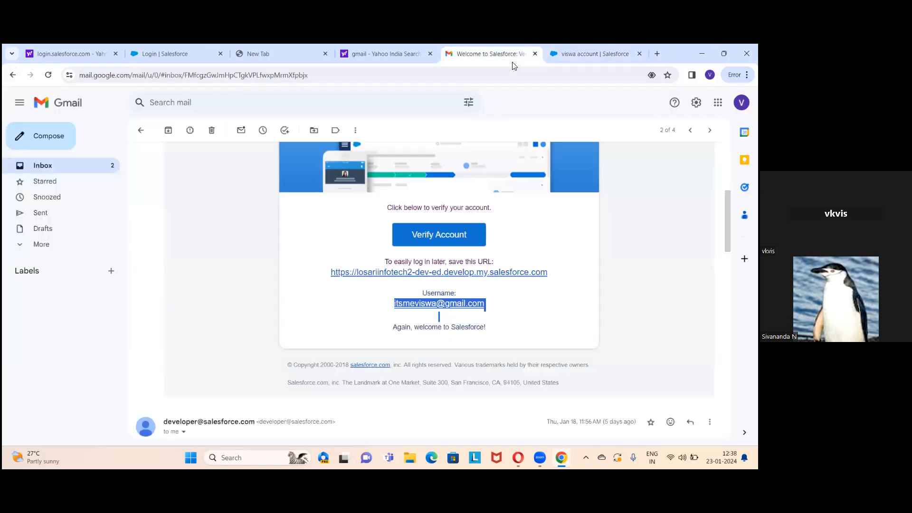
pyautogui.click(576, 57)
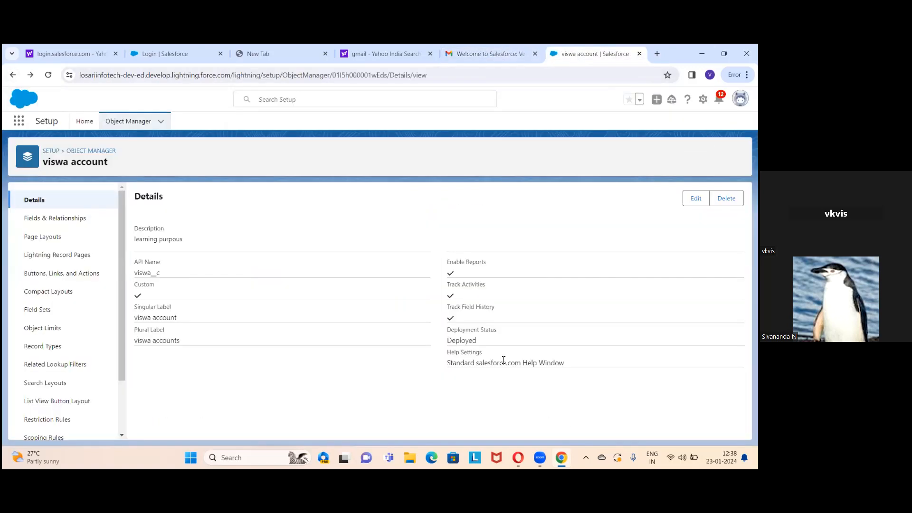
pyautogui.click(544, 449)
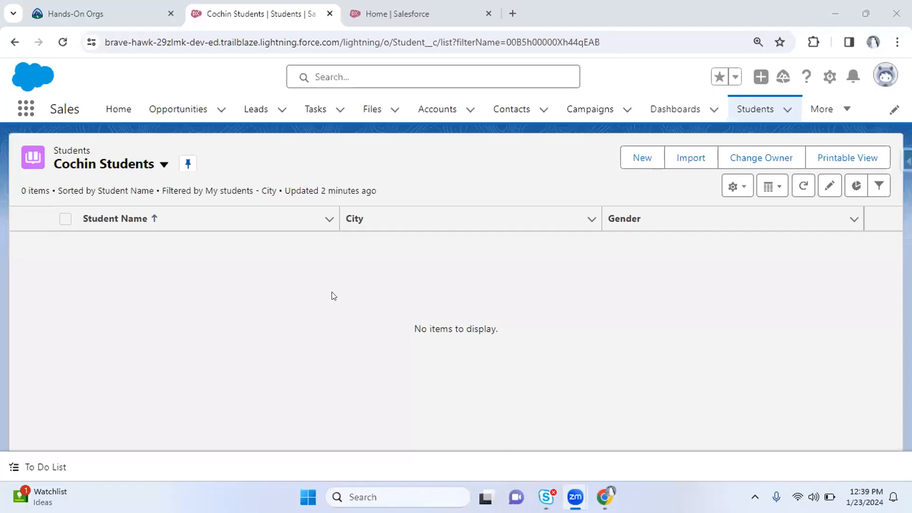
# Change the Students list view from Cochin Students to All (9 records), then return to Setup Home
pyautogui.click(331, 292)
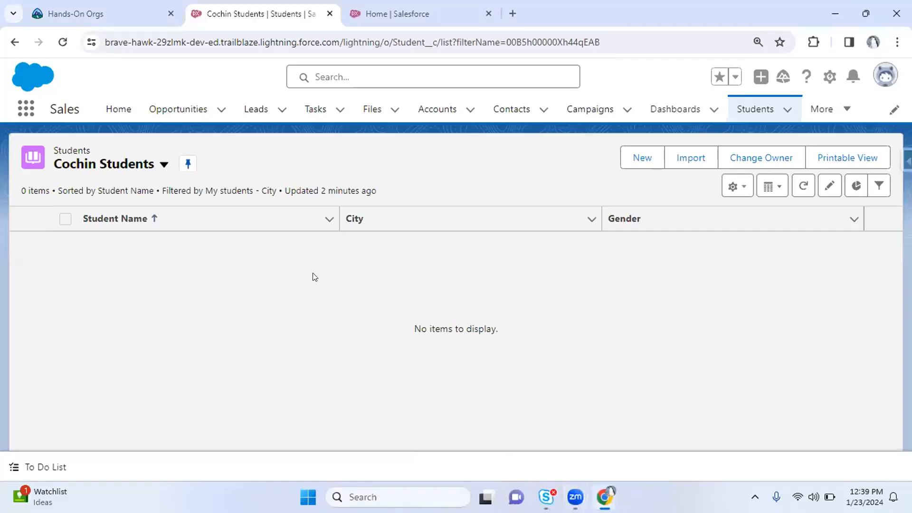
pyautogui.click(93, 171)
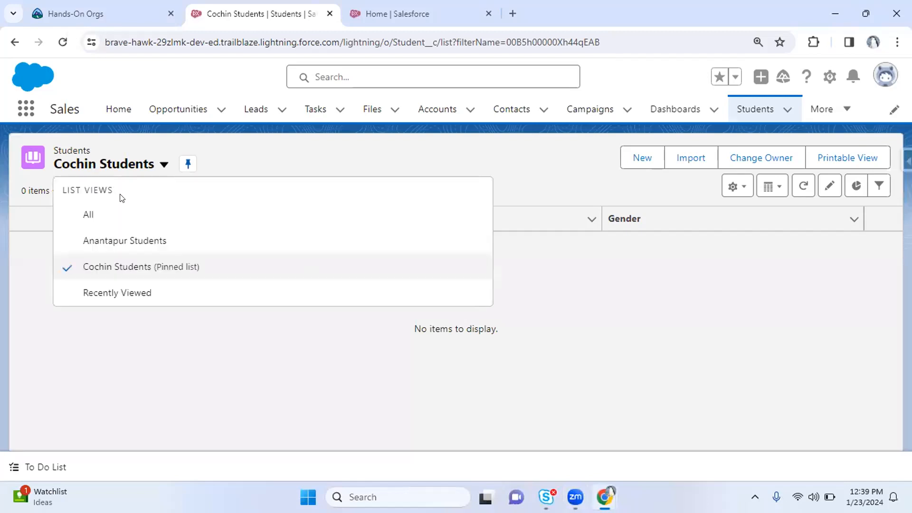
pyautogui.click(117, 212)
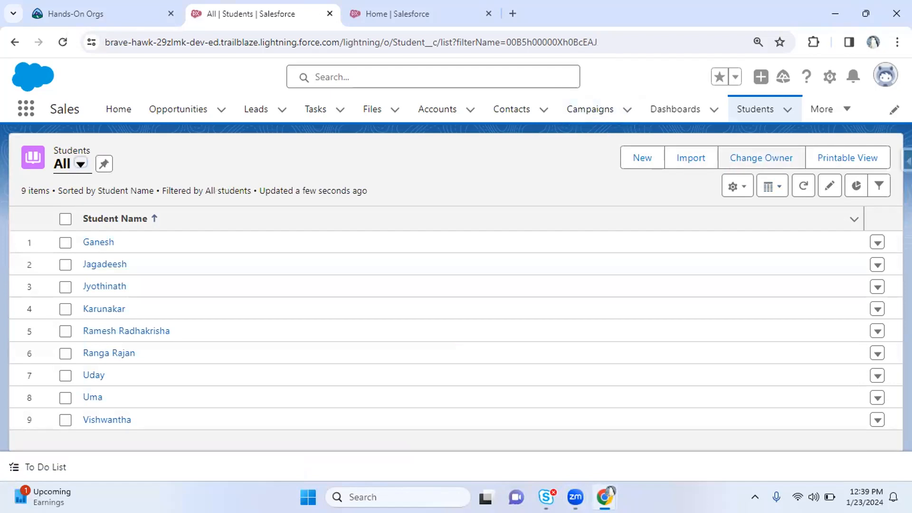
pyautogui.click(827, 107)
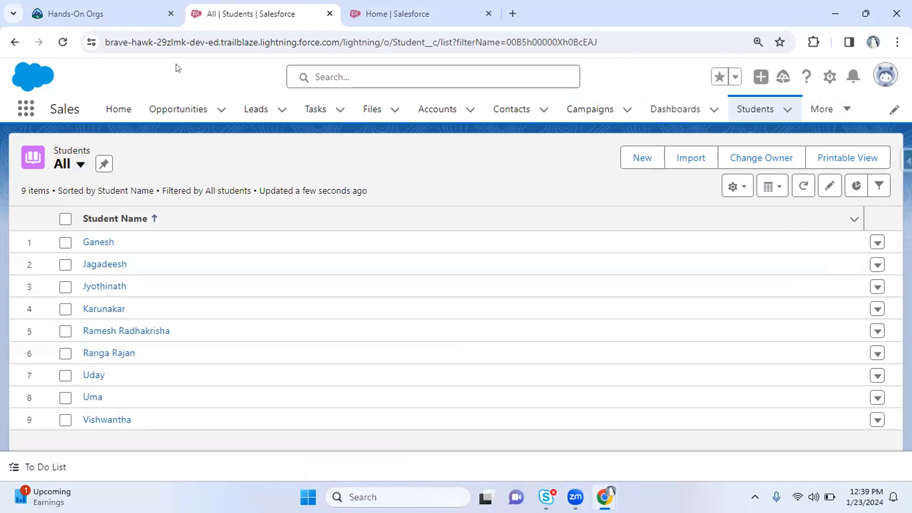
pyautogui.click(397, 13)
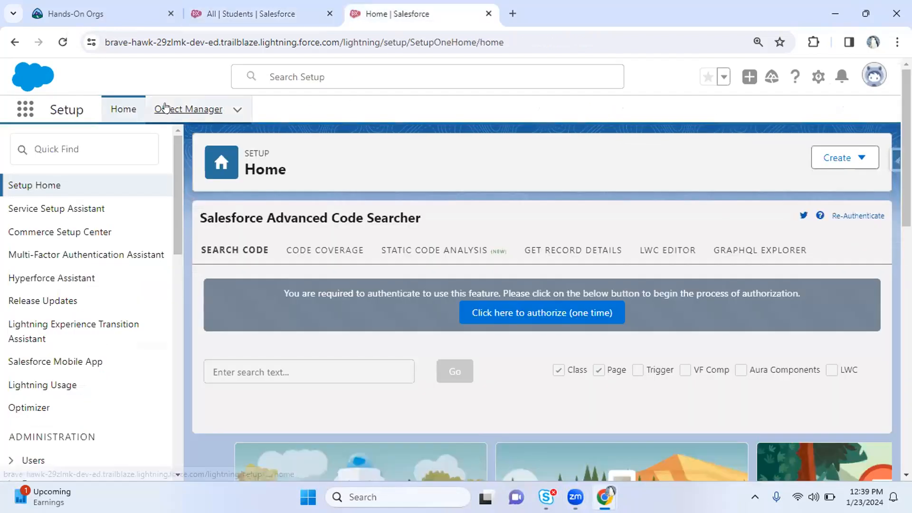
# From Object Manager, launch Create > Custom Object from Spreadsheet in a new tab
pyautogui.click(165, 108)
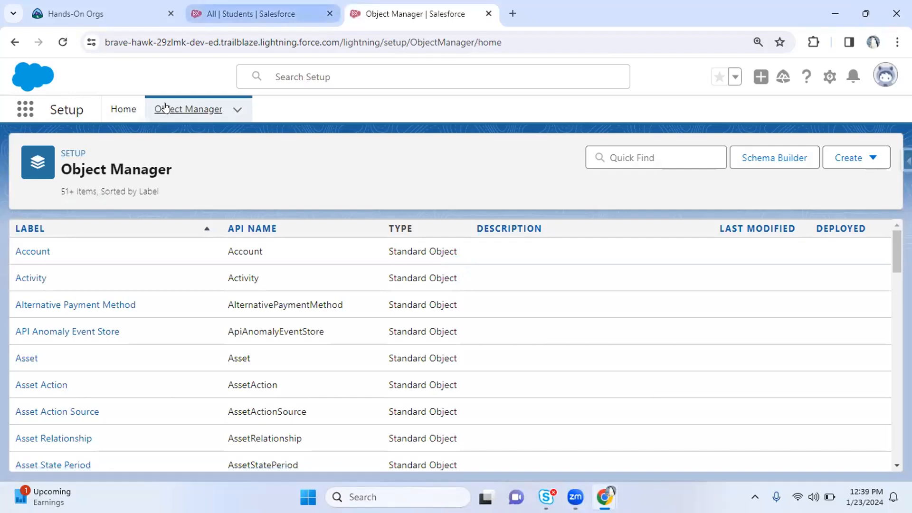
pyautogui.click(851, 158)
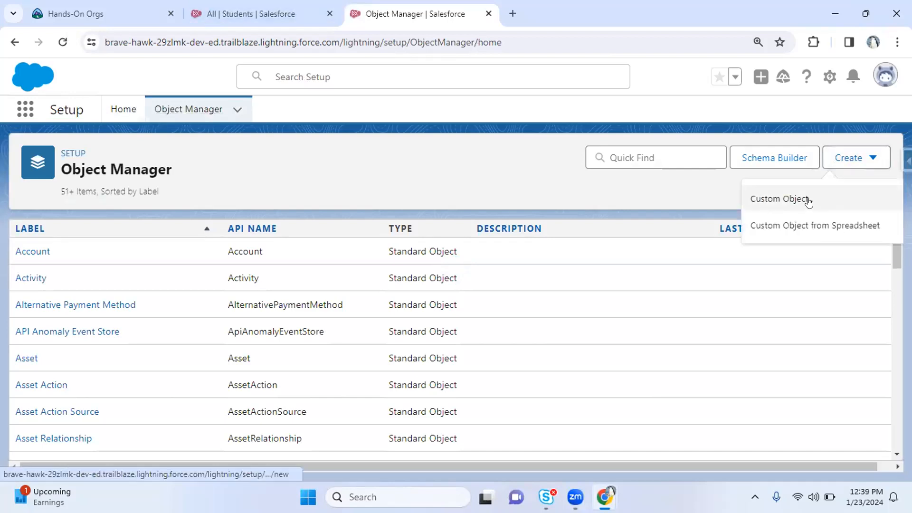
pyautogui.click(794, 227)
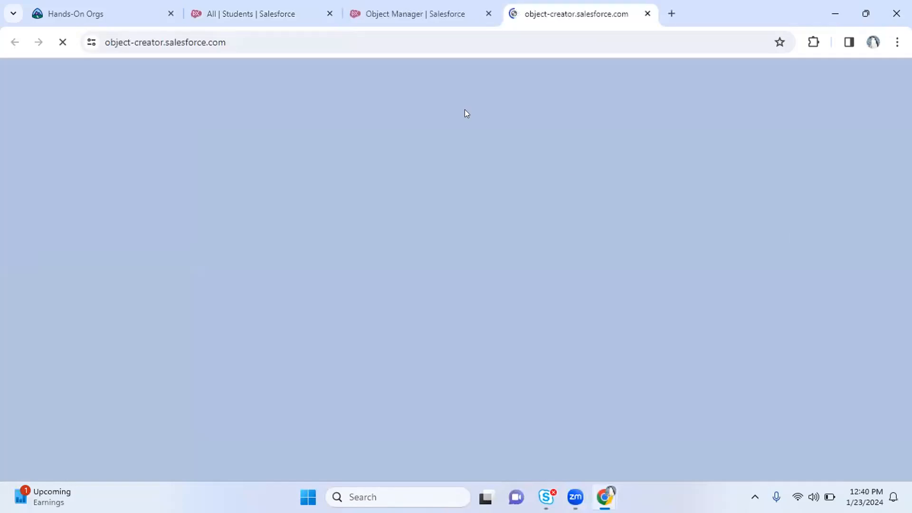
pyautogui.hotkey('ctrl', 'shift', 'Tab')
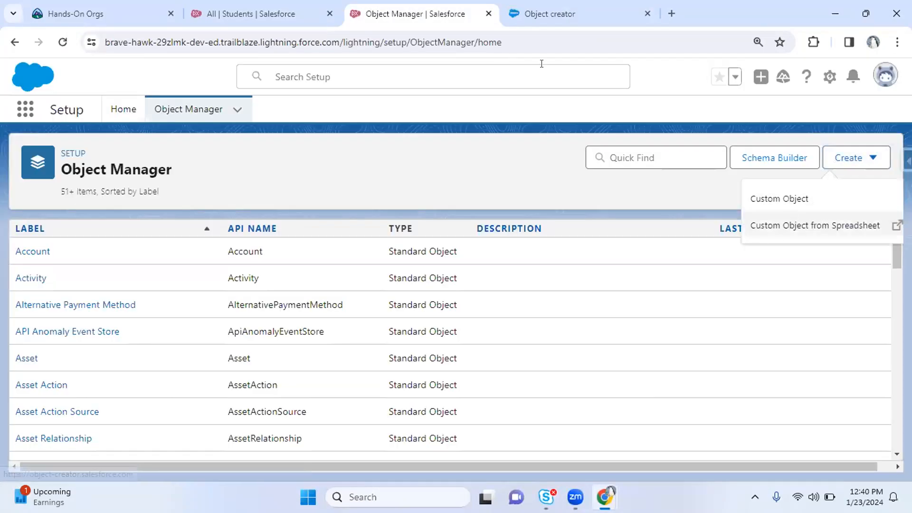
pyautogui.click(510, 107)
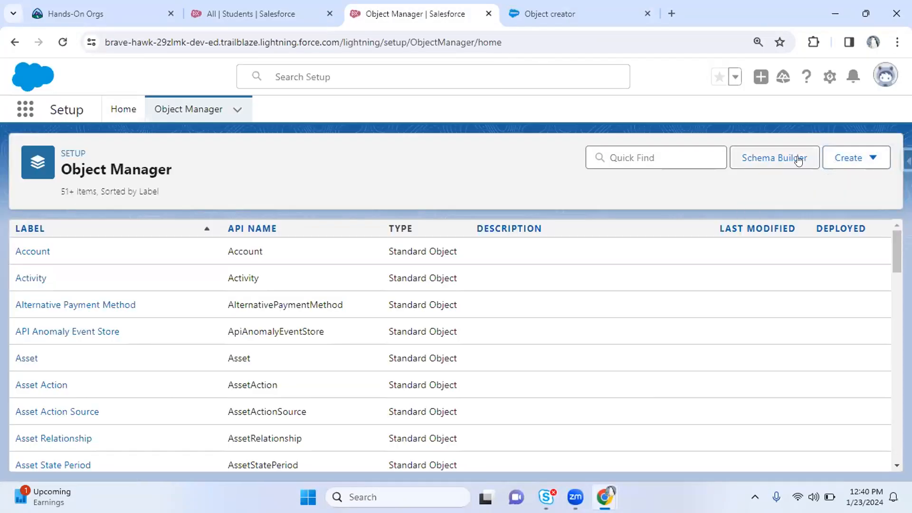
pyautogui.click(850, 160)
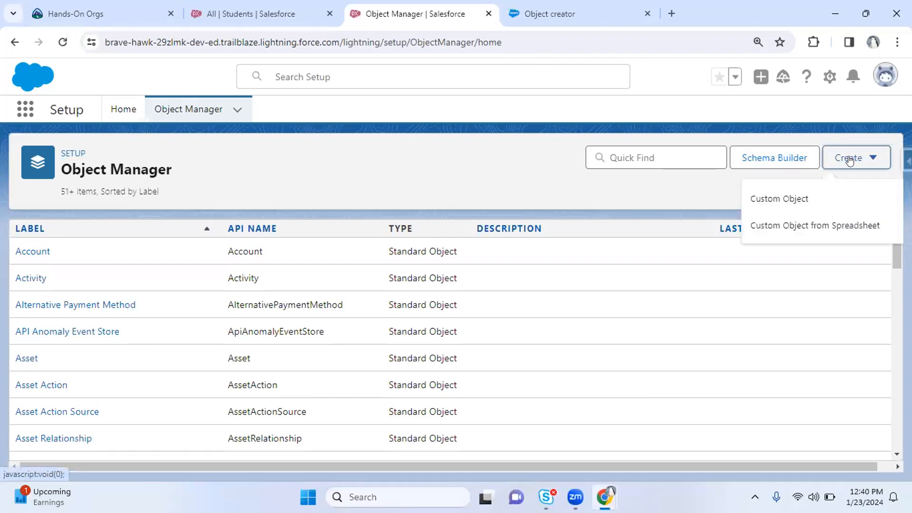
pyautogui.click(799, 226)
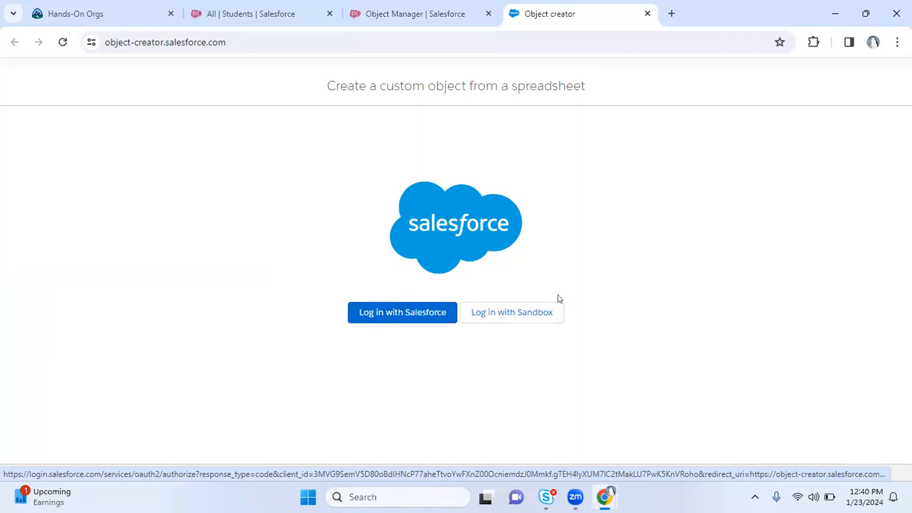
# Log in to the object creator with Salesforce using the account password
pyautogui.click(359, 318)
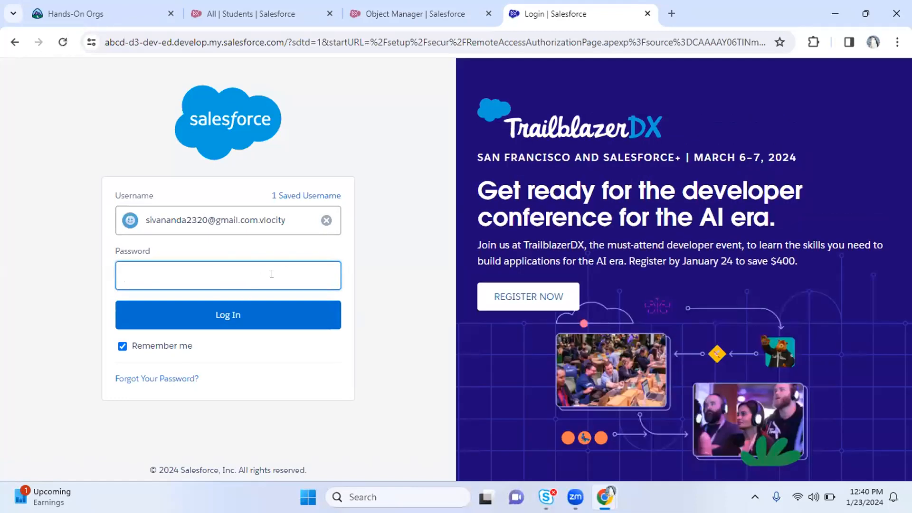
pyautogui.write('*****')
pyautogui.click(234, 310)
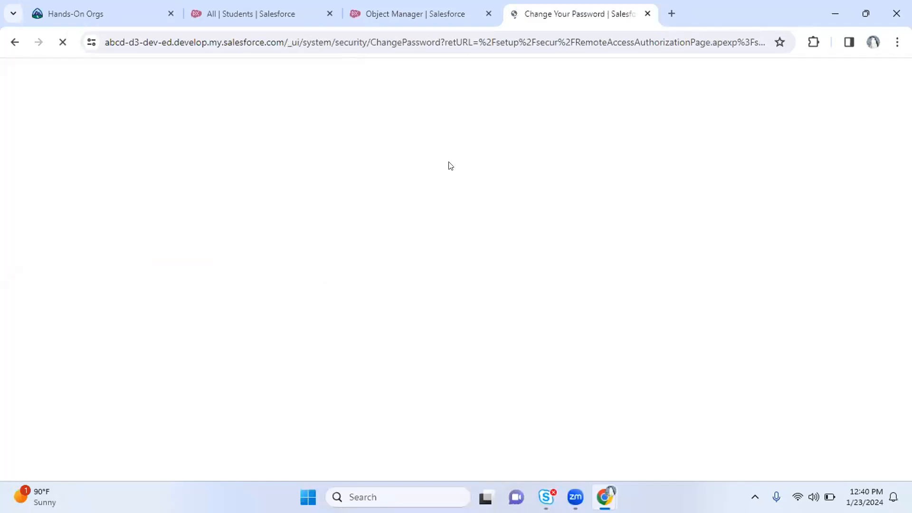
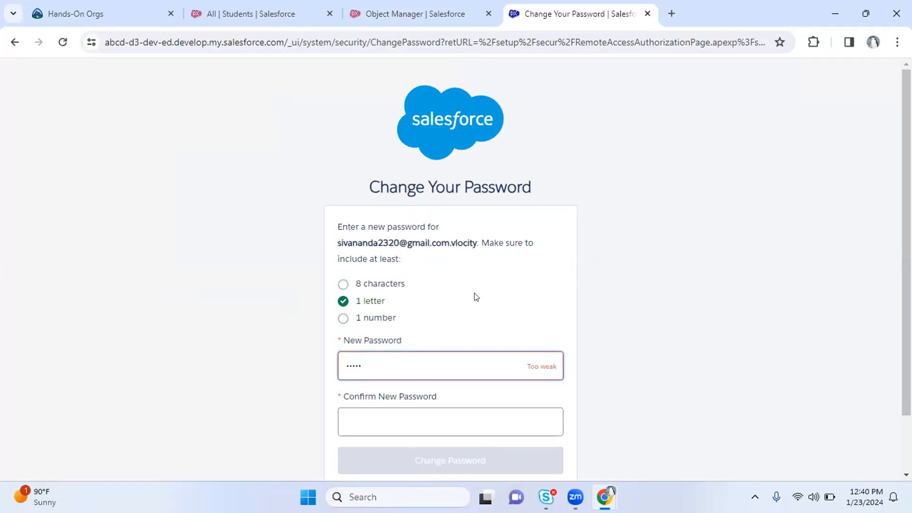
# Set and confirm a new account password, then allow the object creator access to the org
pyautogui.press('Tab')
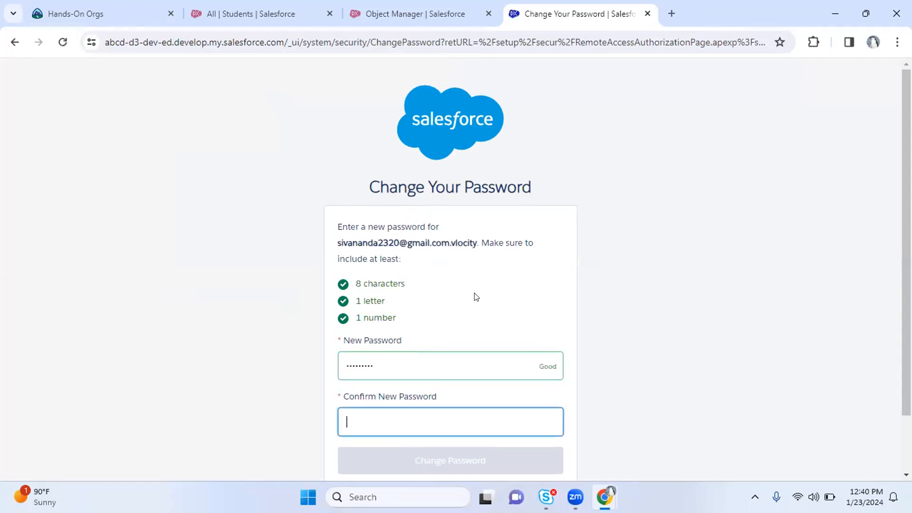
pyautogui.press('Return')
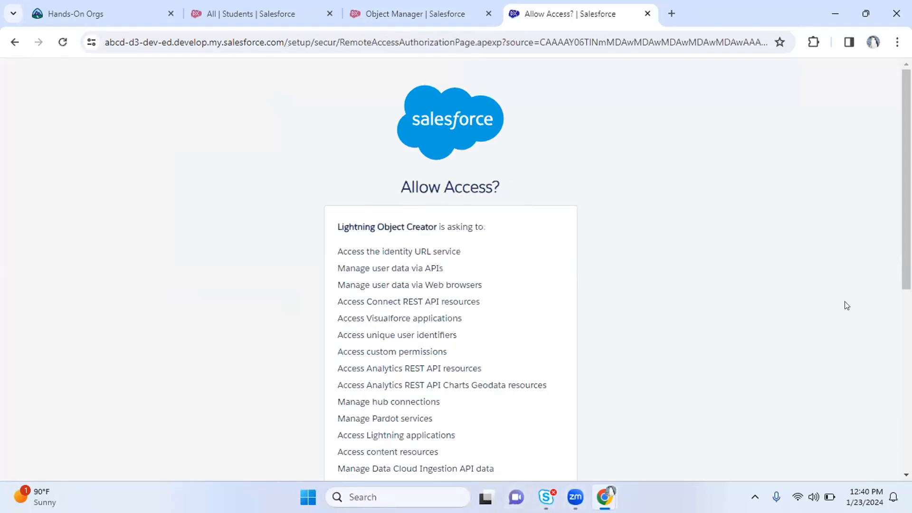
pyautogui.scroll(-7, 845, 306)
pyautogui.click(509, 393)
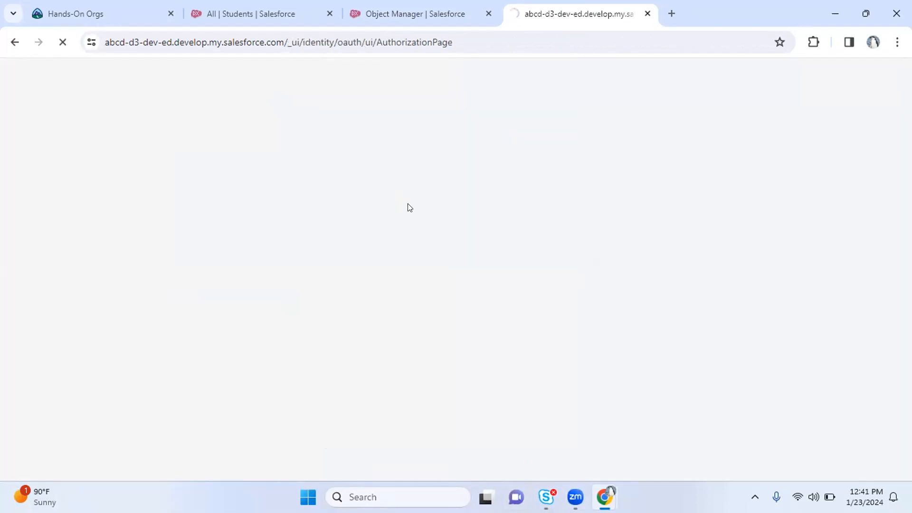
# Reopen Custom Object from Spreadsheet from Object Manager and cancel the Upload file picker
pyautogui.click(380, 13)
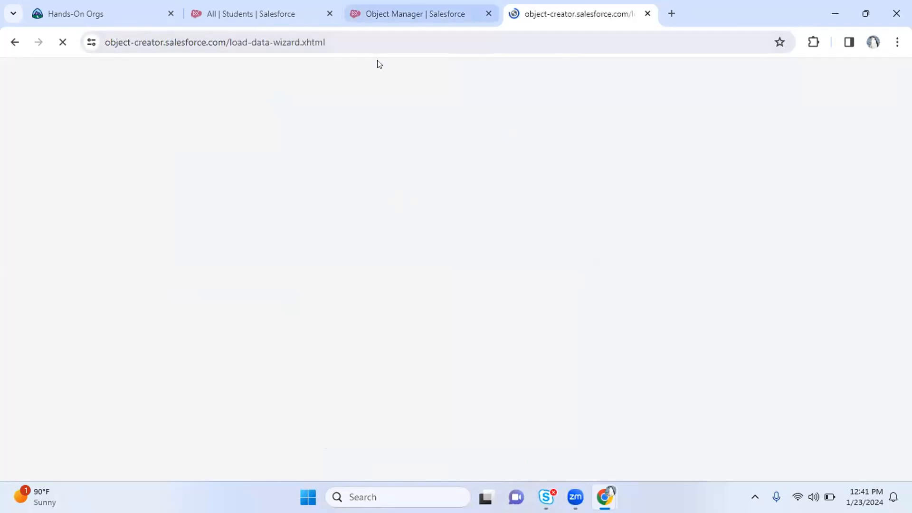
pyautogui.click(840, 158)
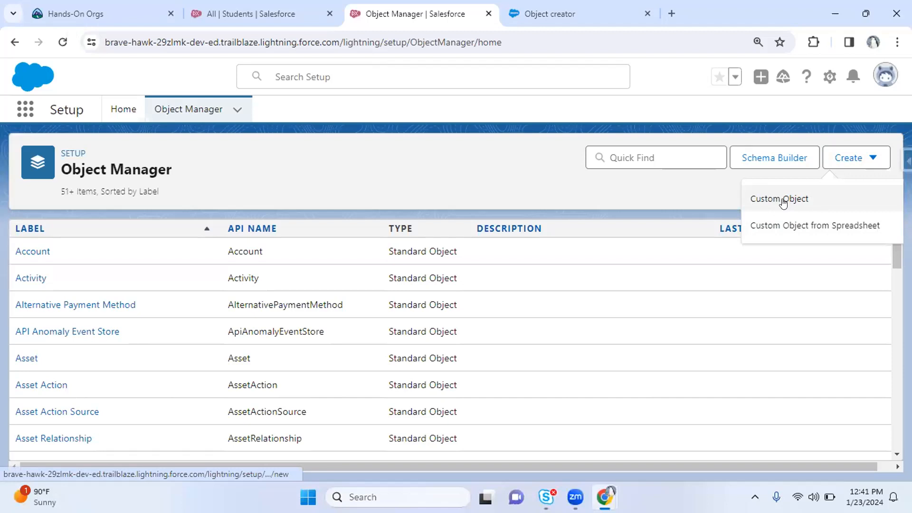
pyautogui.click(778, 229)
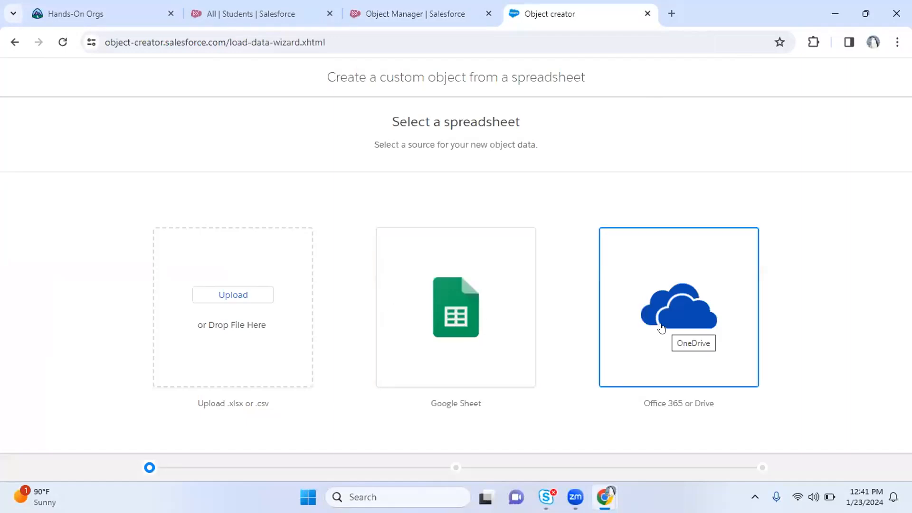
pyautogui.click(233, 295)
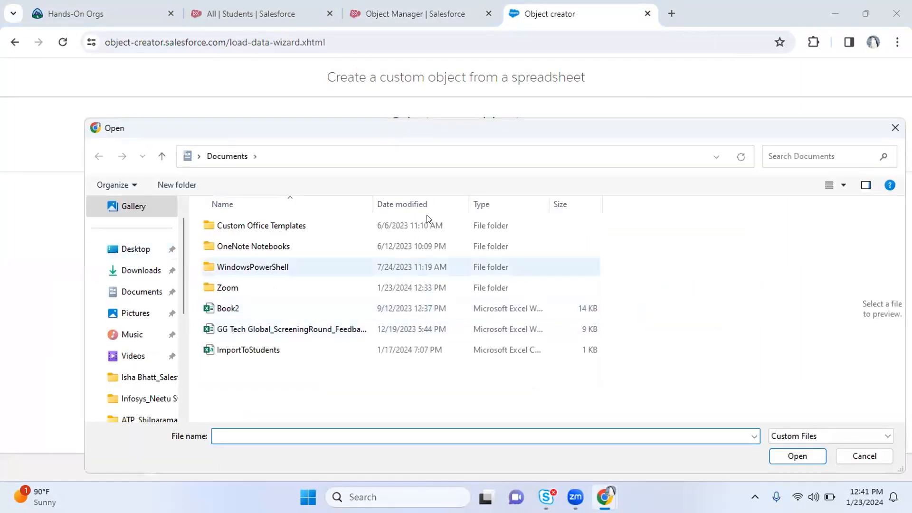
pyautogui.click(895, 128)
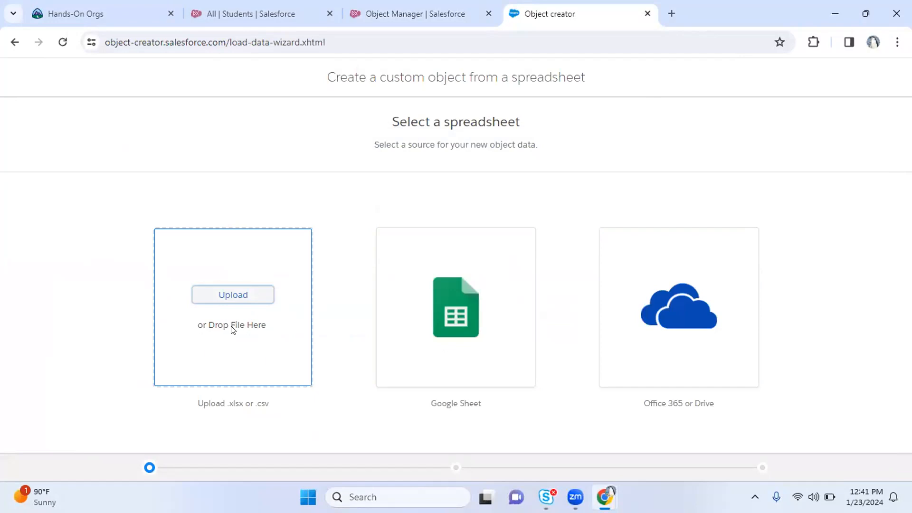
# Launch Excel from the Start search and create a blank workbook
pyautogui.press('super')
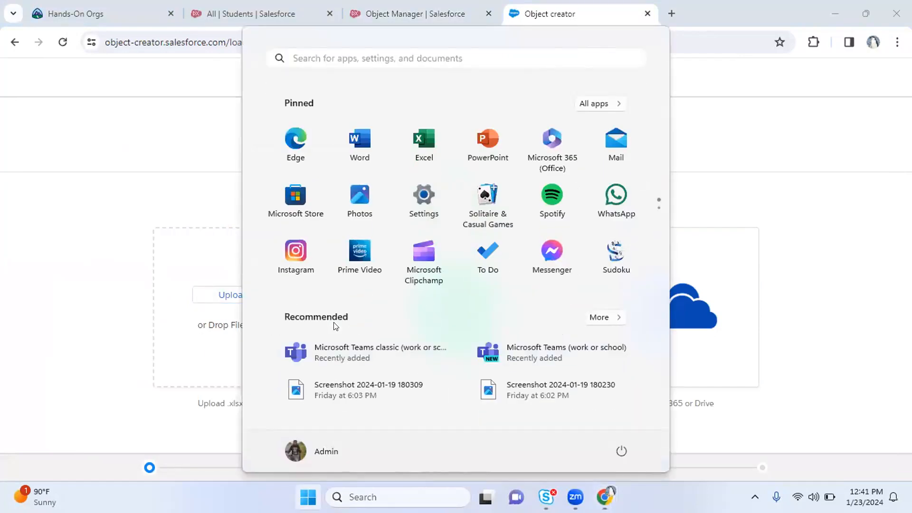
pyautogui.write('exce')
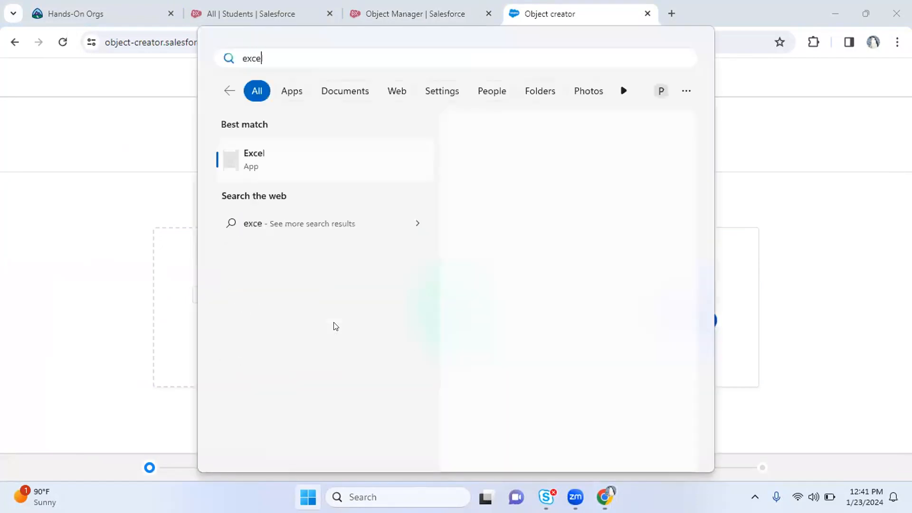
pyautogui.press('Return')
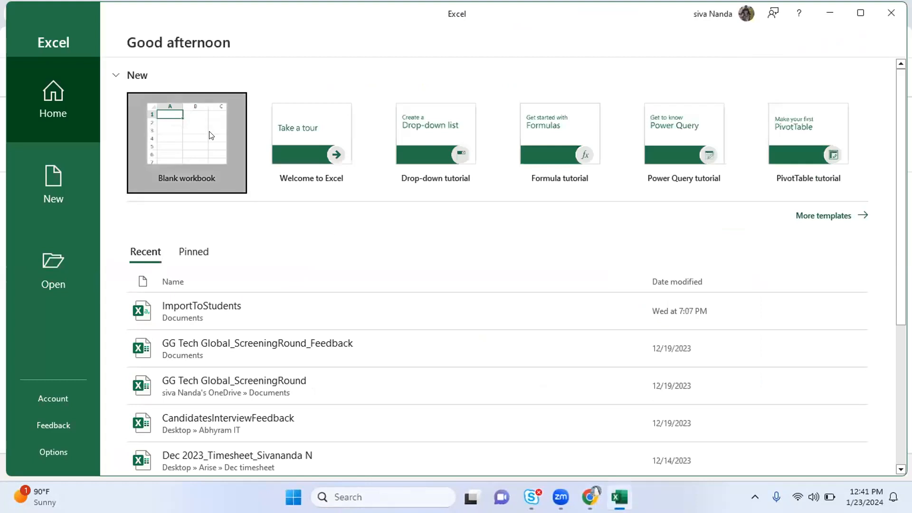
pyautogui.click(210, 136)
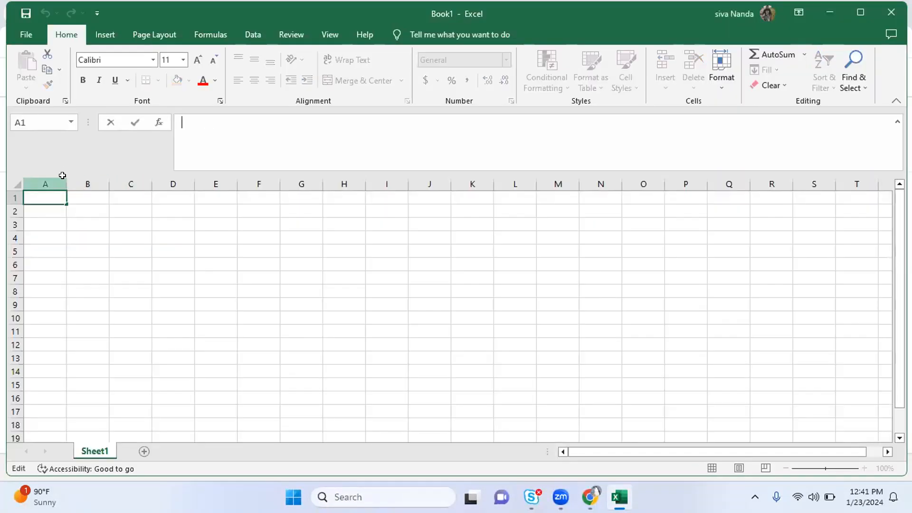
# Widen column A, enter the header 'Name' in A1, and widen column B
pyautogui.click(176, 240)
pyautogui.moveTo(64, 180); pyautogui.dragTo(140, 179)
pyautogui.click(58, 198)
pyautogui.write('Name')
pyautogui.press('Tab')
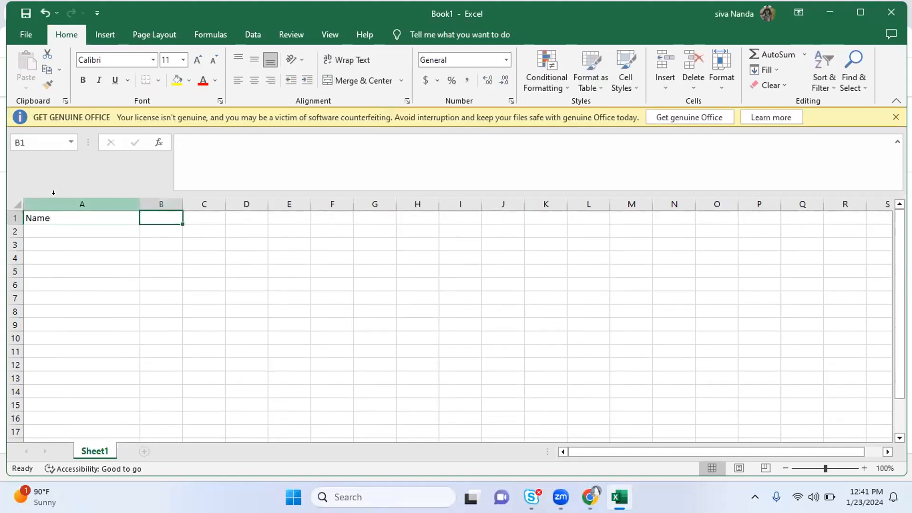
pyautogui.moveTo(179, 202); pyautogui.dragTo(268, 202)
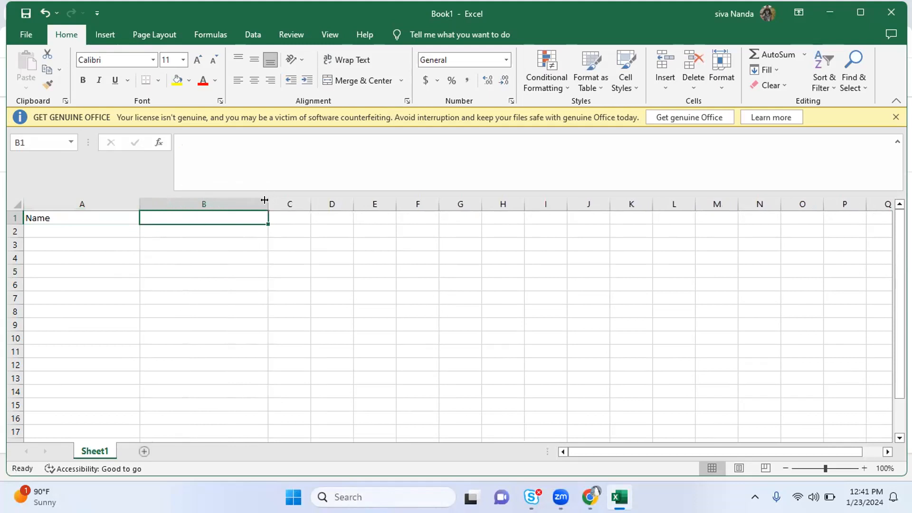
# Add headers 'Charge per hour' in B1 and 'College' in C1, widening column C
pyautogui.doubleClick(208, 212)
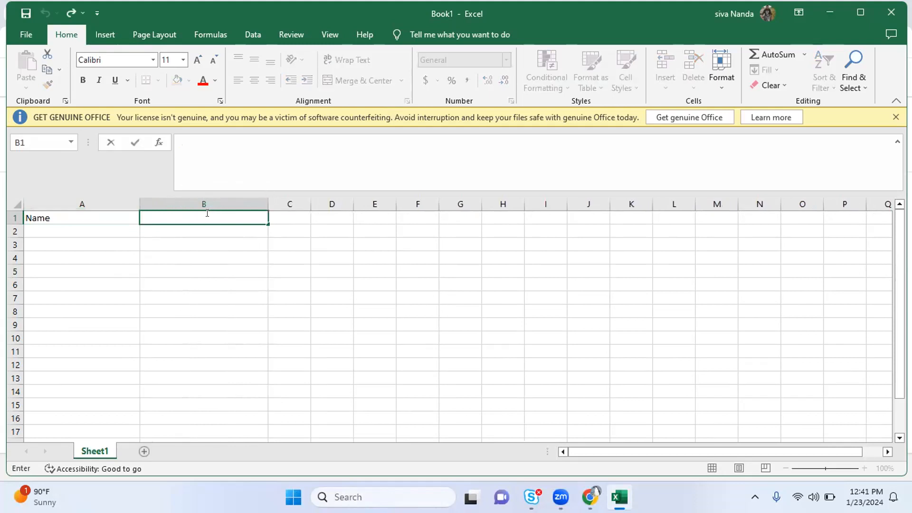
pyautogui.write('Charge per hour')
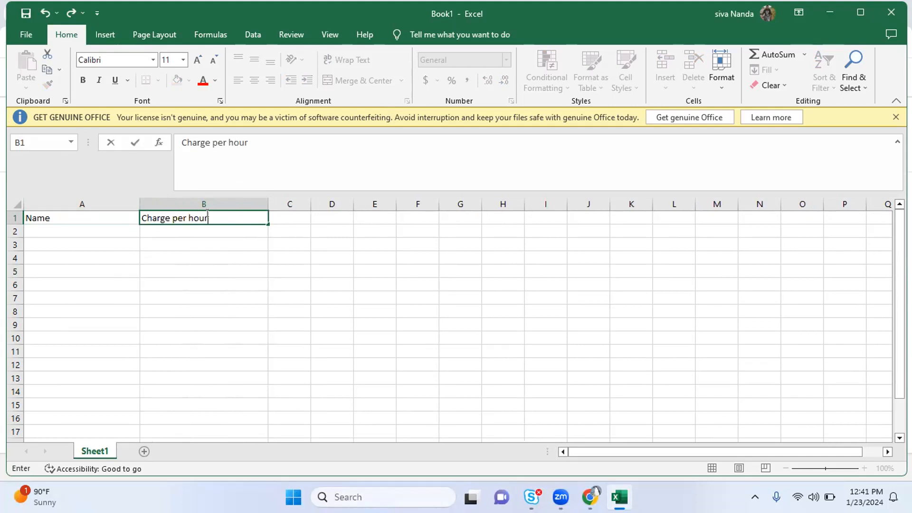
pyautogui.press('Tab')
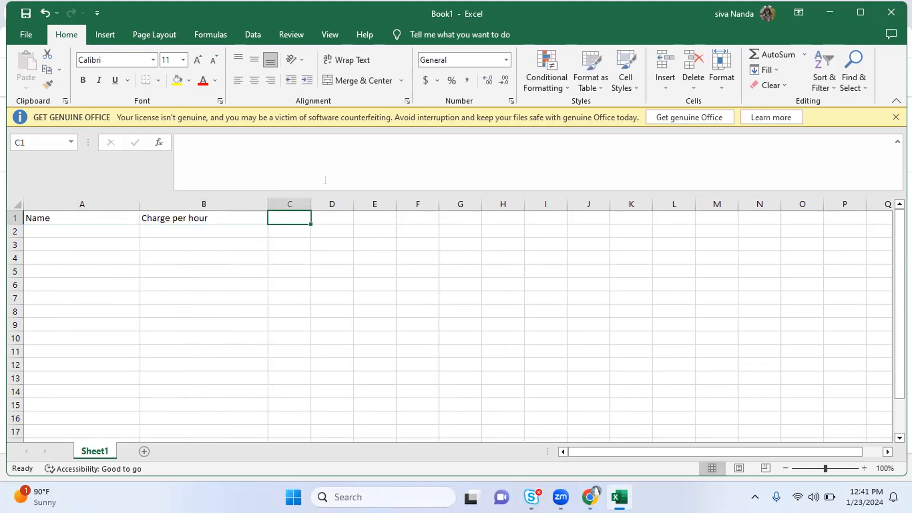
pyautogui.moveTo(307, 199); pyautogui.dragTo(389, 204)
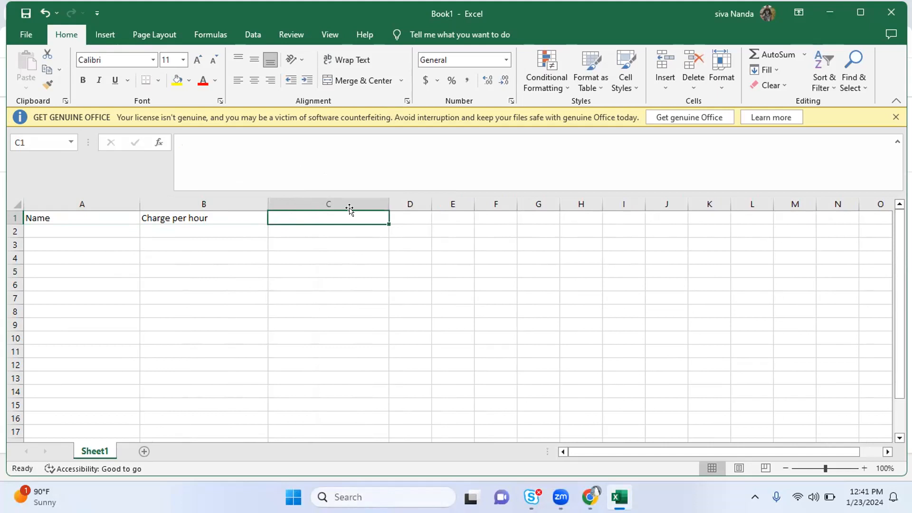
pyautogui.write('Co')
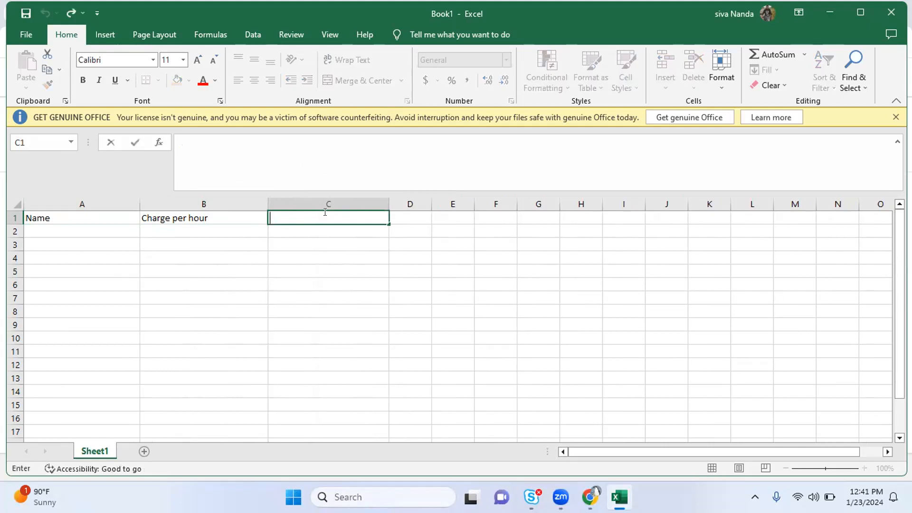
pyautogui.write('llege')
pyautogui.press('Tab')
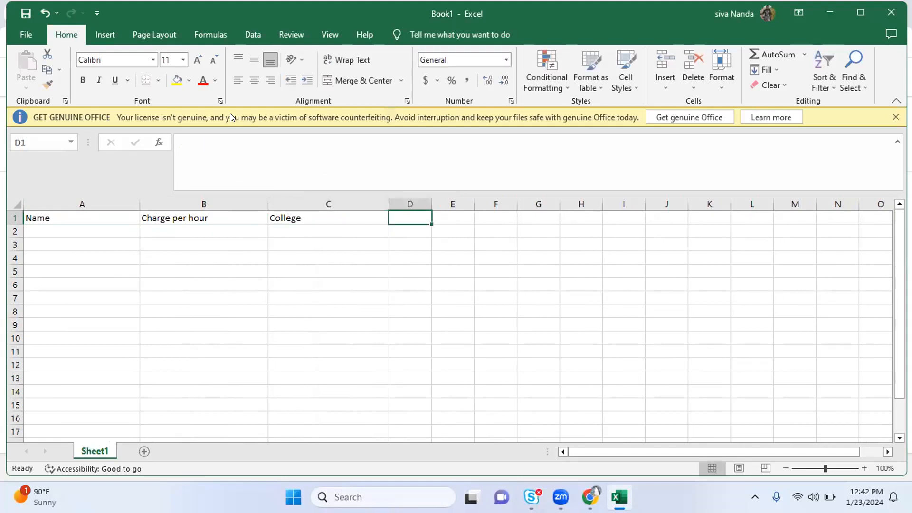
# Add headers 'Mobile Number' in D1 and 'Email' in E1, widening columns D and E
pyautogui.write('Mobi')
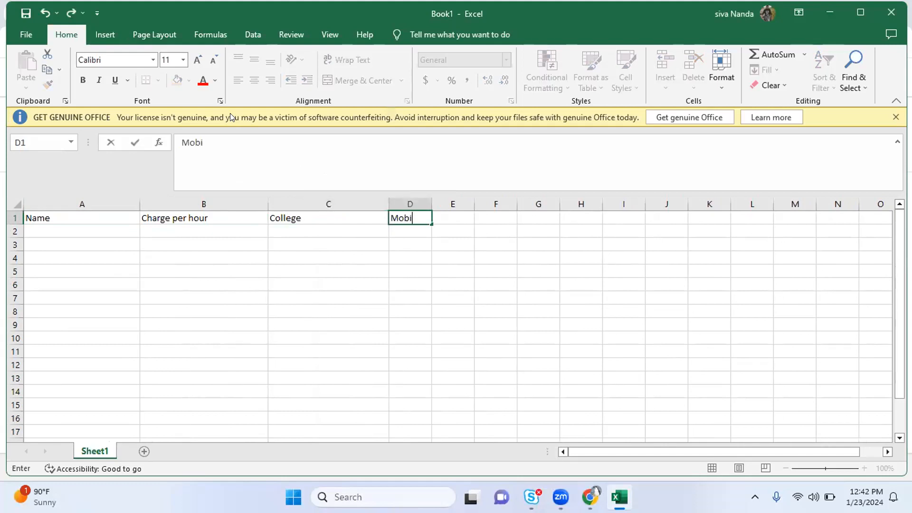
pyautogui.write('le Number')
pyautogui.press('Tab')
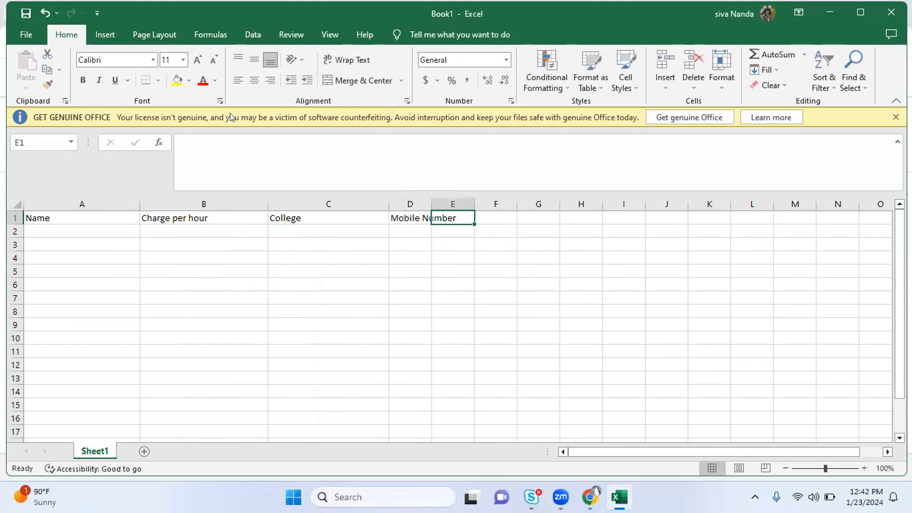
pyautogui.write('Email')
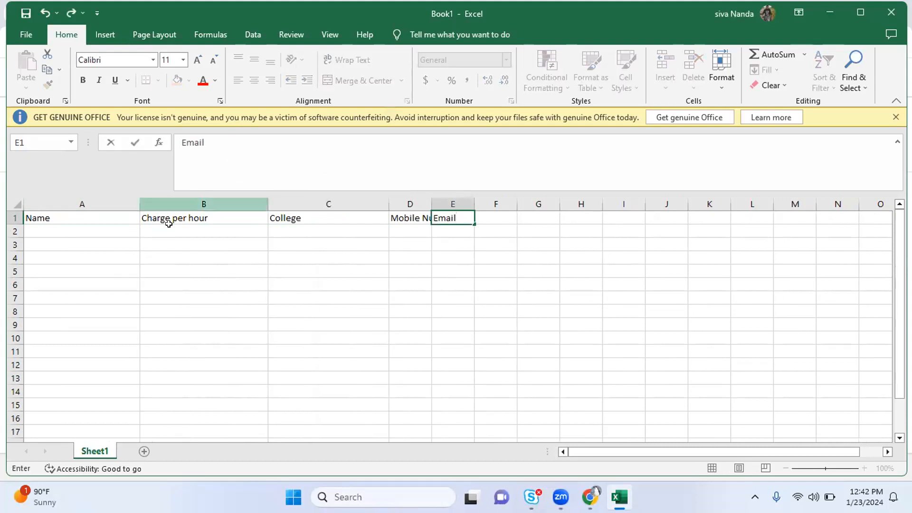
pyautogui.click(167, 241)
pyautogui.moveTo(431, 200); pyautogui.dragTo(558, 200)
pyautogui.moveTo(467, 199); pyautogui.dragTo(476, 198)
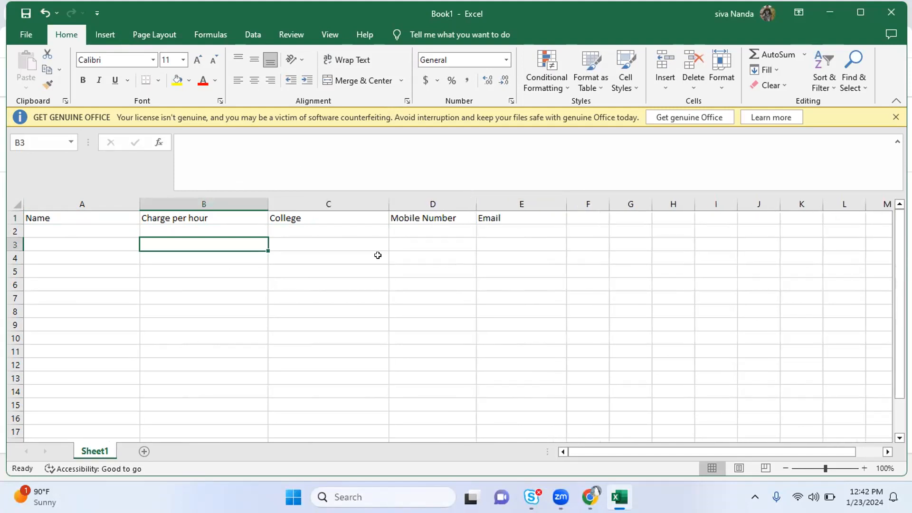
# Rename the Sheet1 worksheet tab to 'Teachers'
pyautogui.rightClick(104, 452)
pyautogui.click(140, 326)
pyautogui.write('Teachers')
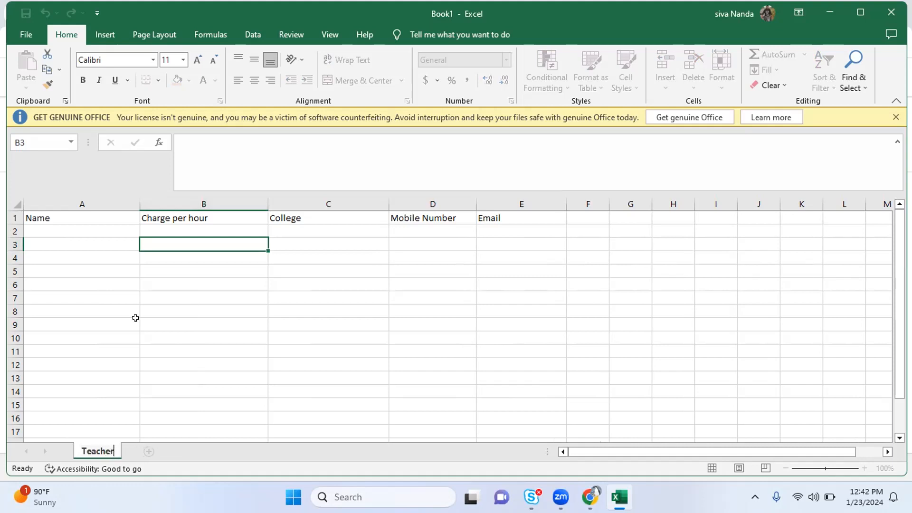
pyautogui.click(272, 309)
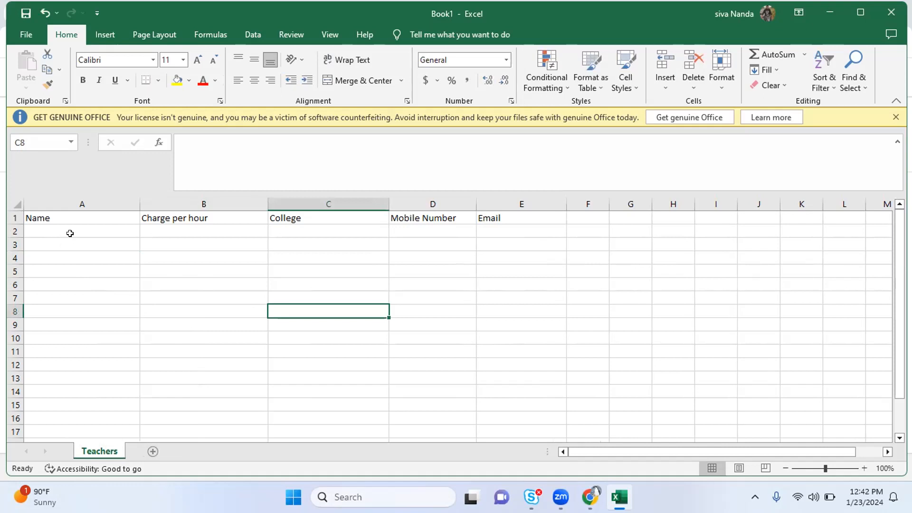
# Enter the first teacher's name in A2, correcting it in the formula bar
pyautogui.doubleClick(46, 229)
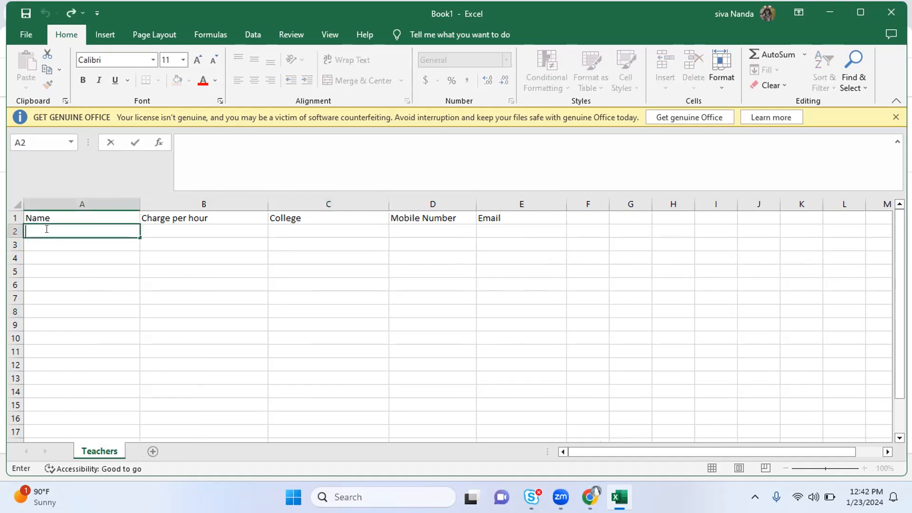
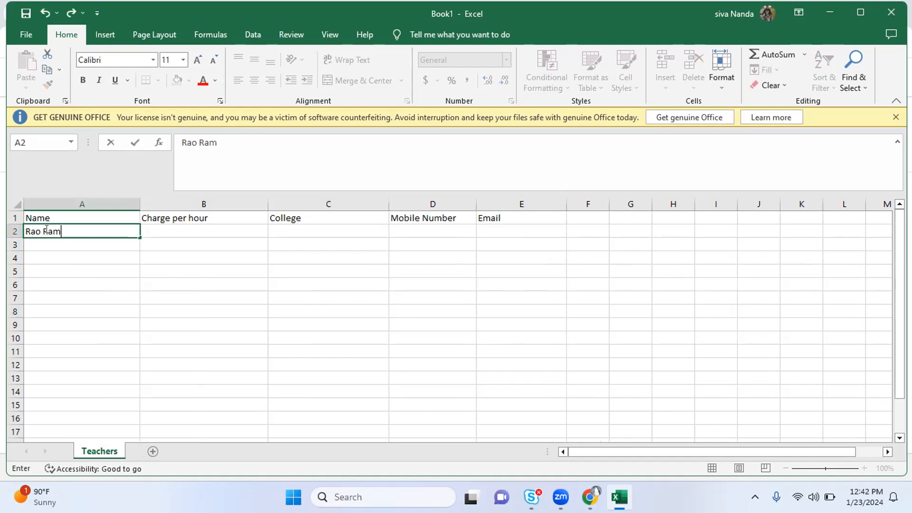
pyautogui.press('Tab')
pyautogui.click(46, 229)
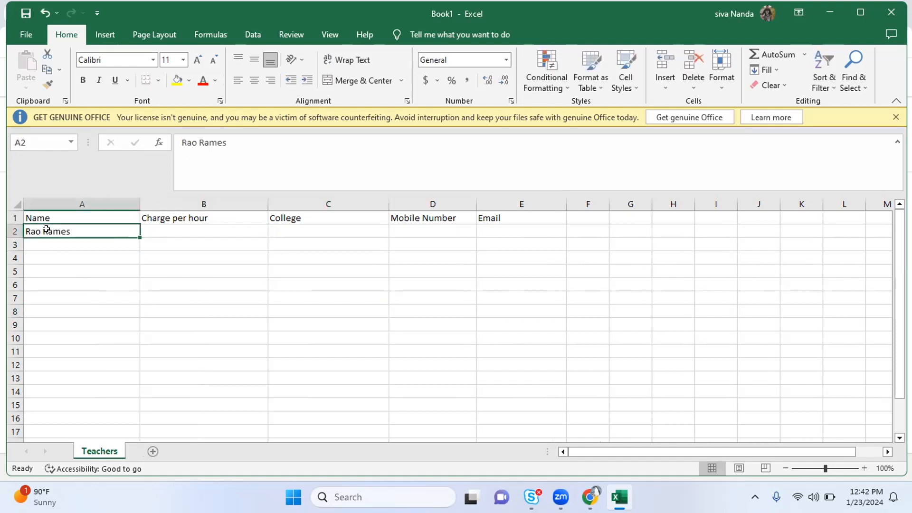
pyautogui.click(272, 138)
pyautogui.write('h')
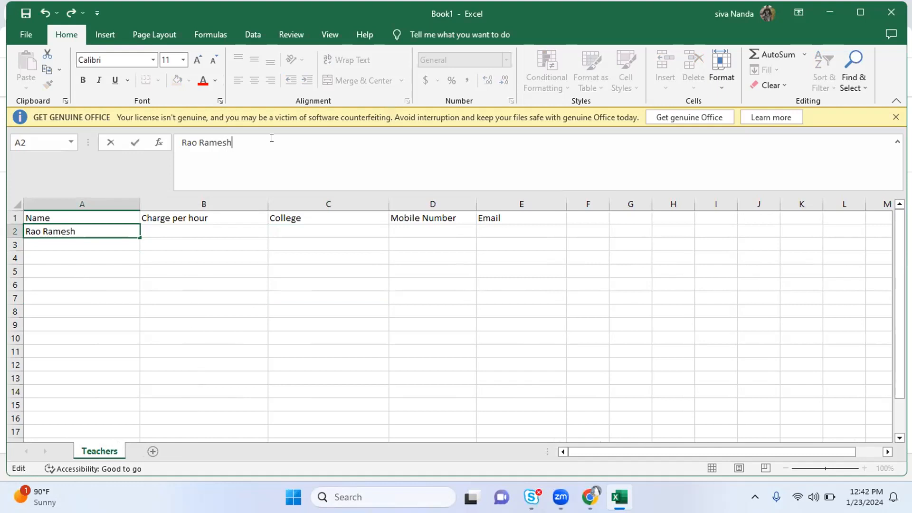
pyautogui.click(171, 230)
# Fill row 2 with charge 400, Narayana Junior College, the mobile number and email address
pyautogui.write('400')
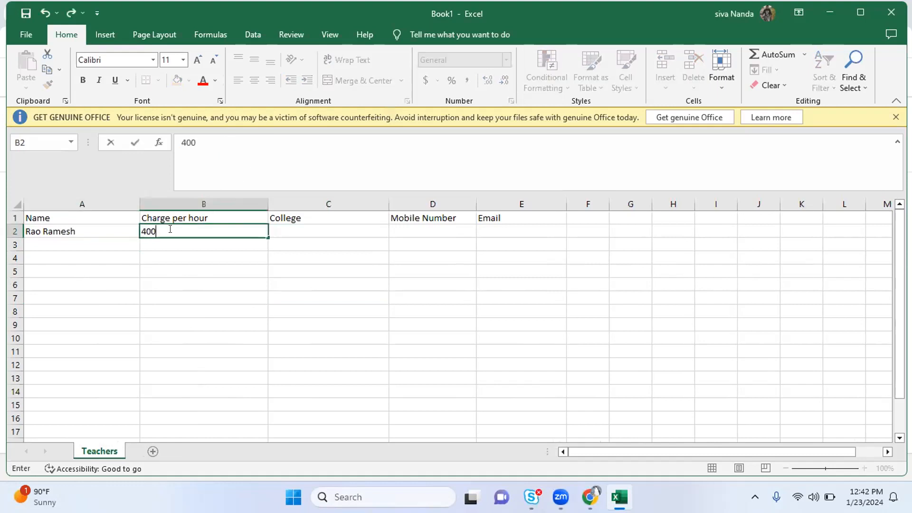
pyautogui.press('Tab')
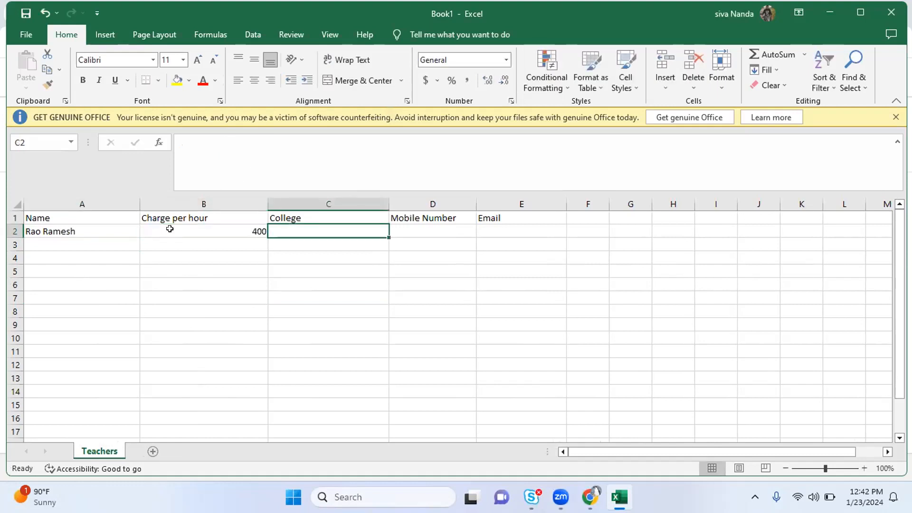
pyautogui.write('Narayana Junior ')
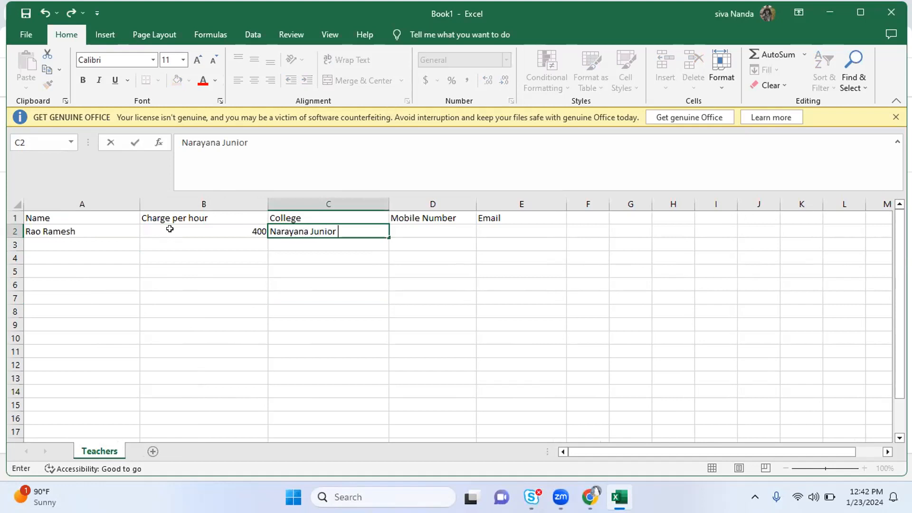
pyautogui.write('College')
pyautogui.press('Tab')
pyautogui.write('8798')
pyautogui.press('Tab')
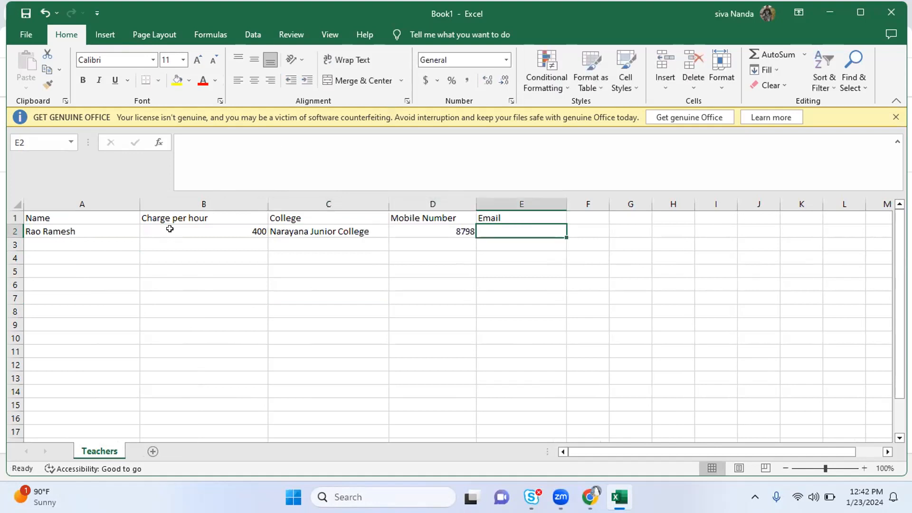
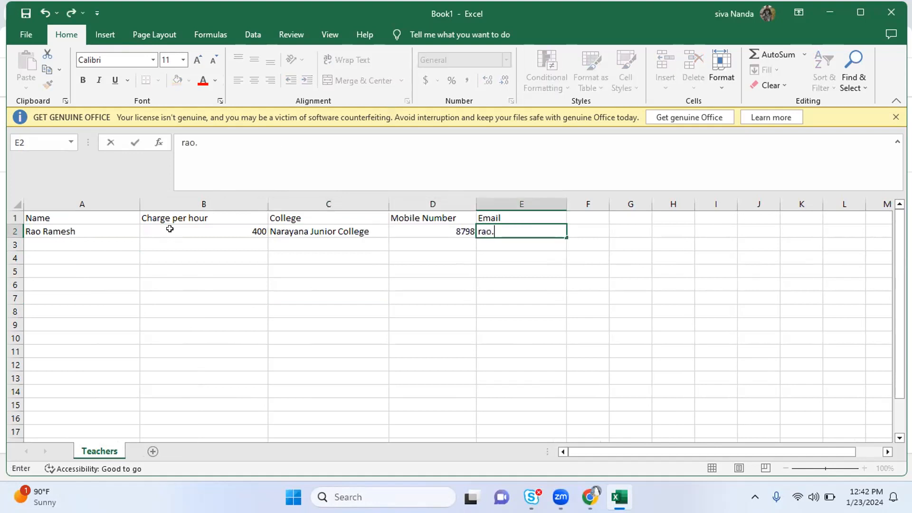
pyautogui.press('Return')
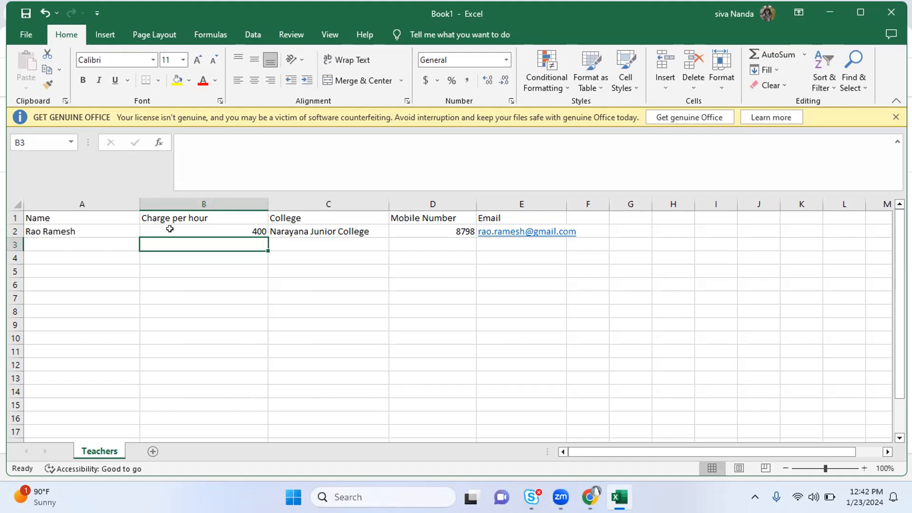
# Add row 3: second teacher's name, charge 600, Ganesh School, mobile number and email
pyautogui.click(71, 240)
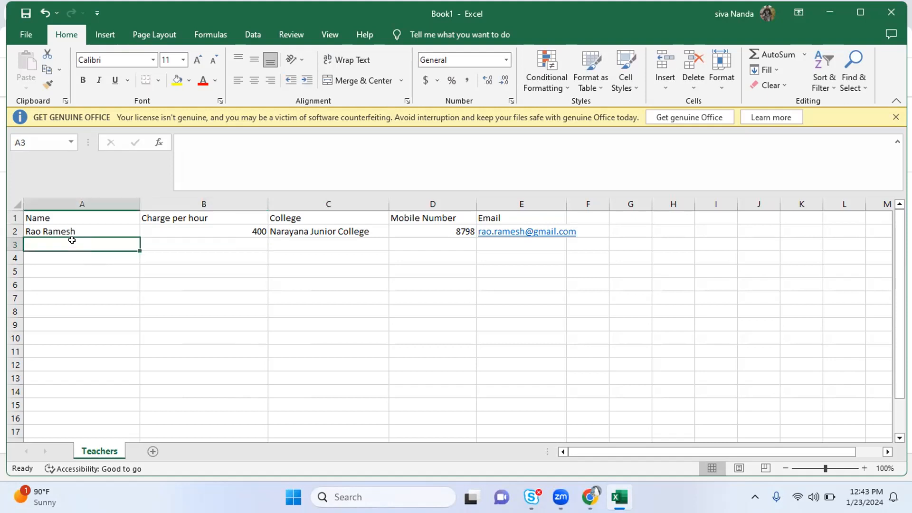
pyautogui.press('Tab')
pyautogui.write('600')
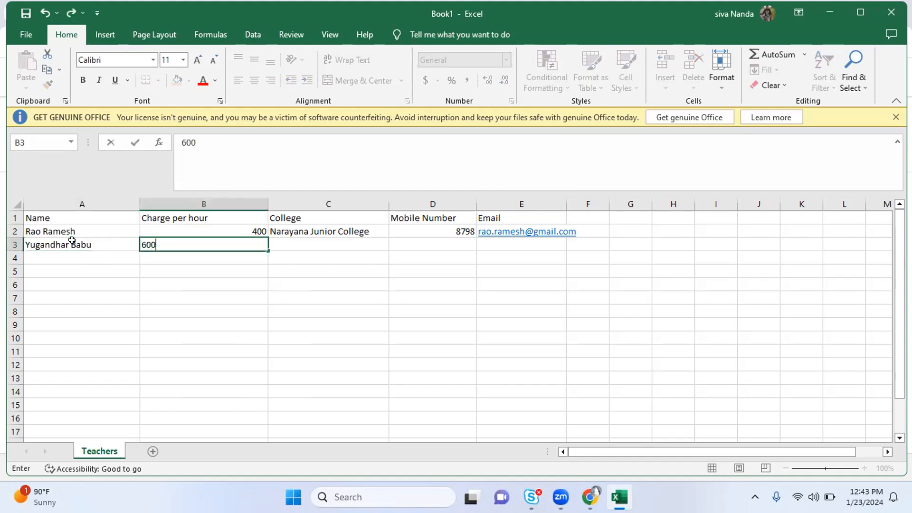
pyautogui.press('Tab')
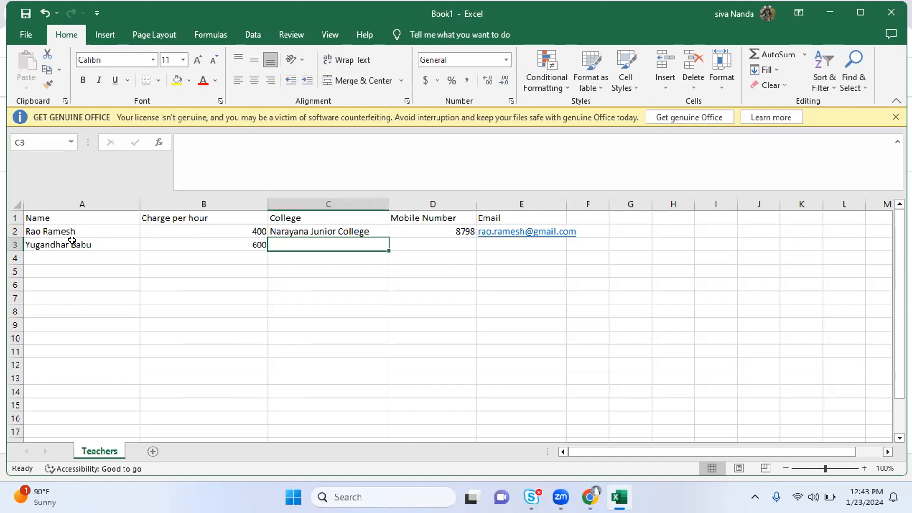
pyautogui.write('Gan')
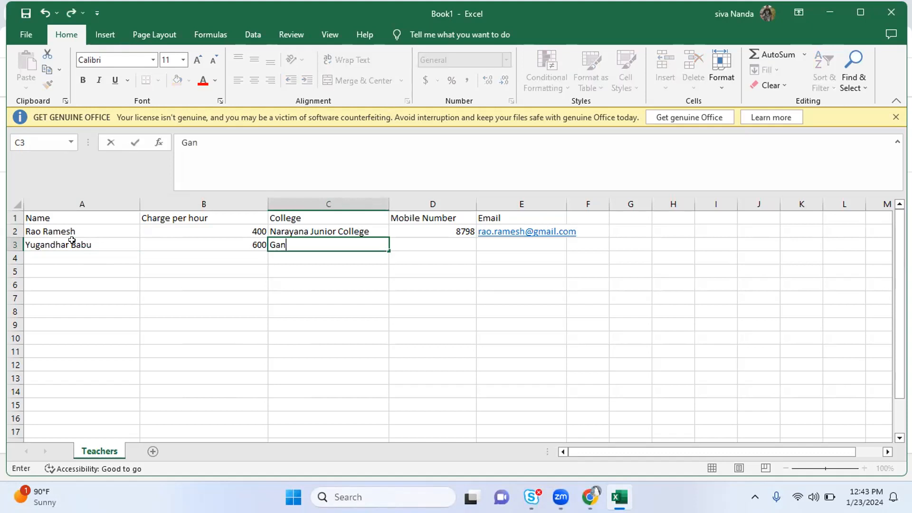
pyautogui.write('esh School')
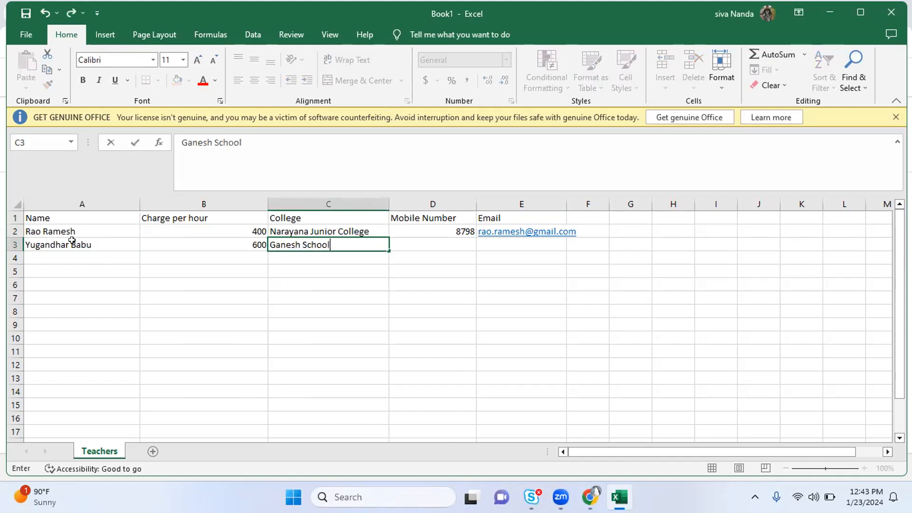
pyautogui.press('Tab')
pyautogui.write('7987987')
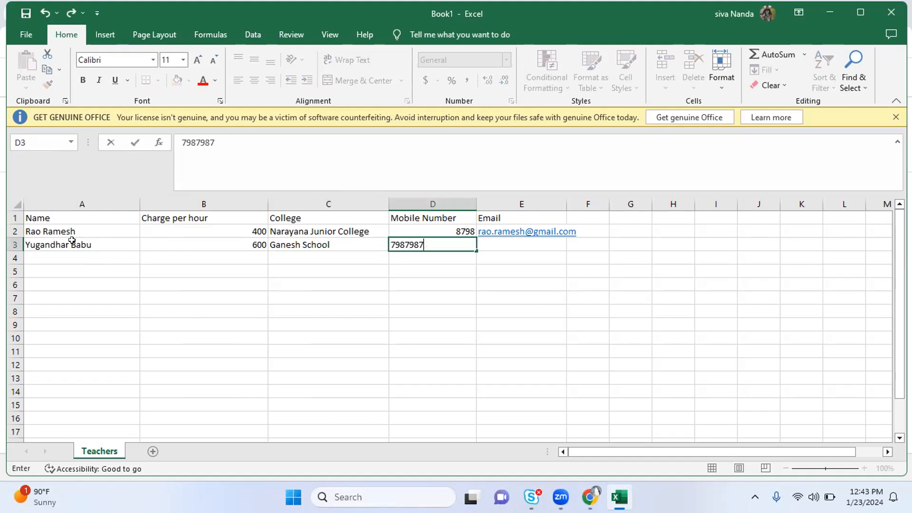
pyautogui.press('Tab')
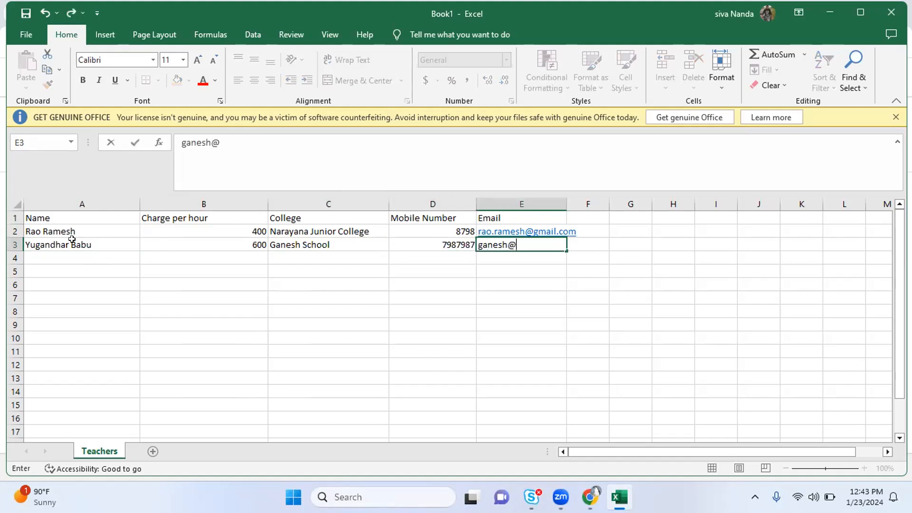
pyautogui.press('Return')
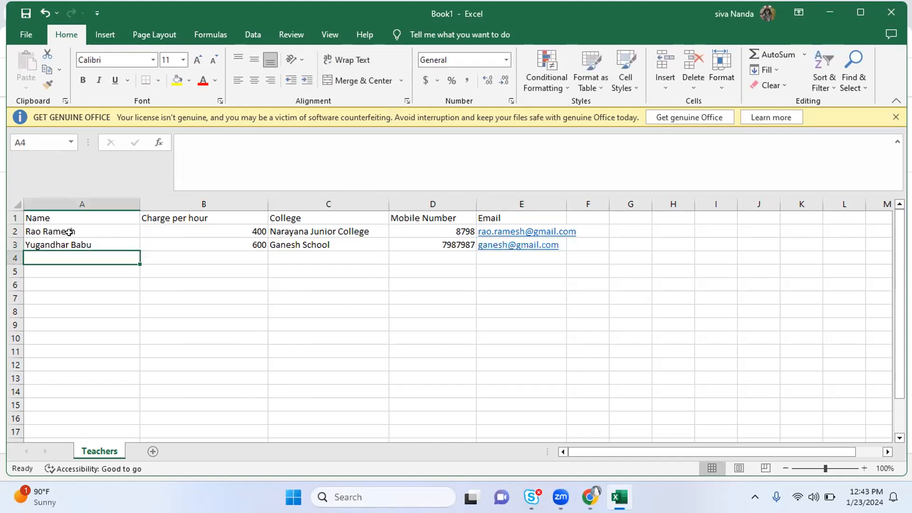
# Add row 4: third teacher's name, charge 350, college 'BabuYogesh school', and mobile number
pyautogui.write('Yogesh')
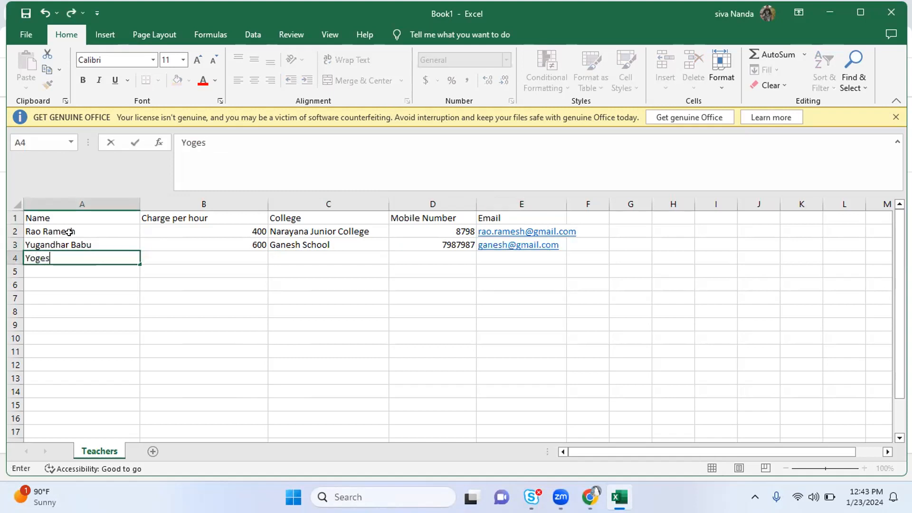
pyautogui.press('Tab')
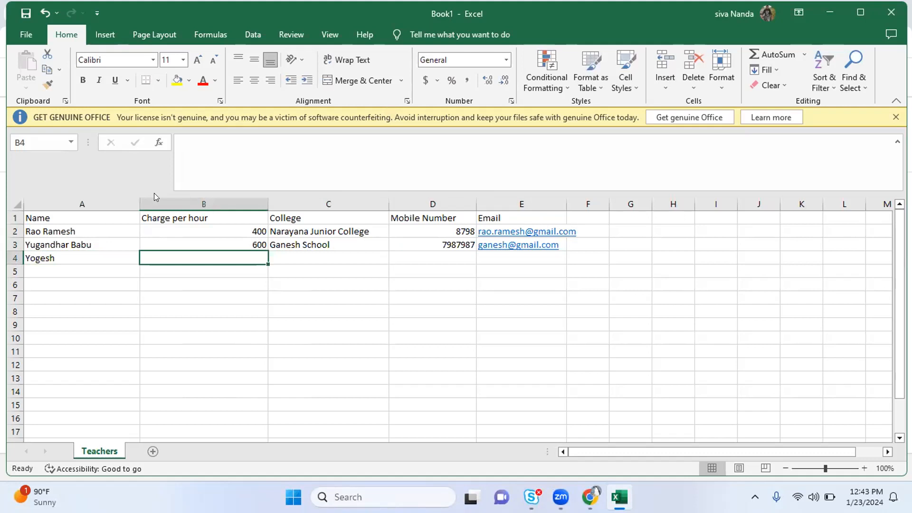
pyautogui.write('350')
pyautogui.press('Tab')
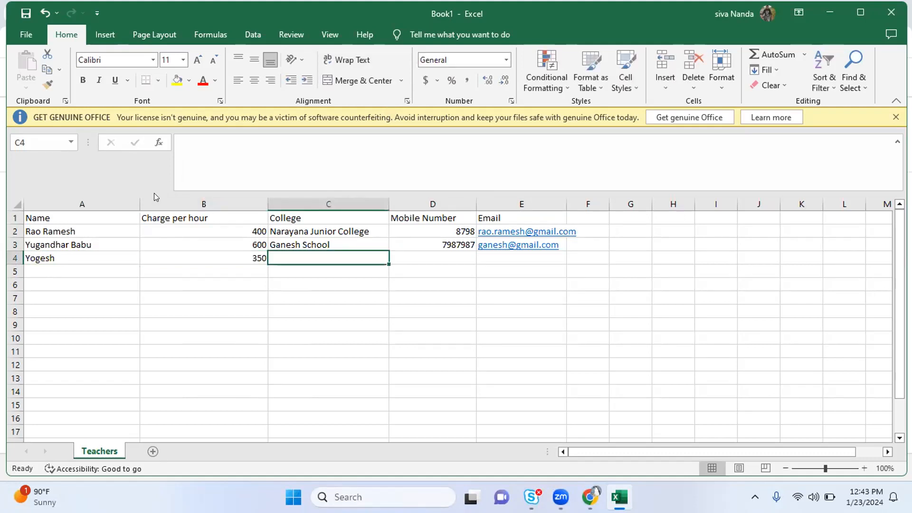
pyautogui.write('Gesh')
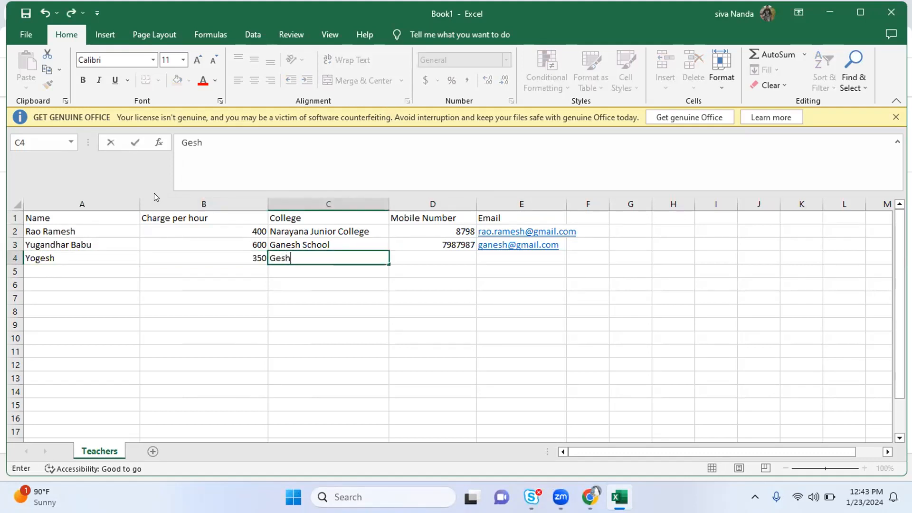
pyautogui.press('BackSpace')
pyautogui.press('BackSpace')
pyautogui.write('BabuYogesh')
pyautogui.press('BackSpace')
pyautogui.press('BackSpace')
pyautogui.press('BackSpace')
pyautogui.write('esh sc')
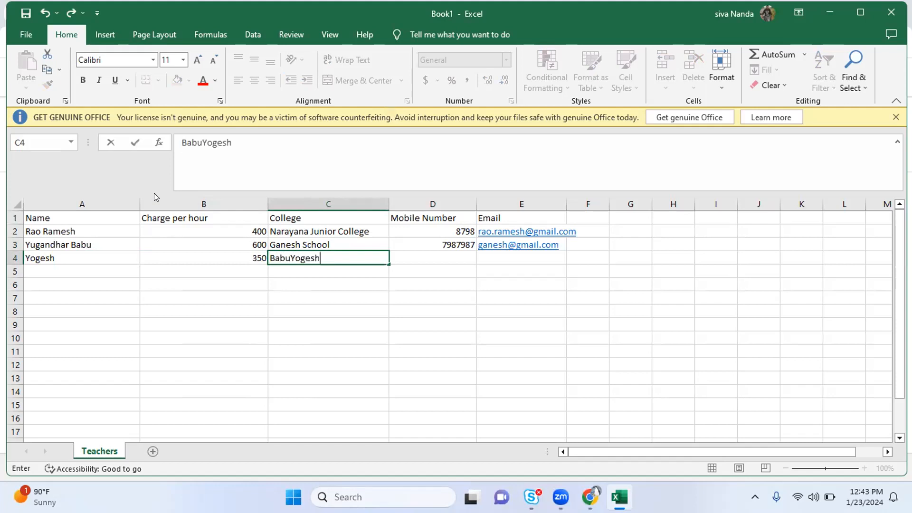
pyautogui.write('hool')
pyautogui.press('Tab')
pyautogui.write('8798787')
pyautogui.press('Tab')
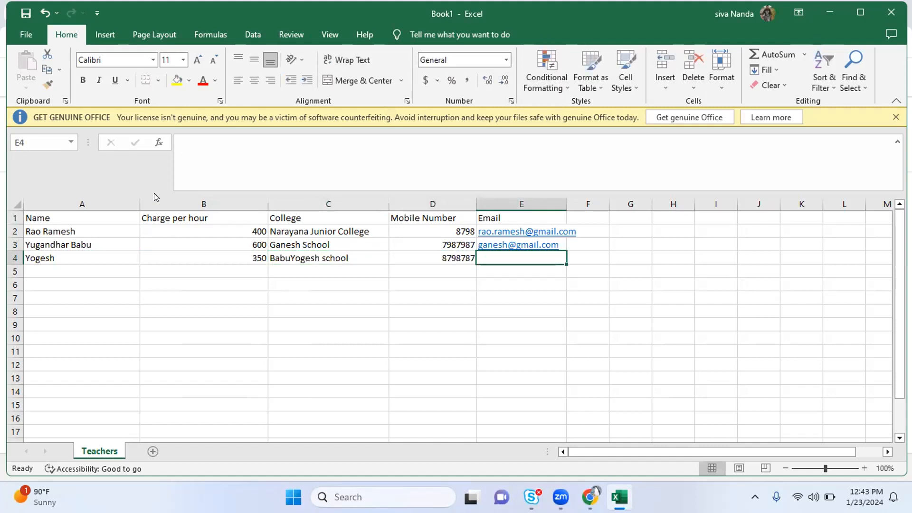
# Start row 5 with the fourth teacher's name, charge 600 and Tejas School
pyautogui.click(57, 270)
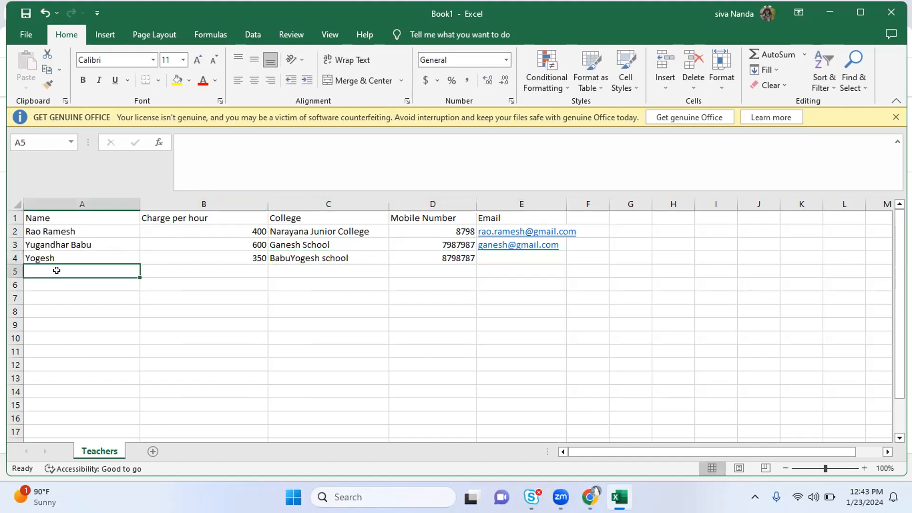
pyautogui.write('T')
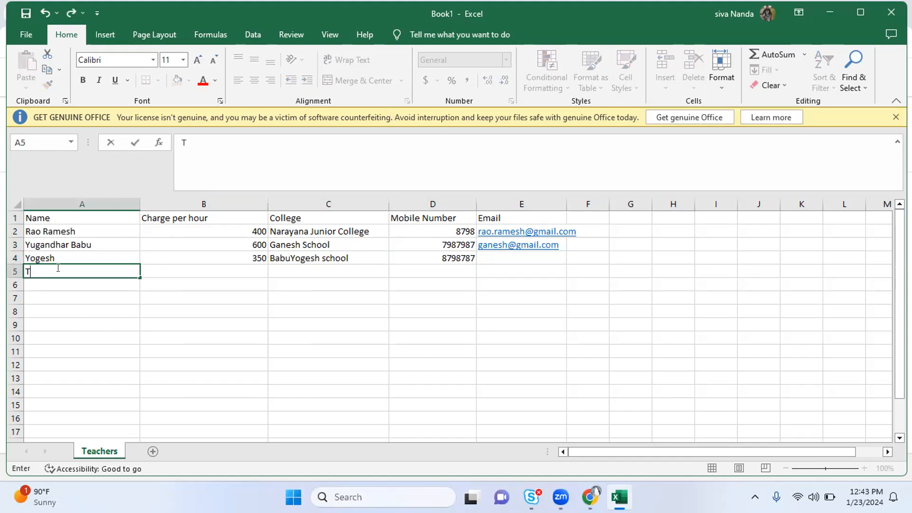
pyautogui.write('eja')
pyautogui.press('BackSpace')
pyautogui.write('esh')
pyautogui.press('Tab')
pyautogui.write('600')
pyautogui.press('Tab')
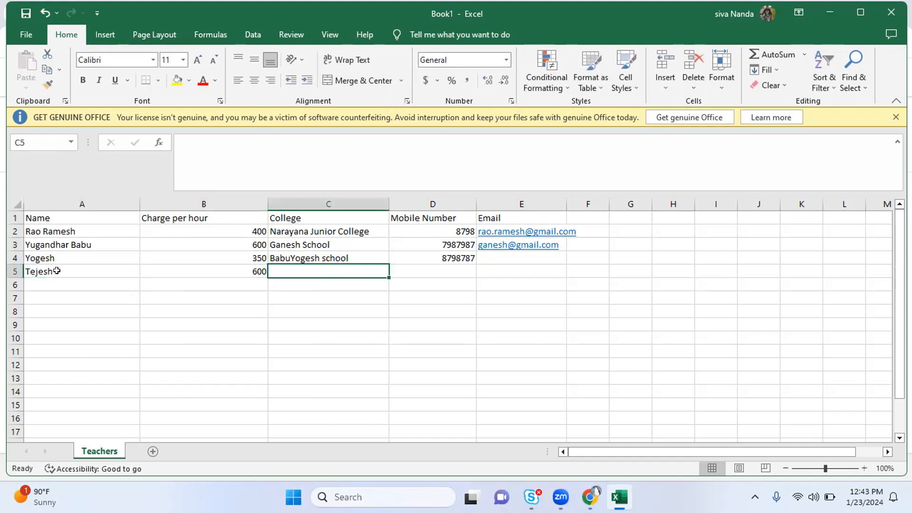
pyautogui.write('Tejas')
pyautogui.press('BackSpace')
pyautogui.write('School')
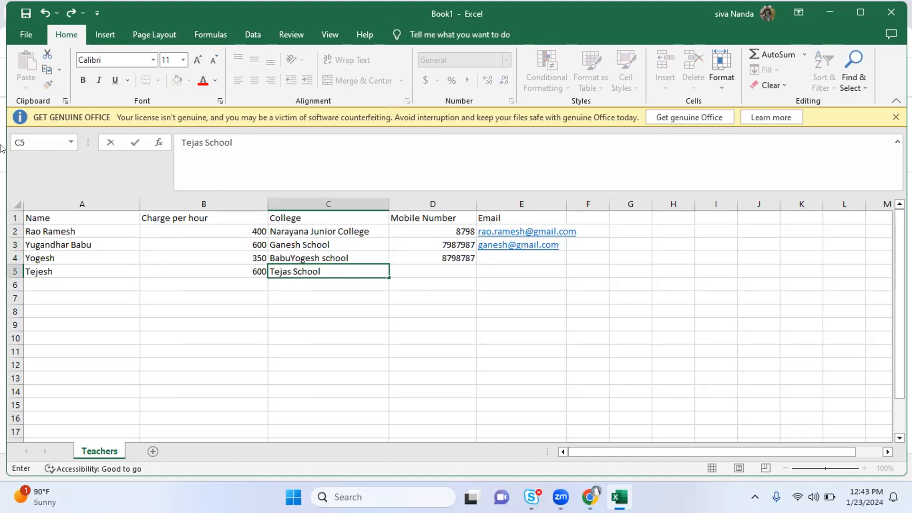
# Start Save As for the workbook and choose the Documents folder
pyautogui.click(26, 34)
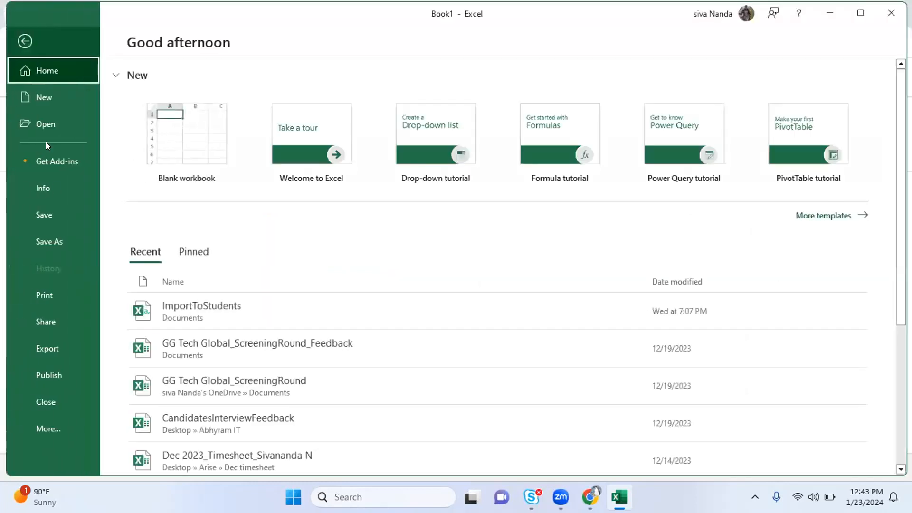
pyautogui.click(43, 231)
pyautogui.click(195, 259)
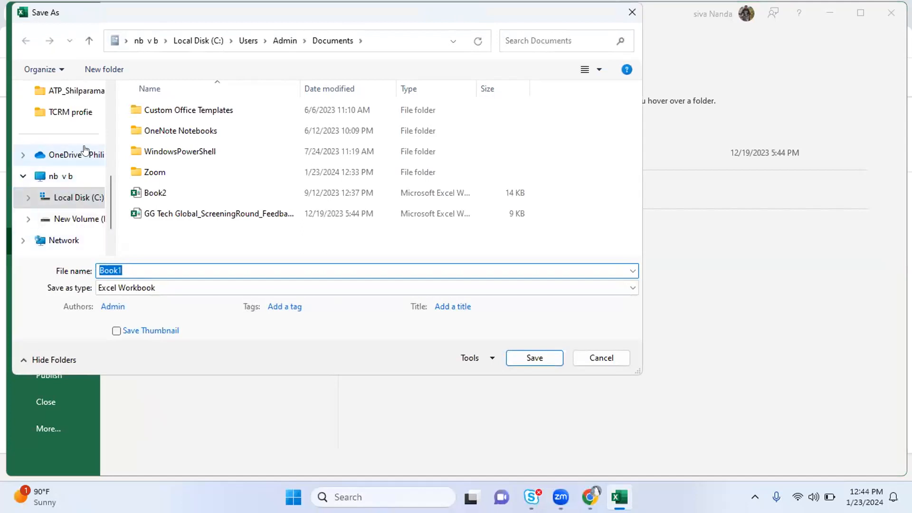
pyautogui.scroll(3, 85, 167)
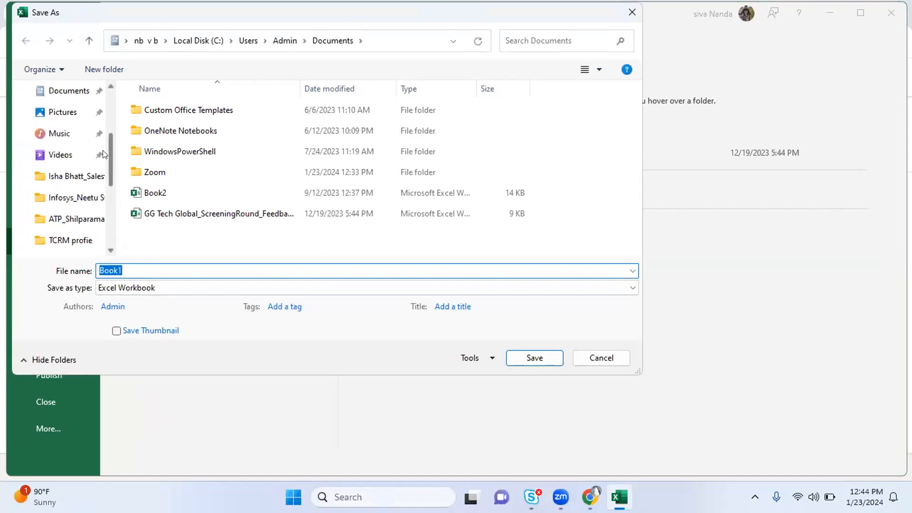
pyautogui.click(69, 112)
# Save the workbook as 'Teachers' in Microsoft Excel 5.0/95 Workbook format
pyautogui.click(143, 287)
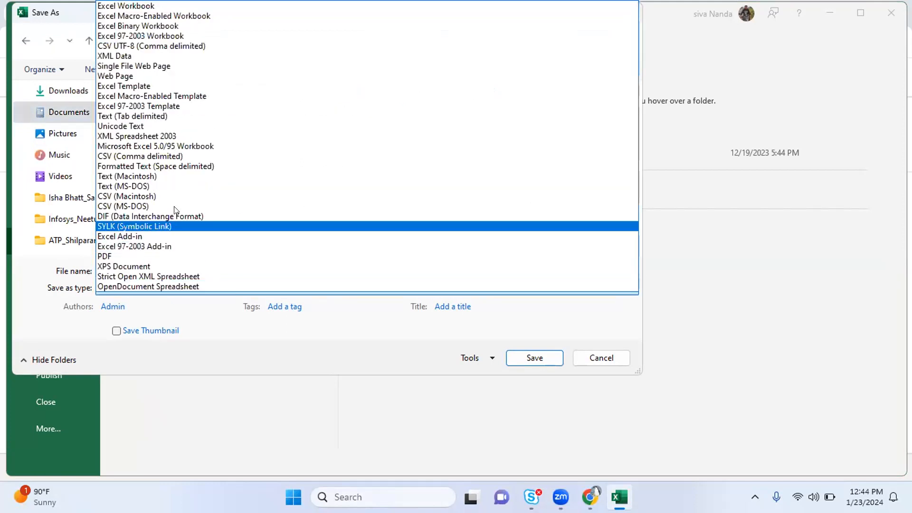
pyautogui.click(220, 148)
pyautogui.doubleClick(134, 266)
pyautogui.write('Teachers')
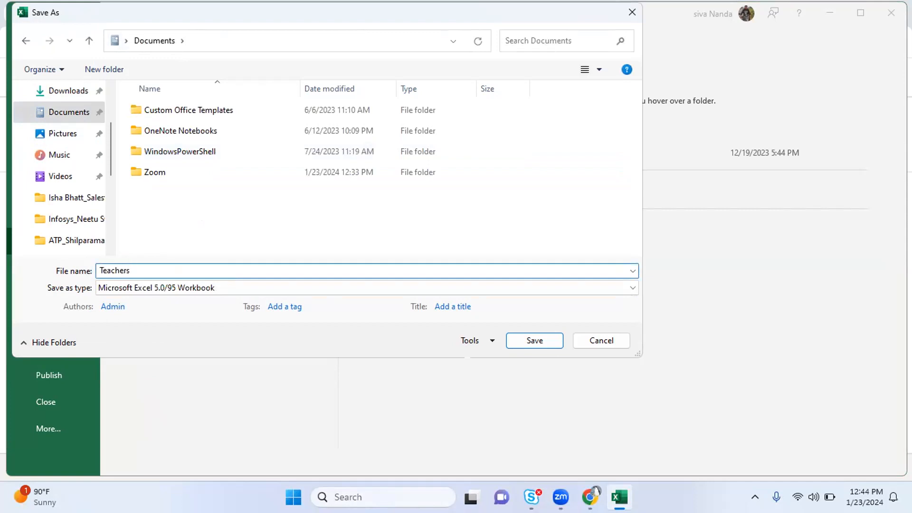
pyautogui.click(519, 345)
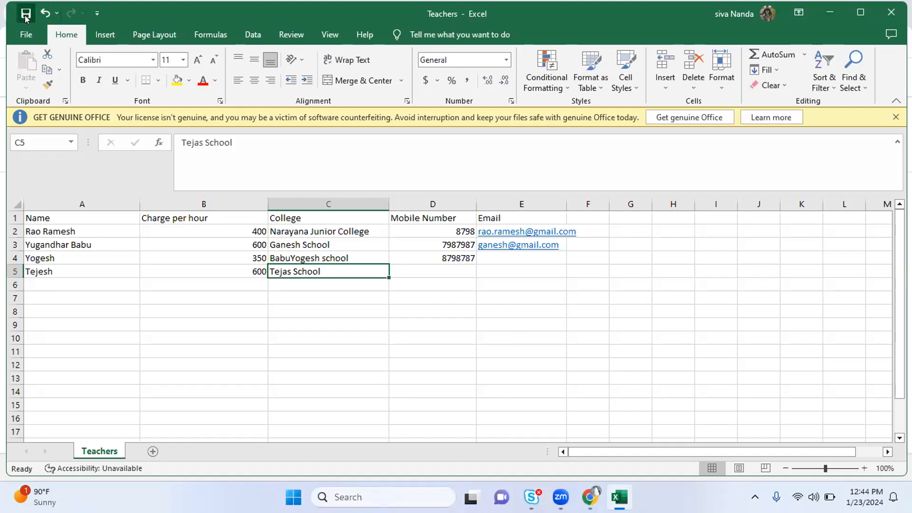
pyautogui.click(26, 34)
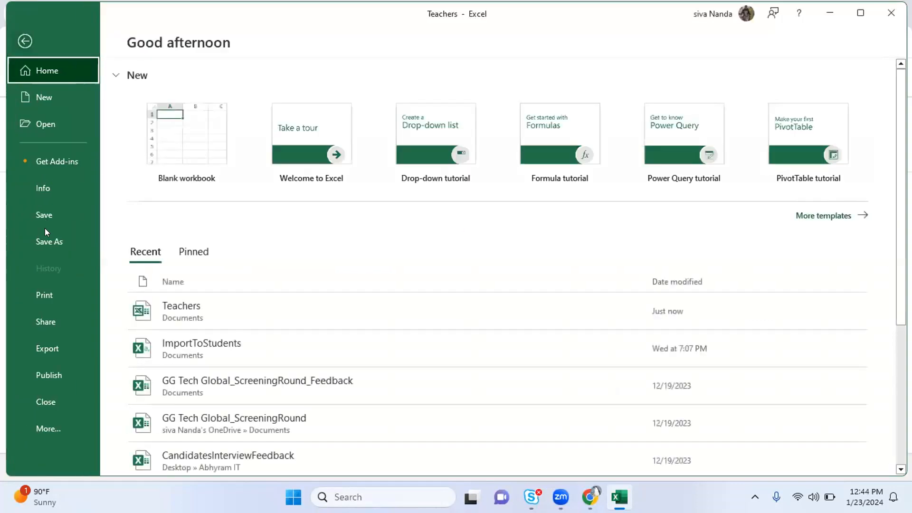
# Reopen the Save As dialog, view the Save as type list, and cancel without changes
pyautogui.click(45, 236)
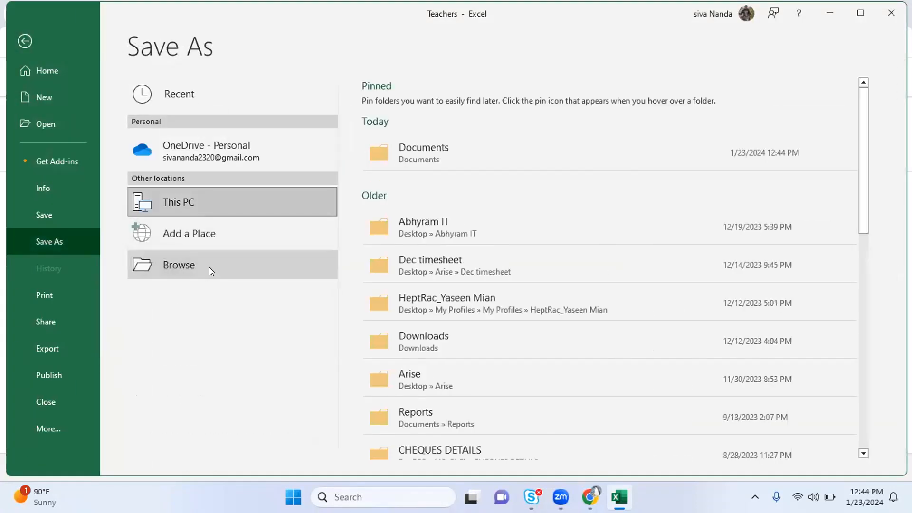
pyautogui.click(209, 267)
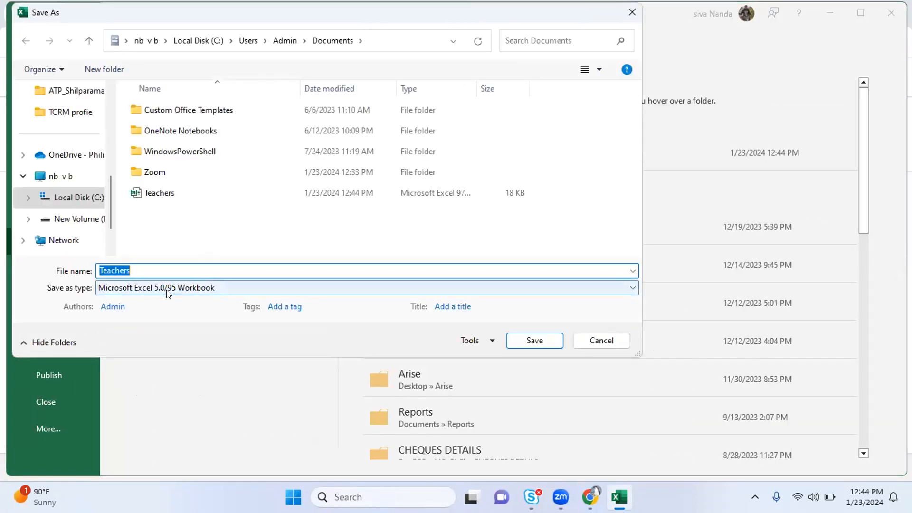
pyautogui.click(145, 291)
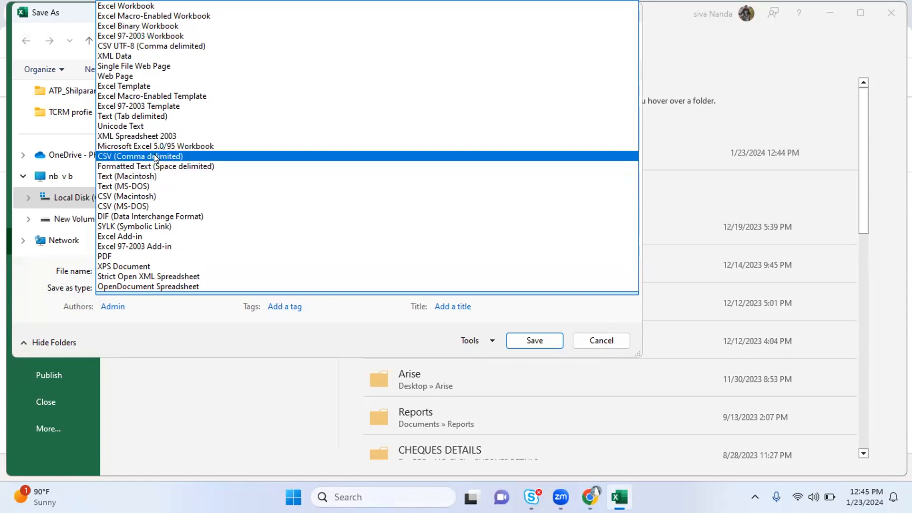
pyautogui.click(612, 341)
pyautogui.click(610, 340)
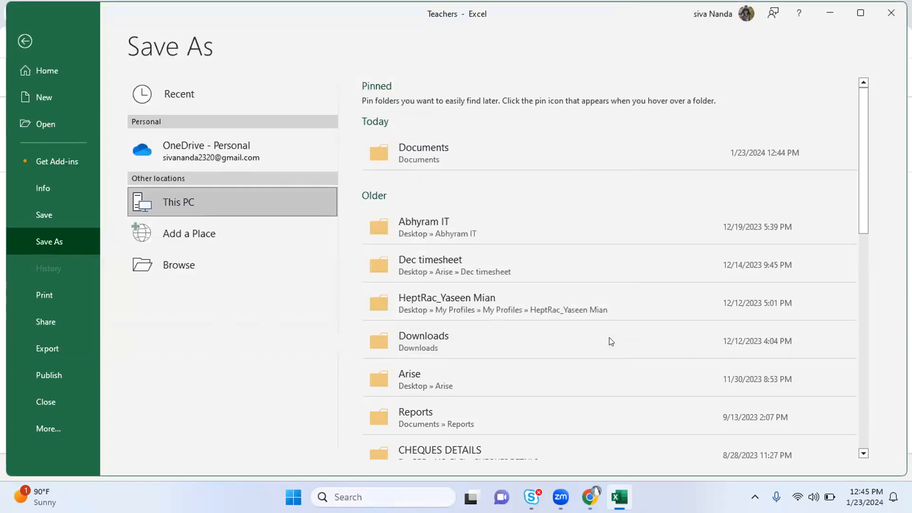
# Look over Object Manager's Create options, then go back to the Object creator page
pyautogui.hotkey('alt', 'Tab')
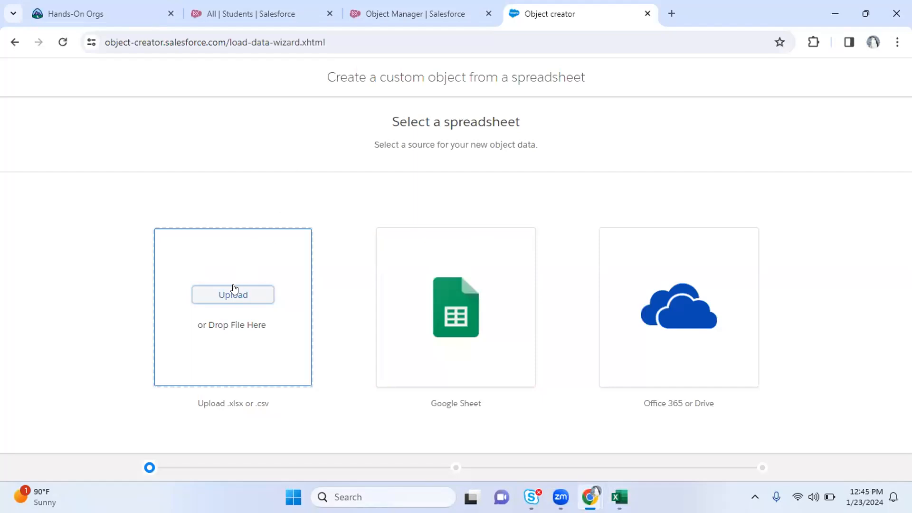
pyautogui.click(386, 5)
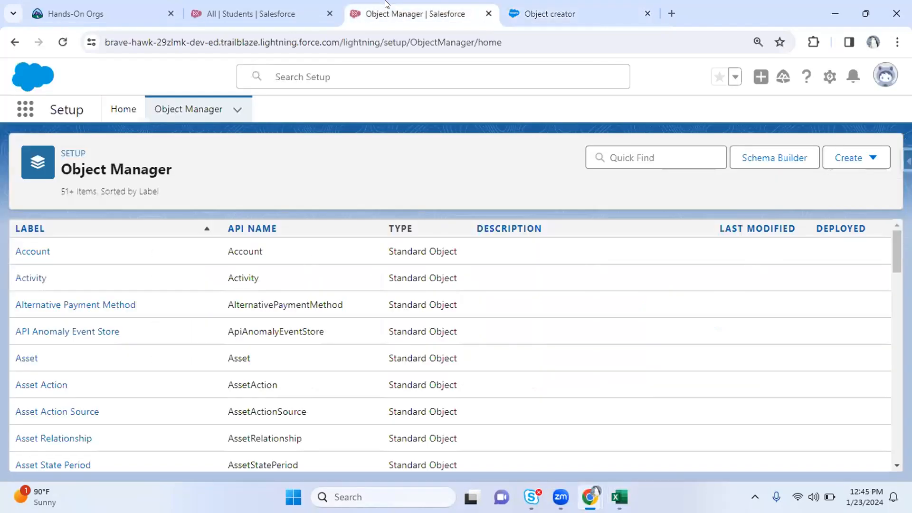
pyautogui.click(869, 158)
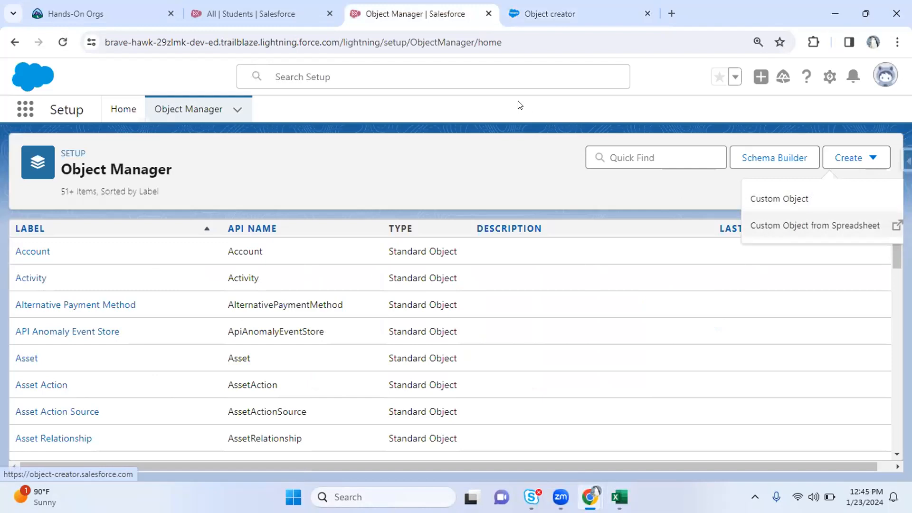
pyautogui.click(474, 135)
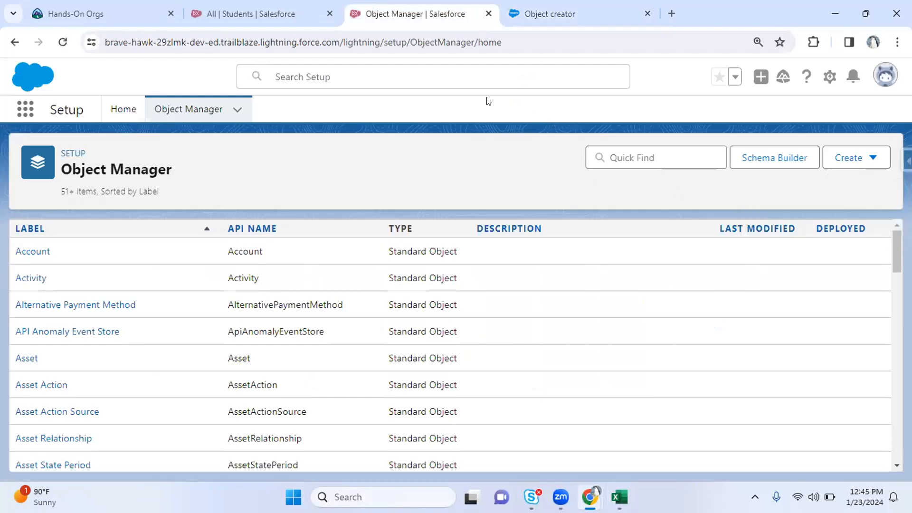
pyautogui.hotkey('ctrl', 'Tab')
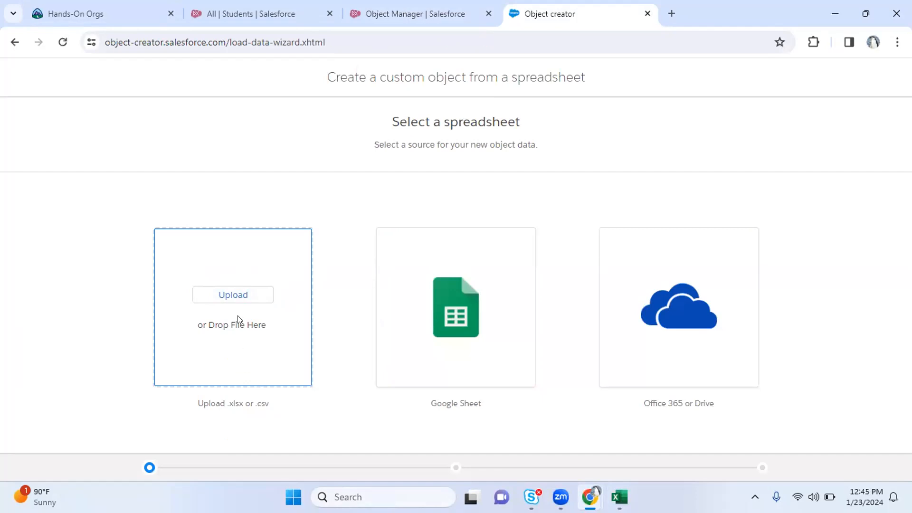
# Start choosing a spreadsheet to upload and set the file type filter to All Files
pyautogui.click(230, 294)
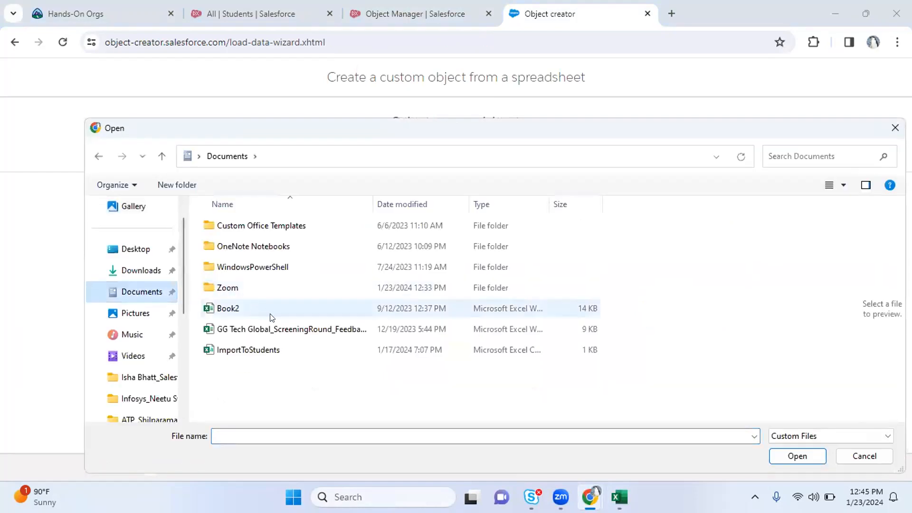
pyautogui.click(236, 326)
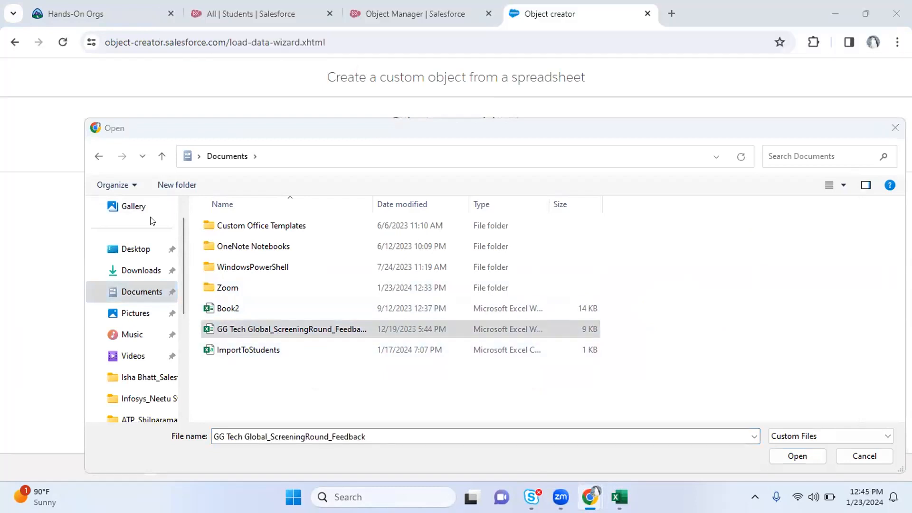
pyautogui.scroll(-1, 176, 249)
pyautogui.moveTo(183, 288); pyautogui.dragTo(184, 240)
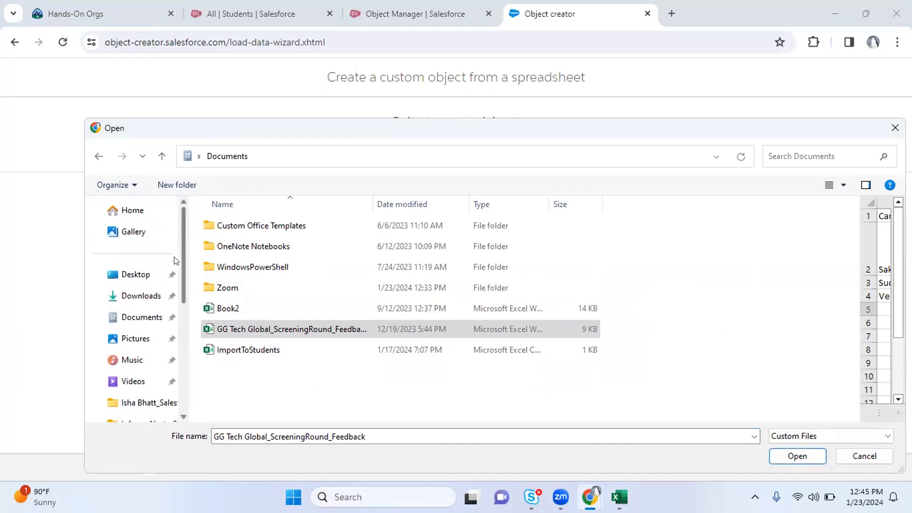
pyautogui.click(793, 436)
pyautogui.click(786, 459)
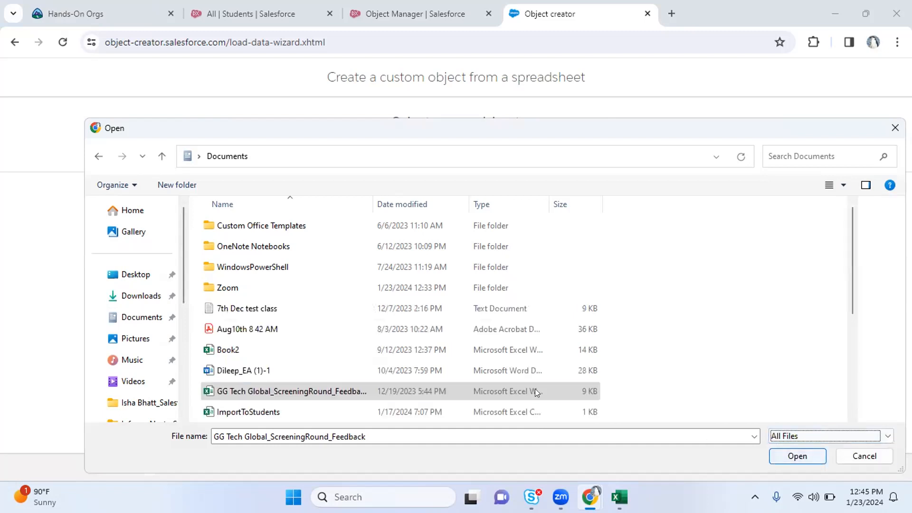
pyautogui.click(416, 366)
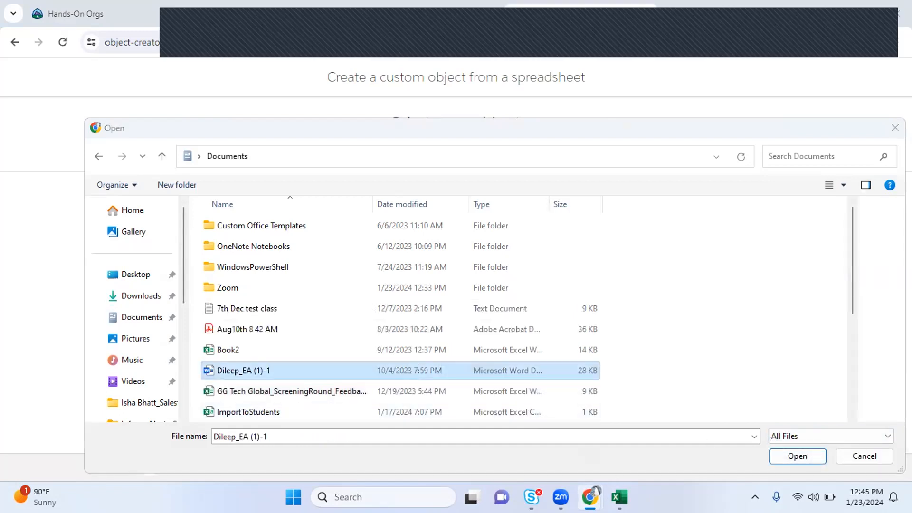
pyautogui.click(619, 497)
# Browse to Local Disk (C:) and replace the file name with 'tea', keeping All Files
pyautogui.click(197, 263)
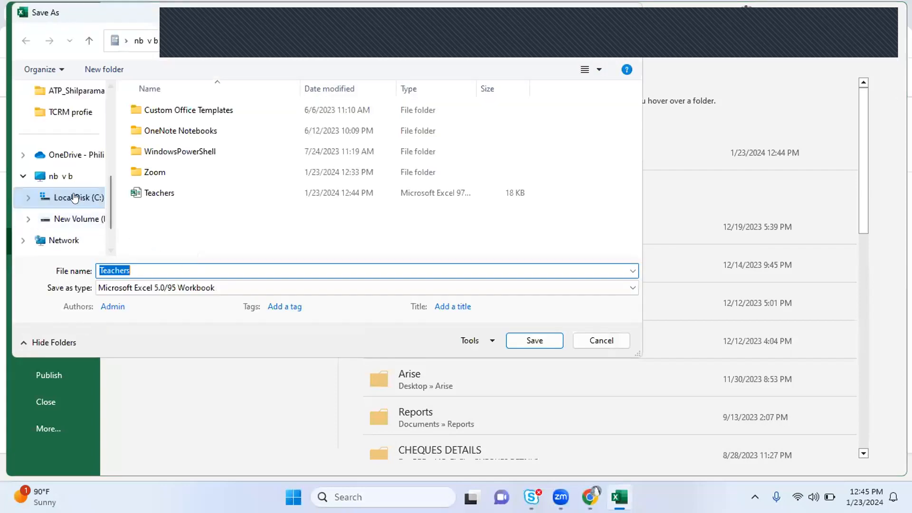
pyautogui.scroll(1, 106, 192)
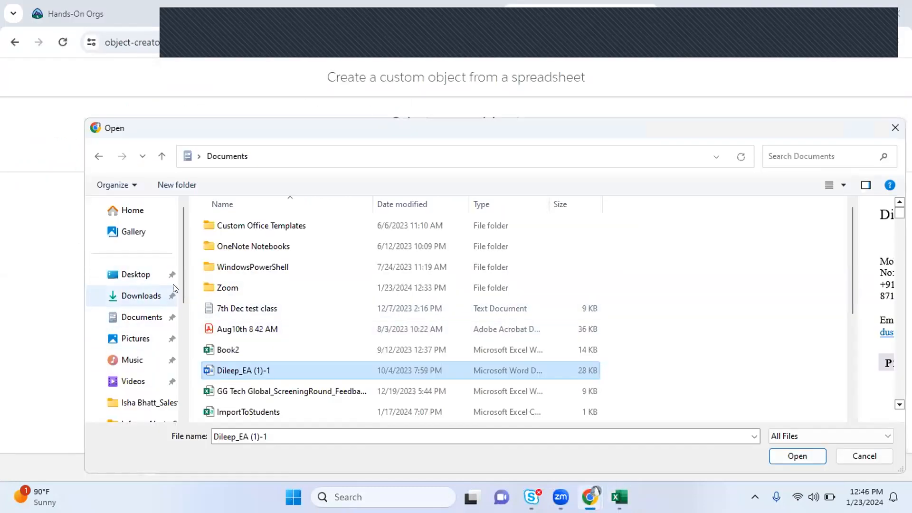
pyautogui.moveTo(182, 284); pyautogui.dragTo(183, 378)
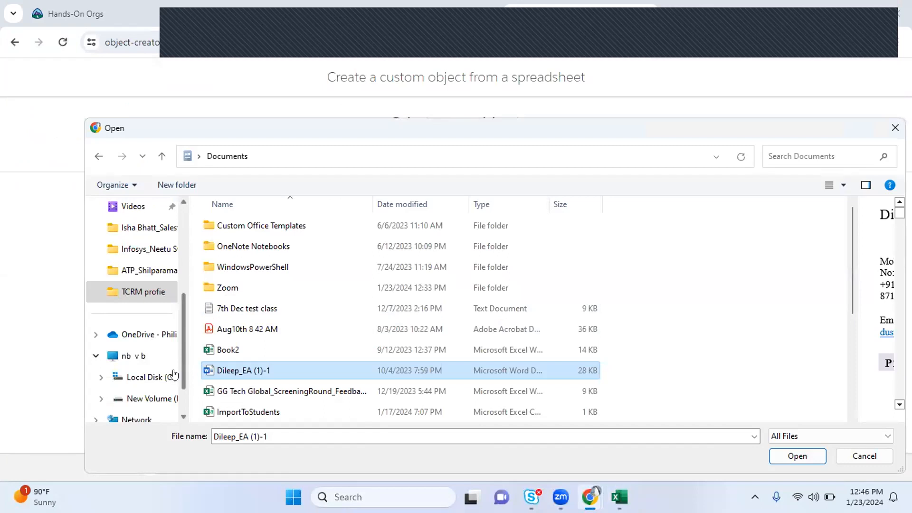
pyautogui.click(144, 377)
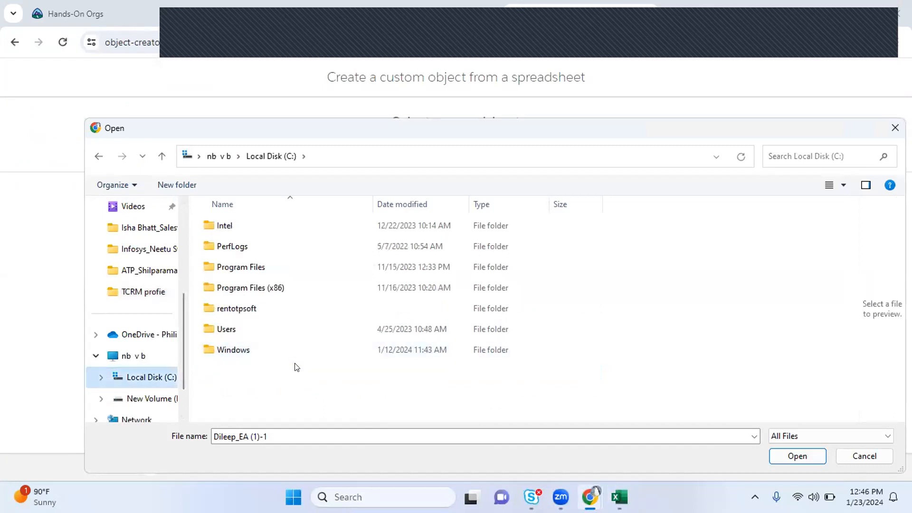
pyautogui.click(326, 436)
pyautogui.hotkey('ctrl', 'a')
pyautogui.write('tea')
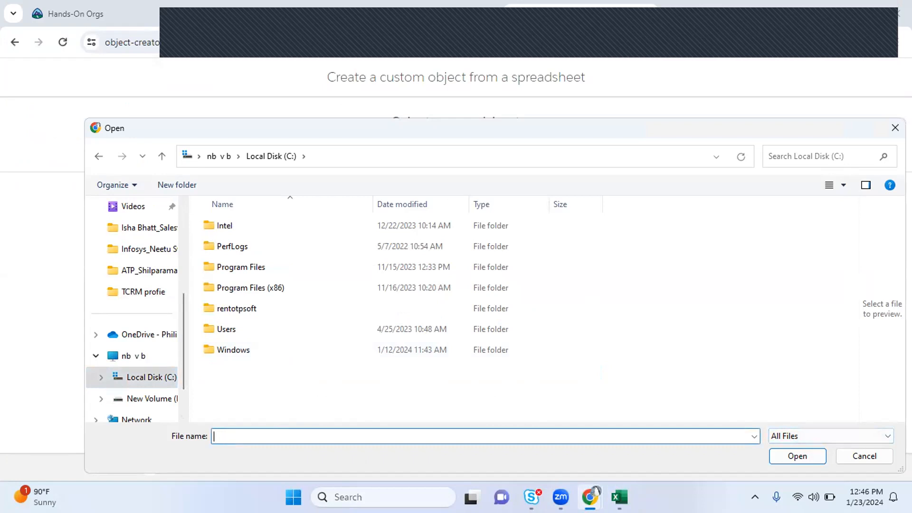
pyautogui.click(785, 436)
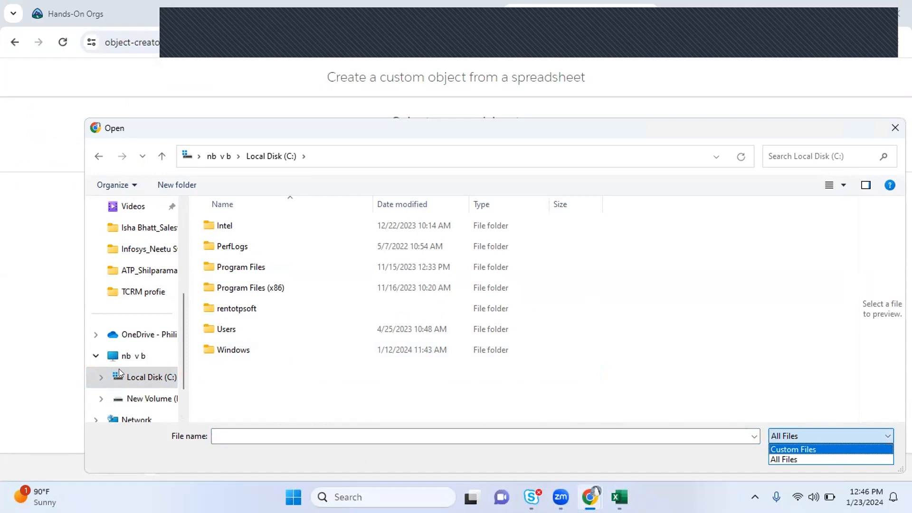
pyautogui.press('Escape')
pyautogui.hotkey('alt', 'Tab')
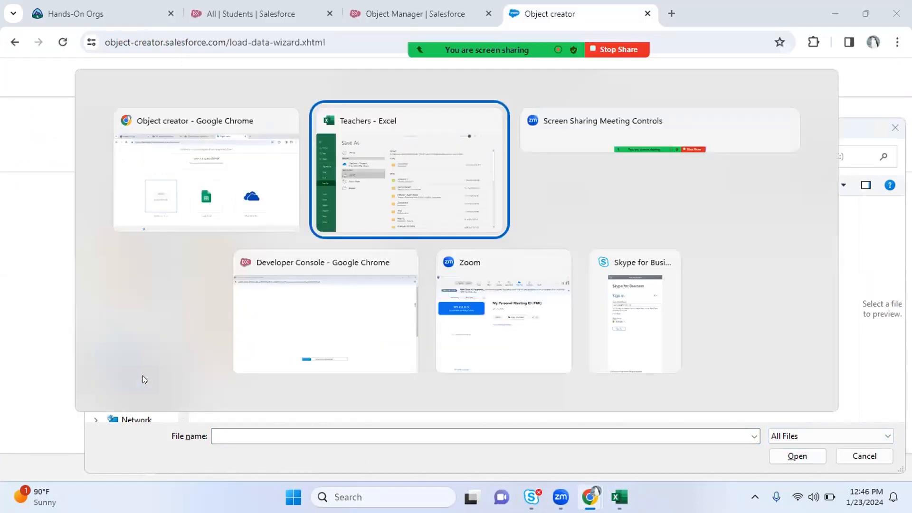
# Save the Teachers workbook into Documents as CSV (Comma delimited)
pyautogui.click(314, 282)
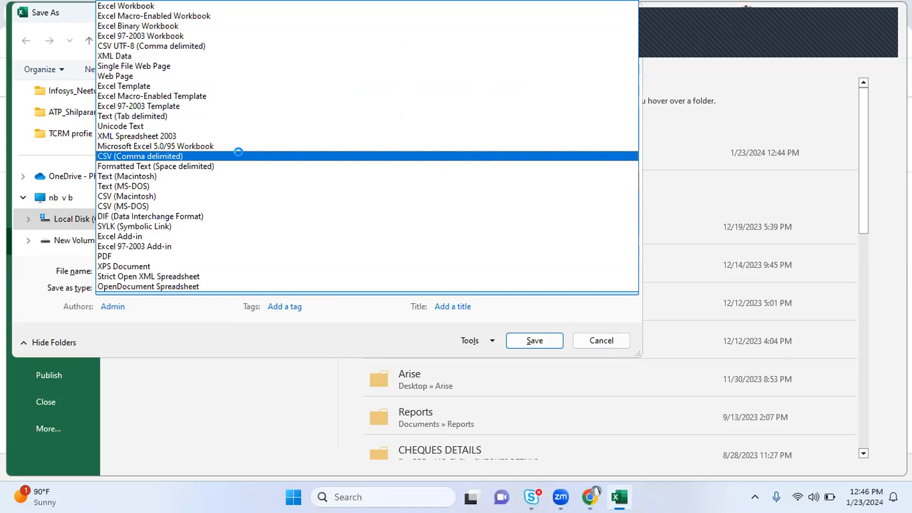
pyautogui.click(238, 155)
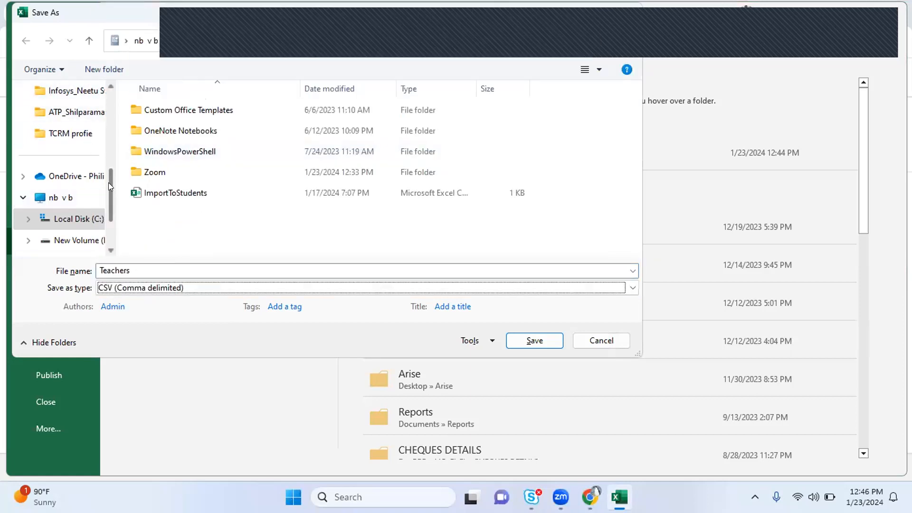
pyautogui.scroll(3, 109, 176)
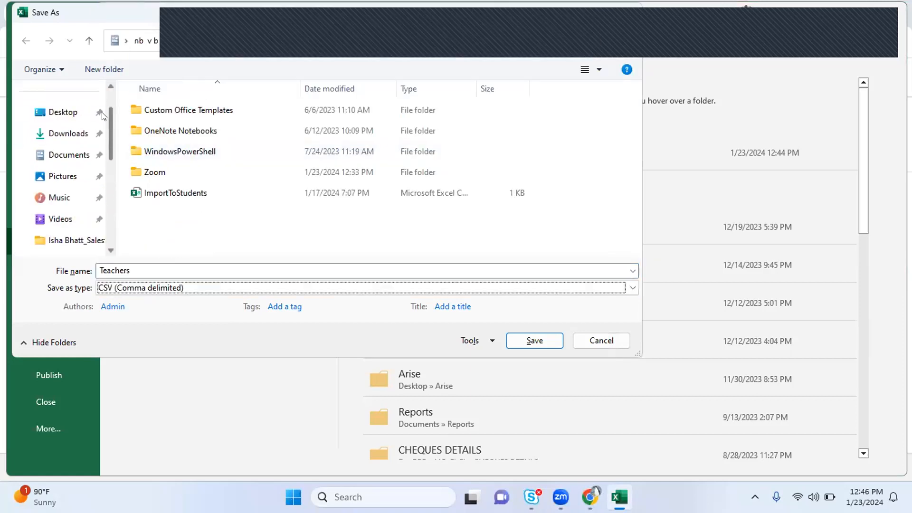
pyautogui.click(72, 157)
pyautogui.click(196, 266)
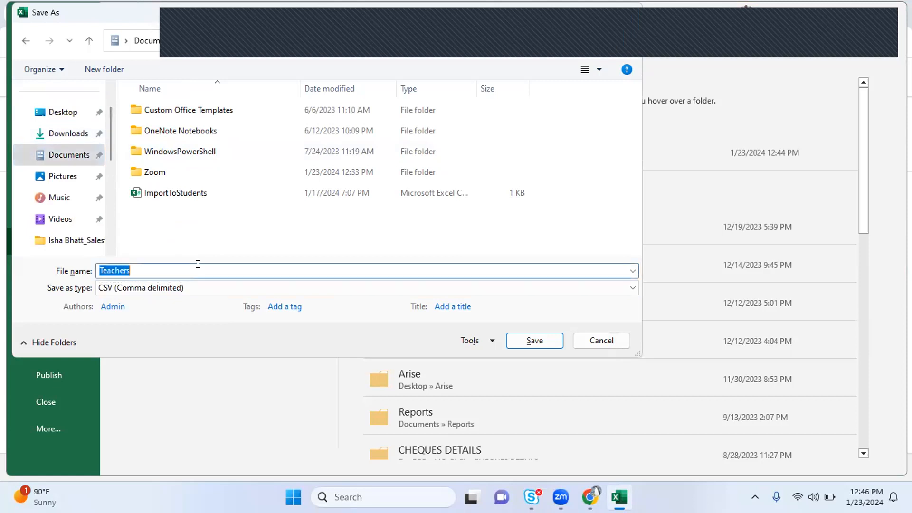
pyautogui.click(533, 341)
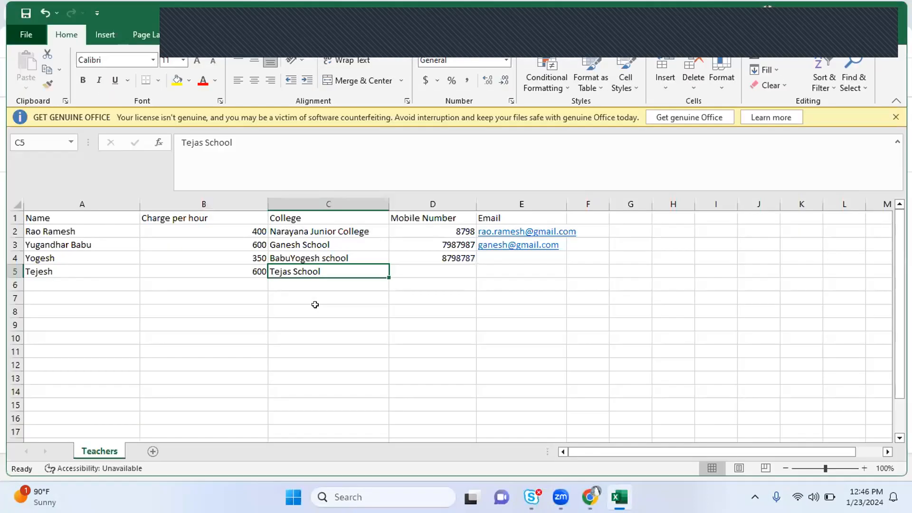
pyautogui.hotkey('alt', 'Tab')
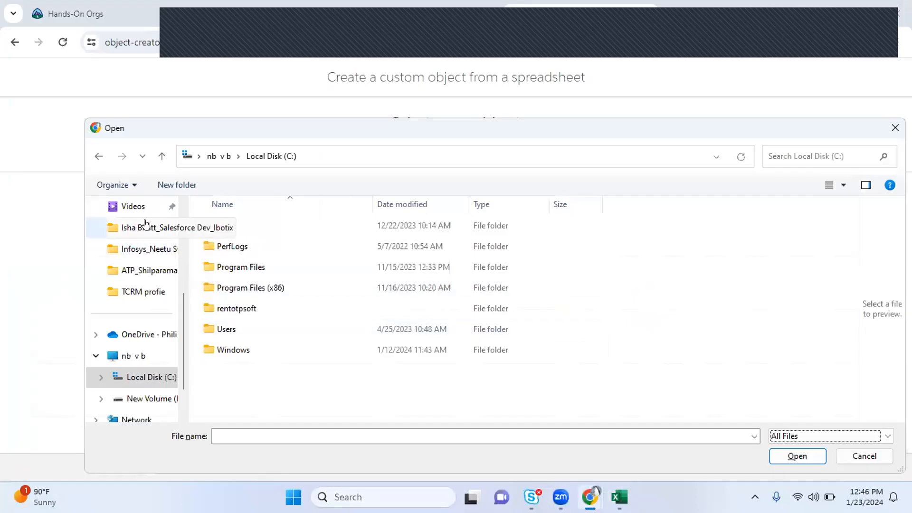
# Go to the Documents folder and open the Teachers CSV for upload
pyautogui.scroll(2, 157, 295)
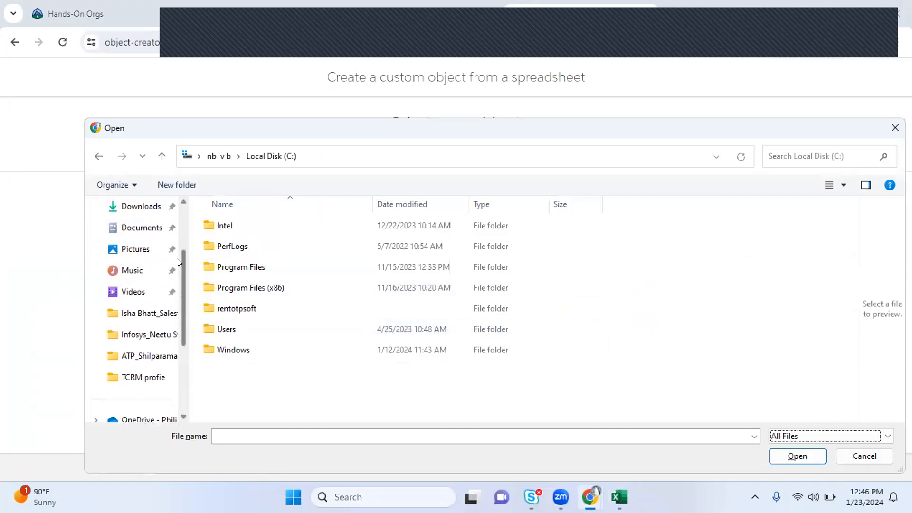
pyautogui.click(124, 228)
pyautogui.click(281, 370)
pyautogui.scroll(-3, 280, 374)
pyautogui.click(280, 372)
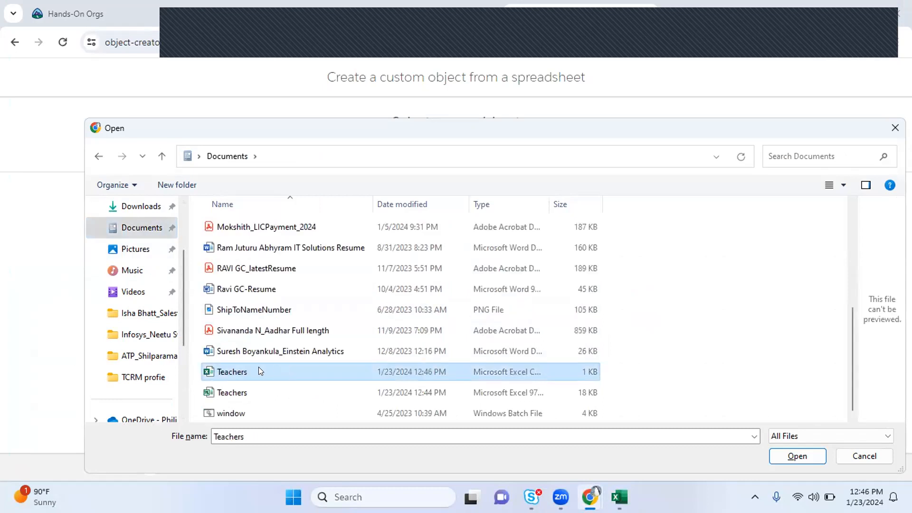
pyautogui.doubleClick(259, 370)
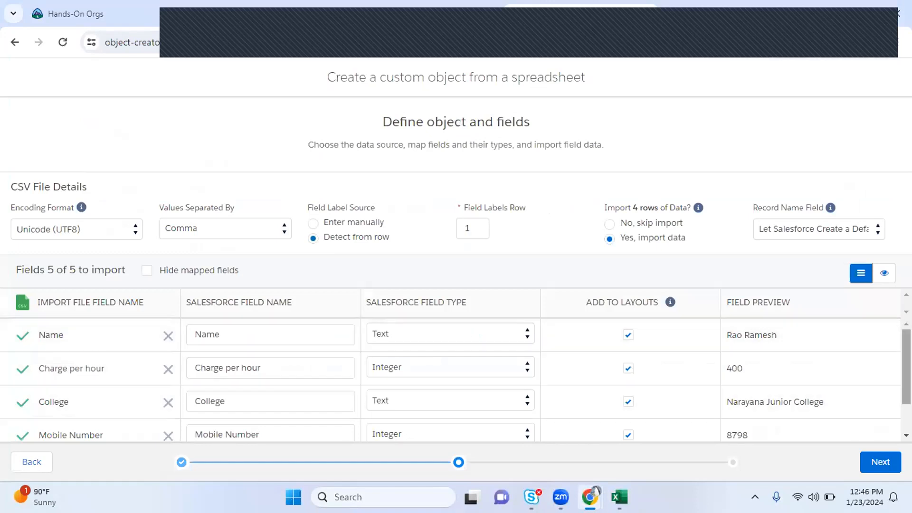
# Change the Charge per hour field type to Currency and Mobile Number to Phone
pyautogui.scroll(-1, 450, 380)
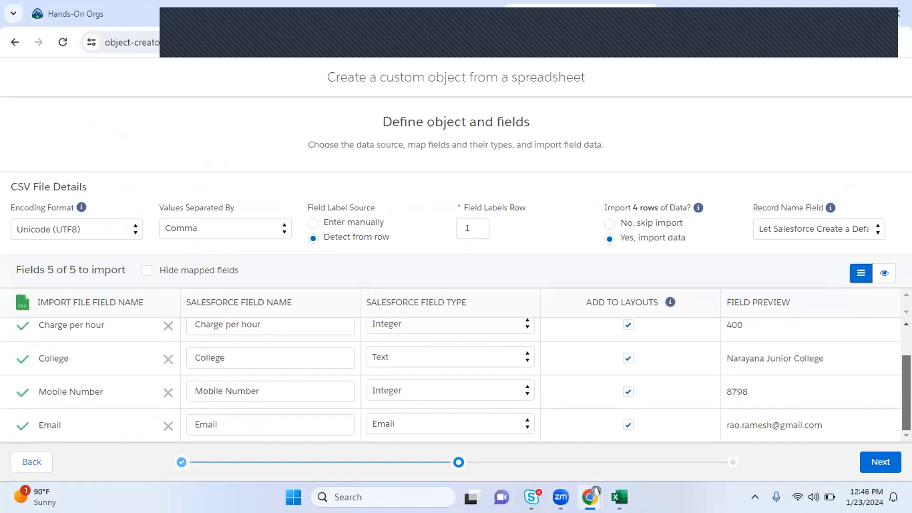
pyautogui.scroll(1, 450, 378)
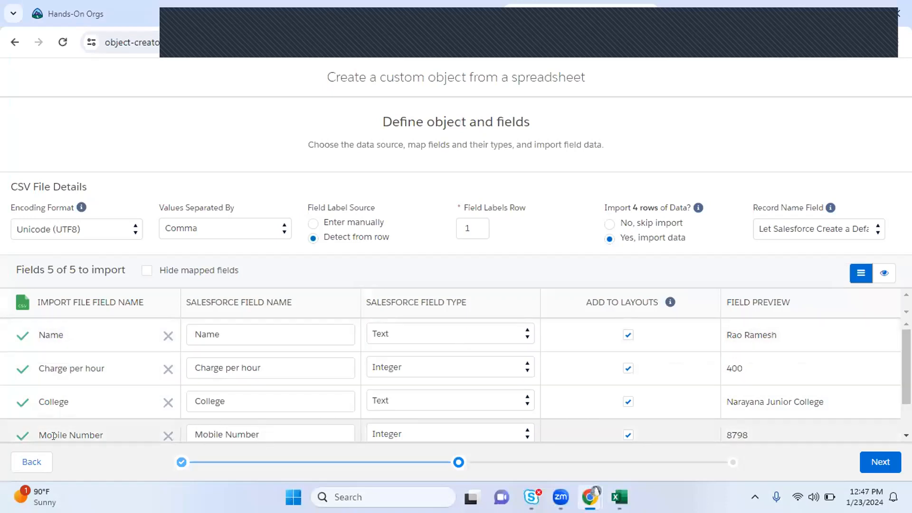
pyautogui.click(389, 435)
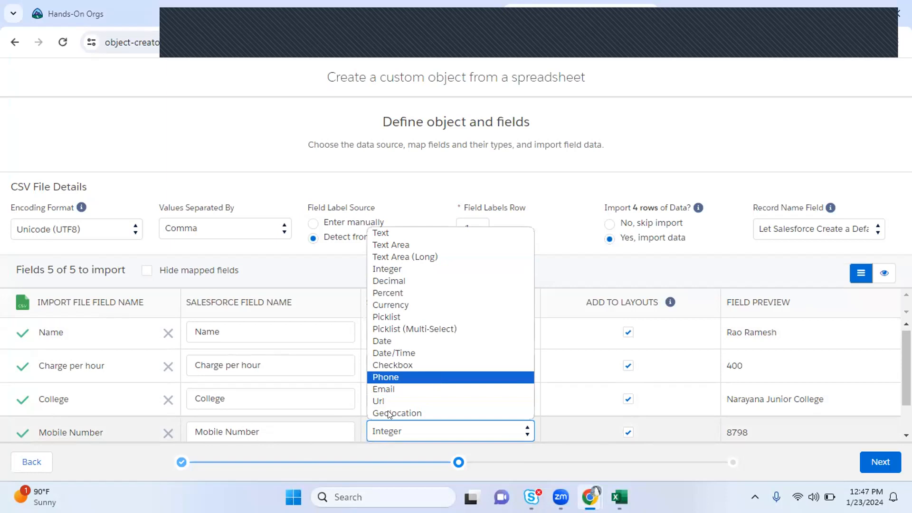
pyautogui.click(97, 465)
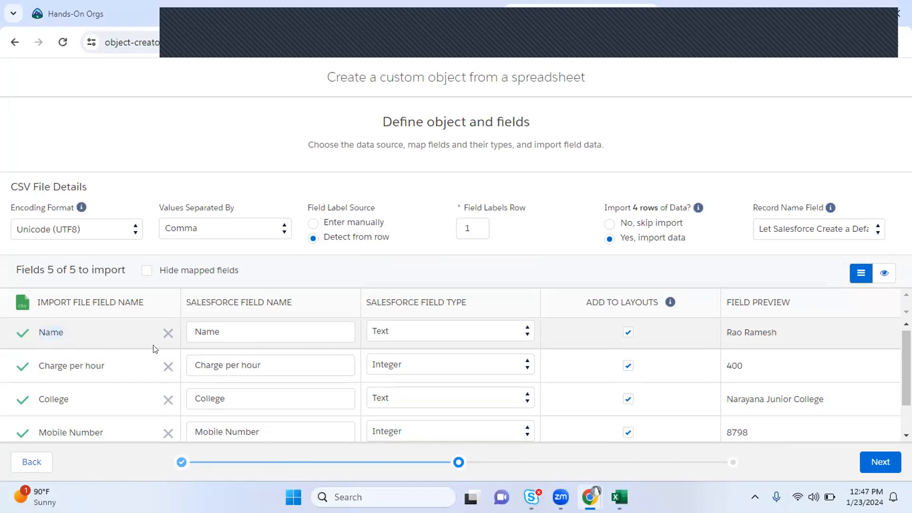
pyautogui.click(406, 365)
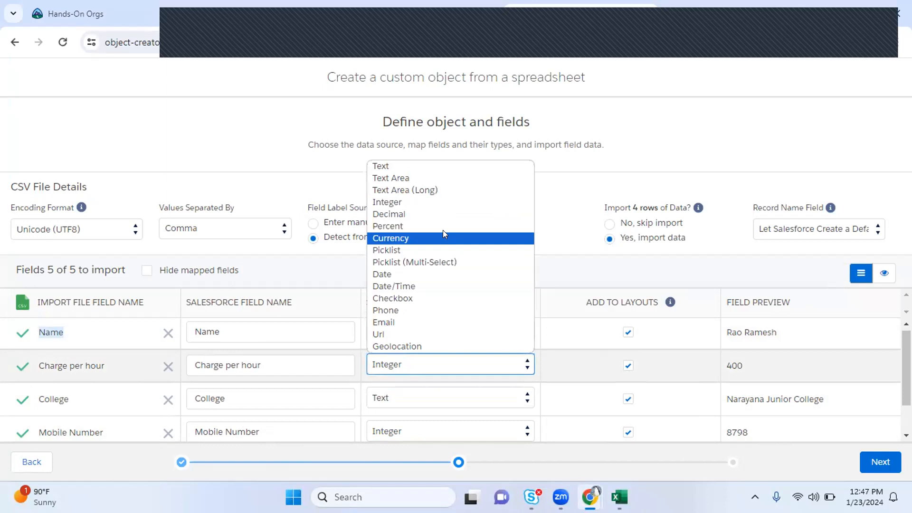
pyautogui.press('c')
pyautogui.press('c')
pyautogui.click(418, 239)
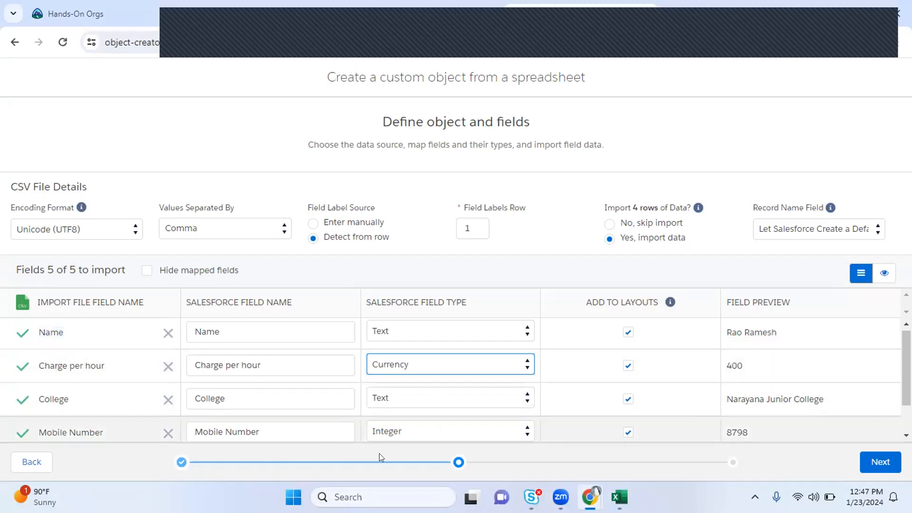
pyautogui.click(414, 436)
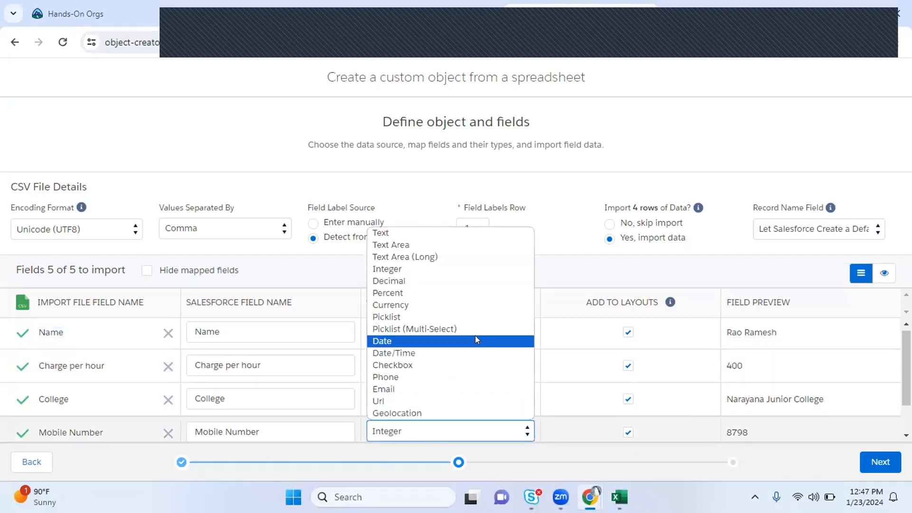
pyautogui.click(440, 376)
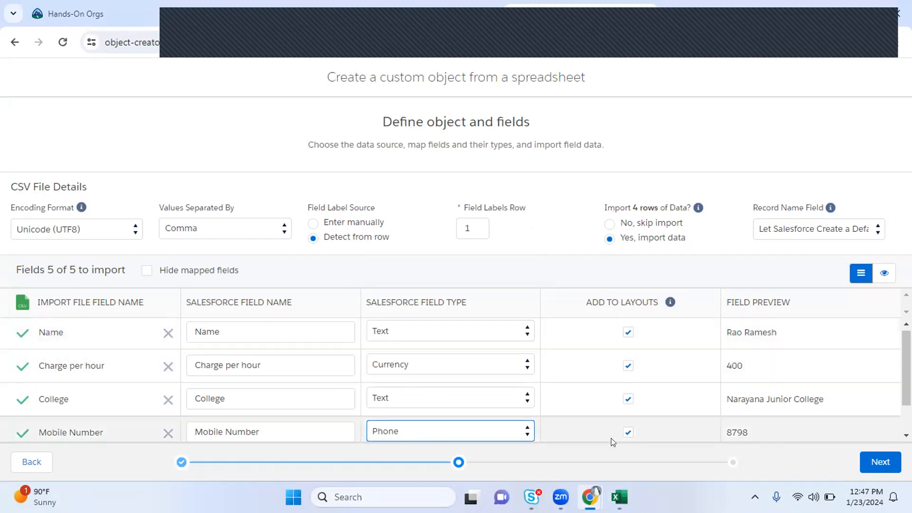
pyautogui.click(616, 499)
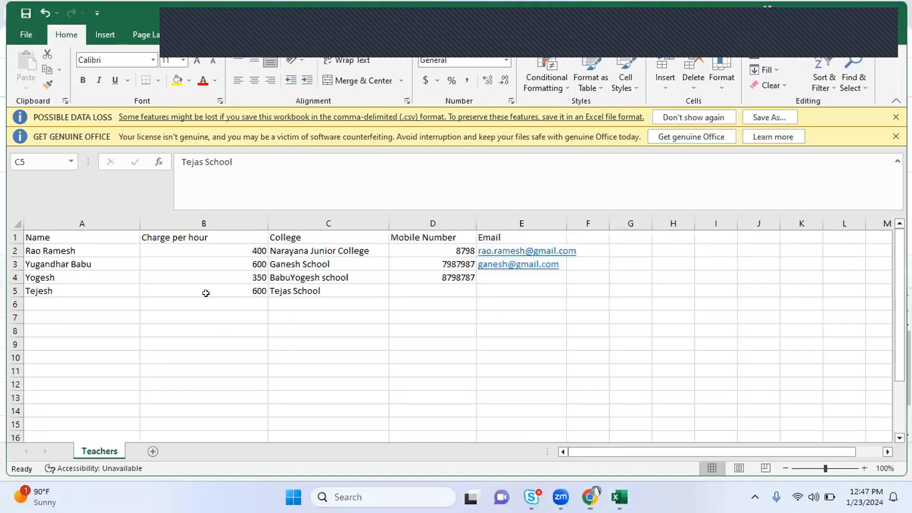
pyautogui.moveTo(50, 262); pyautogui.dragTo(266, 281)
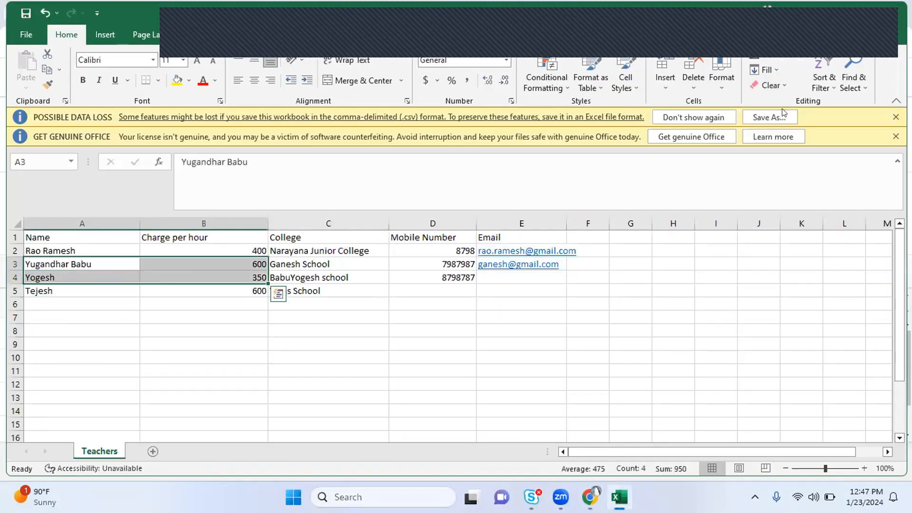
pyautogui.click(824, 14)
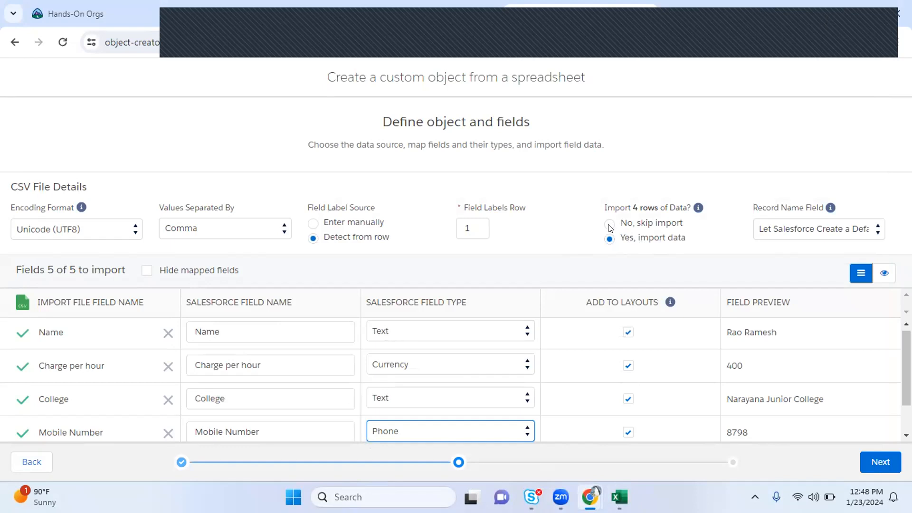
pyautogui.click(840, 224)
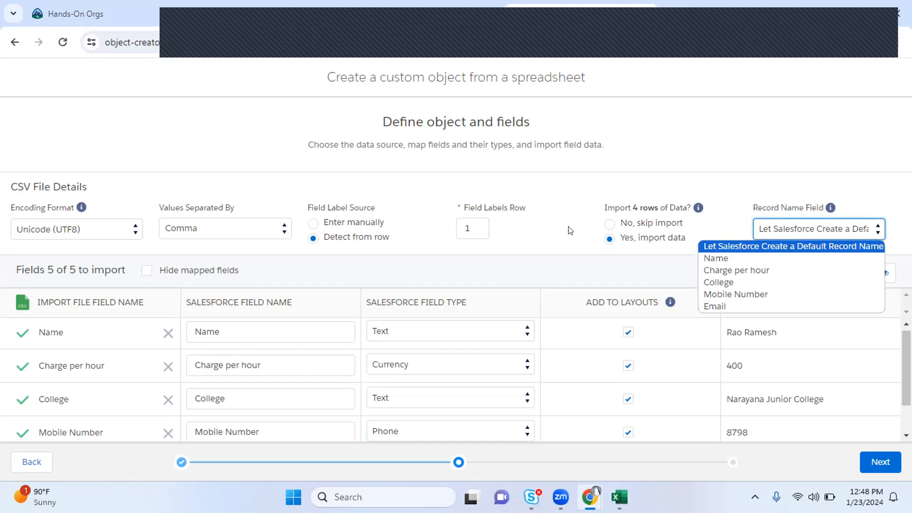
pyautogui.click(580, 229)
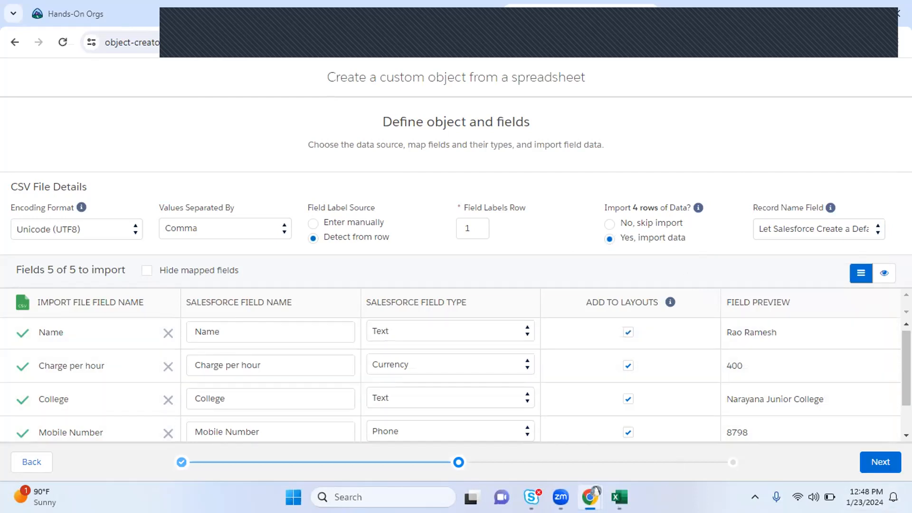
pyautogui.hotkey('alt', 'Tab')
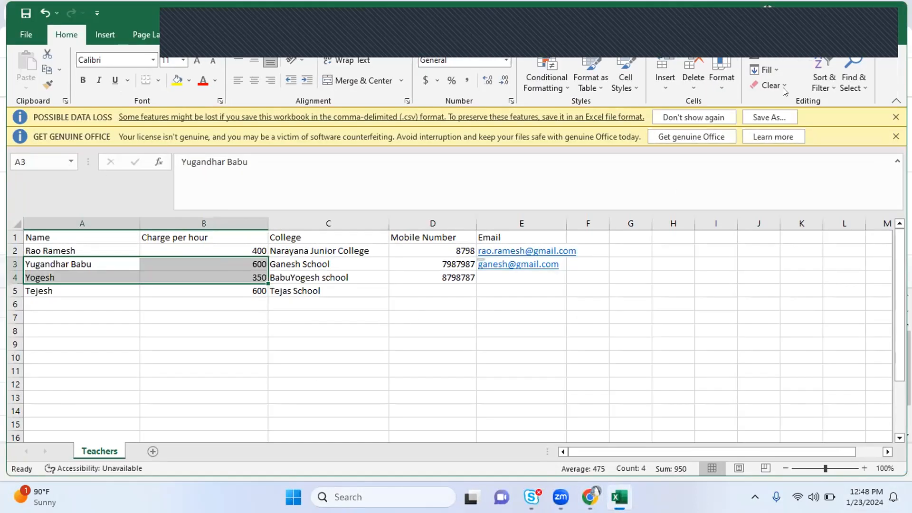
pyautogui.hotkey('alt', 'Tab')
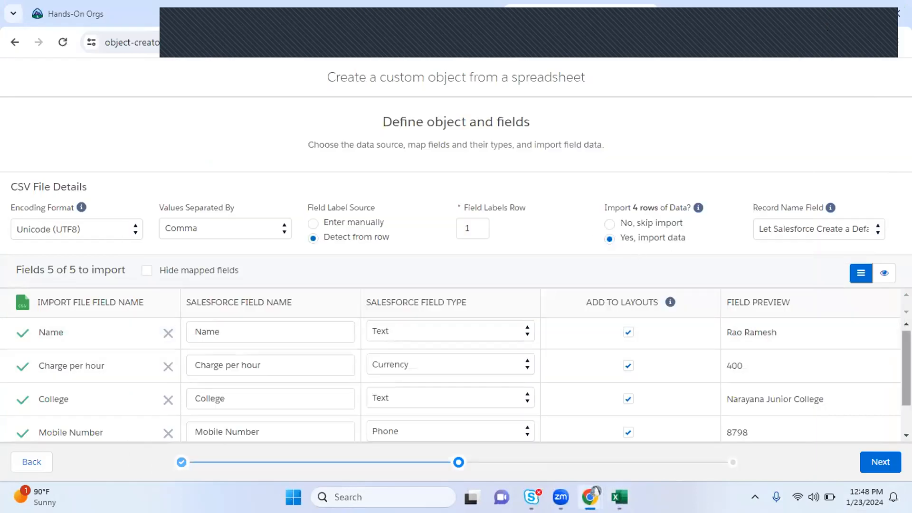
pyautogui.scroll(-1, 456, 380)
# At Object properties, set the Label to Teacher and add the description 'I am loading it from CSV'
pyautogui.click(881, 458)
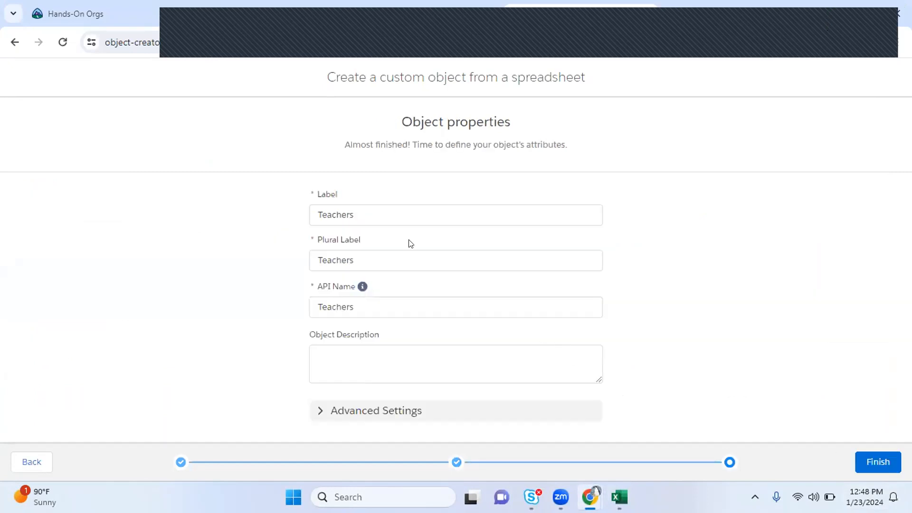
pyautogui.moveTo(361, 213); pyautogui.dragTo(281, 219)
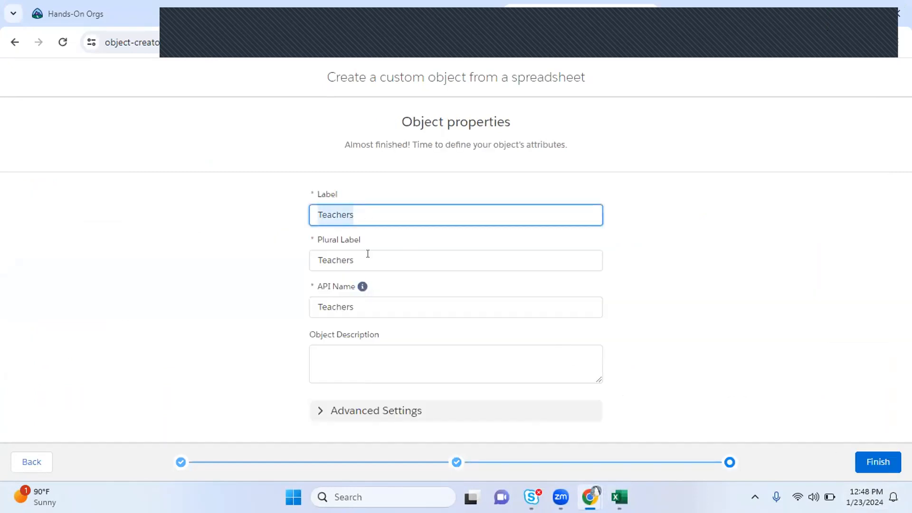
pyautogui.click(348, 255)
pyautogui.click(371, 214)
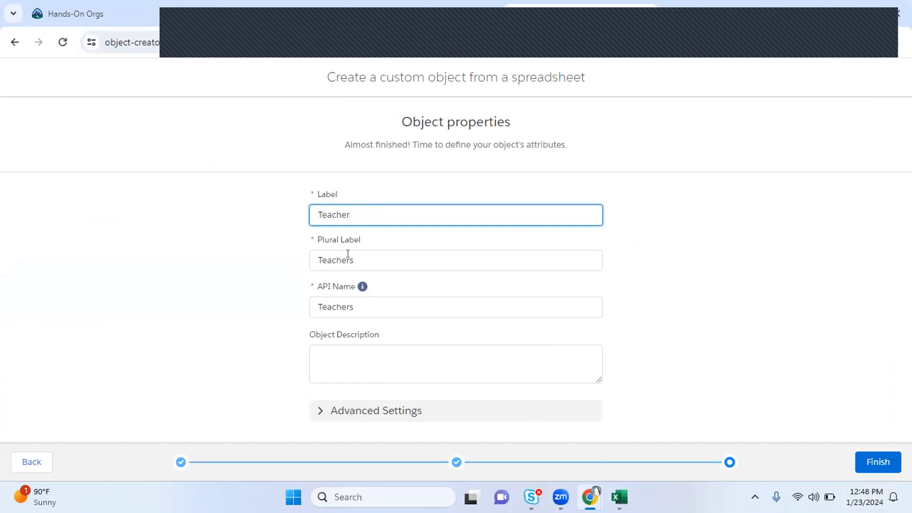
pyautogui.click(322, 369)
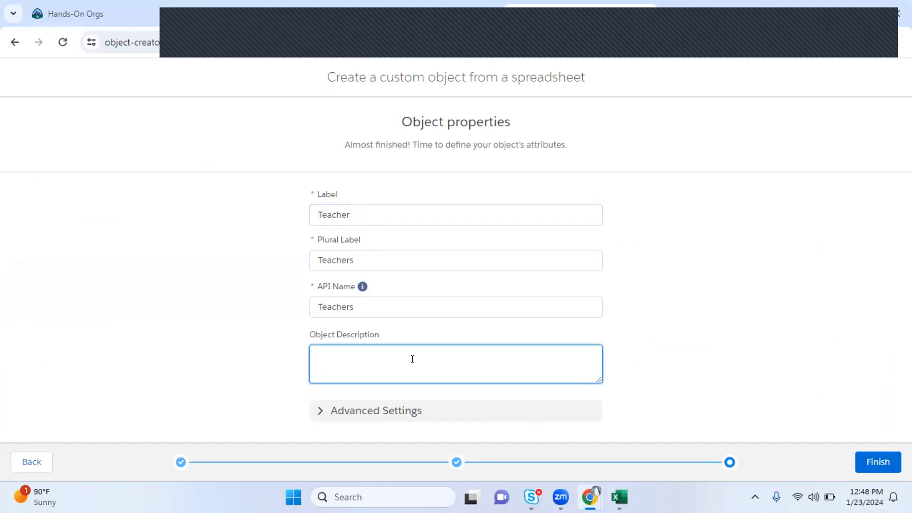
pyautogui.write('I am loading it from CSV file')
# Check Object Manager for a 'teac' object, then expand the Teacher object's Advanced Settings
pyautogui.click(364, 6)
pyautogui.click(628, 157)
pyautogui.write('teac')
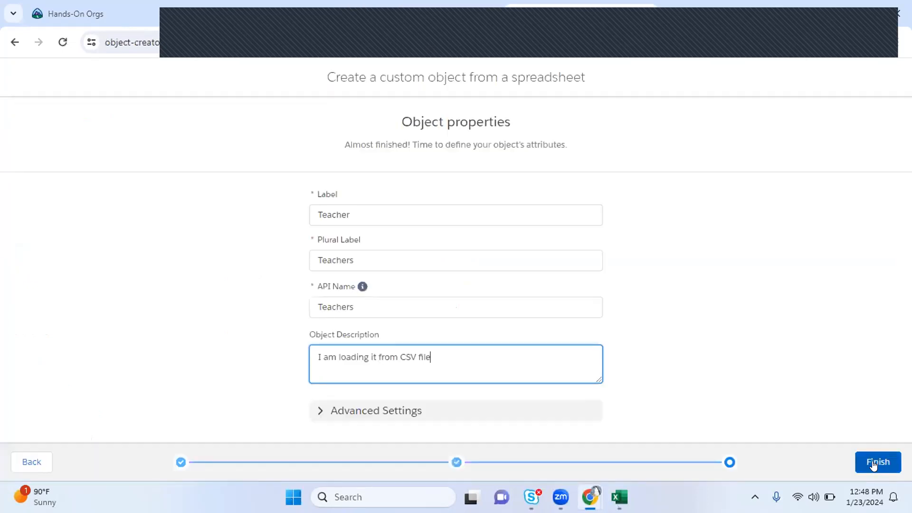
pyautogui.click(874, 464)
pyautogui.click(318, 412)
pyautogui.scroll(-3, 560, 347)
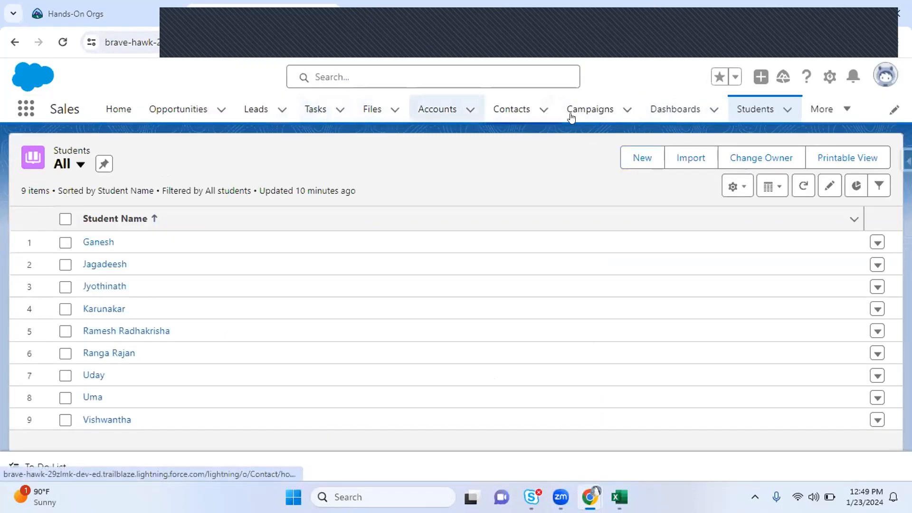
# From Reports, start a new report and search the report types for 'tea'
pyautogui.click(818, 109)
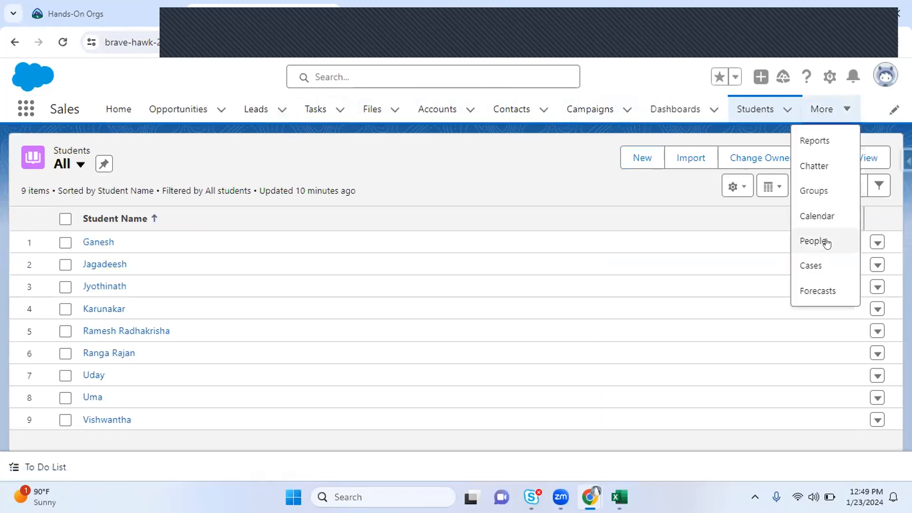
pyautogui.click(814, 141)
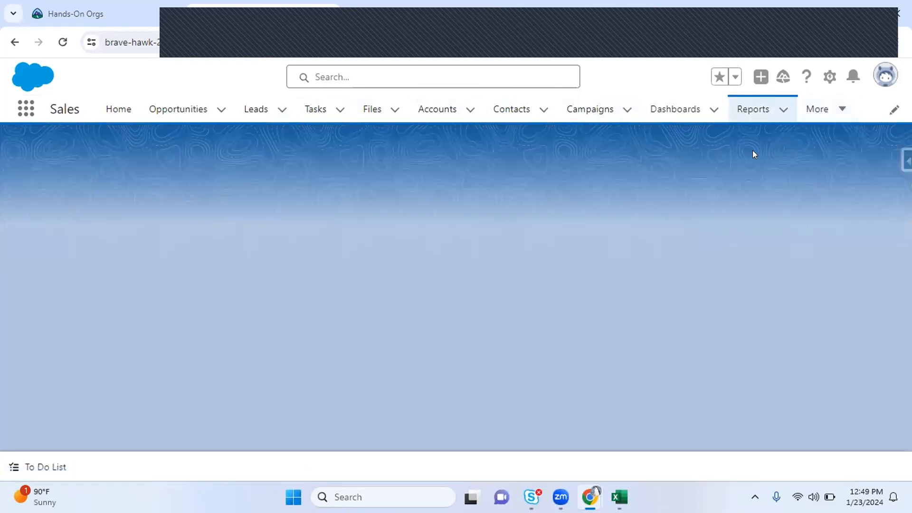
pyautogui.click(749, 162)
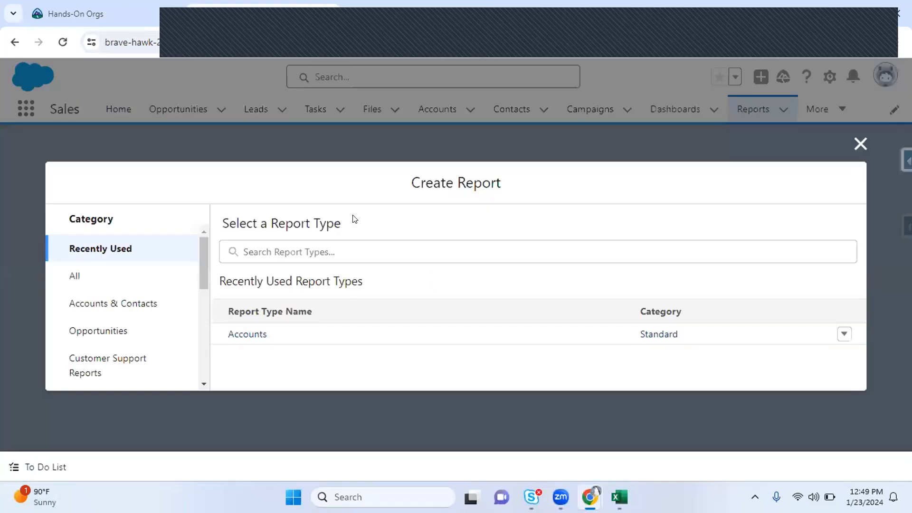
pyautogui.click(279, 245)
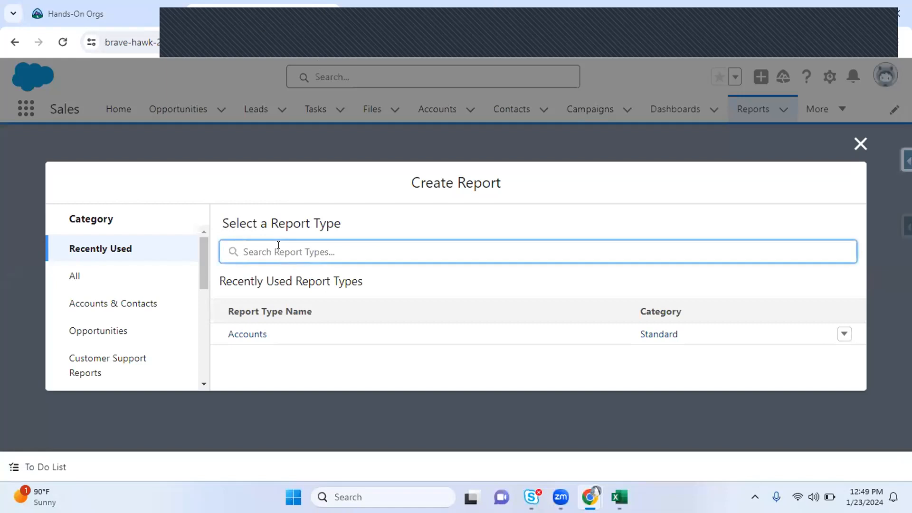
pyautogui.write('tea')
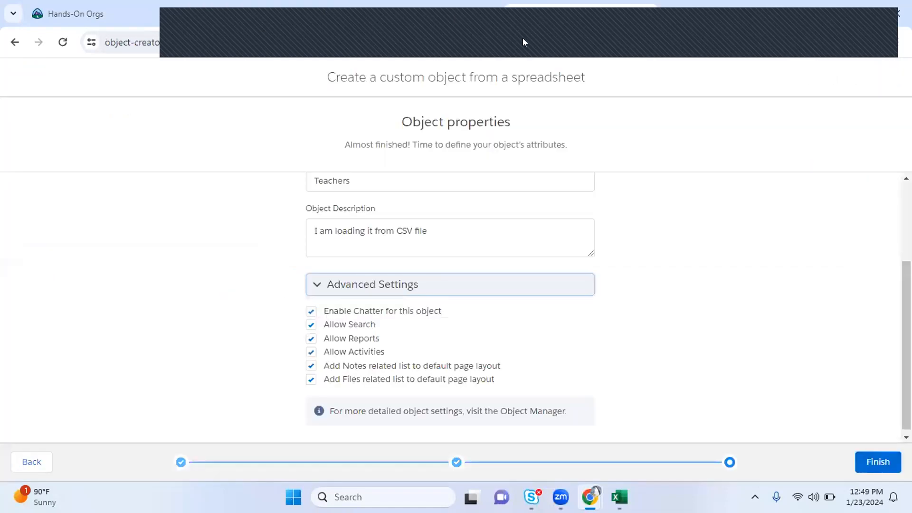
# Turn Allow Reports off and back on for the Teacher object
pyautogui.click(311, 338)
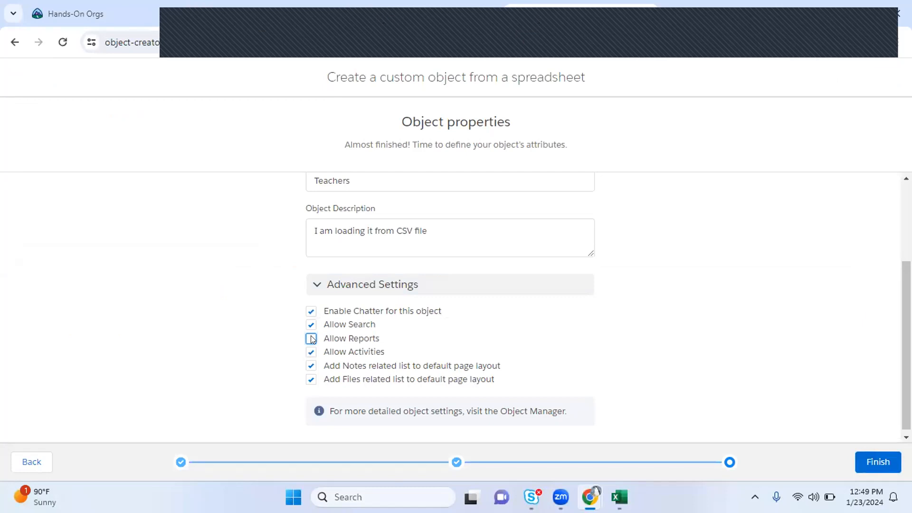
pyautogui.click(312, 340)
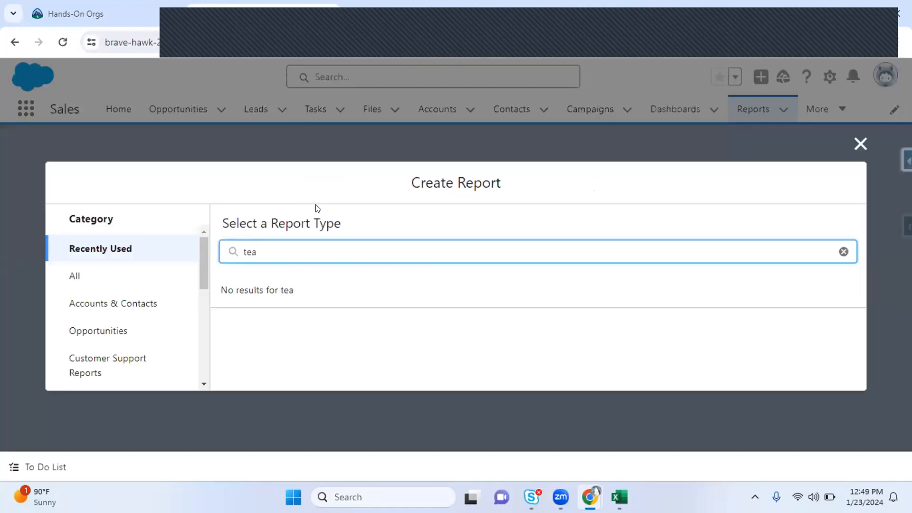
# Close the report type chooser and show the Students list with the All view
pyautogui.click(860, 143)
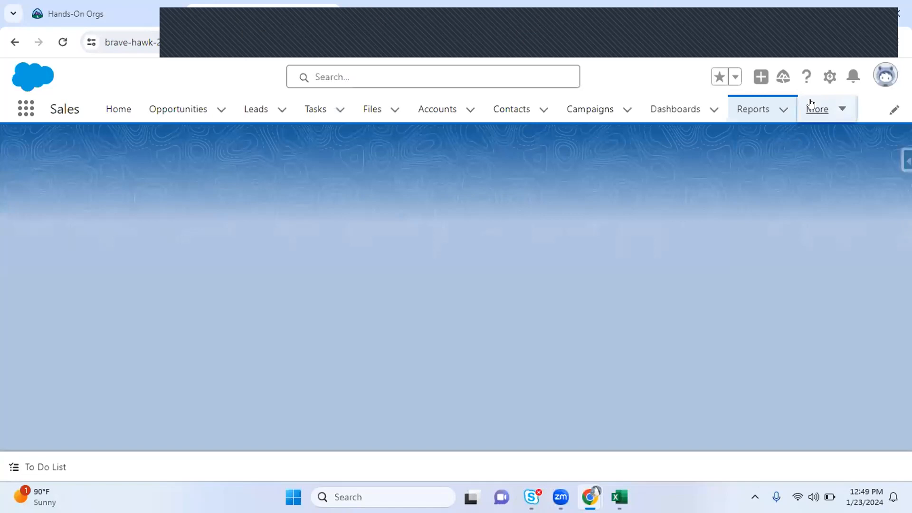
pyautogui.click(809, 107)
pyautogui.click(810, 290)
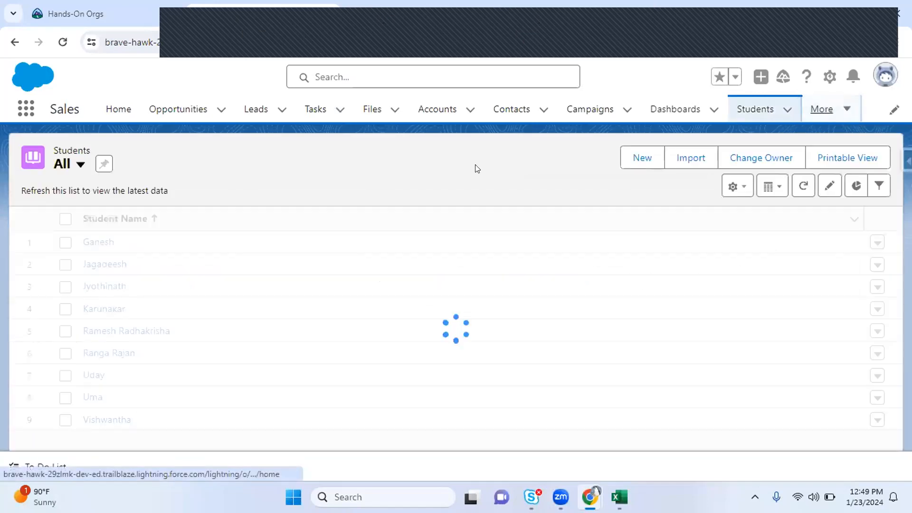
pyautogui.click(164, 163)
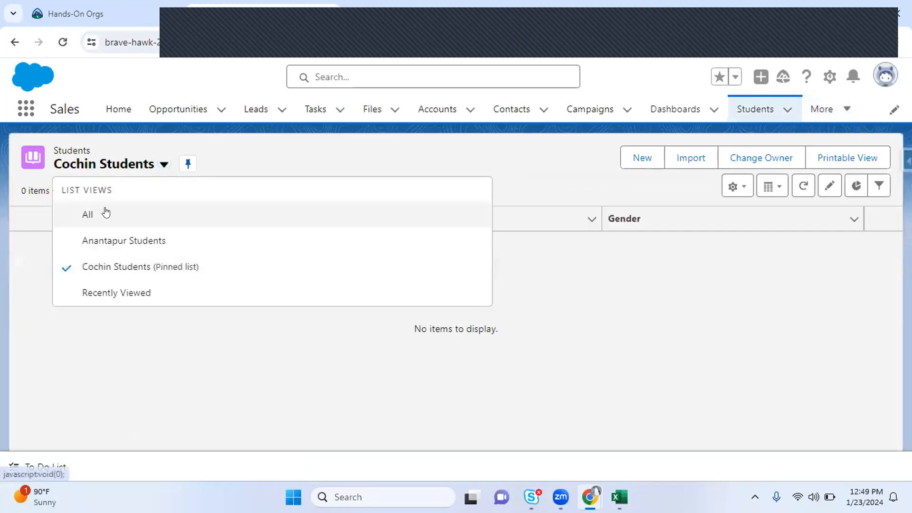
pyautogui.click(100, 213)
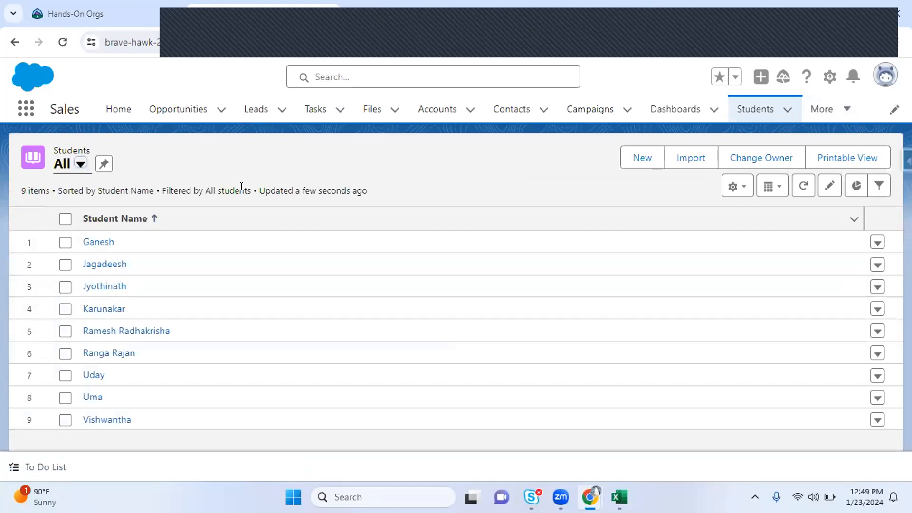
# Search global search for the student's name to see whether the record appears
pyautogui.click(308, 69)
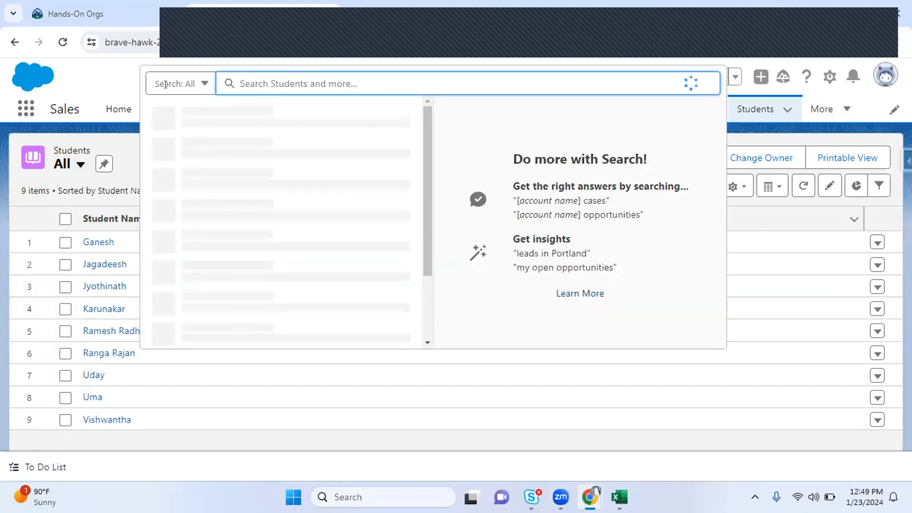
pyautogui.write('Karuka')
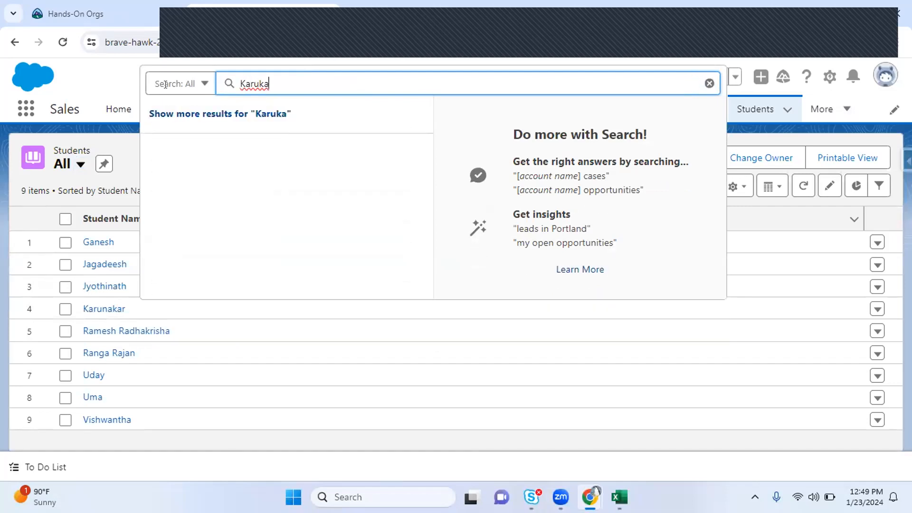
pyautogui.press('BackSpace')
pyautogui.press('BackSpace')
pyautogui.write('naka')
pyautogui.press('BackSpace')
pyautogui.press('BackSpace')
pyautogui.press('BackSpace')
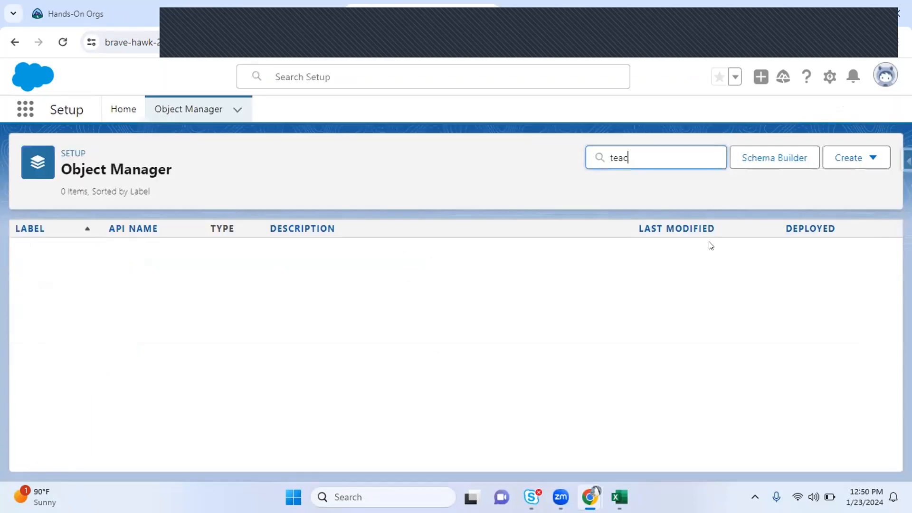
# Filter Object Manager by 'studen', open the Student object, and start editing it
pyautogui.hotkey('ctrl', 'a')
pyautogui.write('studen')
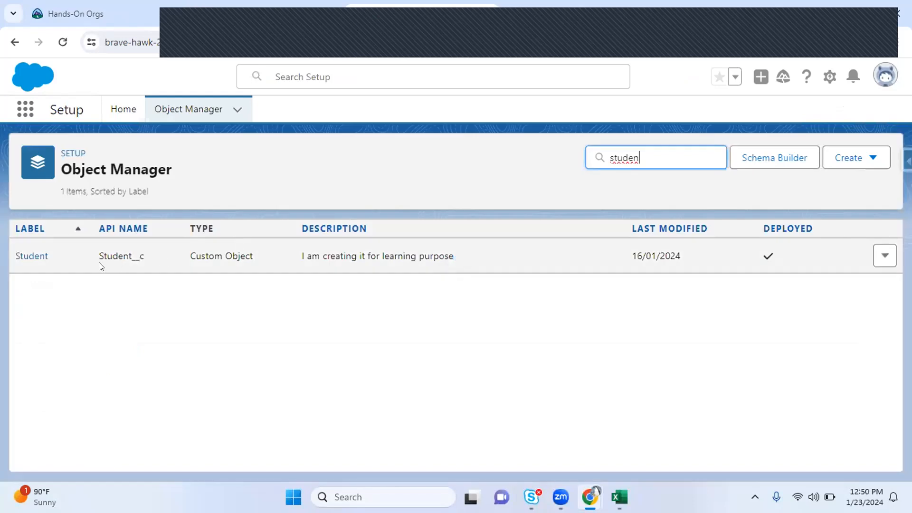
pyautogui.click(25, 255)
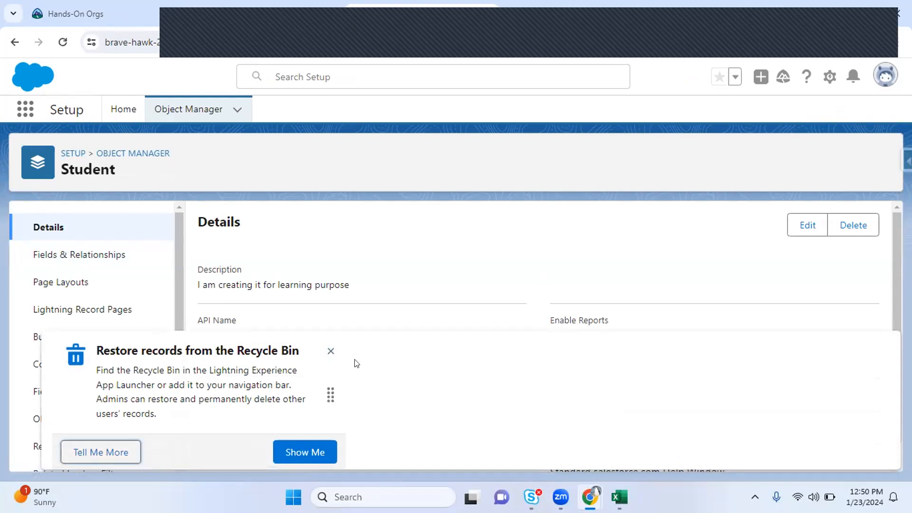
pyautogui.click(331, 351)
pyautogui.scroll(-1, 549, 336)
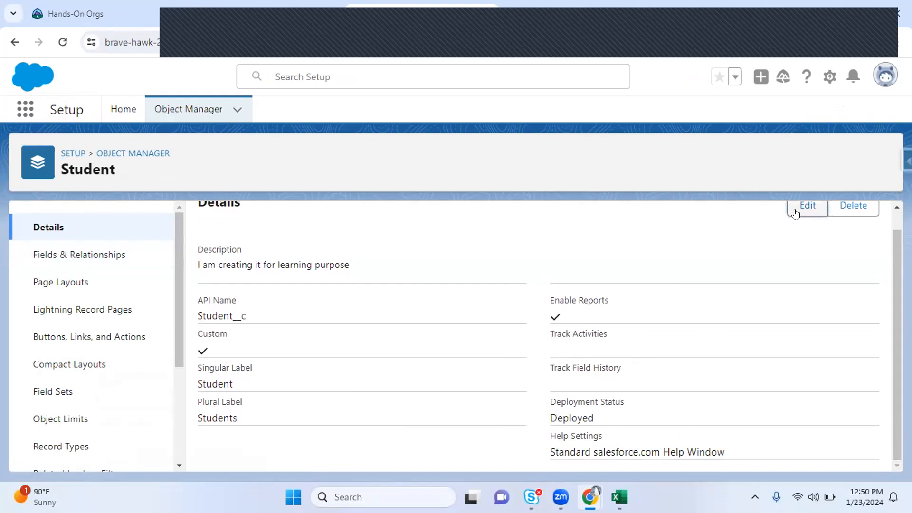
pyautogui.click(796, 213)
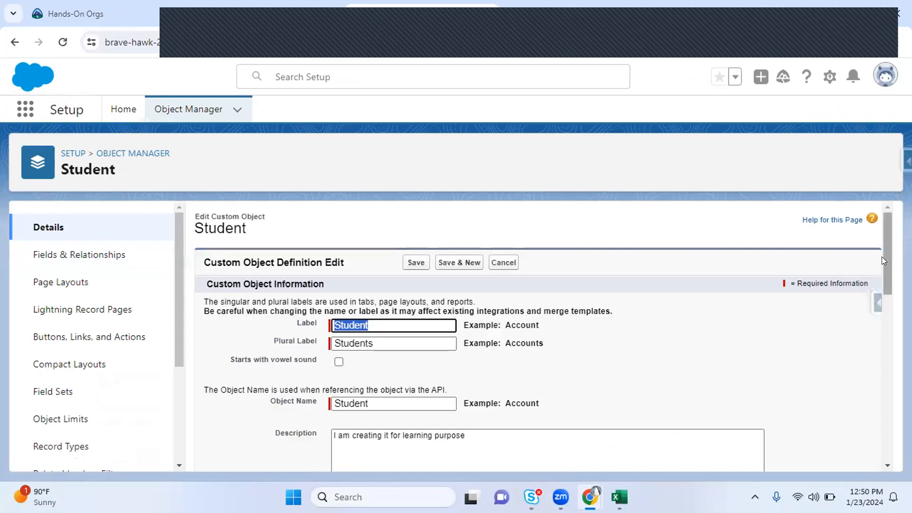
# Scroll to Search Status and review the Allow Search setting and its explanation
pyautogui.scroll(-7, 884, 261)
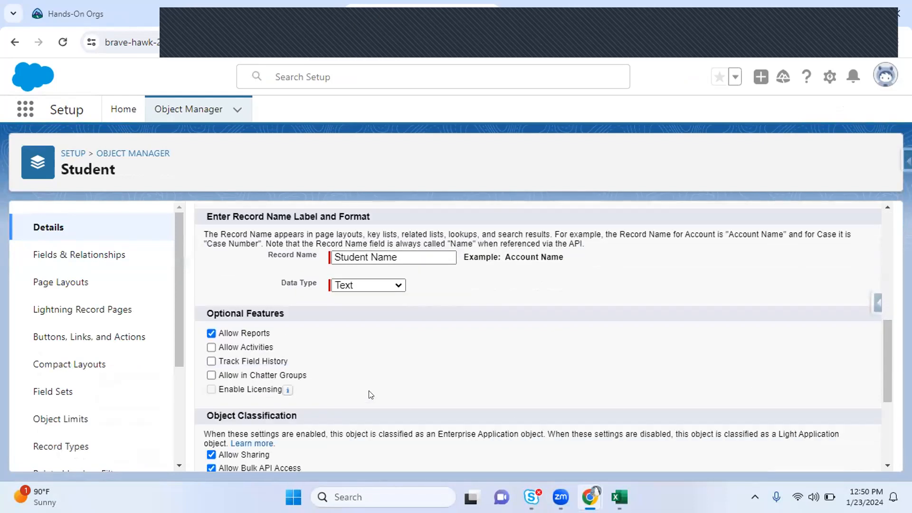
pyautogui.scroll(-3, 883, 393)
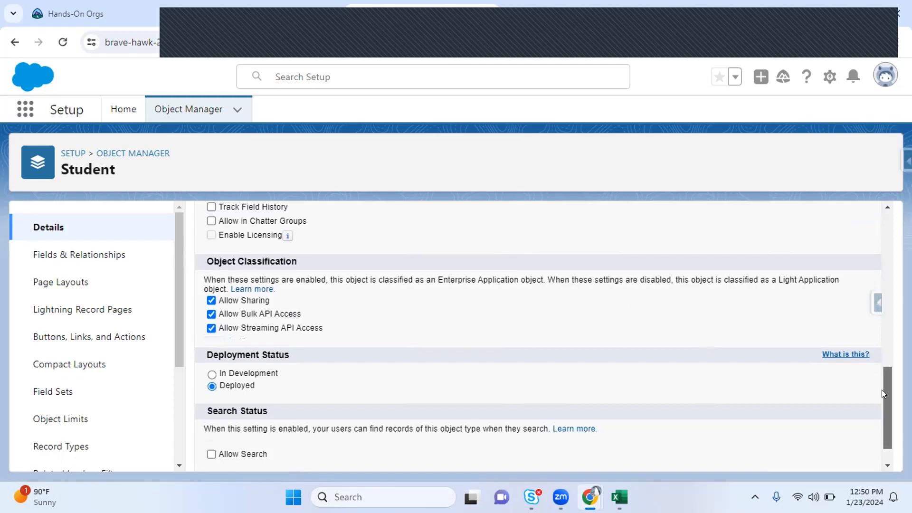
pyautogui.moveTo(215, 457); pyautogui.dragTo(284, 456)
pyautogui.click(229, 437)
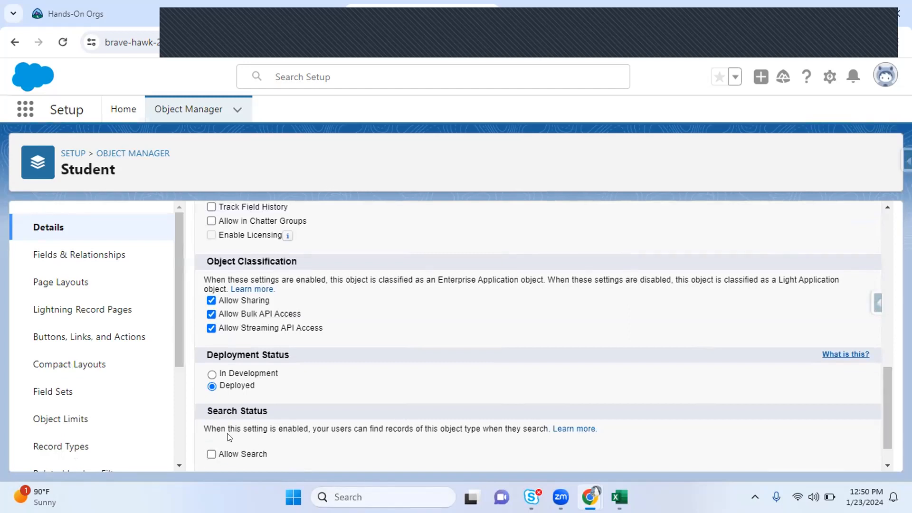
pyautogui.moveTo(209, 426); pyautogui.dragTo(298, 424)
pyautogui.click(321, 424)
# Search 'kar' in global search, then review the Student object's Search Status explanation
pyautogui.click(249, 14)
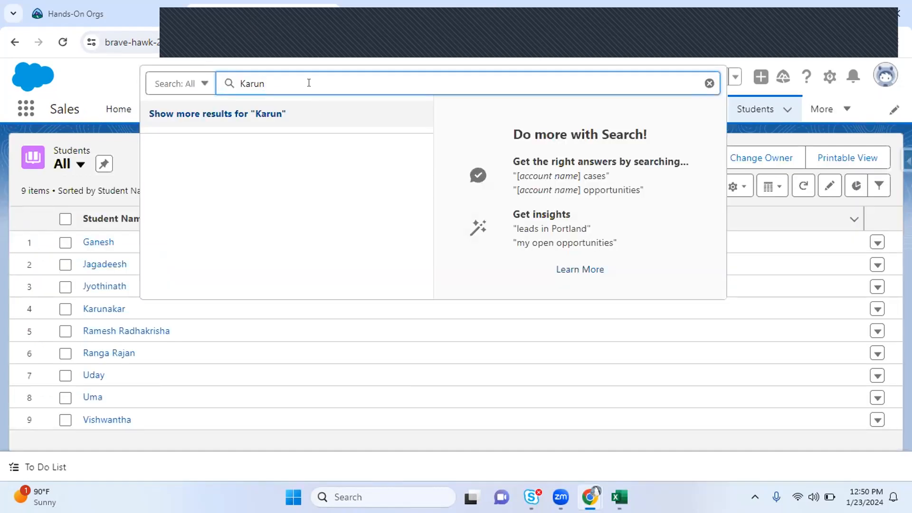
pyautogui.write('ka')
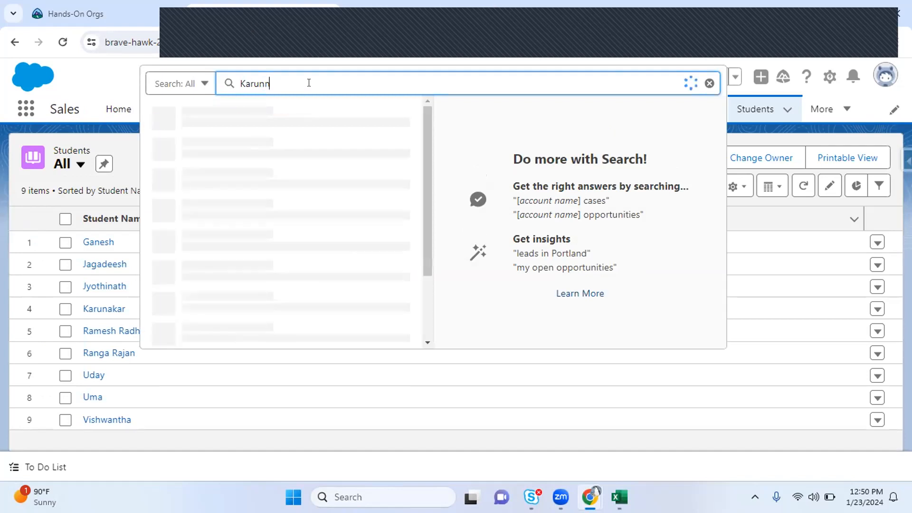
pyautogui.write('r')
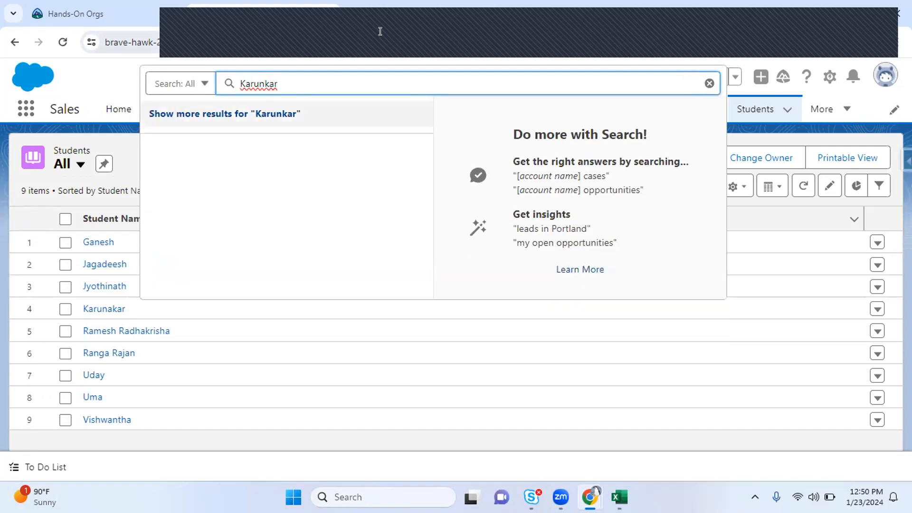
pyautogui.click(387, 15)
pyautogui.moveTo(203, 426); pyautogui.dragTo(278, 429)
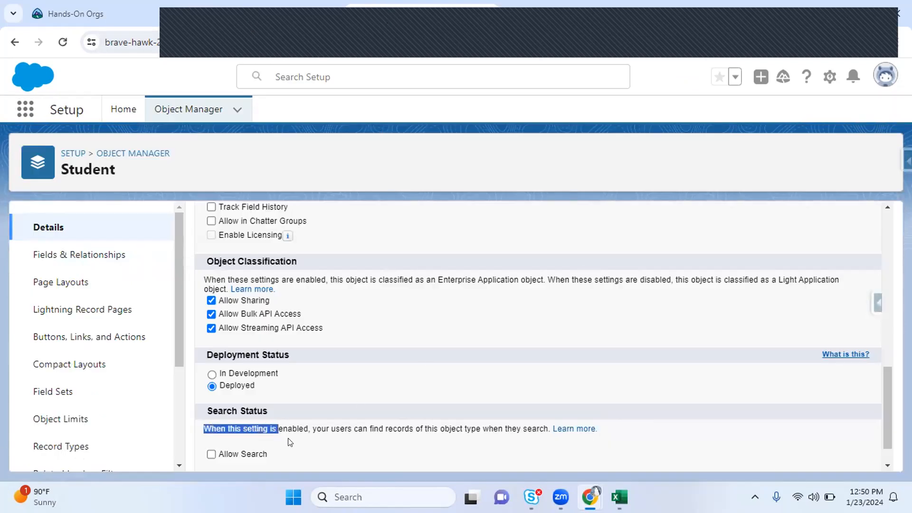
pyautogui.click(290, 442)
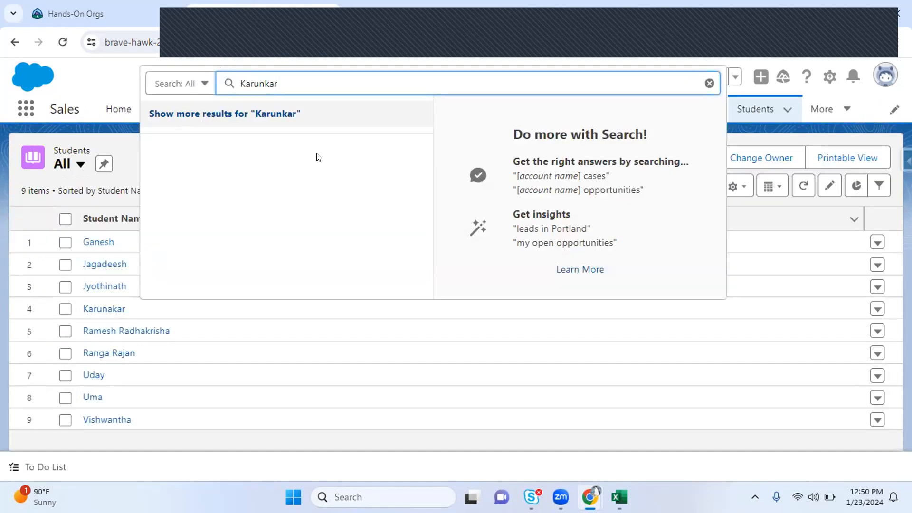
pyautogui.click(379, 4)
# Enable Allow Search on the Student object and save the change
pyautogui.click(212, 454)
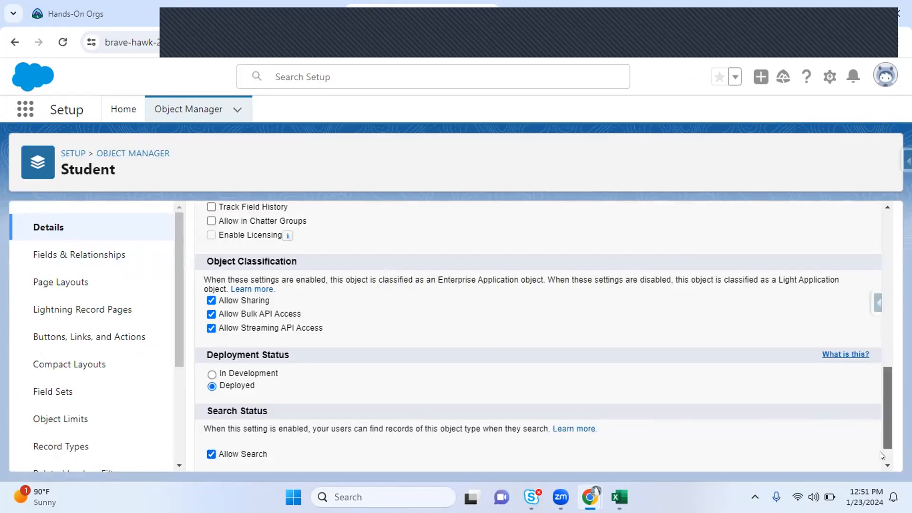
pyautogui.scroll(-2, 879, 443)
pyautogui.click(417, 453)
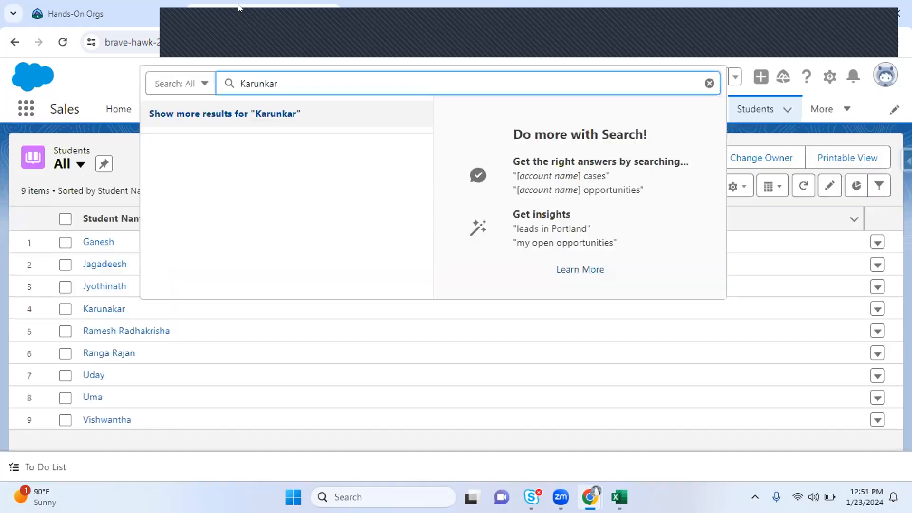
# Reload the Sales page and search the student's name to confirm their Student record appears
pyautogui.click(63, 42)
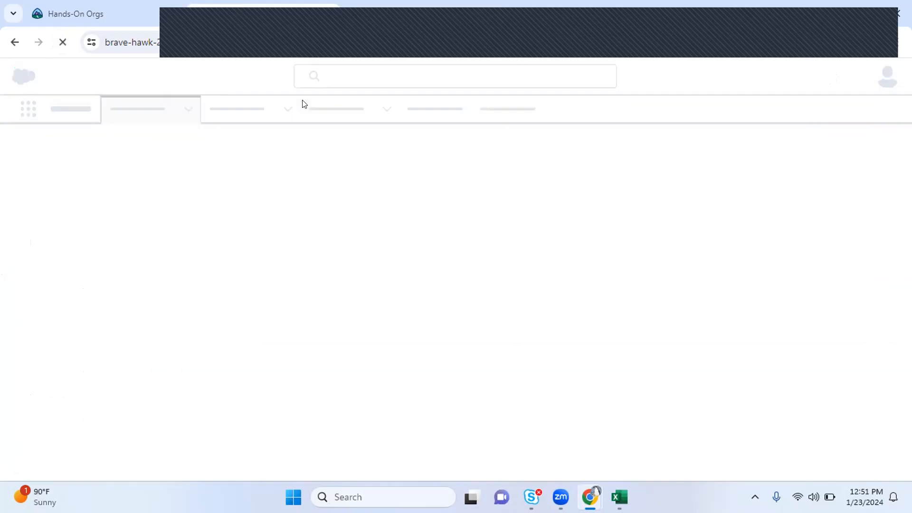
pyautogui.click(351, 72)
pyautogui.write('Karunaka')
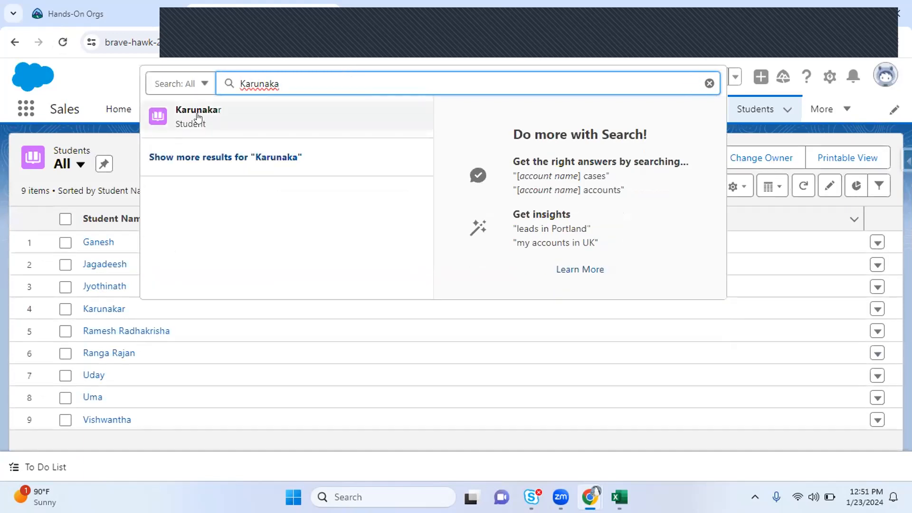
pyautogui.moveTo(220, 124)
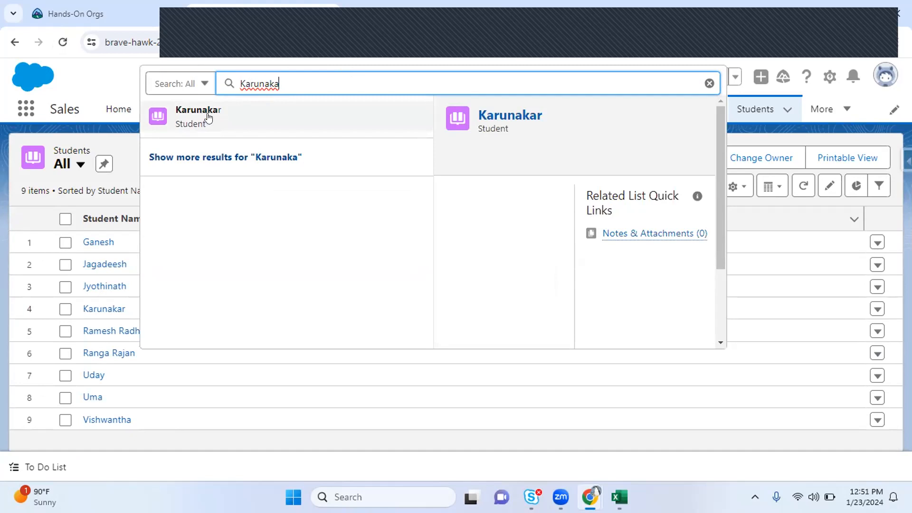
pyautogui.click(397, 15)
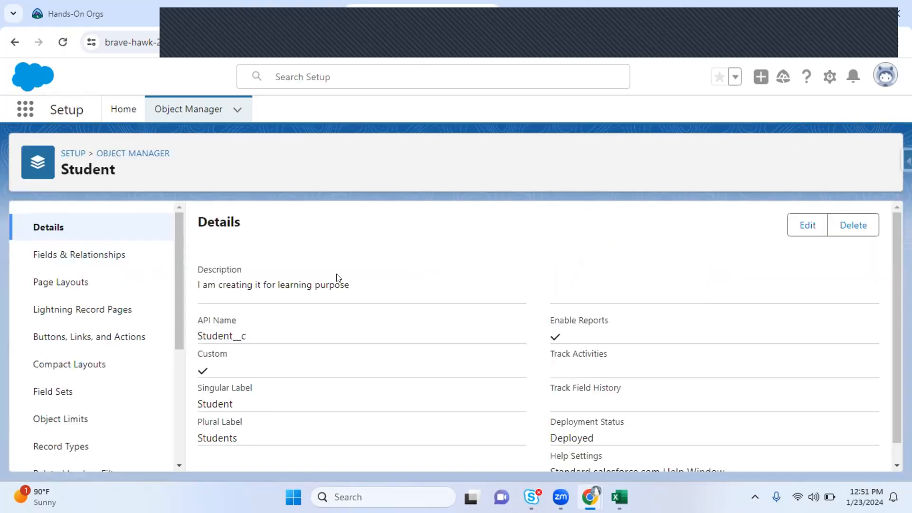
pyautogui.click(249, 5)
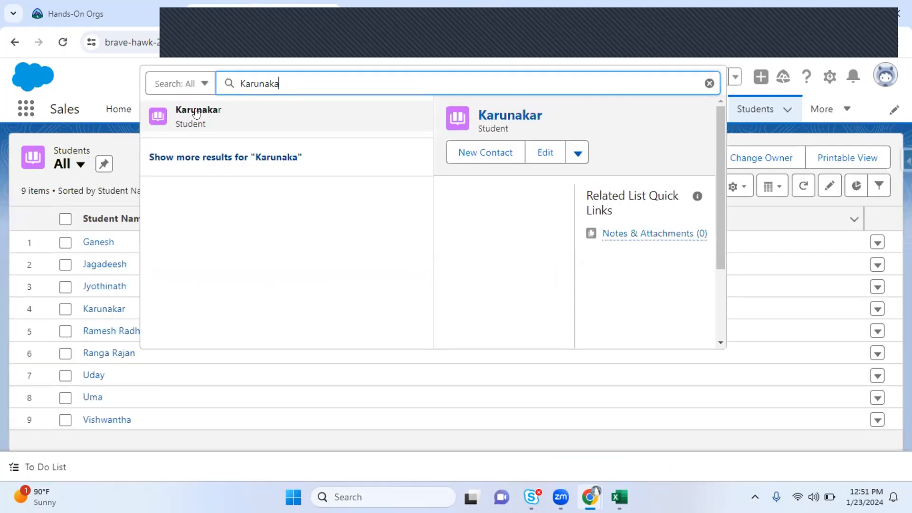
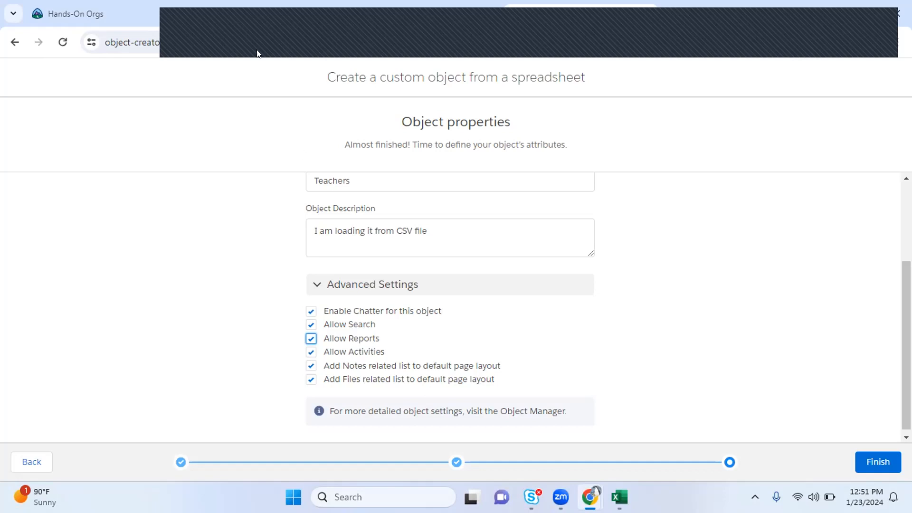
# Browse a student record and the '1000 chairs for Mysore campus' opportunity while the wizard waits
pyautogui.click(240, 14)
pyautogui.click(80, 242)
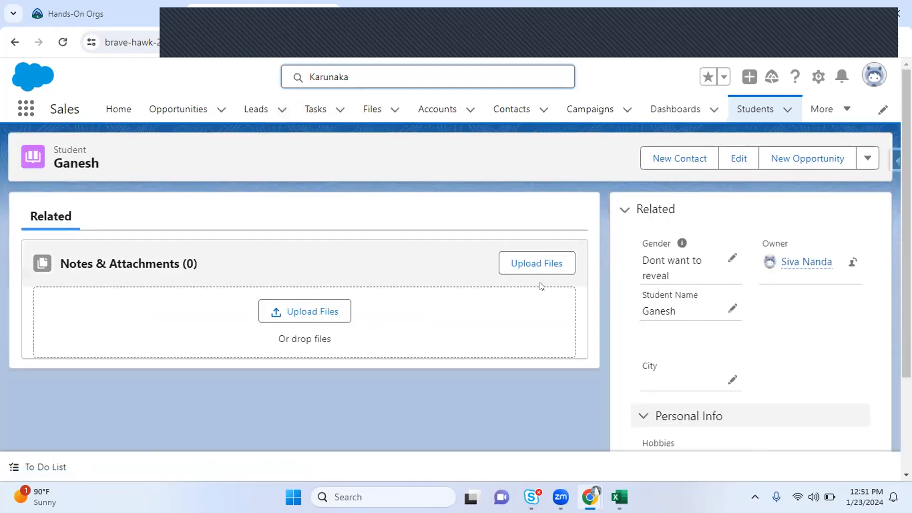
pyautogui.scroll(-3, 861, 315)
pyautogui.scroll(3, 359, 135)
pyautogui.click(156, 111)
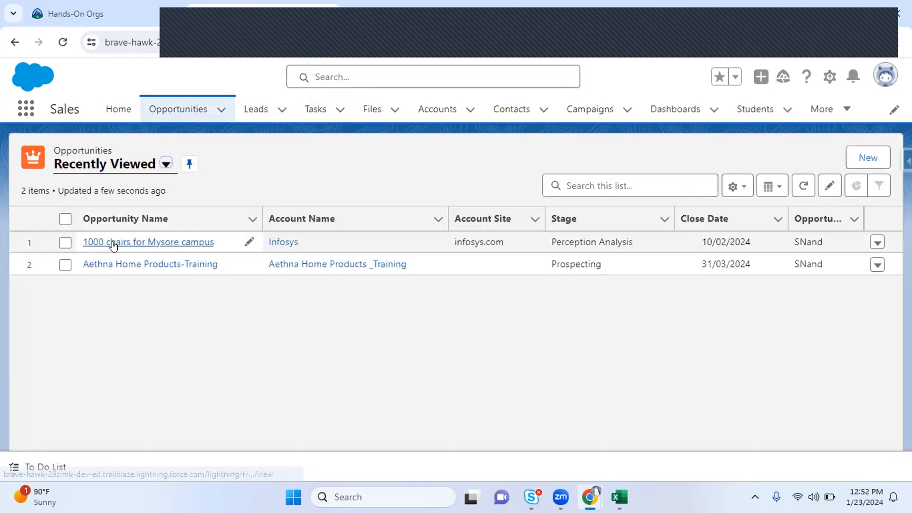
pyautogui.click(113, 242)
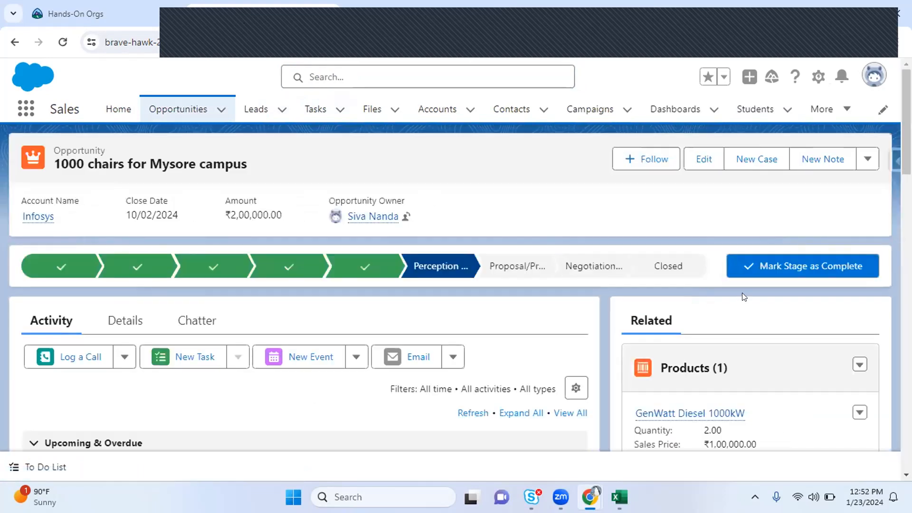
pyautogui.scroll(-2, 145, 268)
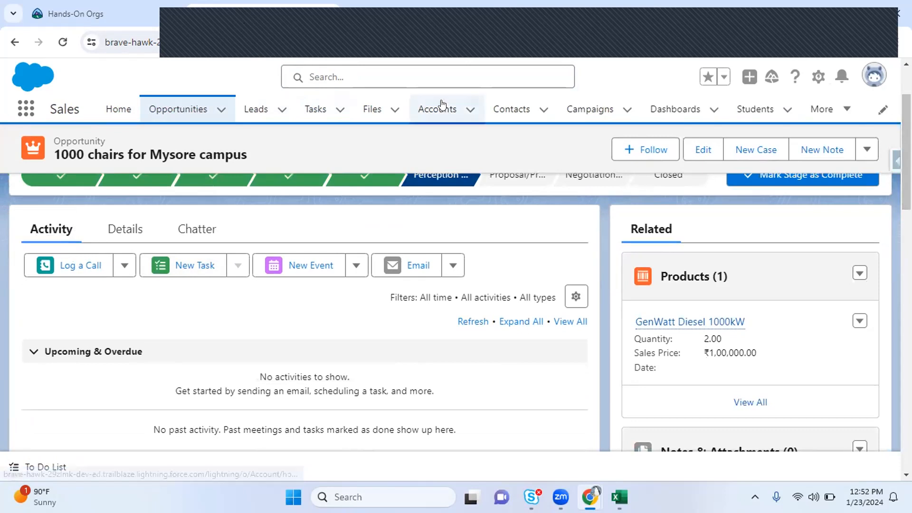
pyautogui.moveTo(325, 351); pyautogui.dragTo(383, 353)
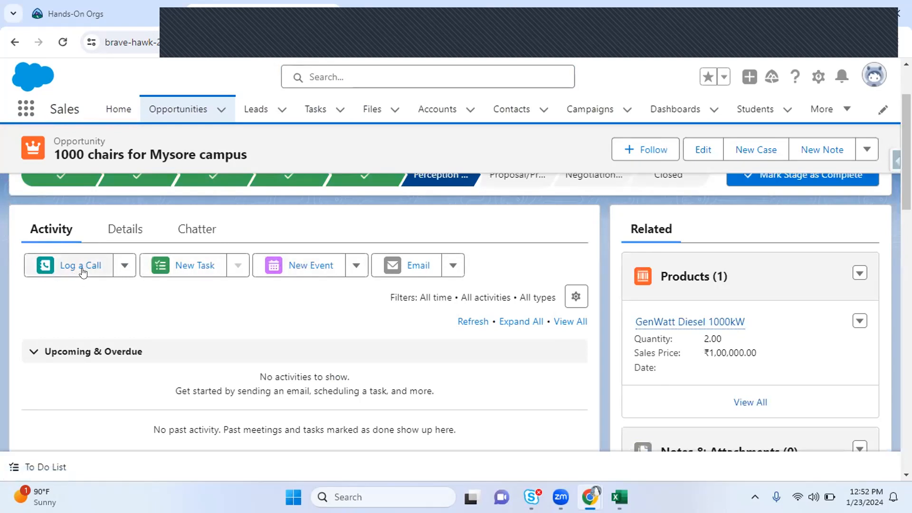
# Show and dismiss the opportunity's extra call-logging options, checking the object creation wizard
pyautogui.click(125, 265)
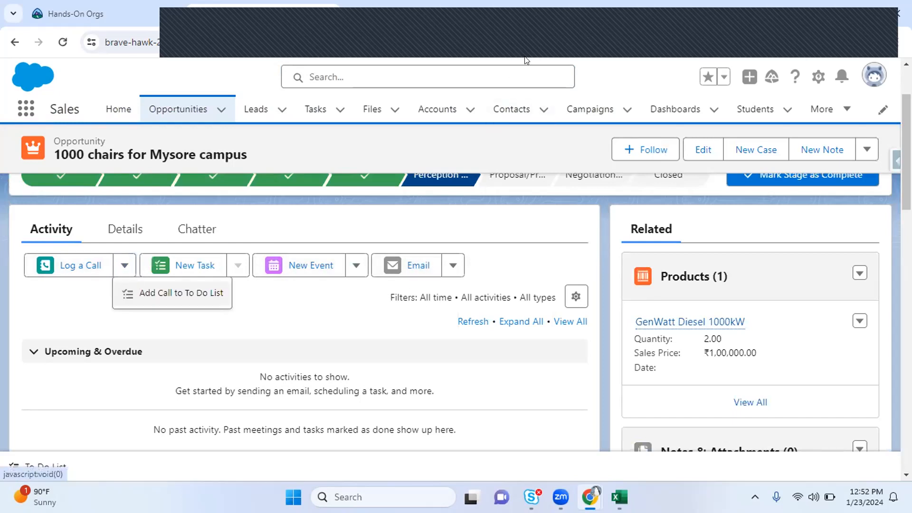
pyautogui.click(319, 136)
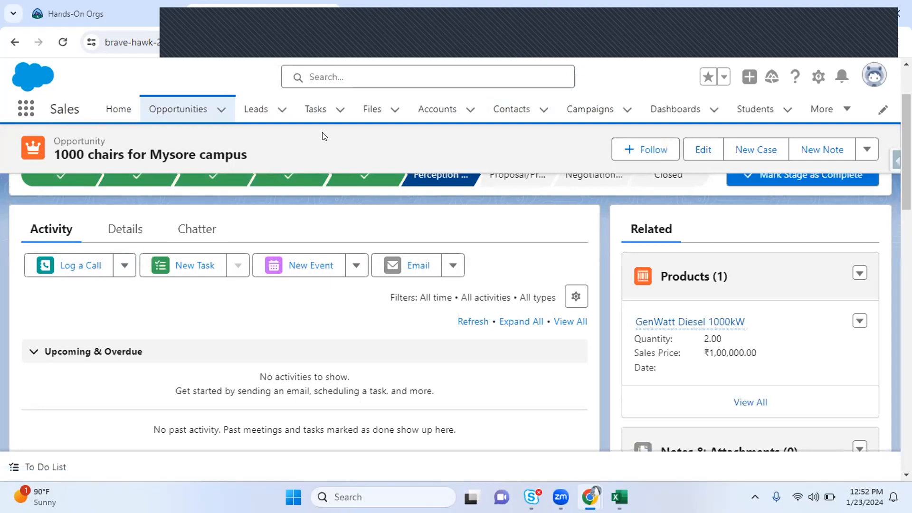
pyautogui.hotkey('ctrl', 'Tab')
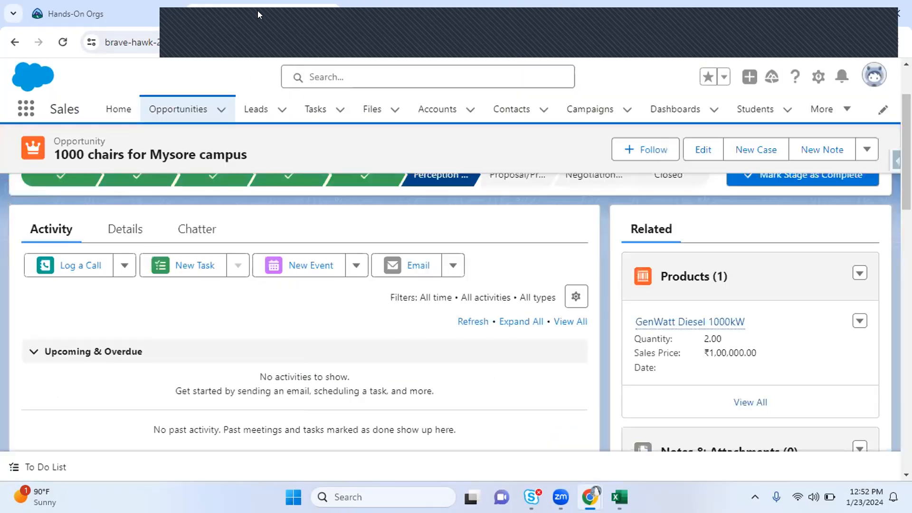
pyautogui.click(258, 11)
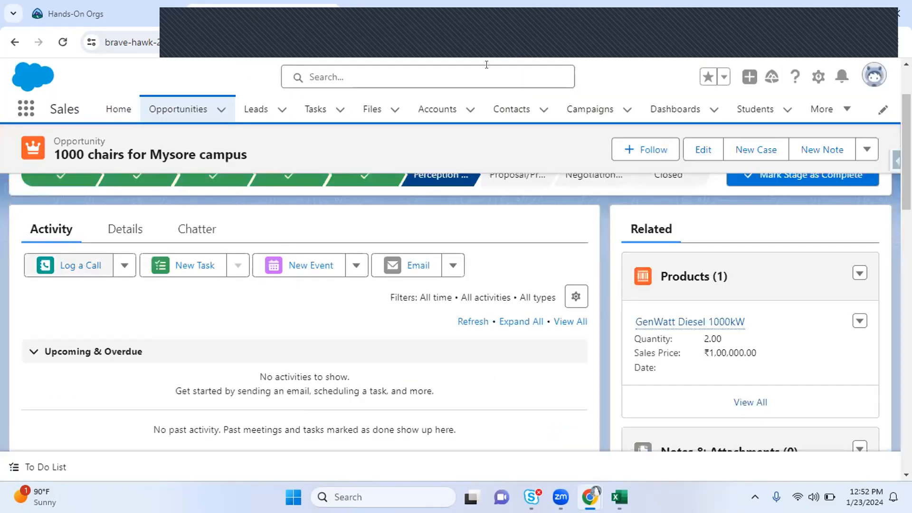
pyautogui.hotkey('ctrl', 'Tab')
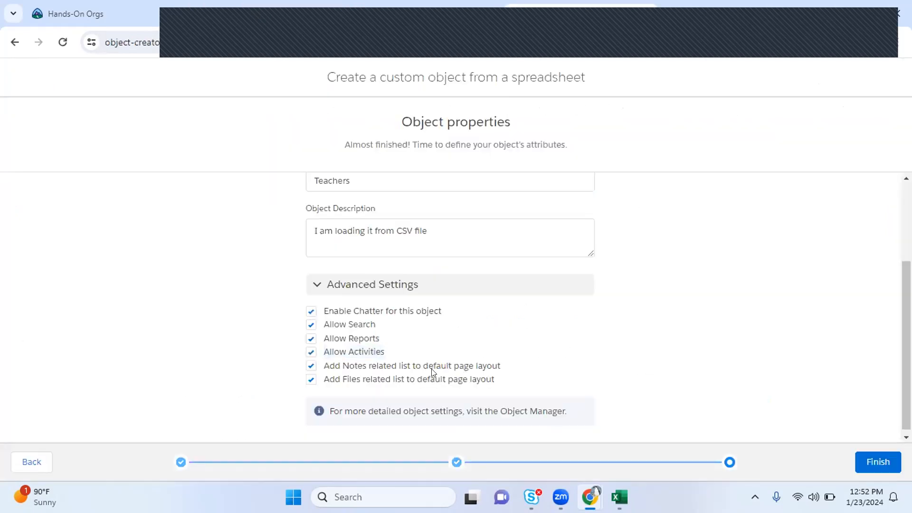
# Turn off adding the Notes related list to page layouts in the wizard
pyautogui.moveTo(327, 370); pyautogui.dragTo(508, 367)
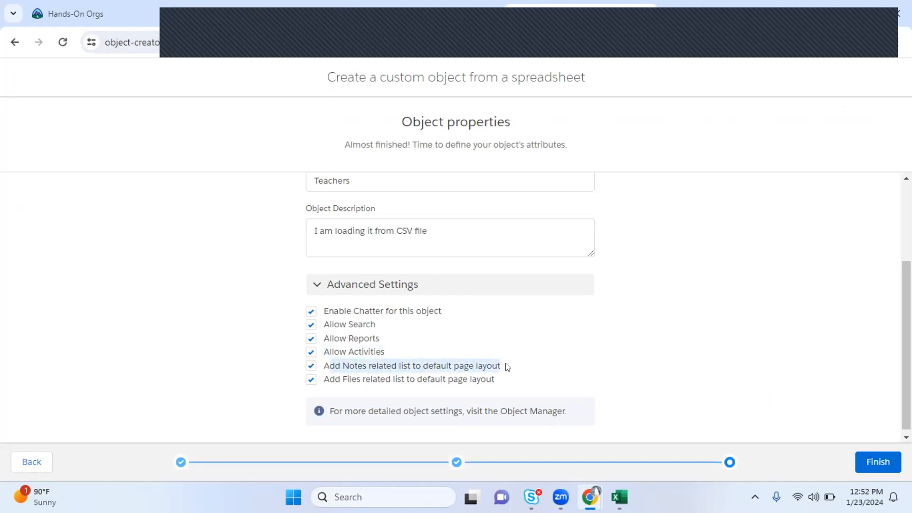
pyautogui.click(335, 369)
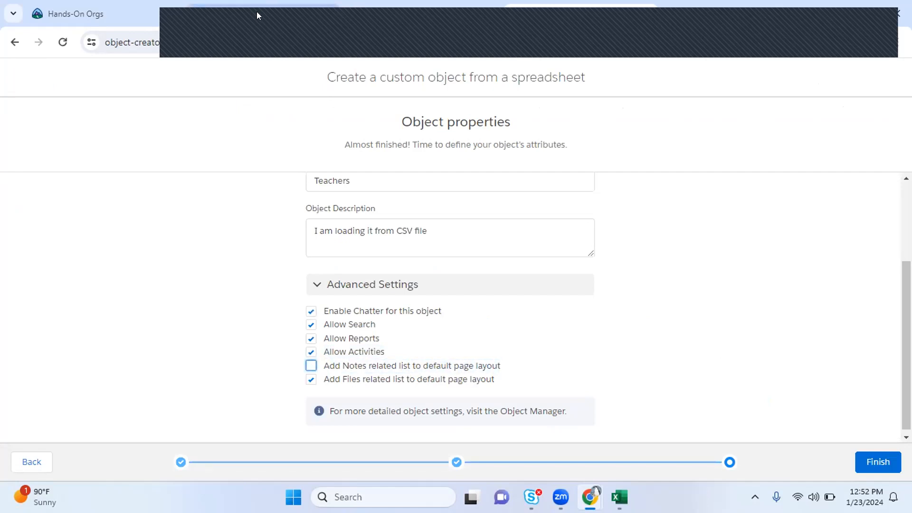
pyautogui.click(256, 12)
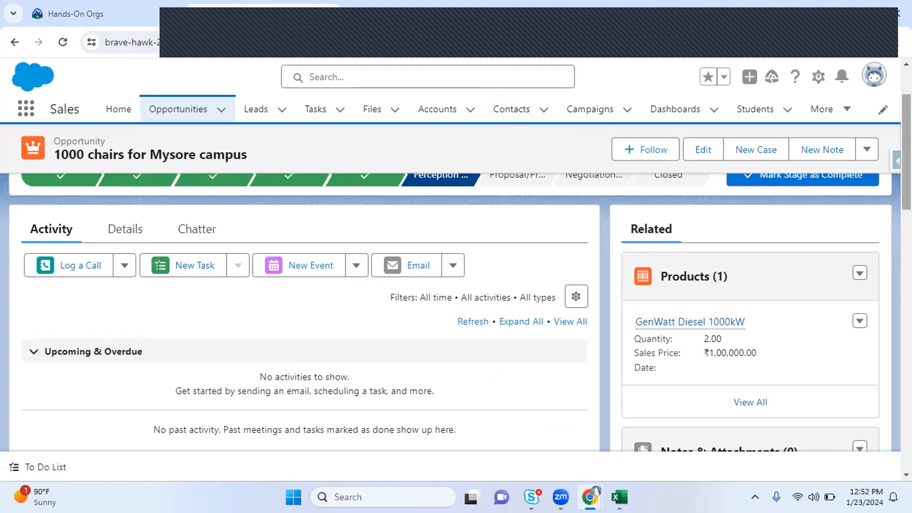
pyautogui.scroll(-5, 734, 221)
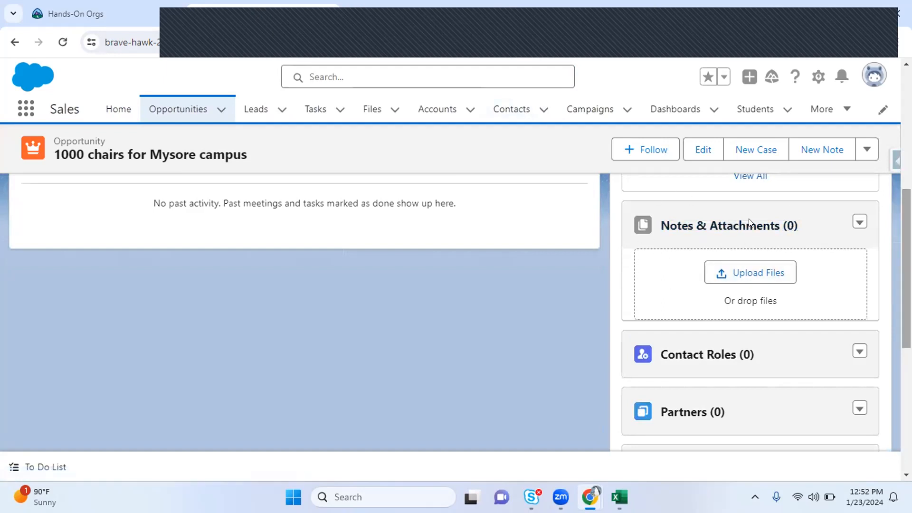
# Open the Aethna Home Products _Training account from the accounts list
pyautogui.click(431, 114)
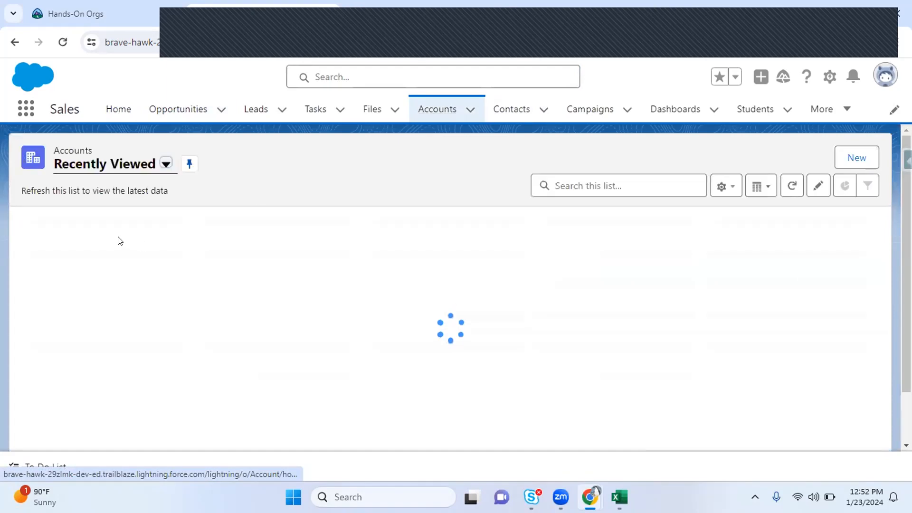
pyautogui.click(87, 240)
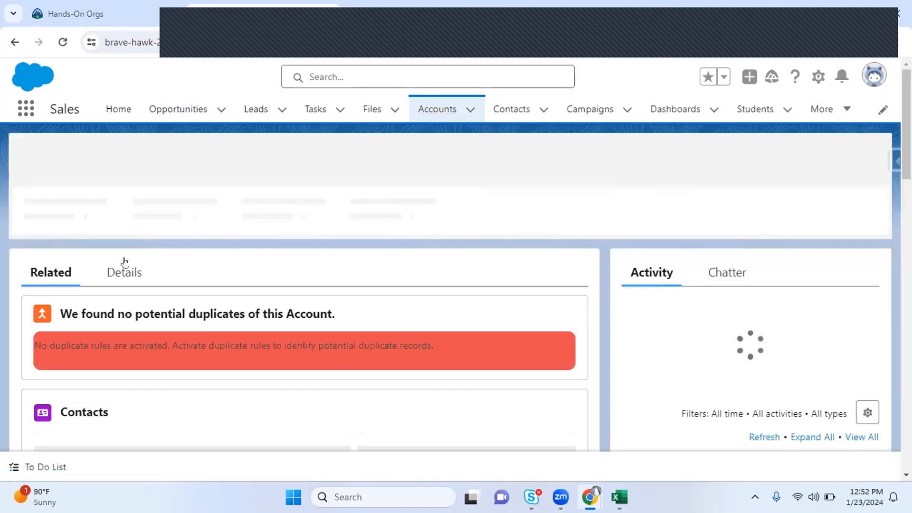
pyautogui.scroll(-5, 807, 232)
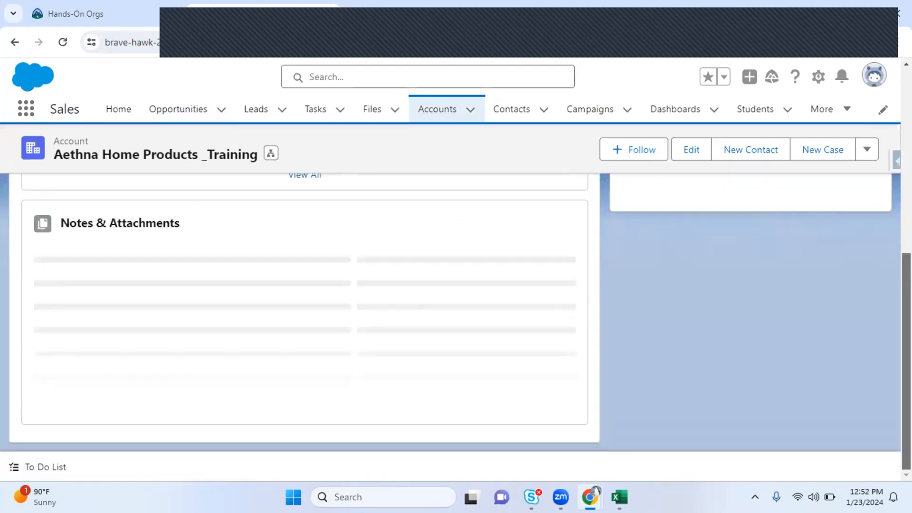
pyautogui.scroll(-7, 305, 320)
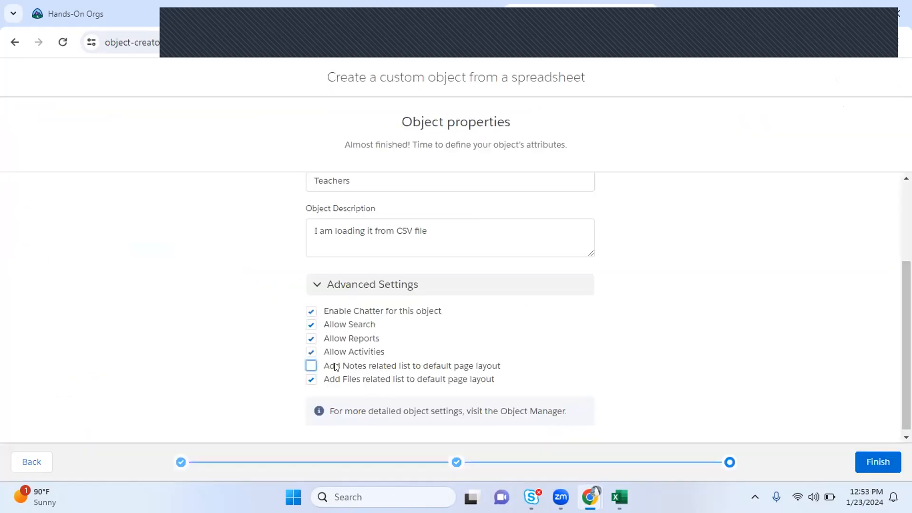
# Turn adding the Notes related list back on and review the Aethna account record
pyautogui.click(335, 367)
pyautogui.click(227, 15)
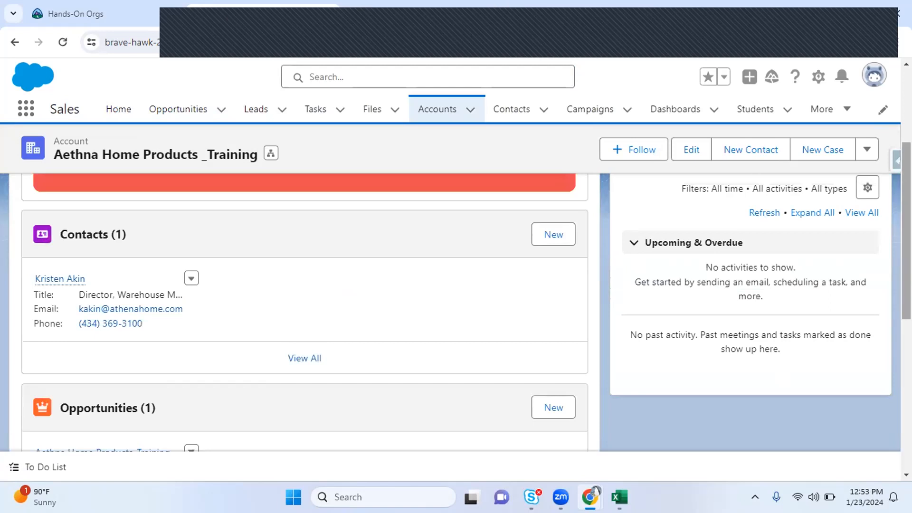
pyautogui.scroll(4, 281, 250)
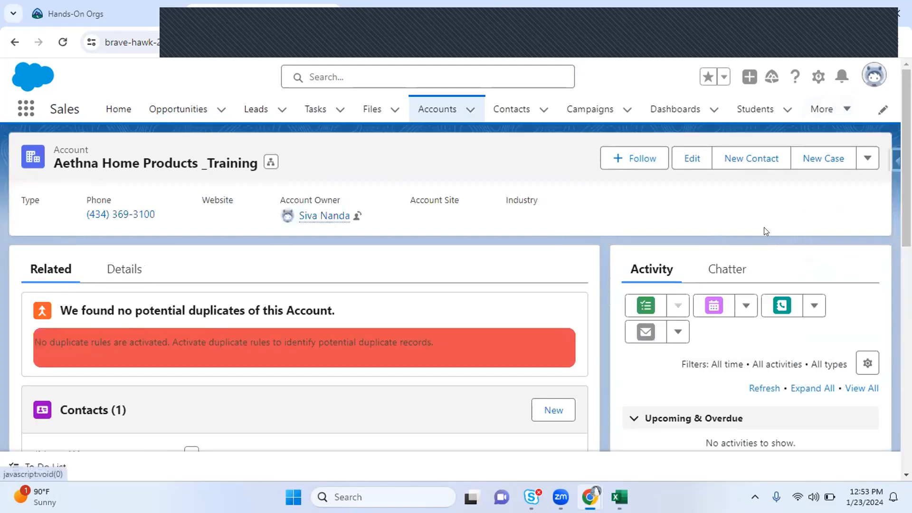
pyautogui.scroll(-5, 301, 297)
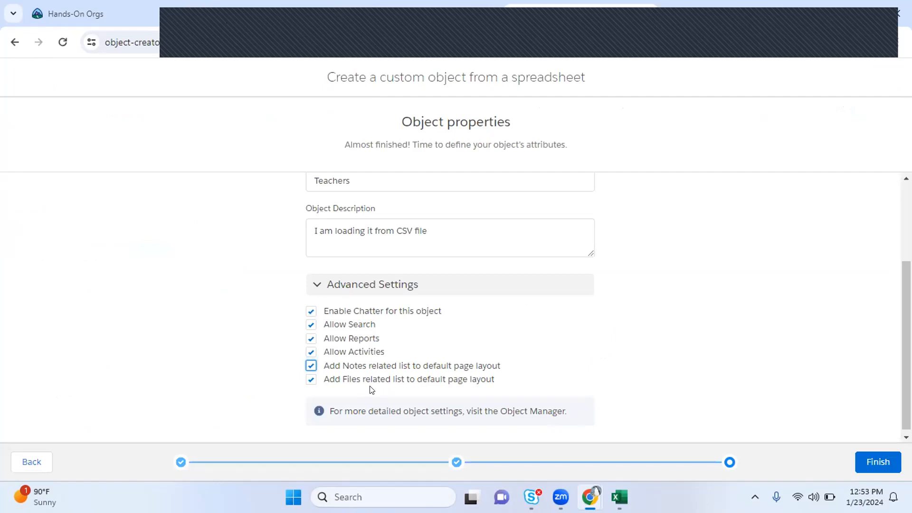
pyautogui.click(368, 11)
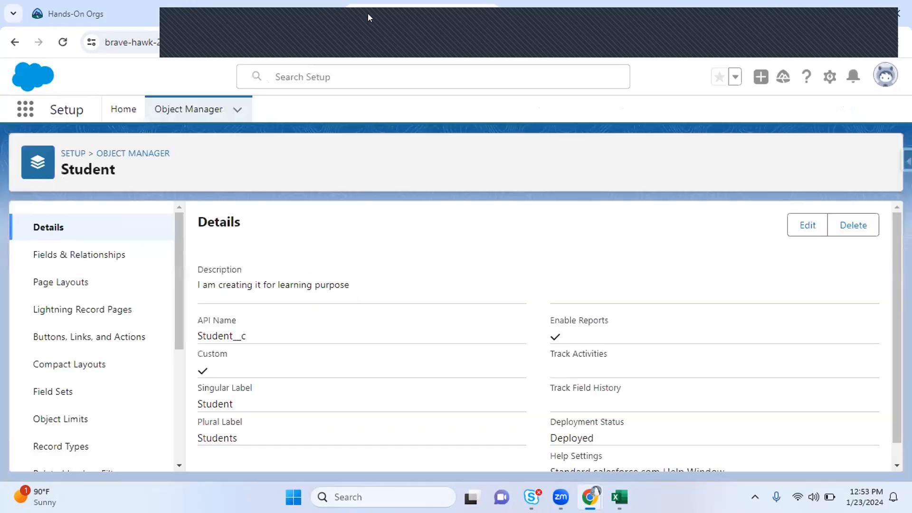
pyautogui.click(256, 6)
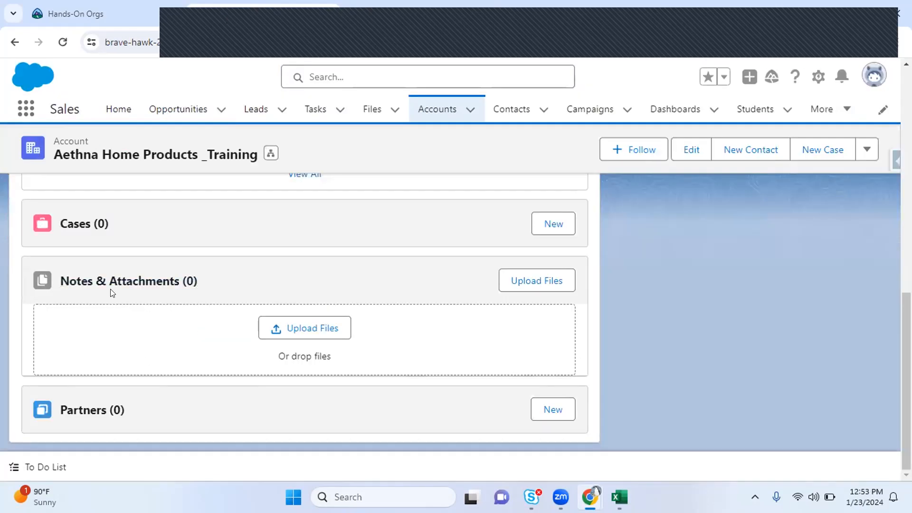
pyautogui.hotkey('ctrl', 'Tab')
pyautogui.hotkey('ctrl', 'Tab')
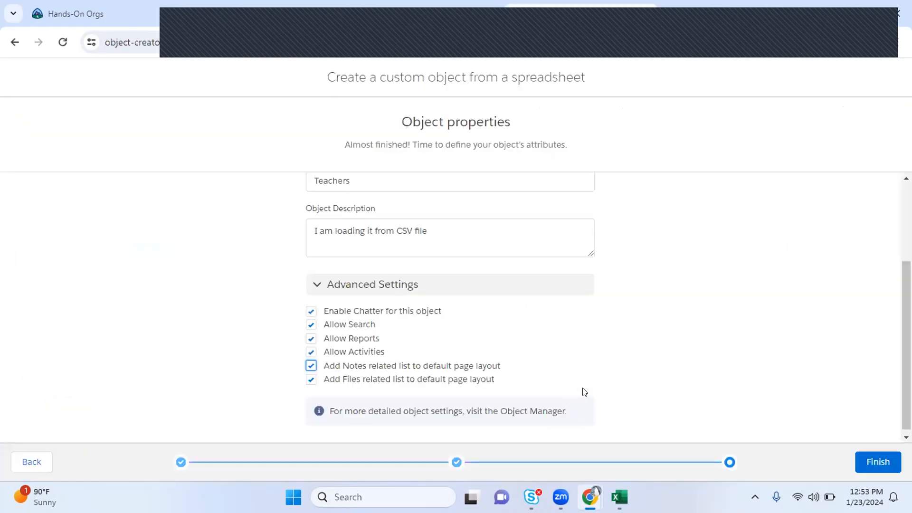
# Finish the Teacher object wizard, with 5 fields created and 4 rows imported
pyautogui.click(880, 456)
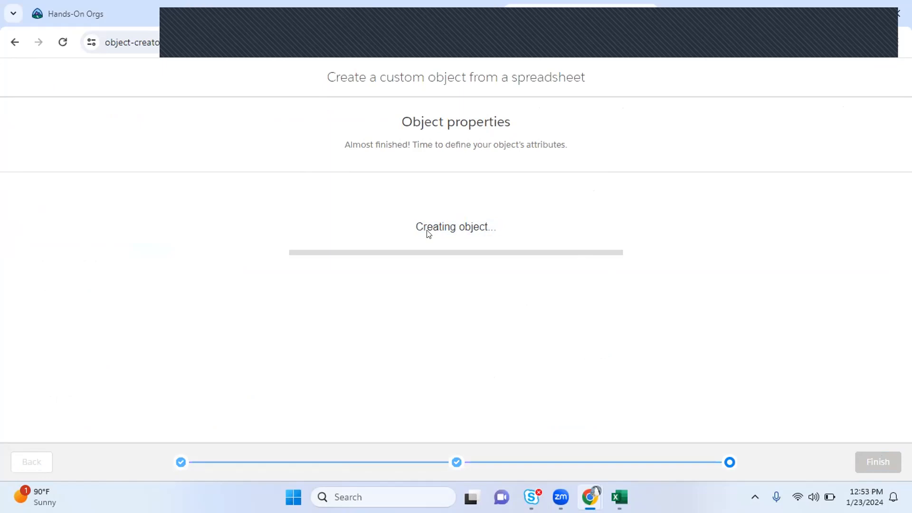
pyautogui.moveTo(416, 223); pyautogui.dragTo(494, 230)
pyautogui.click(498, 232)
pyautogui.moveTo(417, 221); pyautogui.dragTo(507, 228)
pyautogui.click(508, 228)
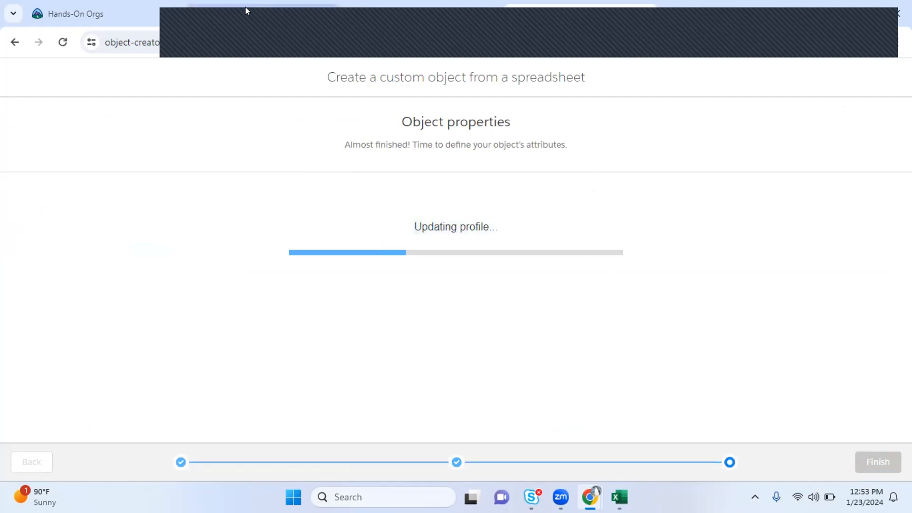
# Search 'stude' in the app and item search and open the Students records
pyautogui.click(245, 6)
pyautogui.click(367, 15)
pyautogui.click(27, 105)
pyautogui.write('stude')
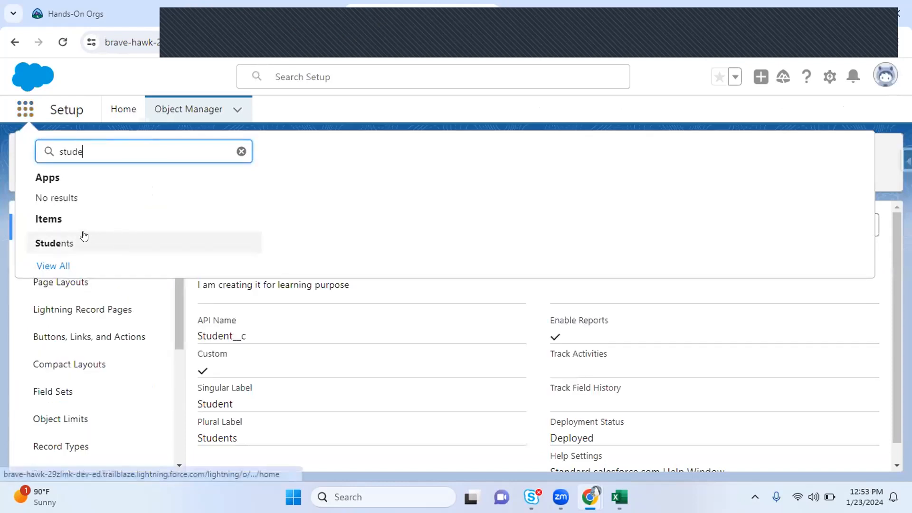
pyautogui.click(63, 243)
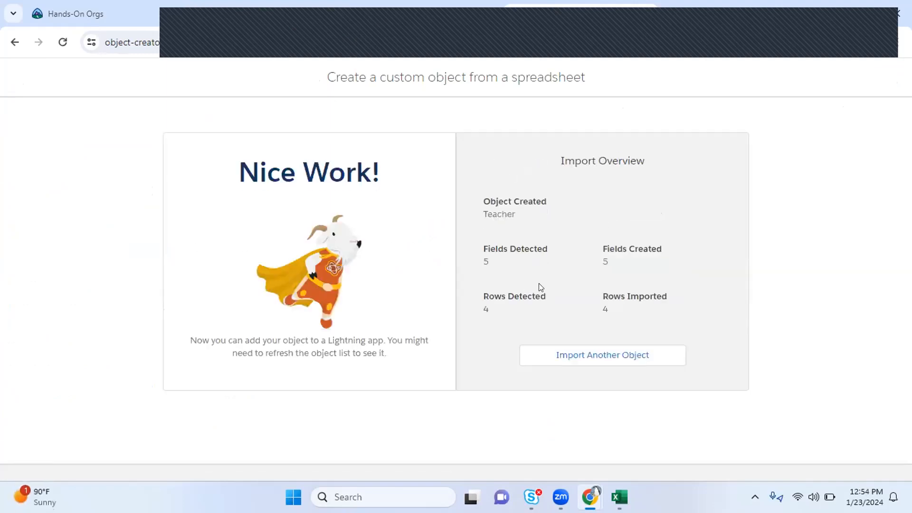
# Reload Salesforce and search 'tea' in the App Launcher, finding no Teacher app or item
pyautogui.click(371, 5)
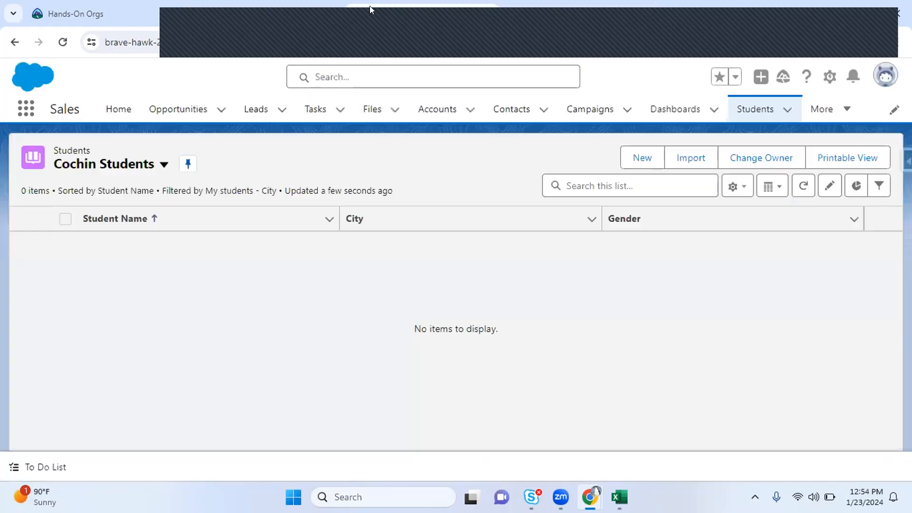
pyautogui.click(62, 42)
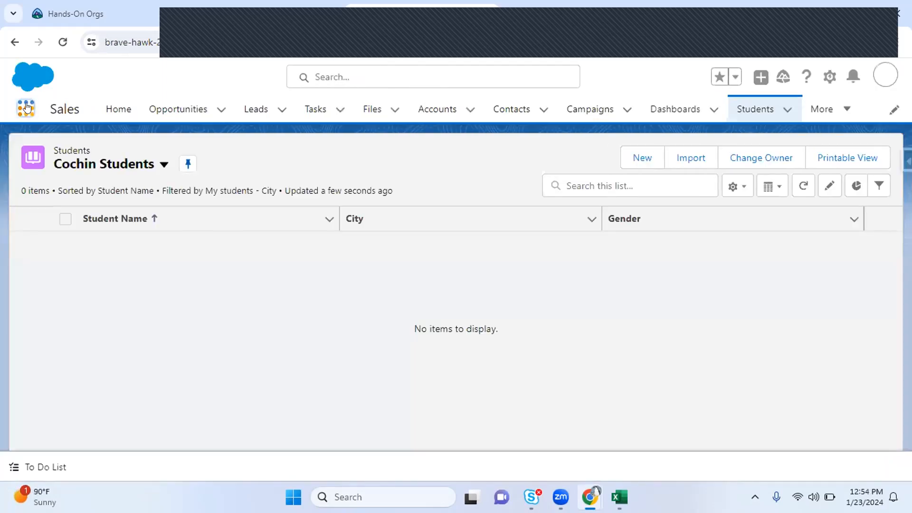
pyautogui.click(28, 108)
pyautogui.write('teac')
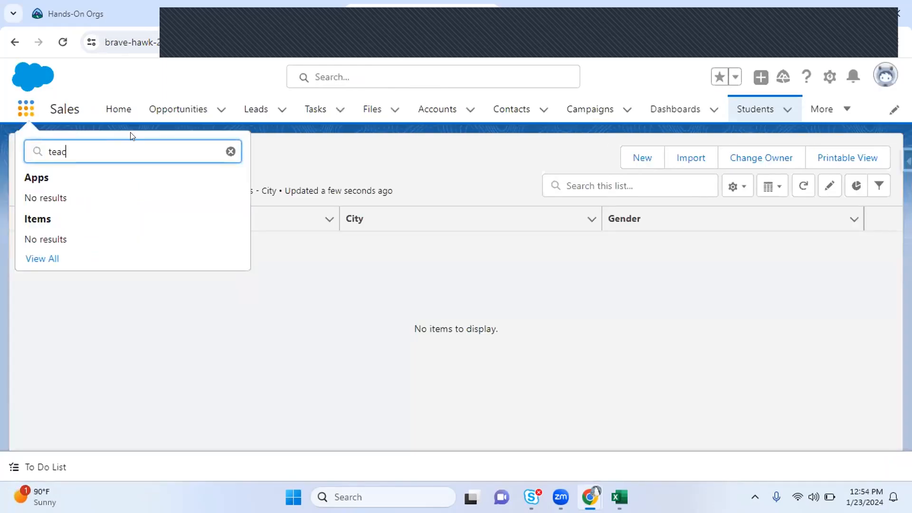
pyautogui.click(89, 122)
pyautogui.click(20, 105)
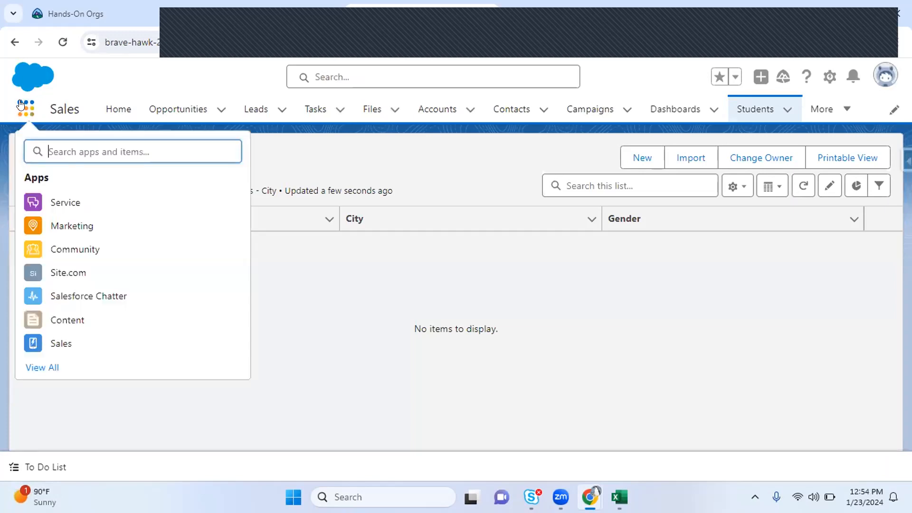
pyautogui.write('tea')
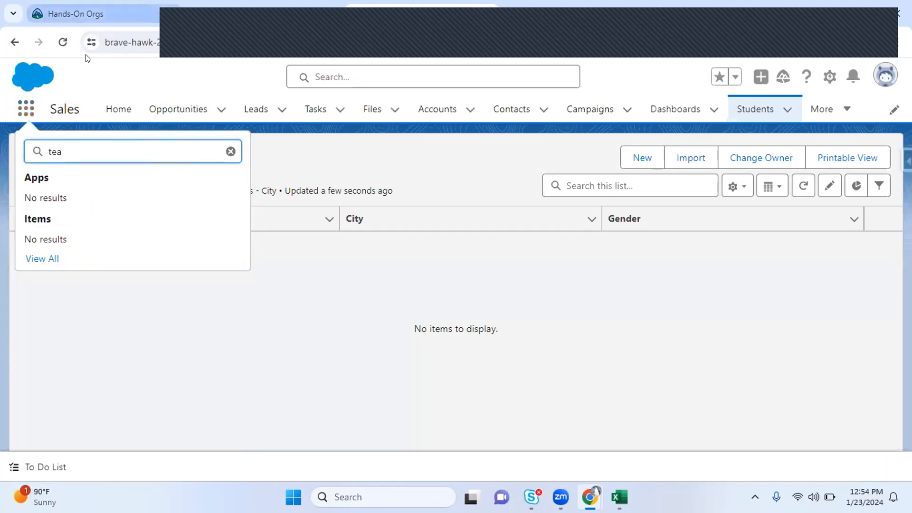
# Reload the Students and account pages and review the Teacher import summary
pyautogui.click(63, 42)
pyautogui.click(218, 14)
pyautogui.click(63, 42)
pyautogui.click(525, 10)
pyautogui.click(240, 15)
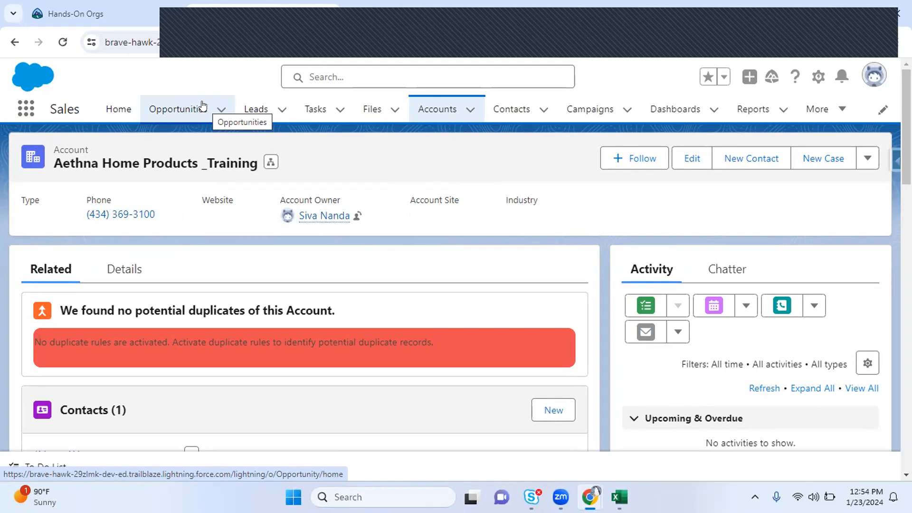
pyautogui.click(386, 22)
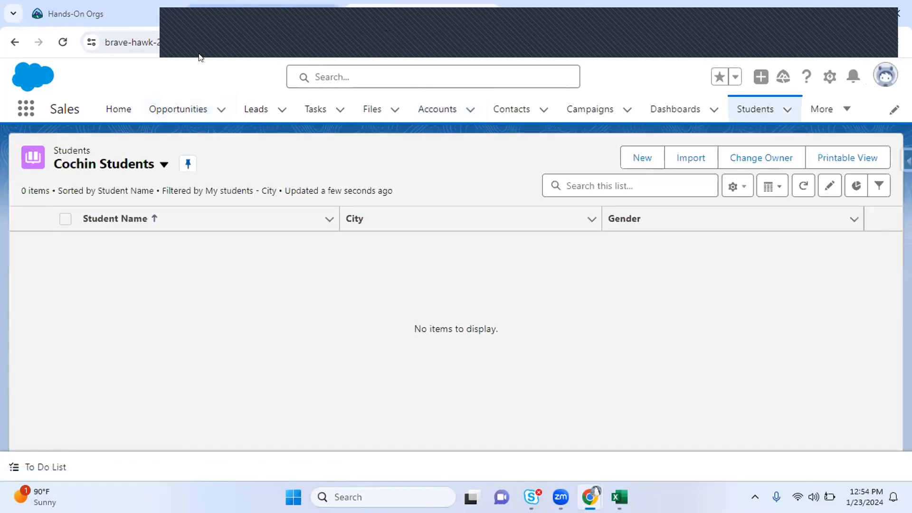
# Search 'tea' again, recheck the Teacher import summary, and return to the Aethna account page
pyautogui.click(27, 109)
pyautogui.write('teac')
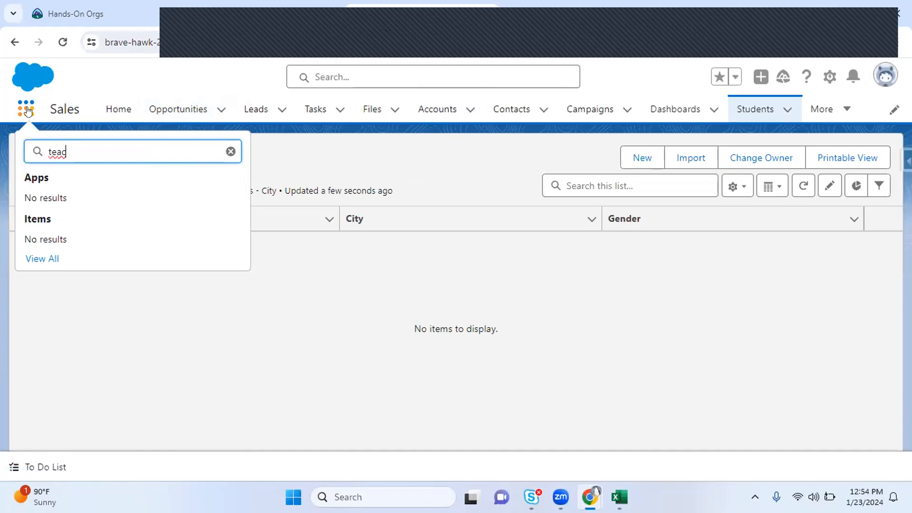
pyautogui.click(566, 15)
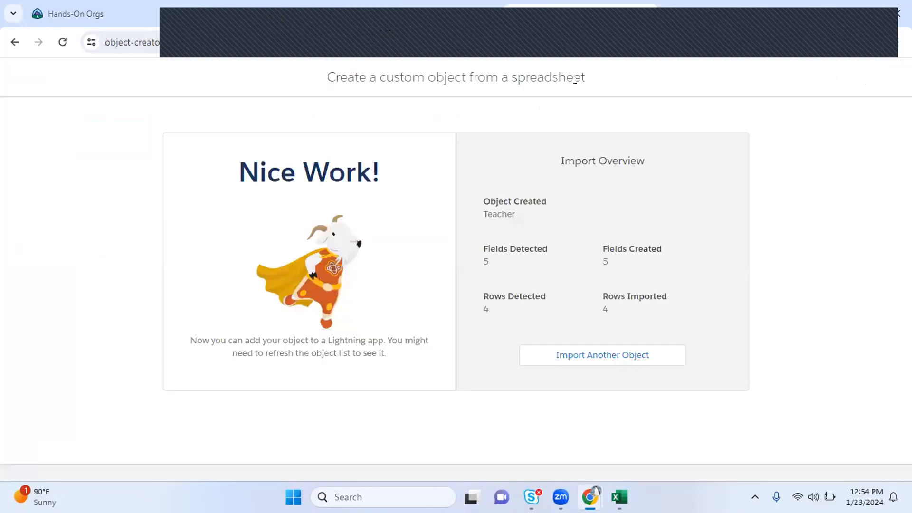
pyautogui.click(585, 351)
pyautogui.click(239, 13)
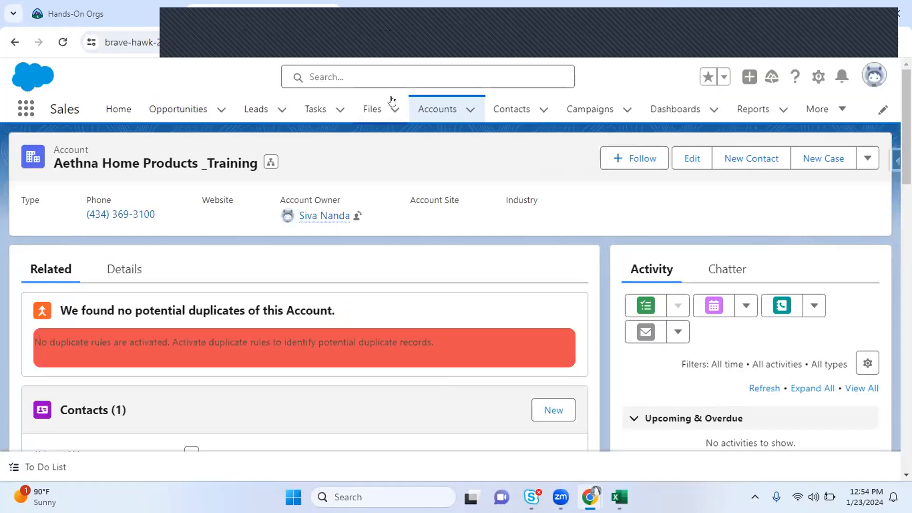
# Open Setup from the gear menu
pyautogui.click(817, 77)
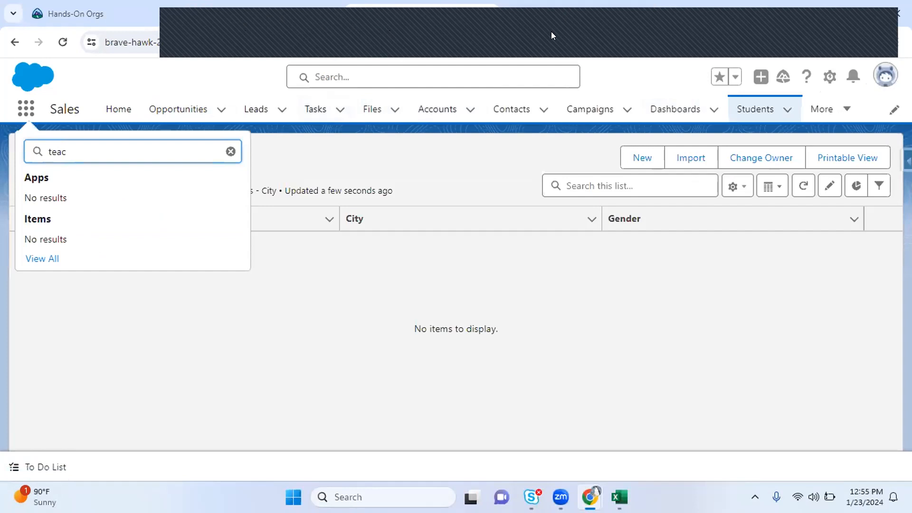
pyautogui.click(831, 77)
pyautogui.click(772, 118)
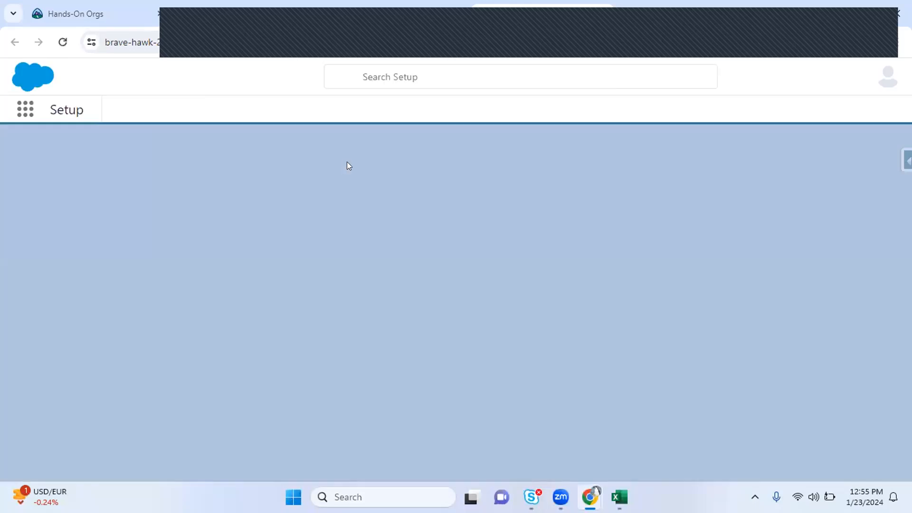
# Quick Find 'tea' in Object Manager, finding 0 objects, then check the creator page address
pyautogui.click(189, 102)
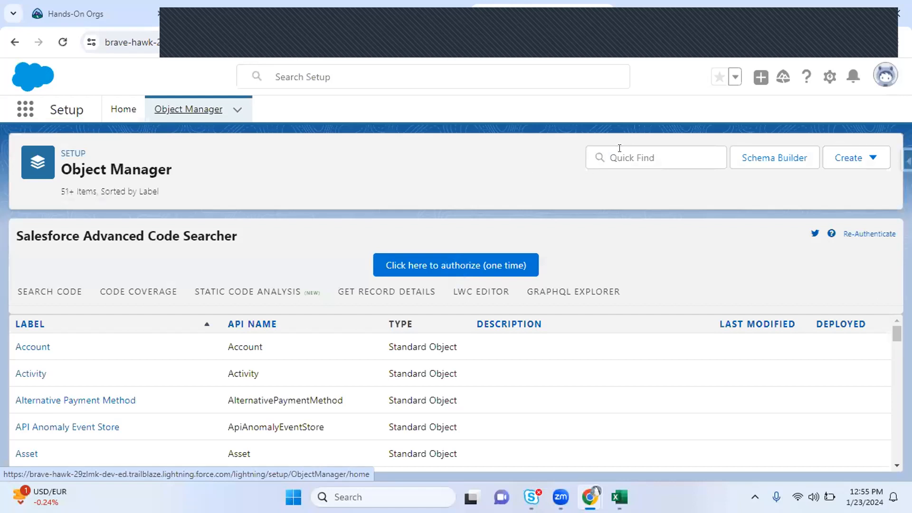
pyautogui.click(620, 148)
pyautogui.write('tea')
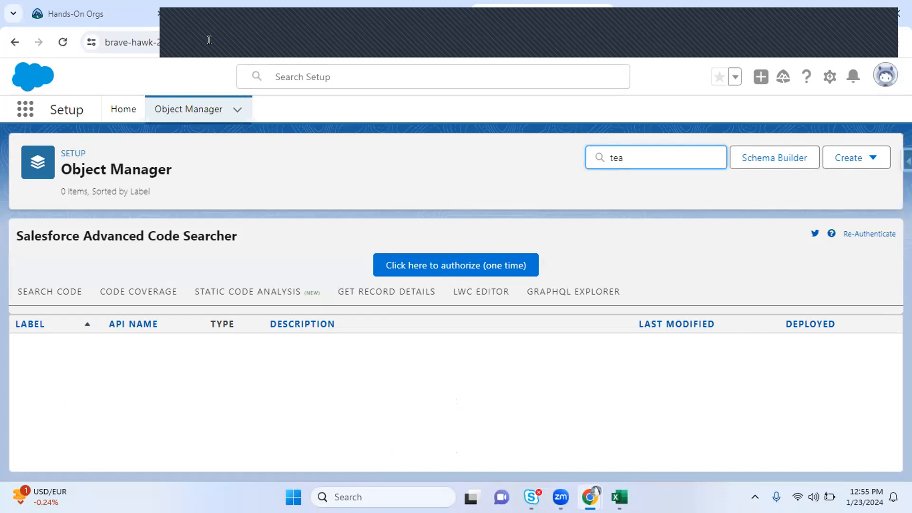
pyautogui.click(178, 37)
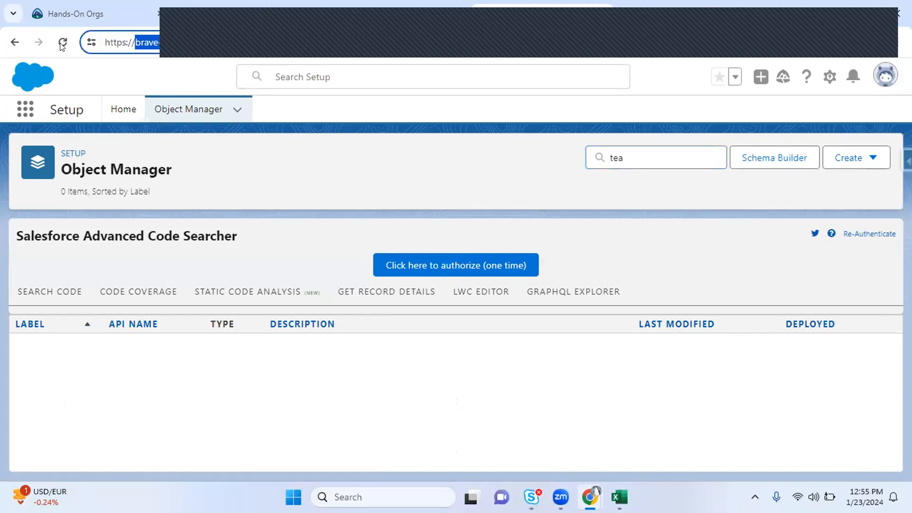
pyautogui.click(656, 13)
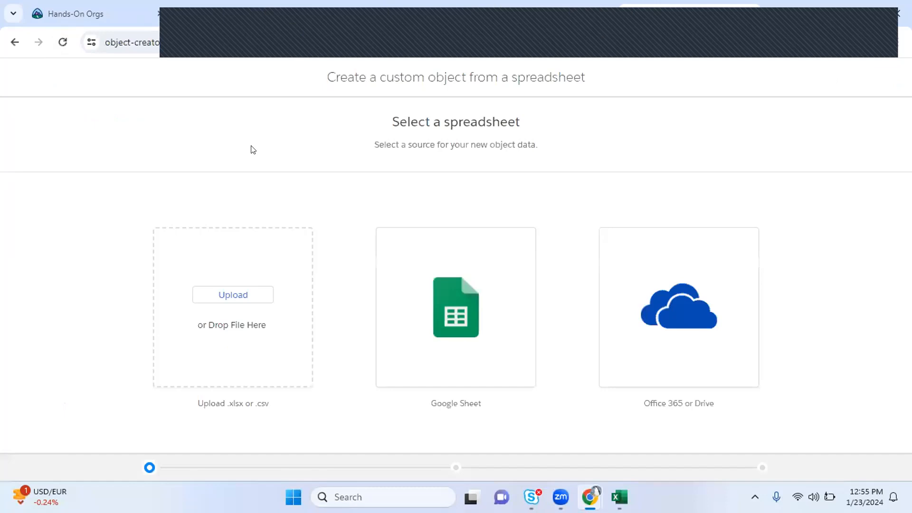
pyautogui.doubleClick(118, 41)
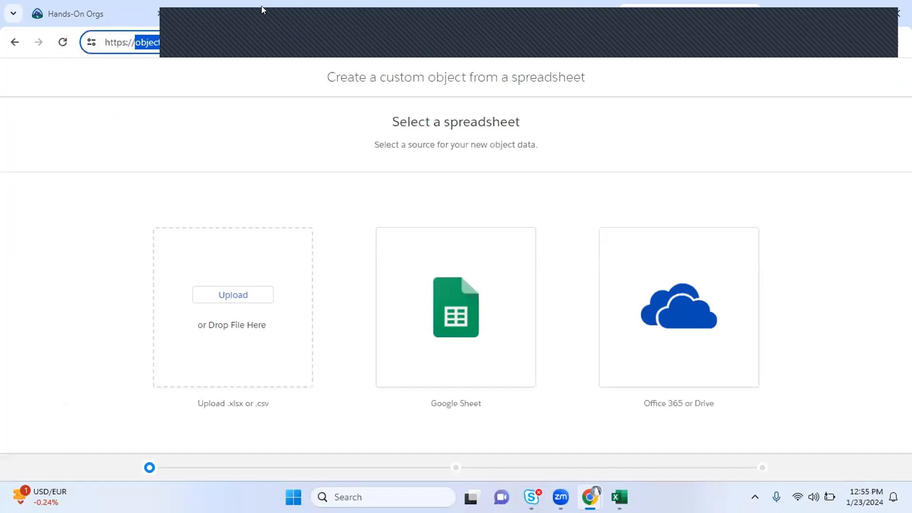
pyautogui.click(215, 14)
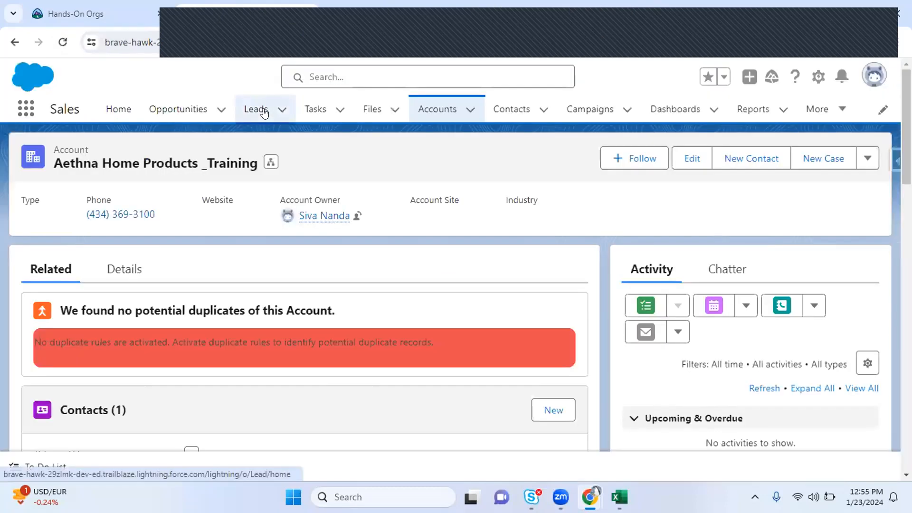
# In a new tab, go to login.salesforce.com and log in to the other developer org with its password
pyautogui.hotkey('ctrl', 't')
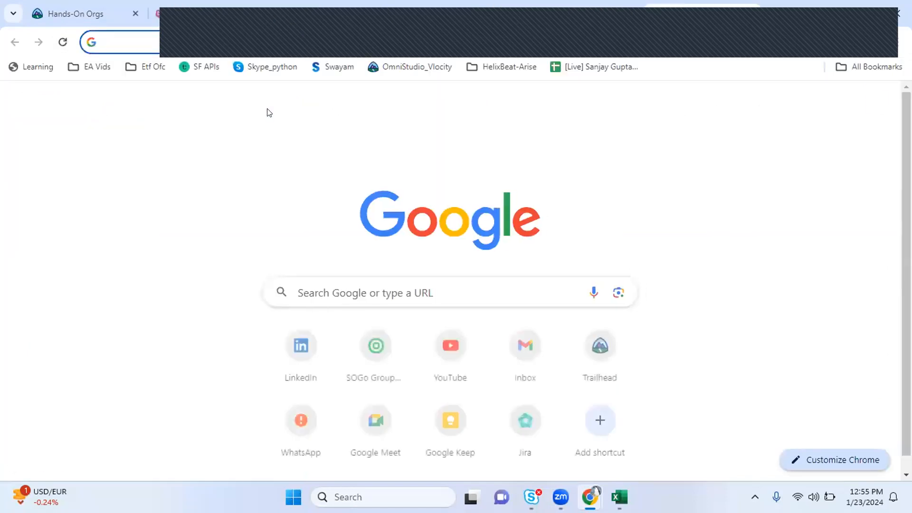
pyautogui.write('l')
pyautogui.press('BackSpace')
pyautogui.press('BackSpace')
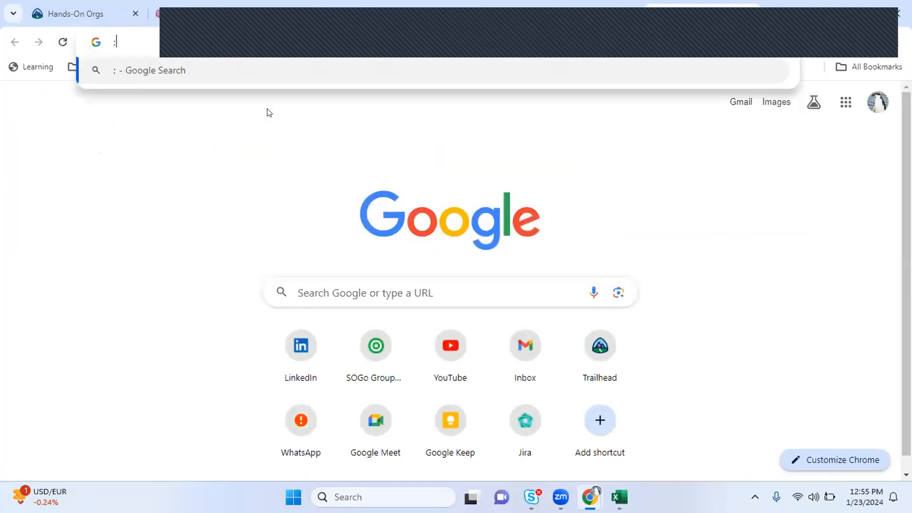
pyautogui.write('logi')
pyautogui.press('Return')
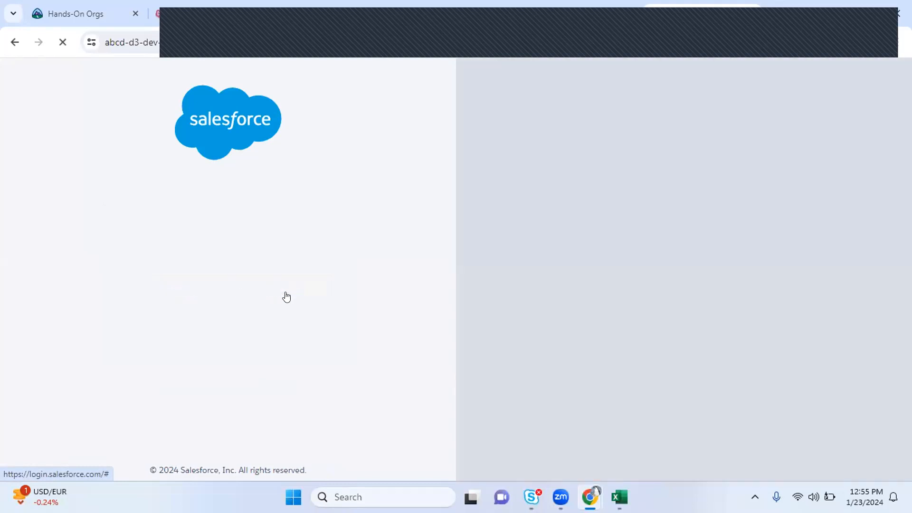
pyautogui.write('•••••')
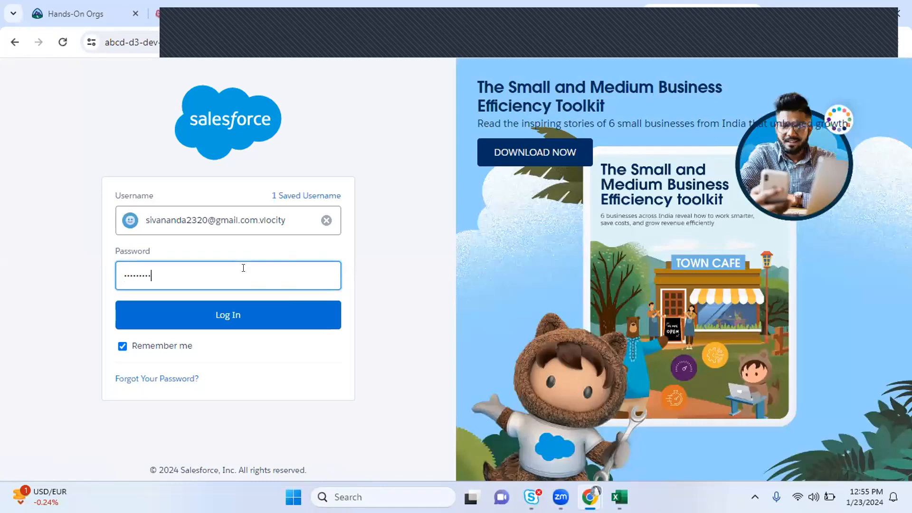
pyautogui.click(197, 313)
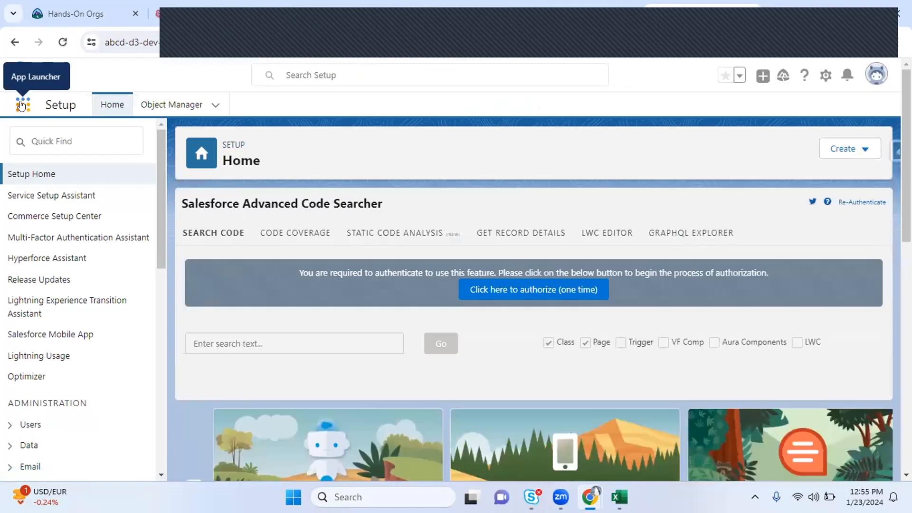
# Search 'tea', open Teachers in the All Records list view, and open the third teacher's record
pyautogui.click(21, 104)
pyautogui.write('tea')
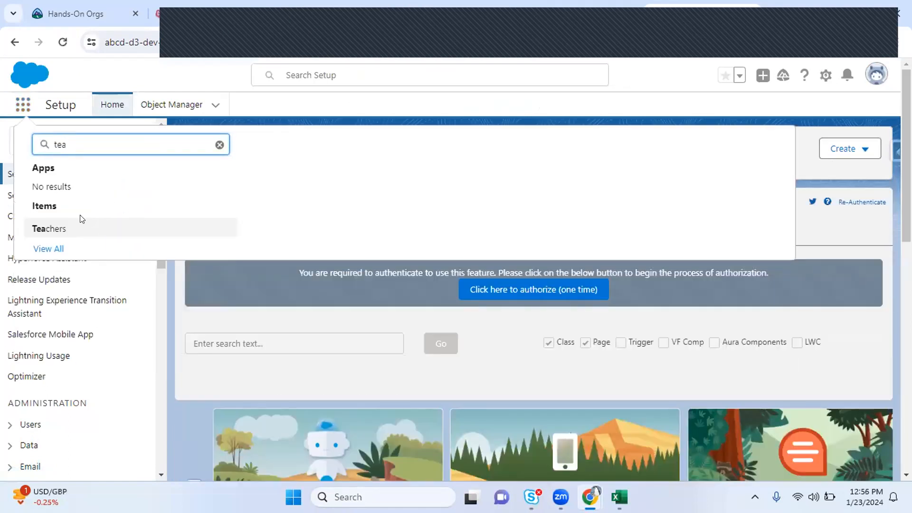
pyautogui.click(51, 229)
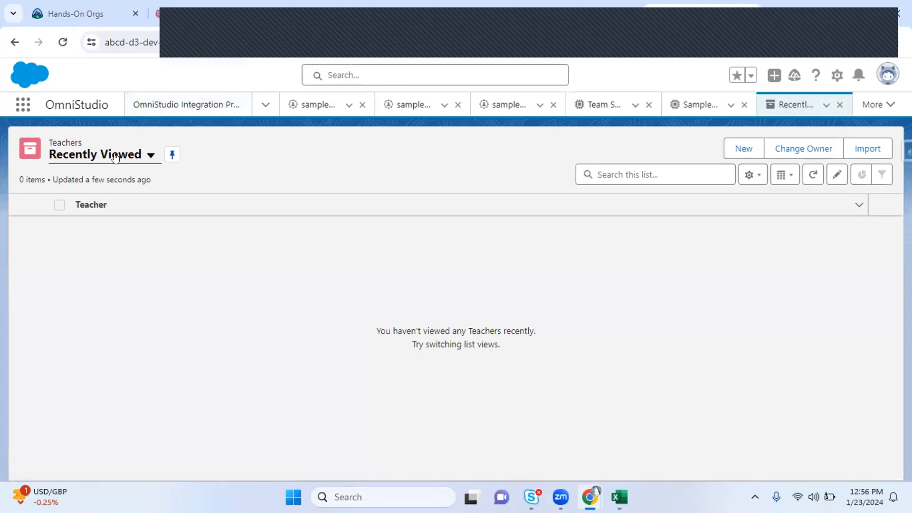
pyautogui.click(92, 157)
pyautogui.click(116, 199)
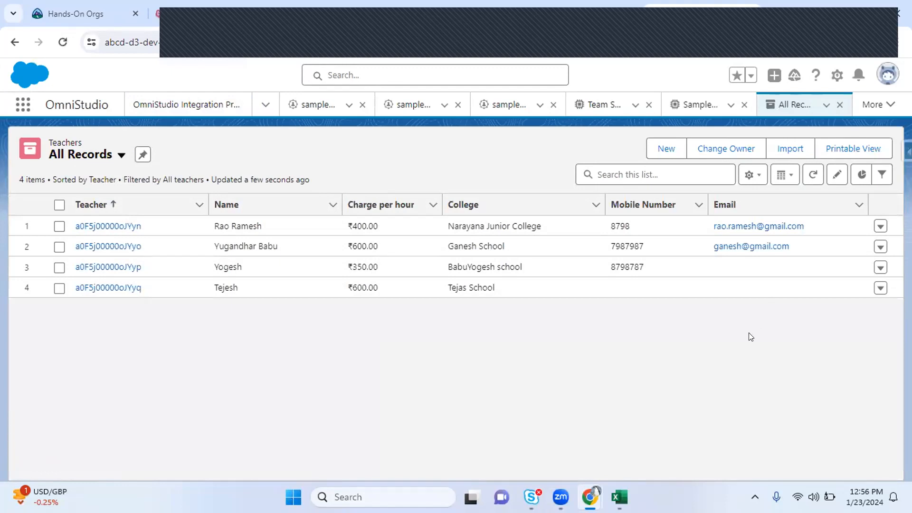
pyautogui.click(80, 267)
pyautogui.click(102, 267)
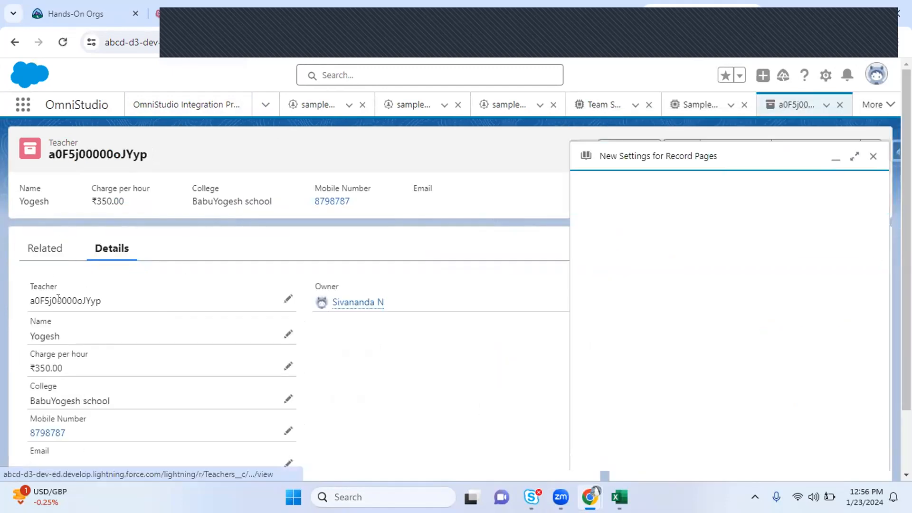
# Close the record page settings popup, reopen the third teacher, and view its Chatter and Related tabs
pyautogui.hscroll(-5, 873, 178)
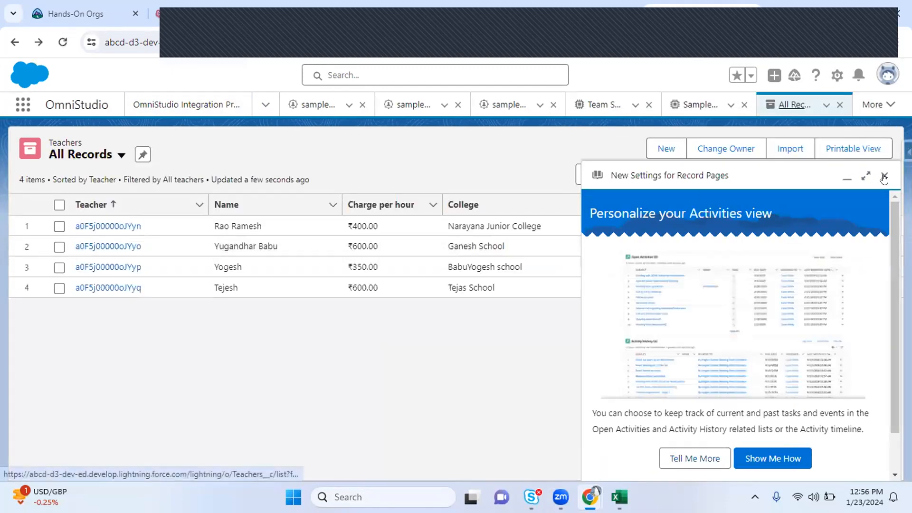
pyautogui.click(884, 177)
pyautogui.click(101, 267)
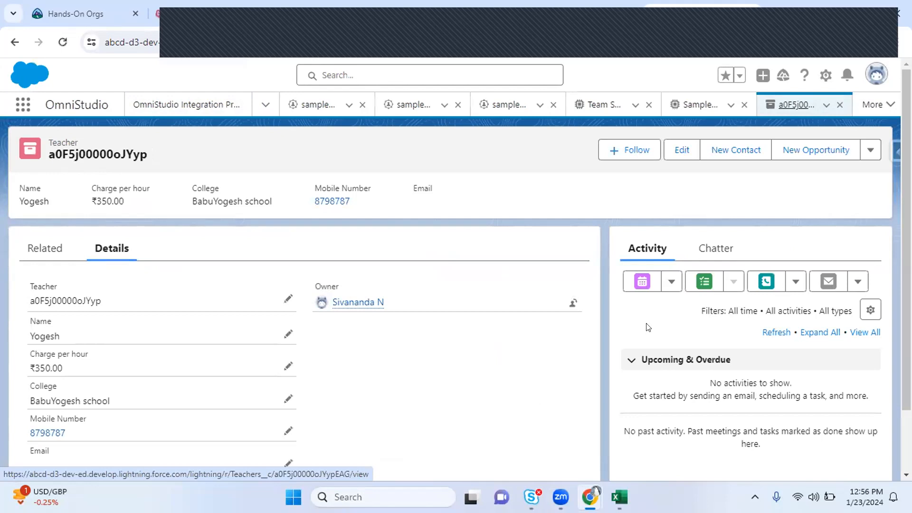
pyautogui.scroll(-1, 648, 327)
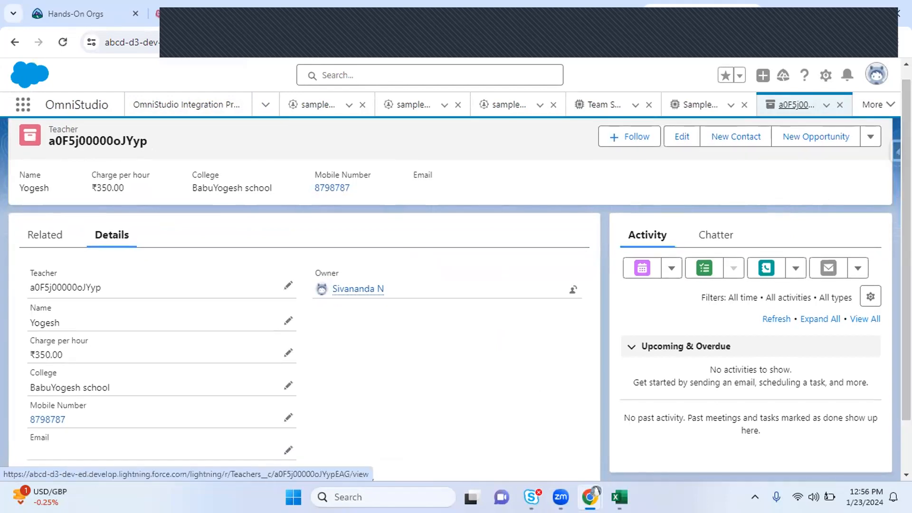
pyautogui.click(712, 238)
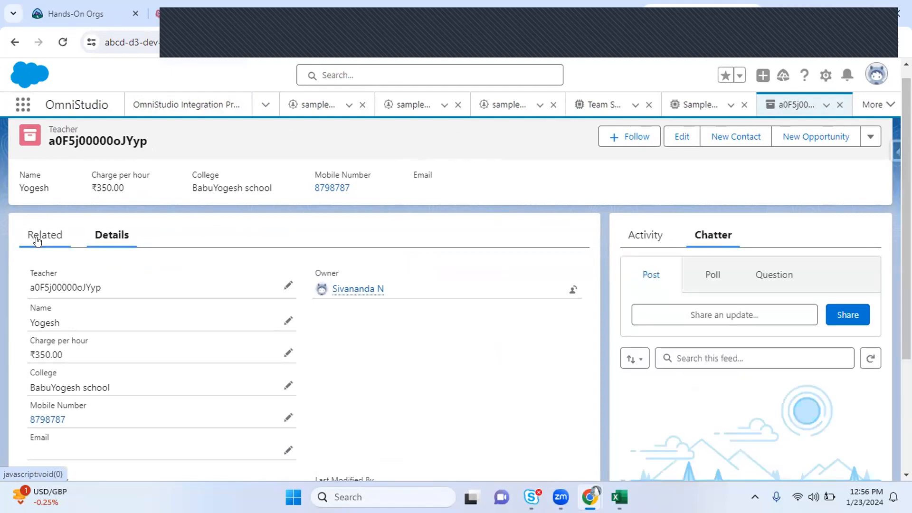
pyautogui.click(38, 236)
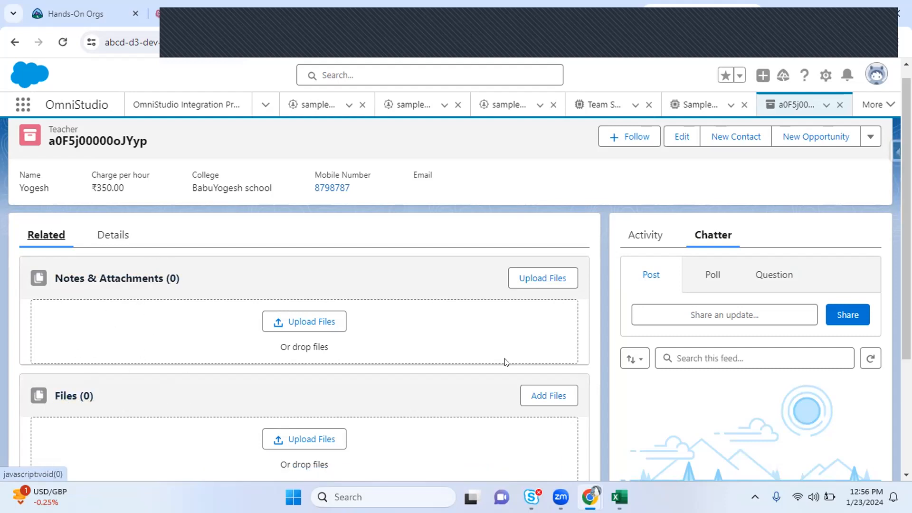
# Show the teacher's Details, including Charge per hour ₹350.00, with the Activity panel alongside
pyautogui.scroll(-2, 402, 223)
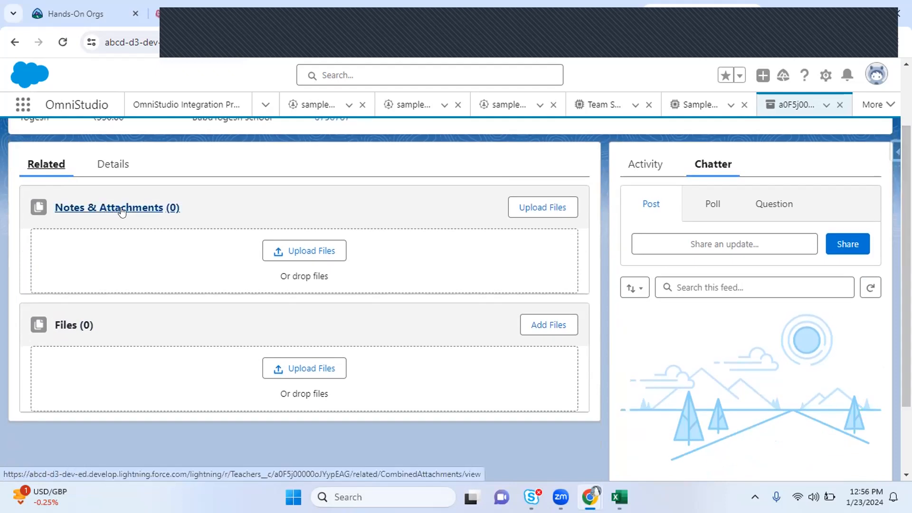
pyautogui.click(109, 166)
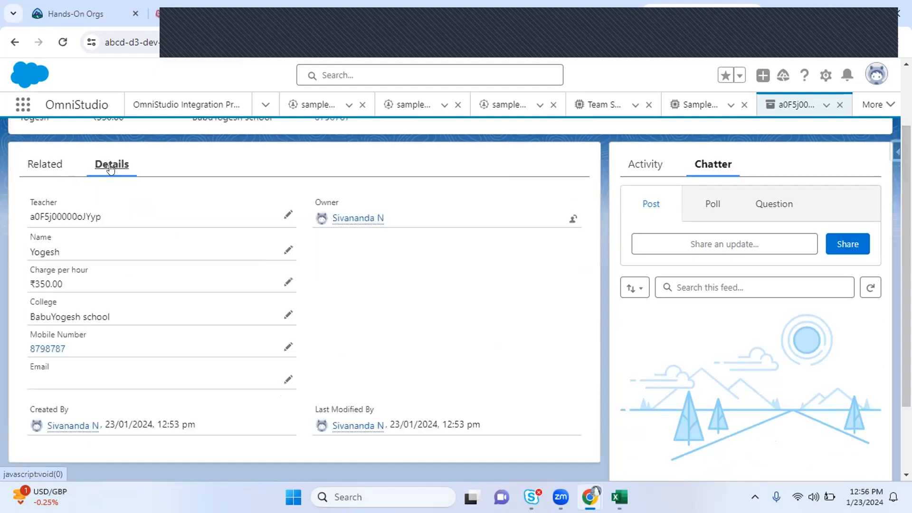
pyautogui.click(649, 170)
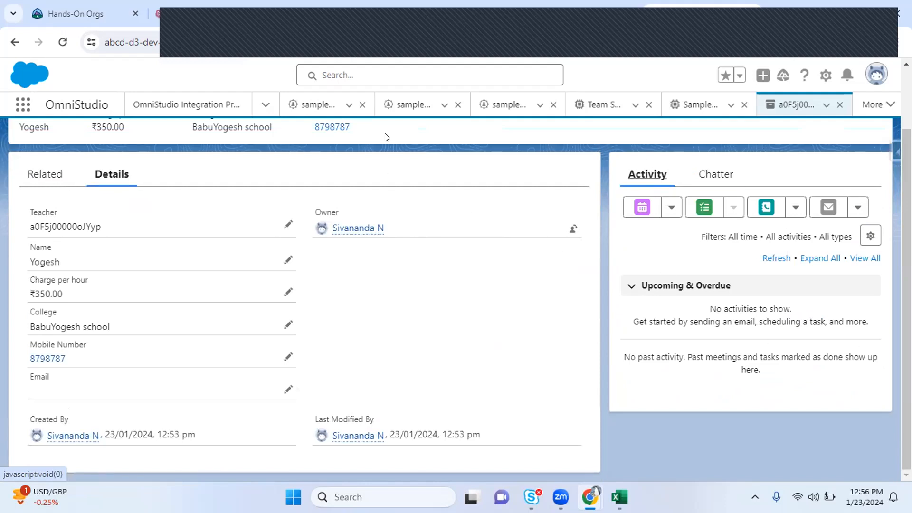
pyautogui.click(303, 12)
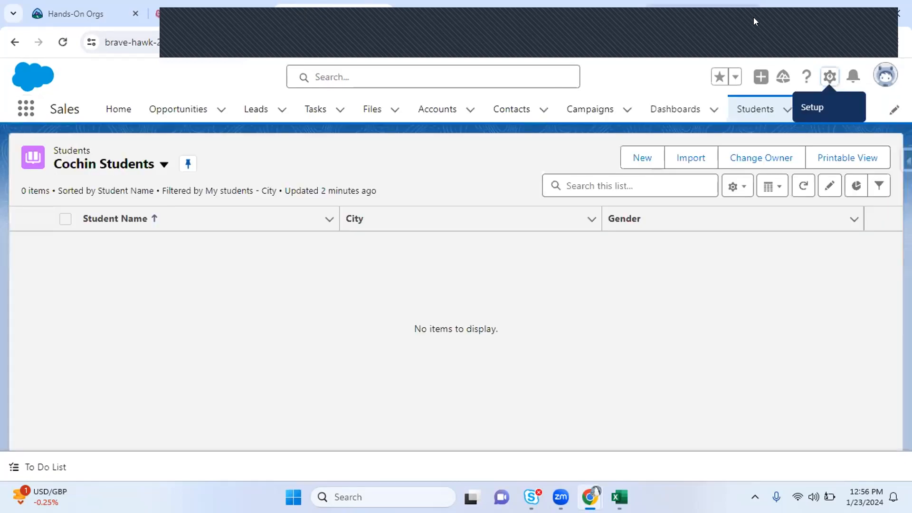
# Open the Reports page through an App Launcher search for 'repo'
pyautogui.click(700, 15)
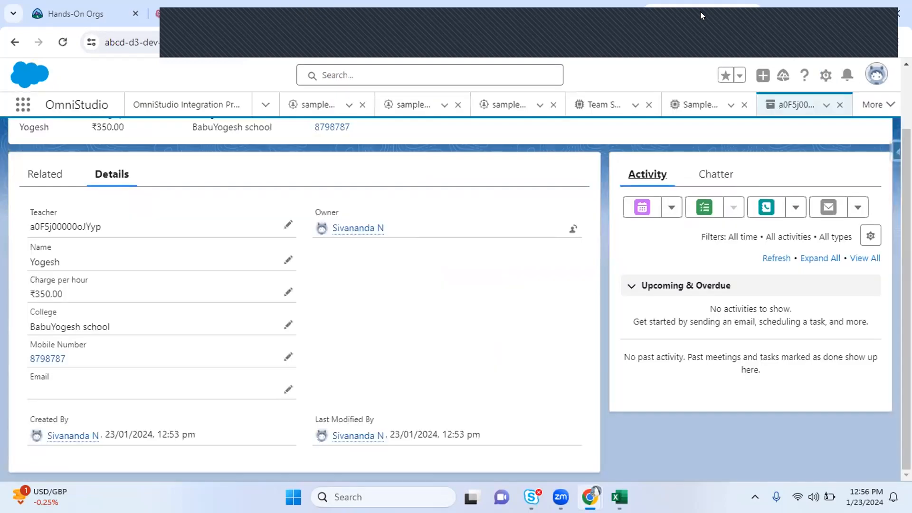
pyautogui.click(18, 110)
pyautogui.write('repo')
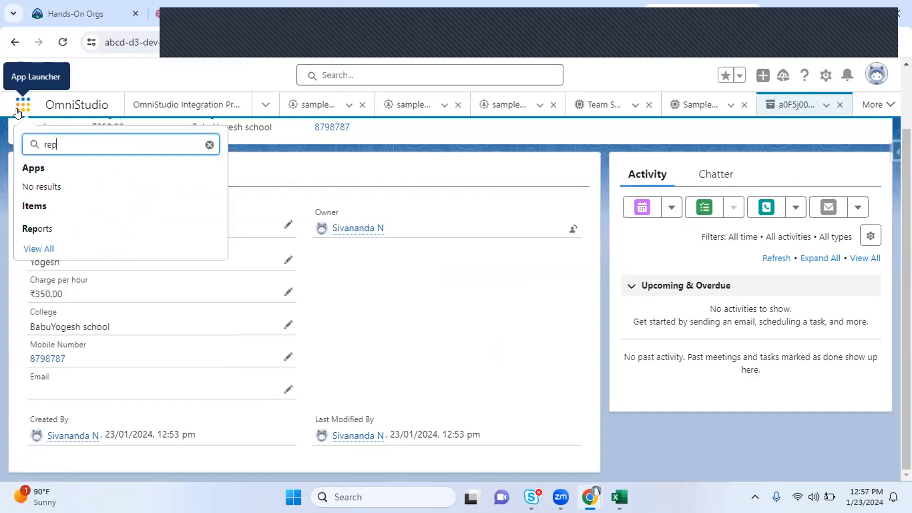
pyautogui.click(50, 227)
# Start a new report, search report types for 'teac' to find Teachers, then cancel
pyautogui.click(771, 155)
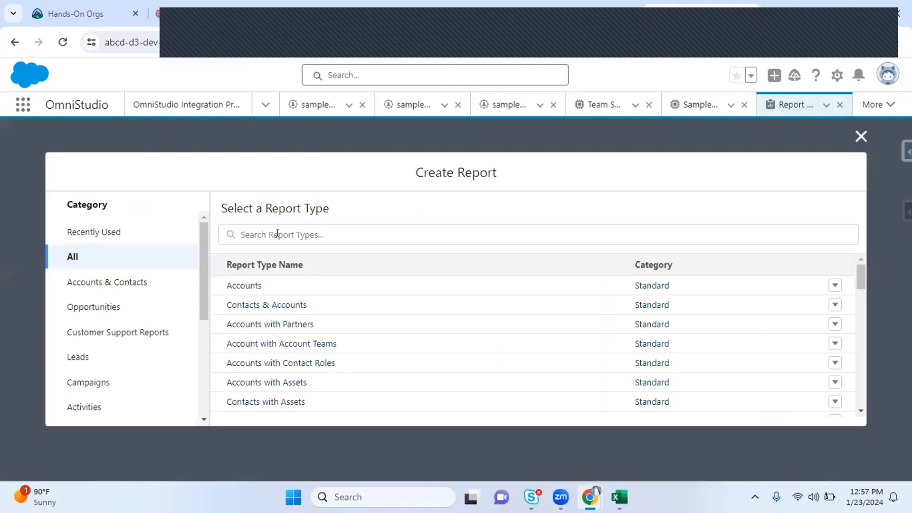
pyautogui.click(278, 233)
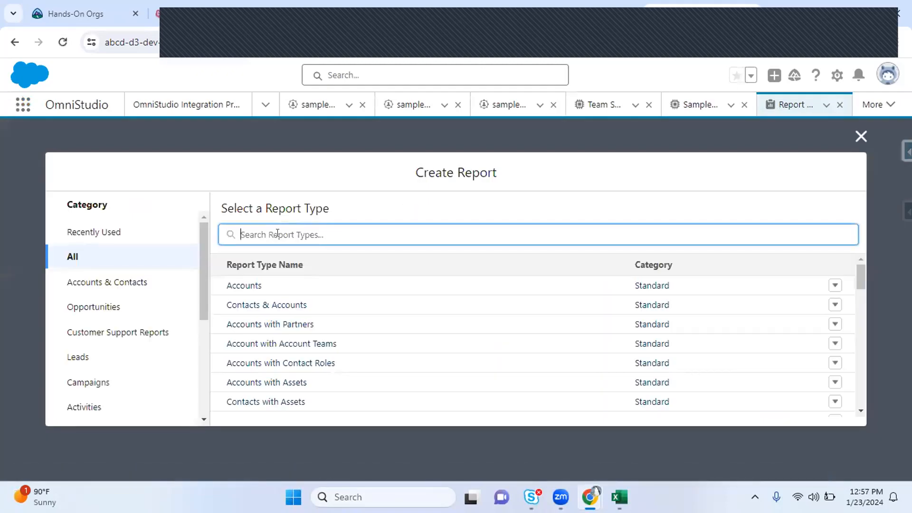
pyautogui.write('teac')
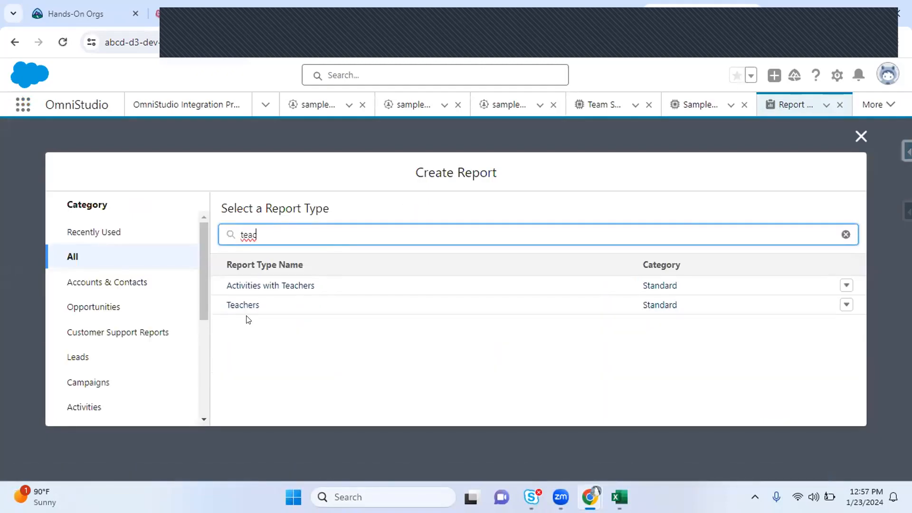
pyautogui.click(243, 306)
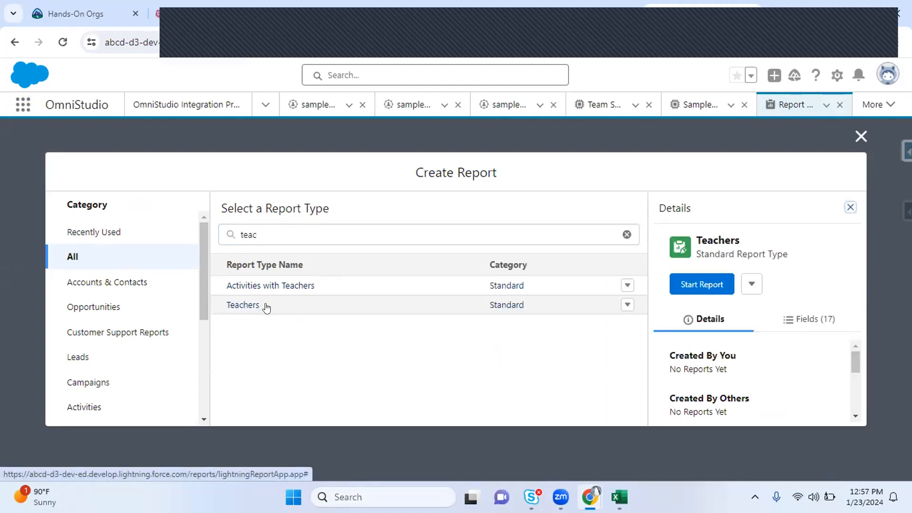
pyautogui.click(260, 233)
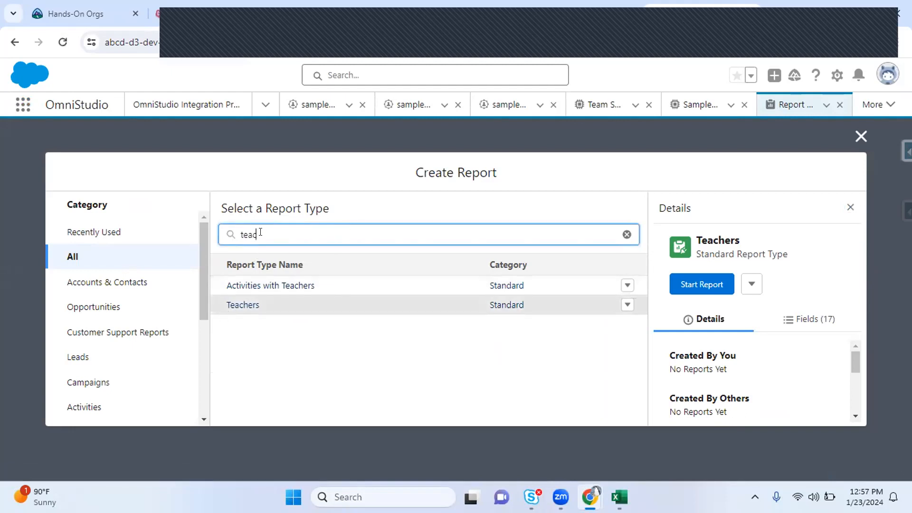
pyautogui.click(242, 305)
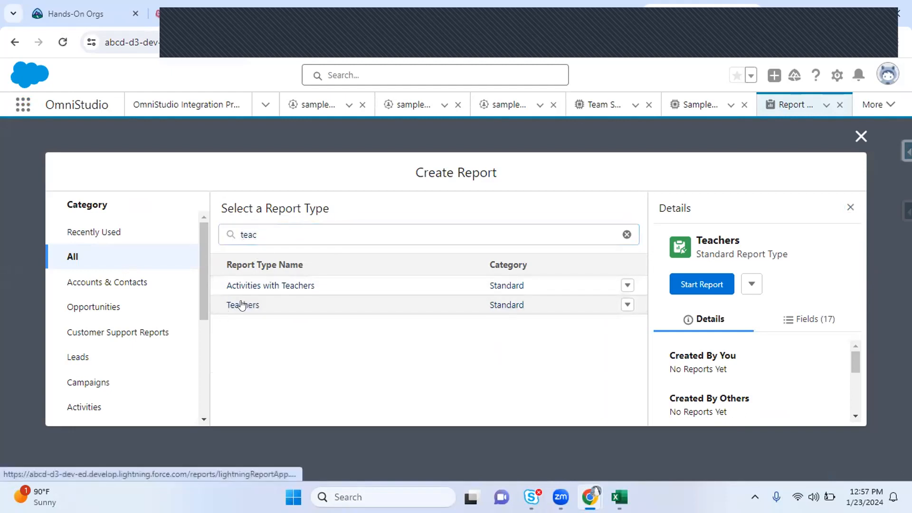
pyautogui.click(851, 140)
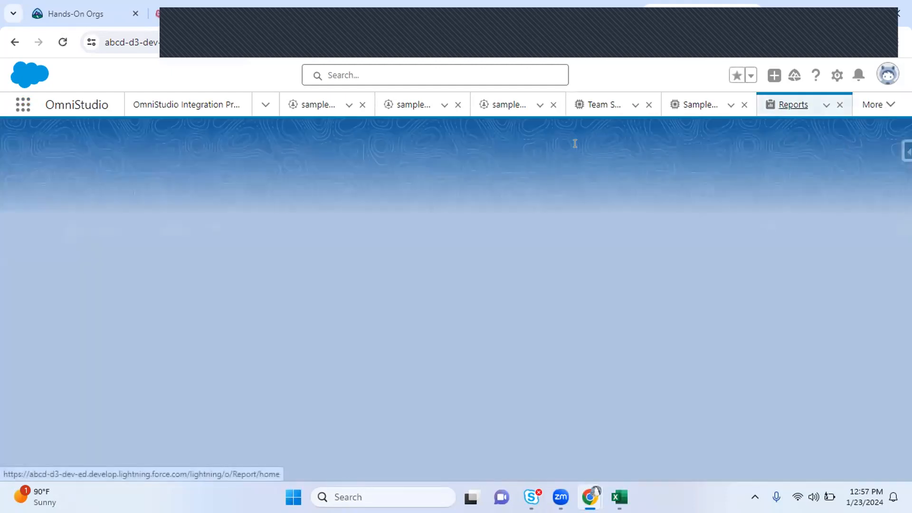
# In the other org, open and close Object Manager's Create menu, then go to Setup Home
pyautogui.click(314, 11)
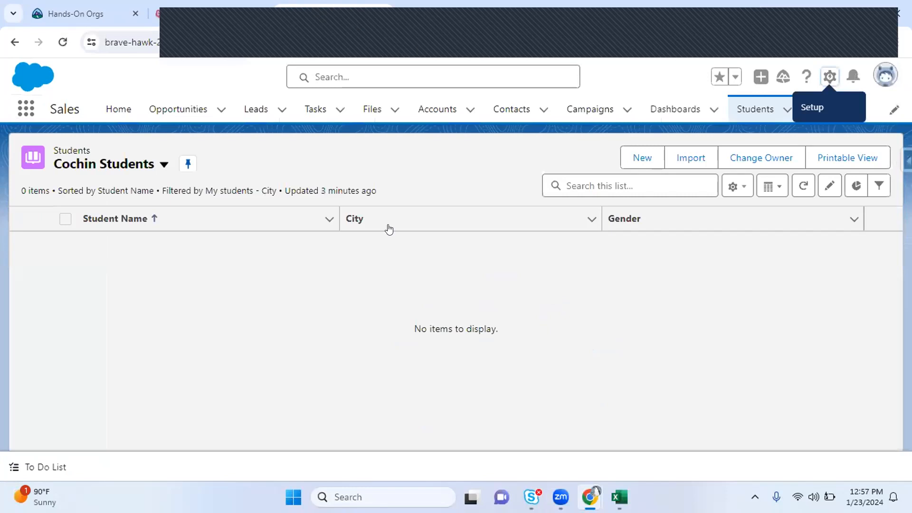
pyautogui.hotkey('ctrl', 'Tab')
pyautogui.click(840, 154)
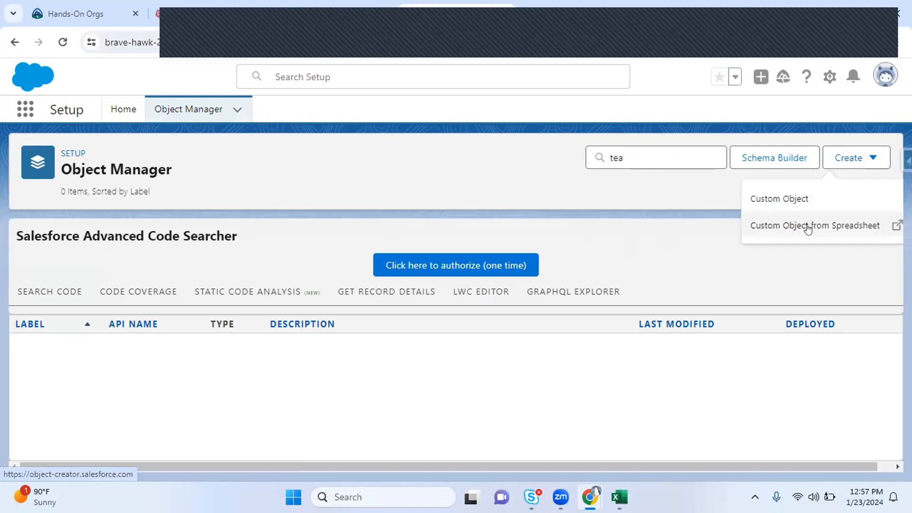
pyautogui.click(664, 253)
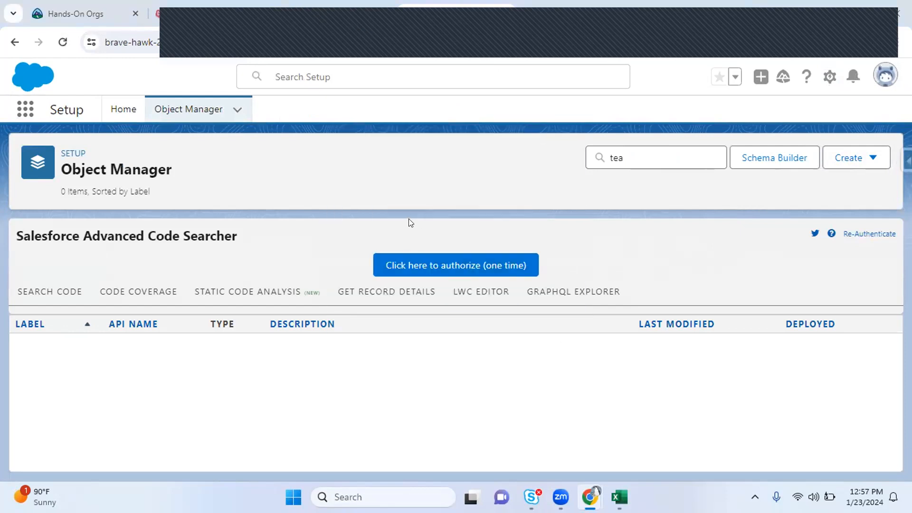
pyautogui.click(123, 110)
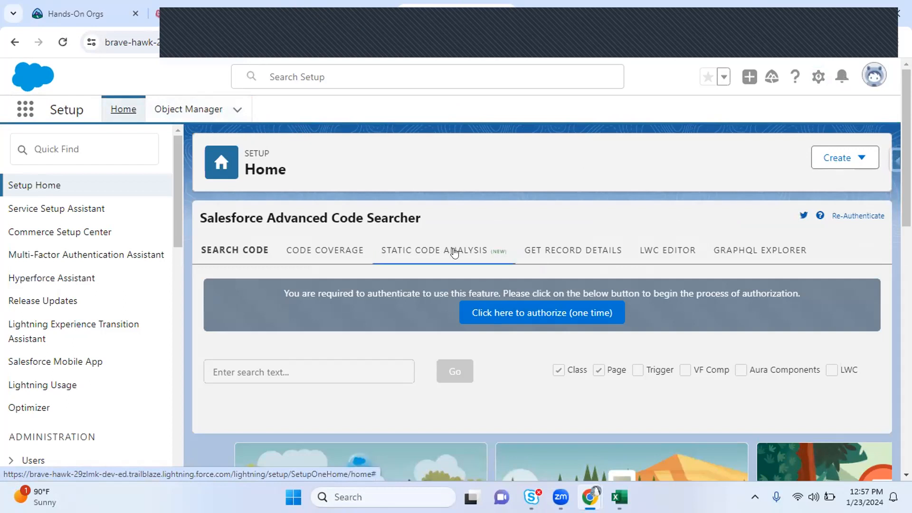
pyautogui.press('super+r')
# Launch Notepad, replace its text with 'Schema Builder', and return to the browser
pyautogui.press('Return')
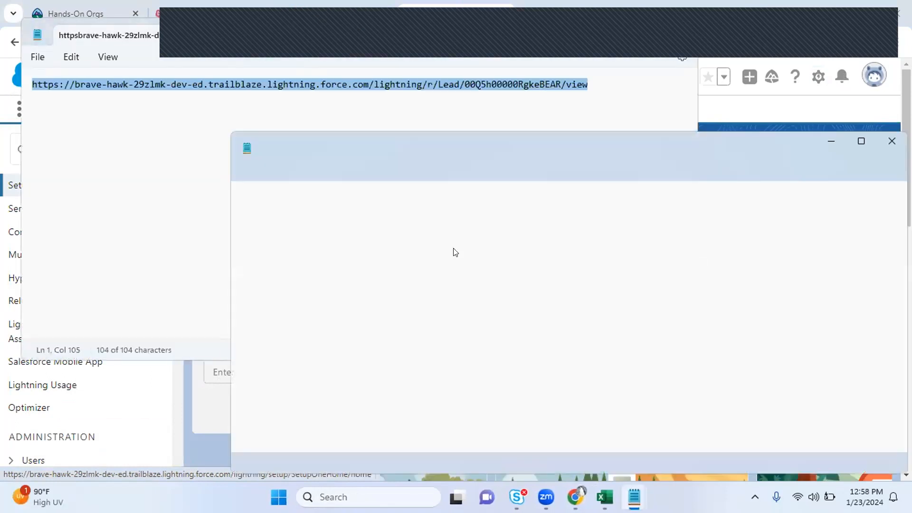
pyautogui.hotkey('ctrl', 'a')
pyautogui.write('S')
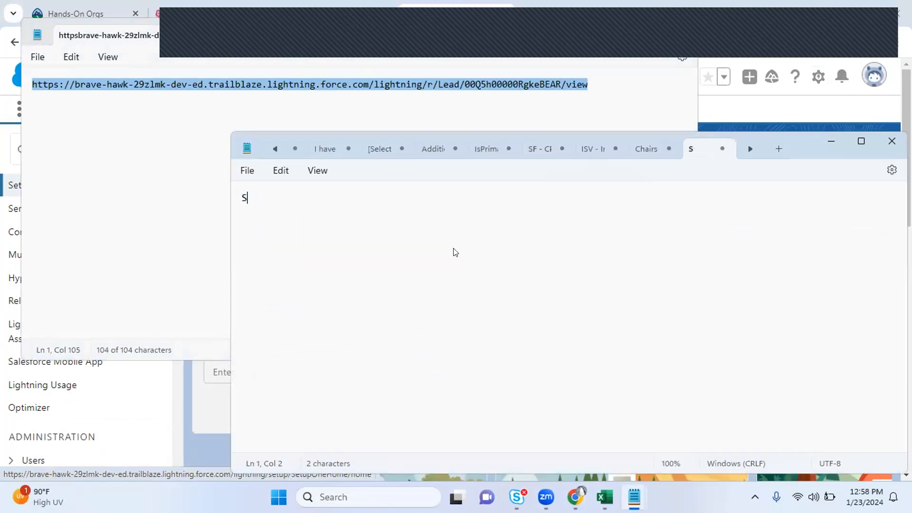
pyautogui.write('chema Builder')
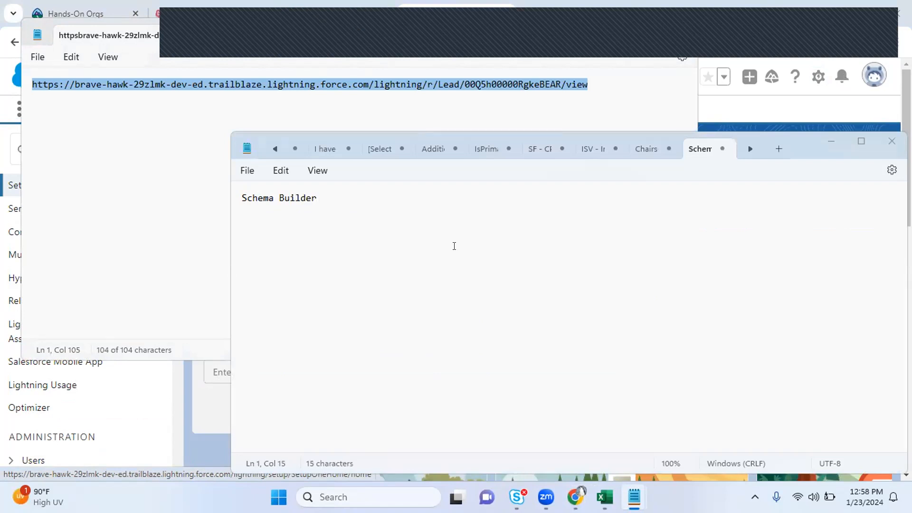
pyautogui.click(227, 221)
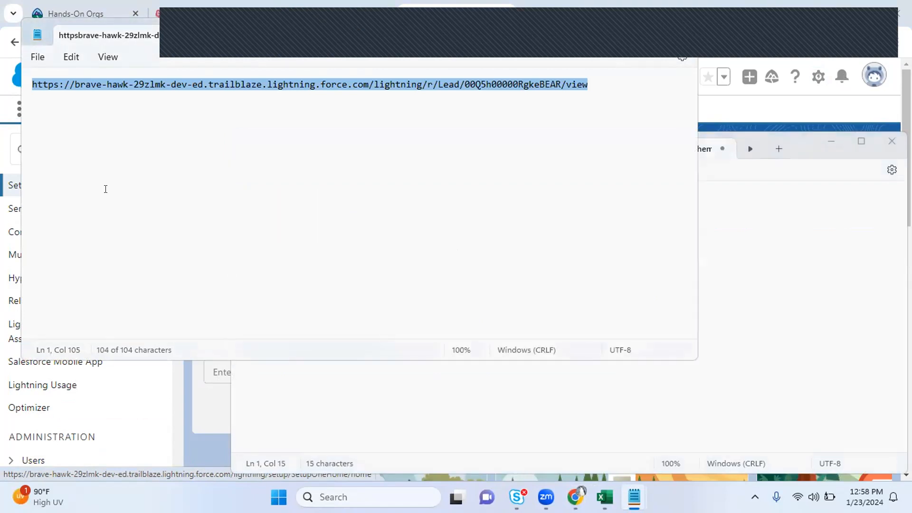
pyautogui.click(5, 139)
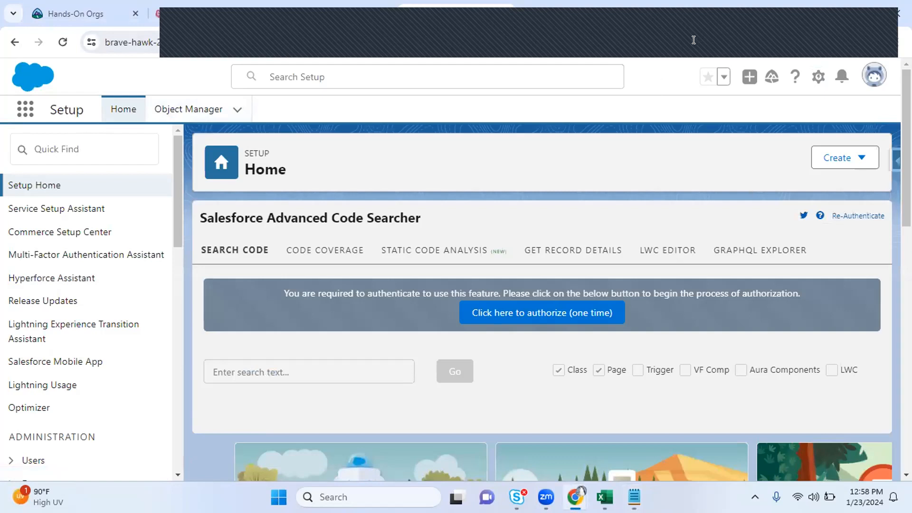
# Glance at the Reports tab's address, then switch to the Cochin Students list tab
pyautogui.click(688, 20)
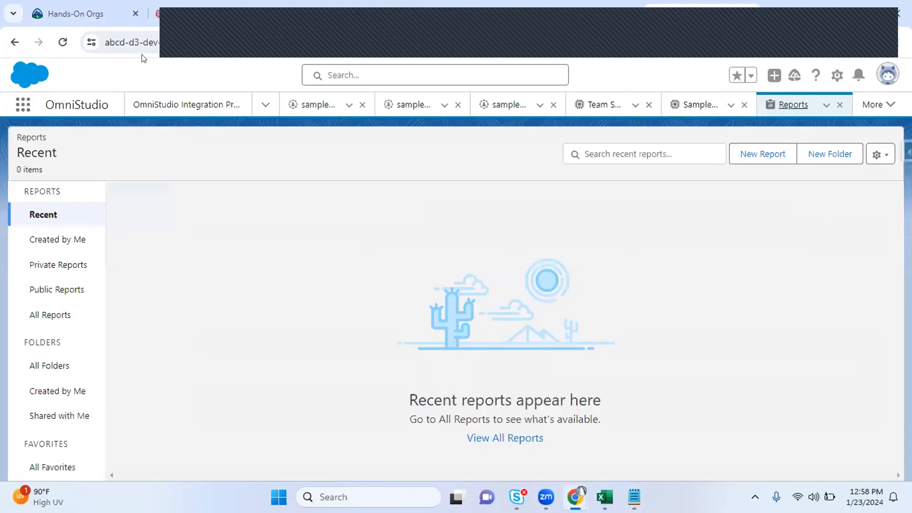
pyautogui.click(190, 43)
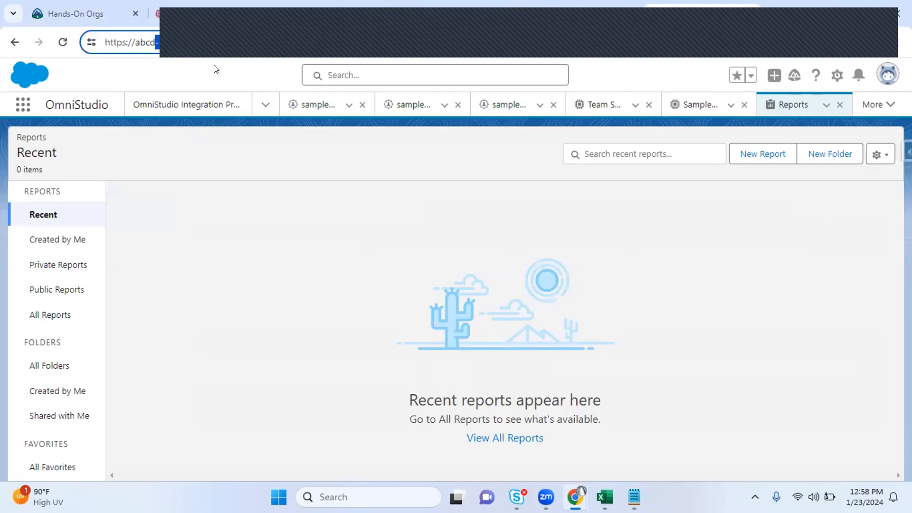
pyautogui.click(303, 4)
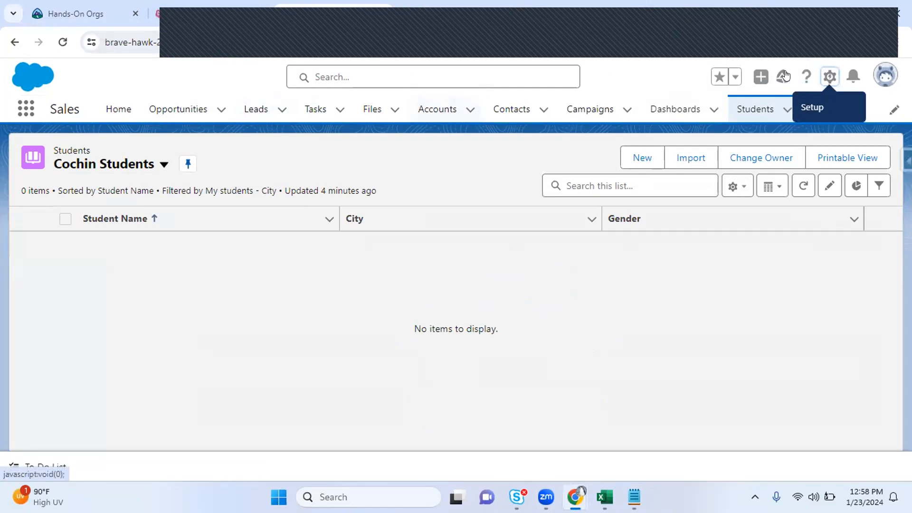
# Open Setup Home from the gear menu on the Cochin Students list
pyautogui.click(831, 78)
pyautogui.click(775, 122)
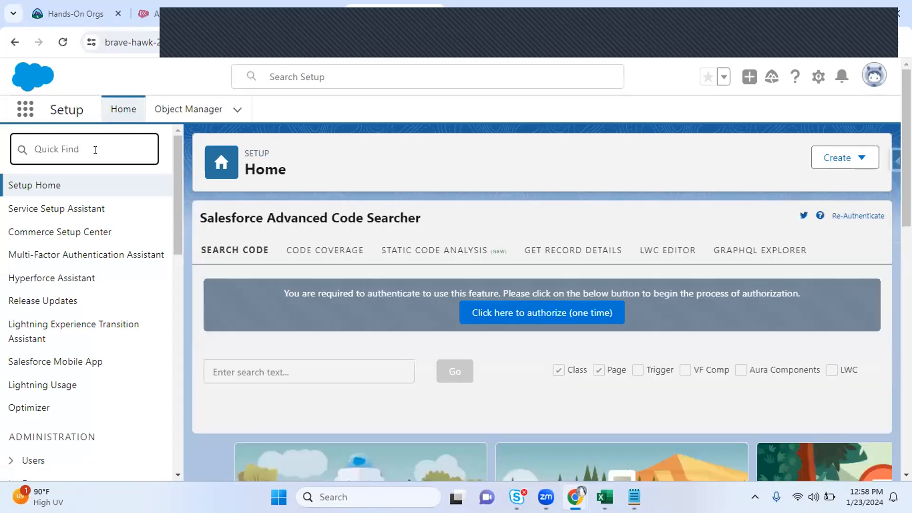
# Filter the Setup Quick Find by 'schema' to show Schema Settings and Schema Builder
pyautogui.write('schema')
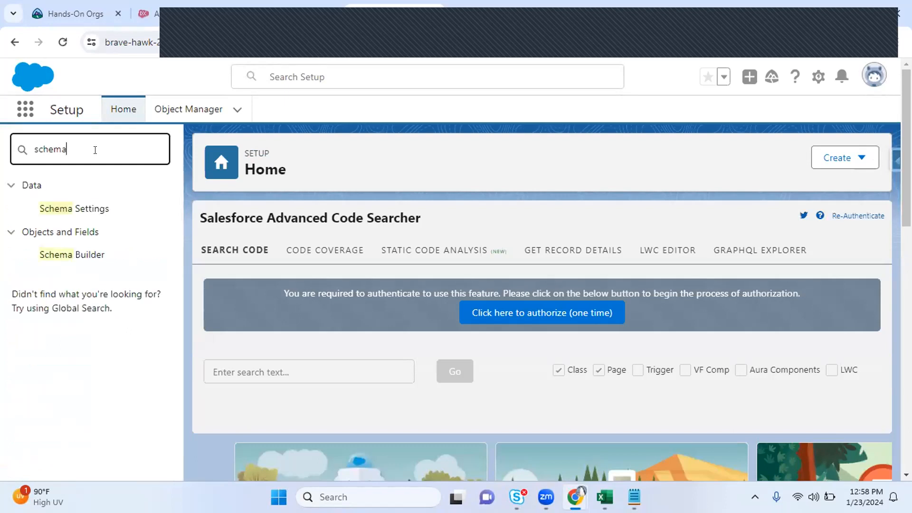
pyautogui.click(488, 48)
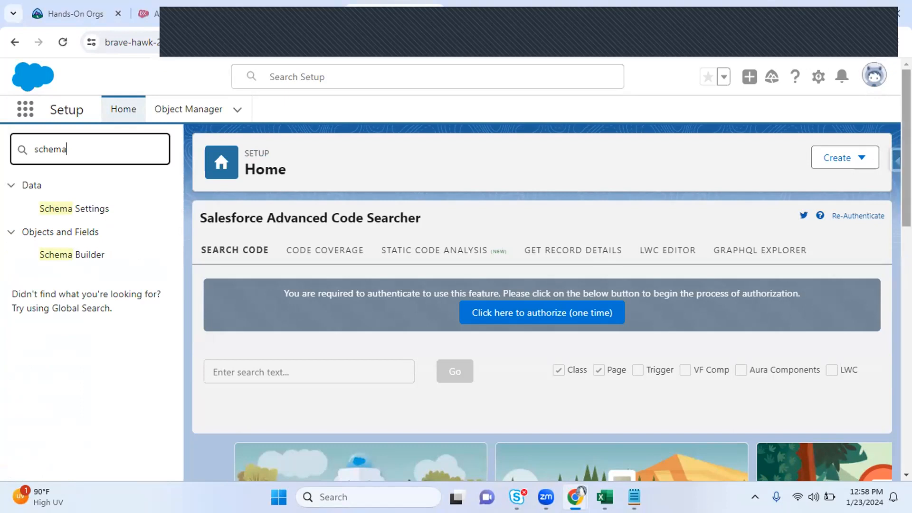
pyautogui.click(780, 18)
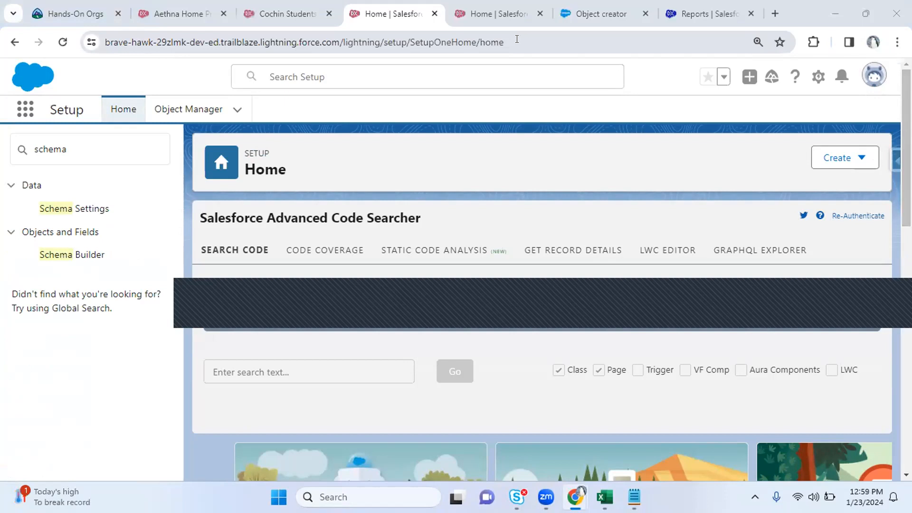
# Edit the browser address and return to the 'schema'-filtered Setup menu with Schema Settings and Schema Builder
pyautogui.hotkey('ctrl', 'l')
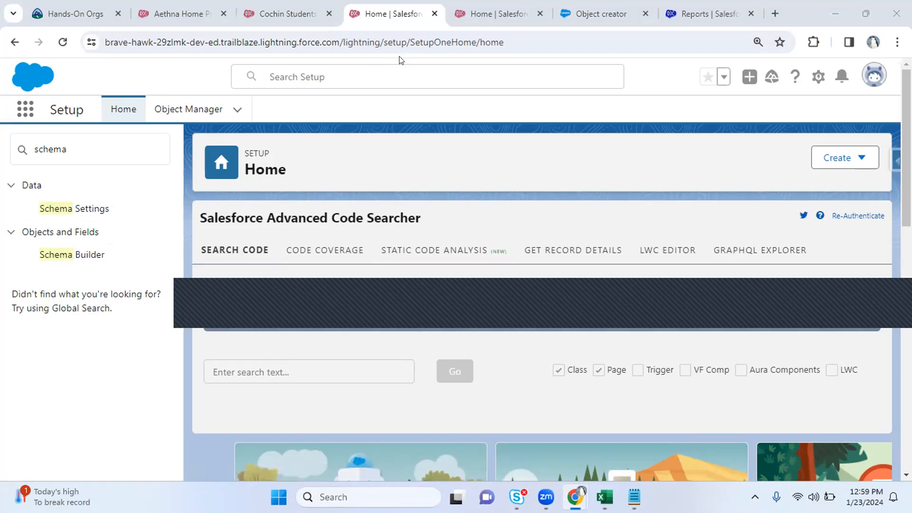
pyautogui.click(358, 41)
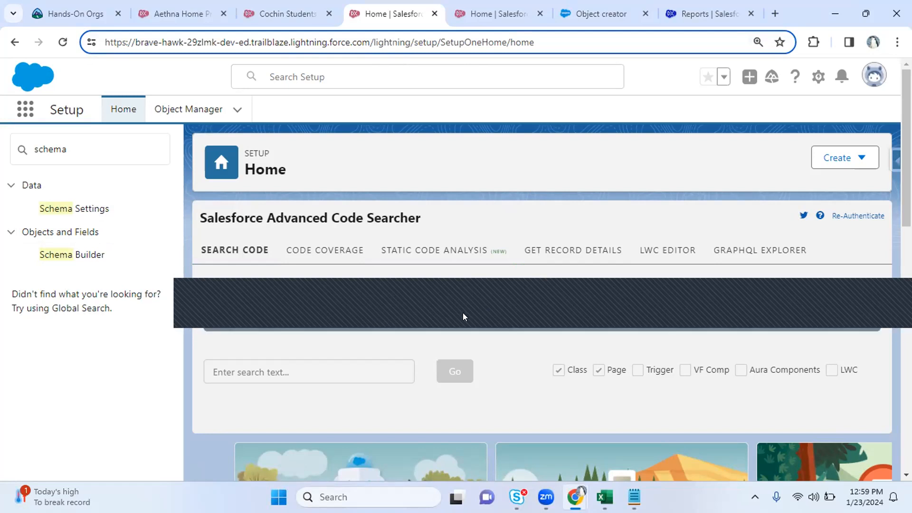
pyautogui.click(893, 296)
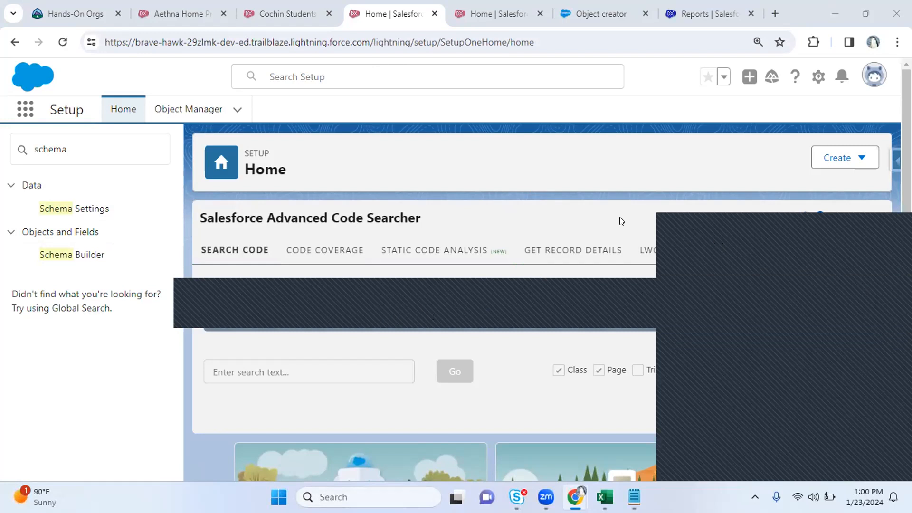
pyautogui.click(599, 209)
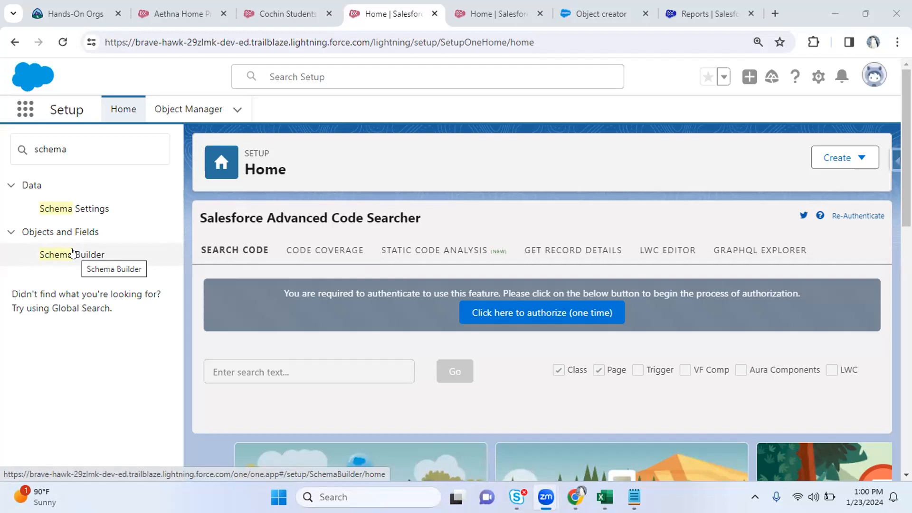
# Open Schema Builder, then launch Setup in a new tab from the Cochin Students gear menu
pyautogui.click(58, 155)
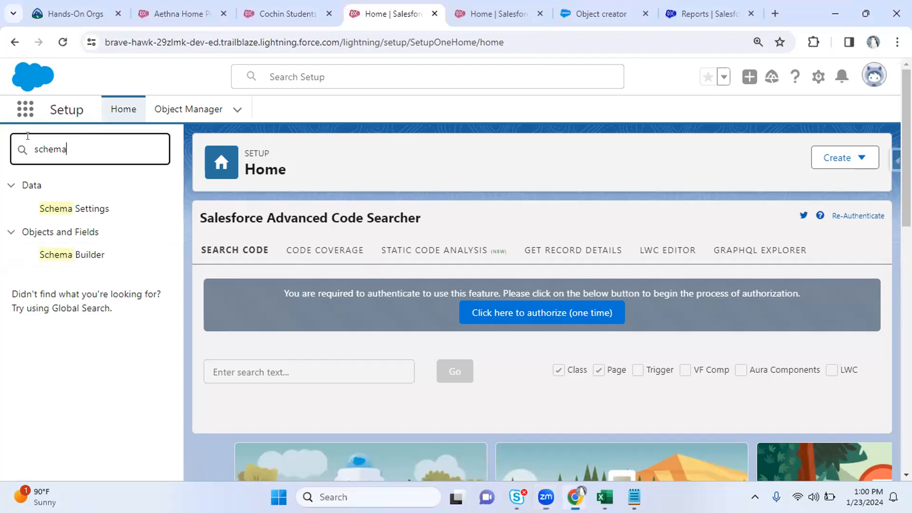
pyautogui.click(62, 262)
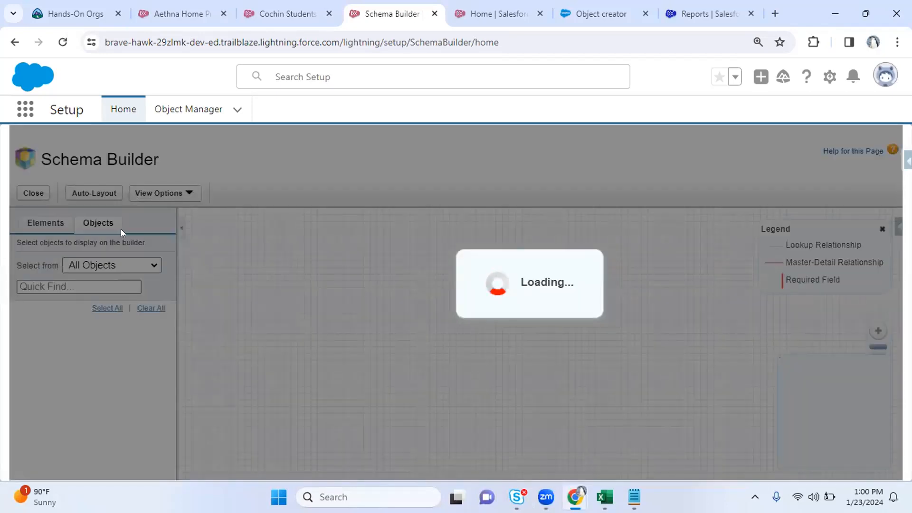
pyautogui.click(281, 13)
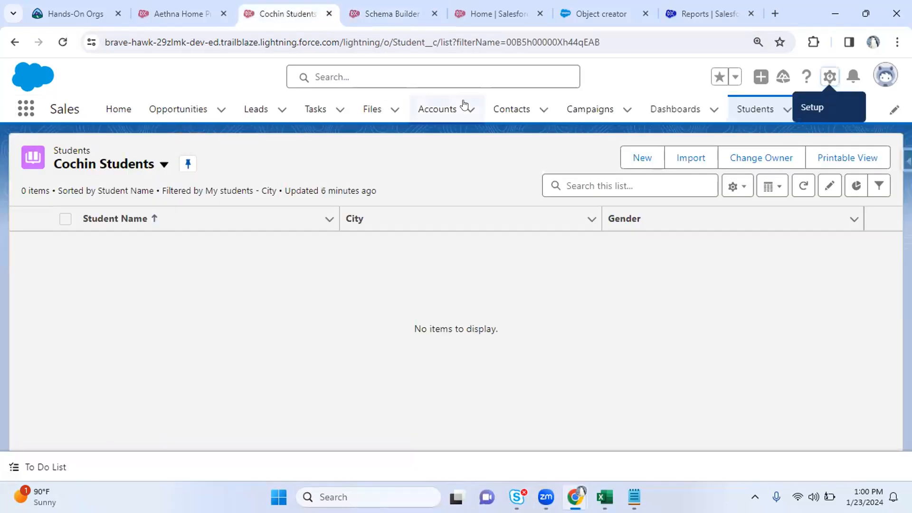
pyautogui.click(830, 76)
pyautogui.click(763, 116)
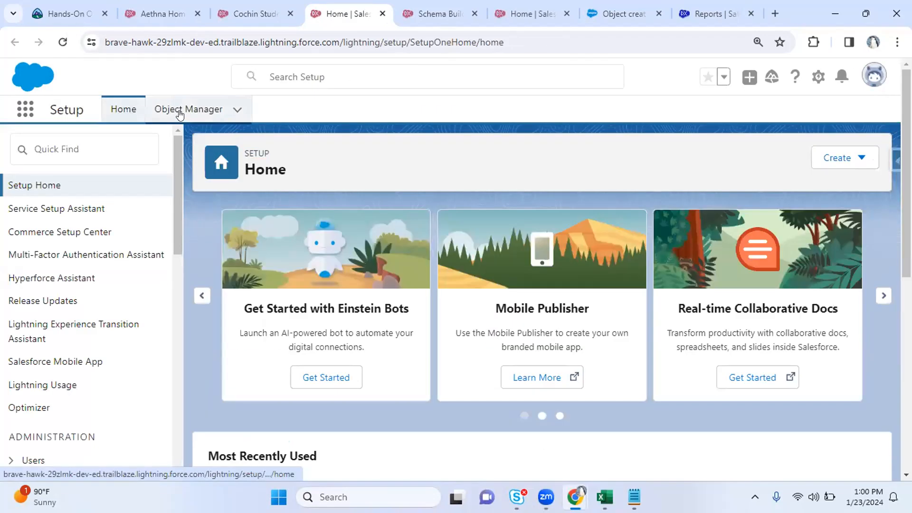
# Open Schema Builder from Object Manager's object-creation options
pyautogui.click(179, 113)
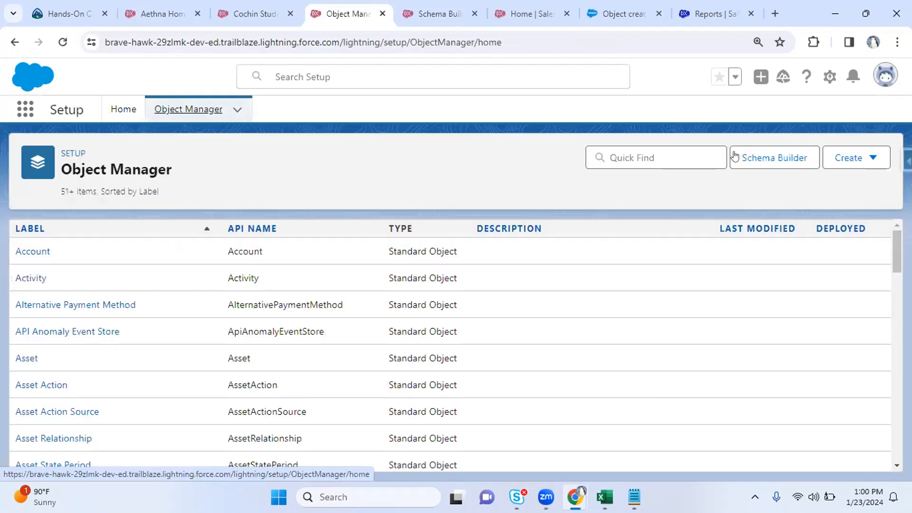
pyautogui.click(844, 159)
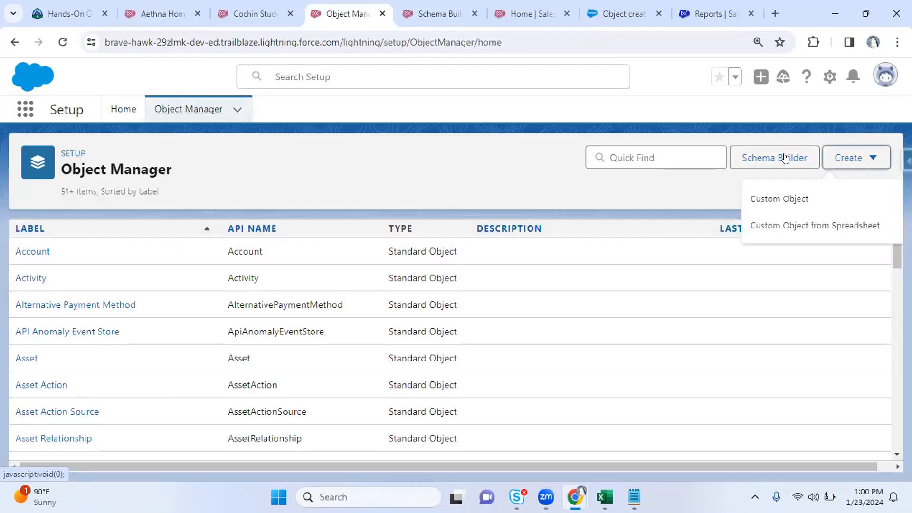
pyautogui.click(764, 159)
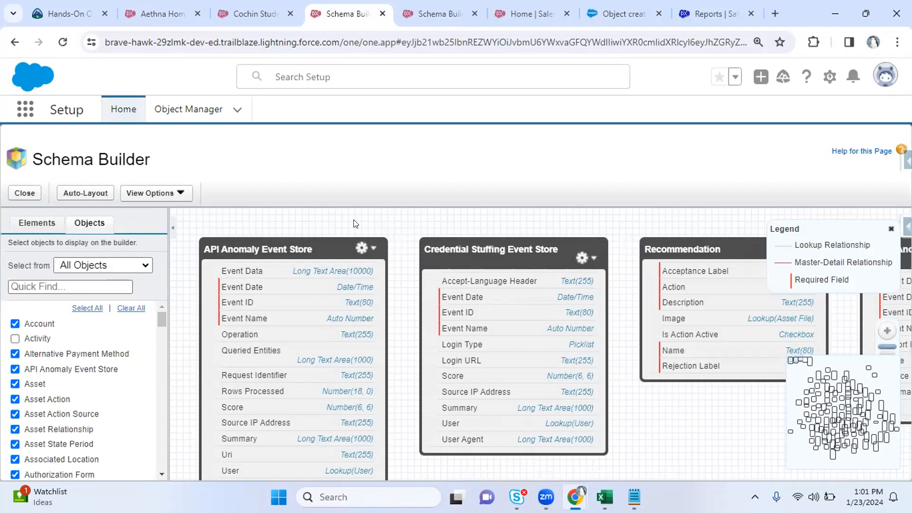
# Clear every object from the diagram and tick only Case for display
pyautogui.click(90, 309)
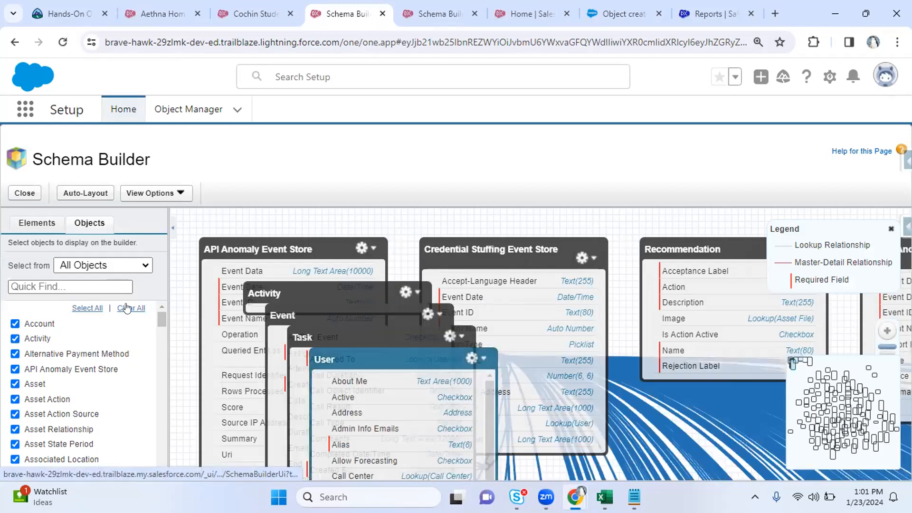
pyautogui.click(127, 309)
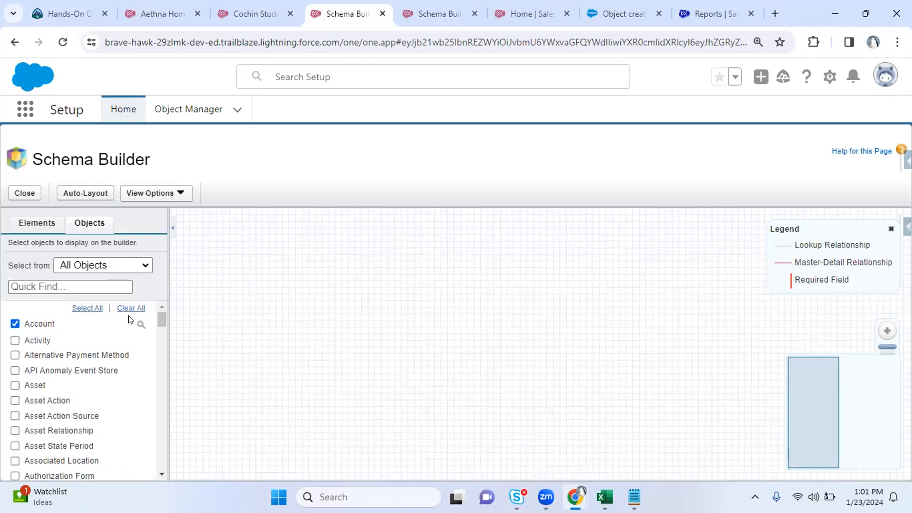
pyautogui.scroll(-5, 129, 319)
pyautogui.scroll(1, 157, 340)
pyautogui.click(14, 406)
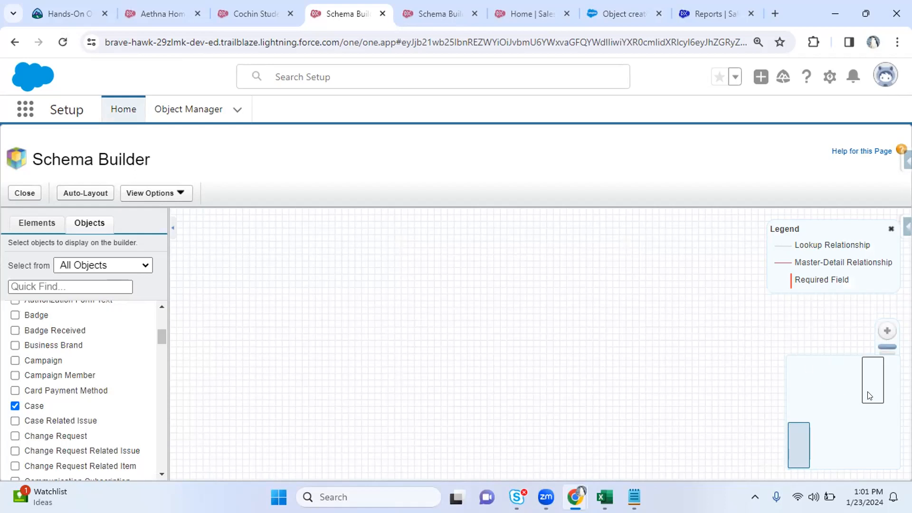
# Jump to the Case object via the minimap and drag it left into view
pyautogui.click(807, 441)
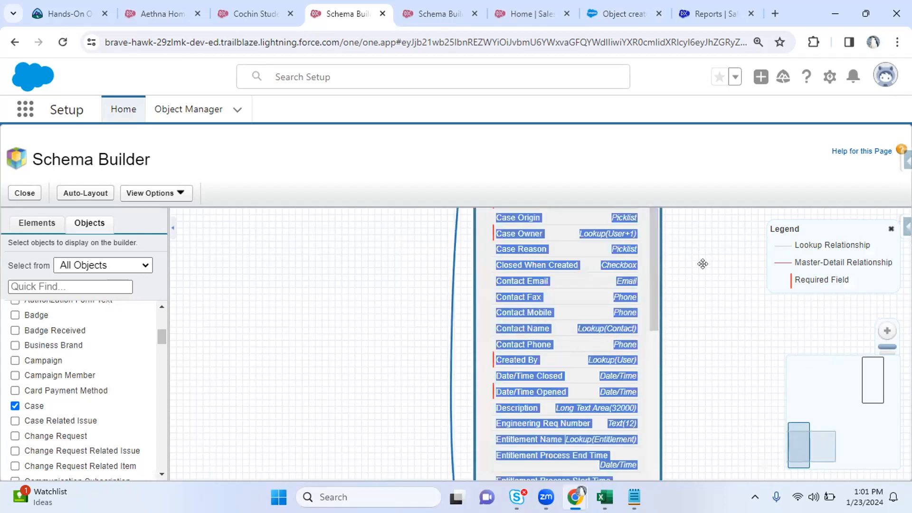
pyautogui.hotkey('ctrl', '-')
pyautogui.hotkey('ctrl', '-')
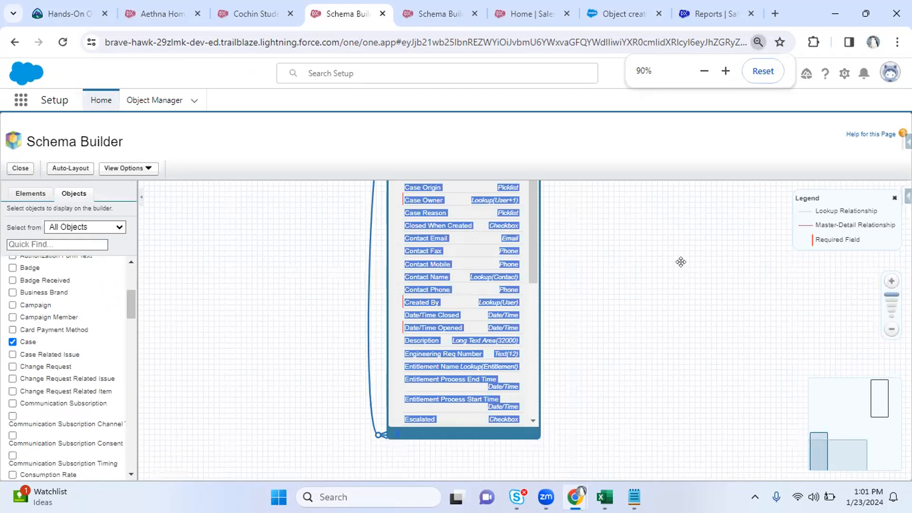
pyautogui.hotkey('ctrl', '+')
pyautogui.hotkey('ctrl', '+')
pyautogui.moveTo(561, 241); pyautogui.dragTo(521, 370)
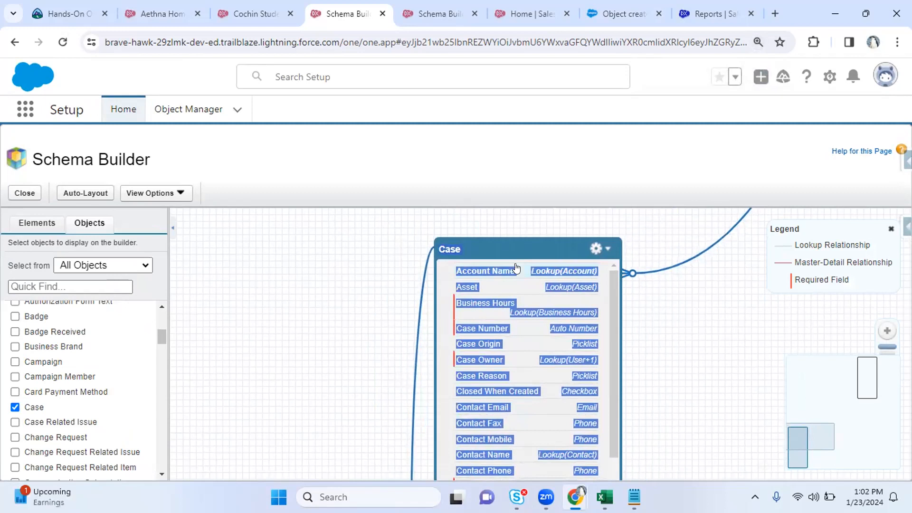
pyautogui.moveTo(615, 267); pyautogui.dragTo(479, 264)
# Bring in the related Account object and drag Case and Account apart to sit side by side
pyautogui.click(573, 257)
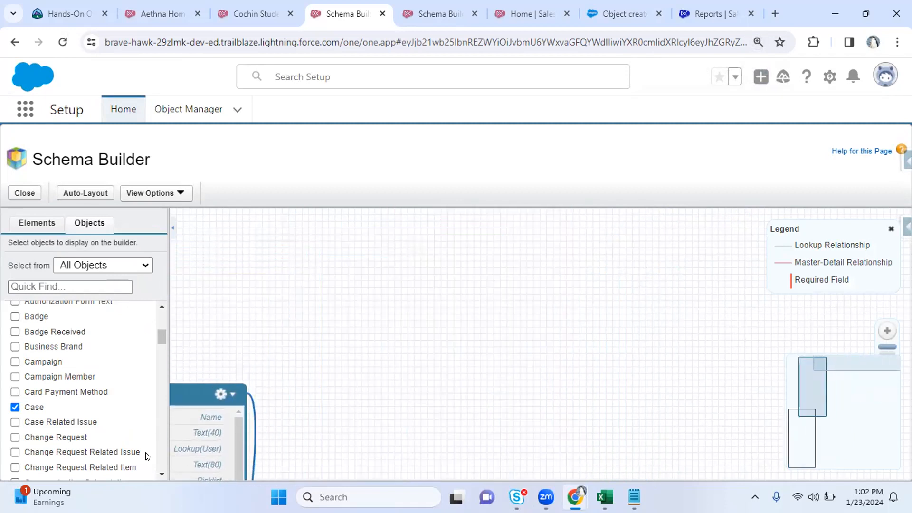
pyautogui.moveTo(289, 342); pyautogui.dragTo(514, 252)
pyautogui.scroll(-3, 285, 409)
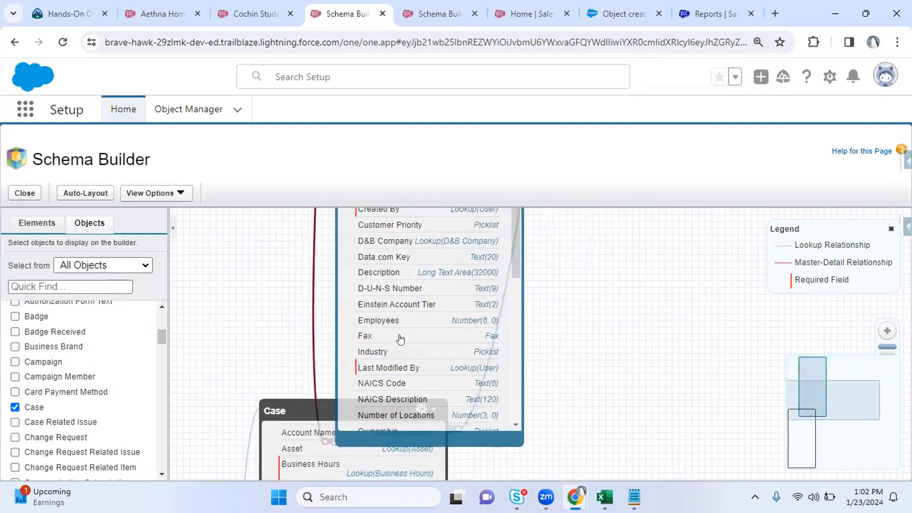
pyautogui.moveTo(400, 339); pyautogui.dragTo(569, 452)
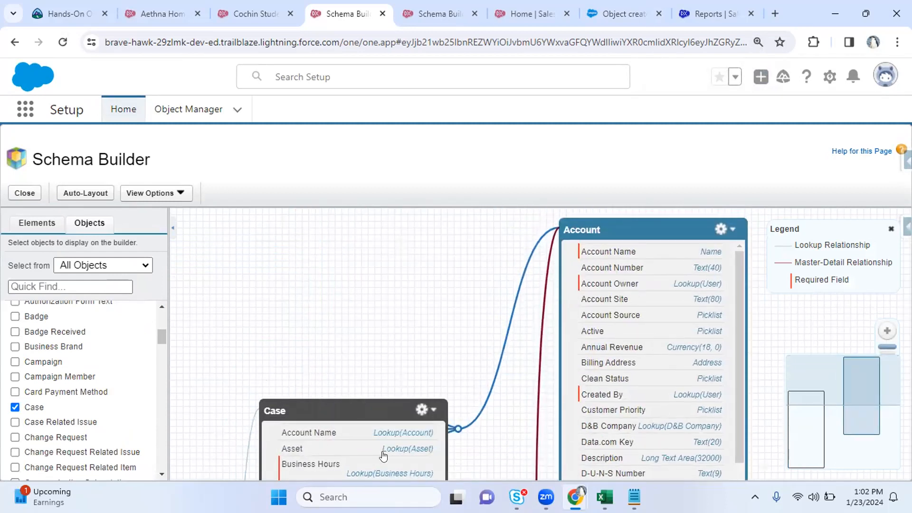
pyautogui.moveTo(317, 403); pyautogui.dragTo(273, 281)
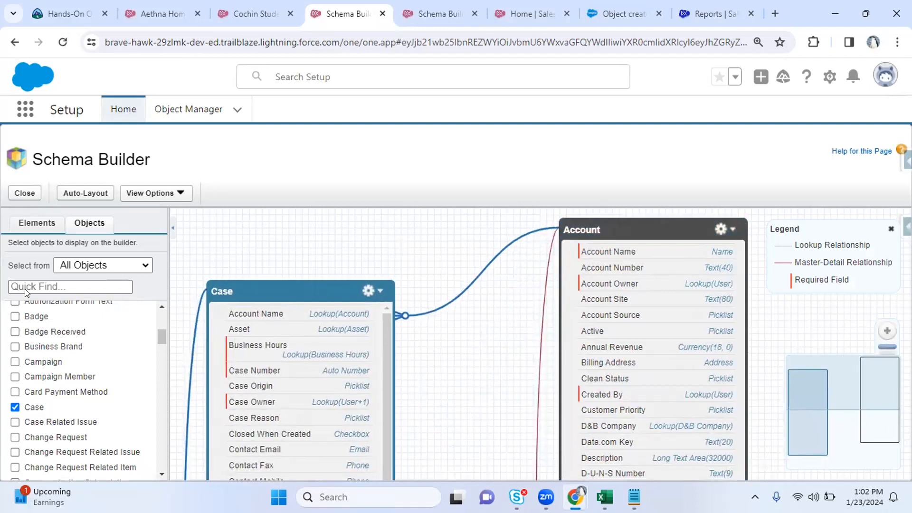
pyautogui.click(72, 268)
pyautogui.click(75, 280)
pyautogui.moveTo(273, 291); pyautogui.dragTo(267, 231)
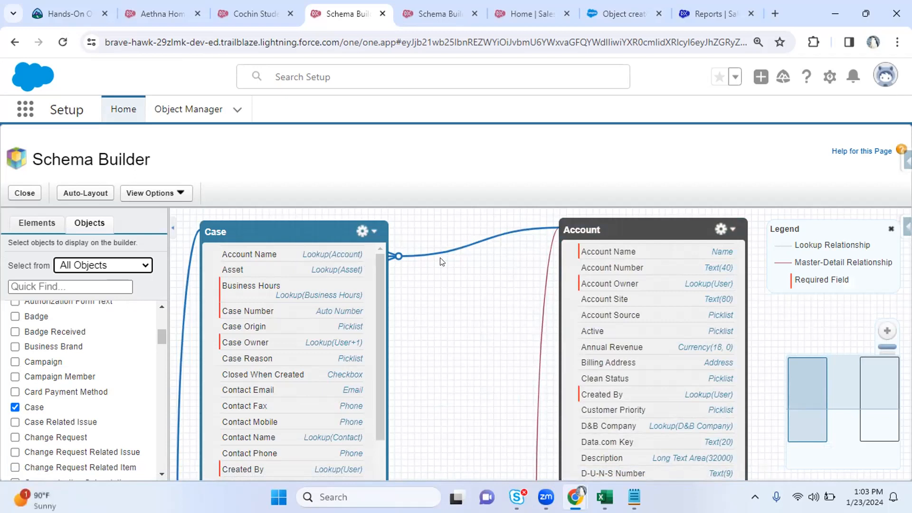
# Drag the Account box closer to Case and scroll around the diagram
pyautogui.click(587, 234)
pyautogui.moveTo(587, 235); pyautogui.dragTo(507, 240)
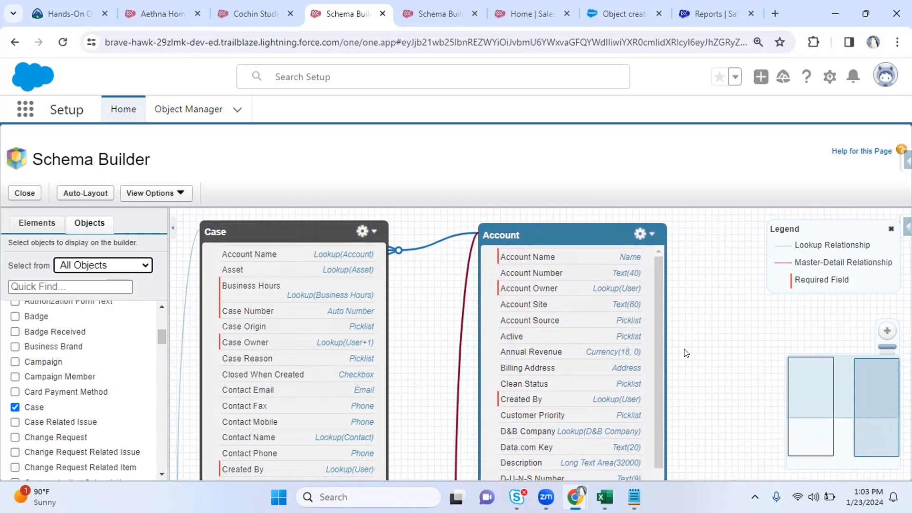
pyautogui.scroll(-3, 686, 352)
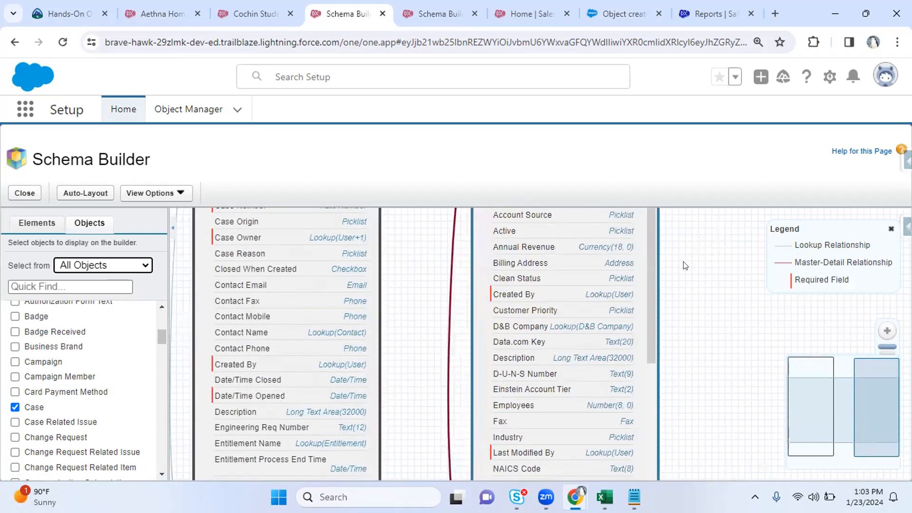
pyautogui.scroll(-3, 693, 332)
pyautogui.scroll(3, 695, 338)
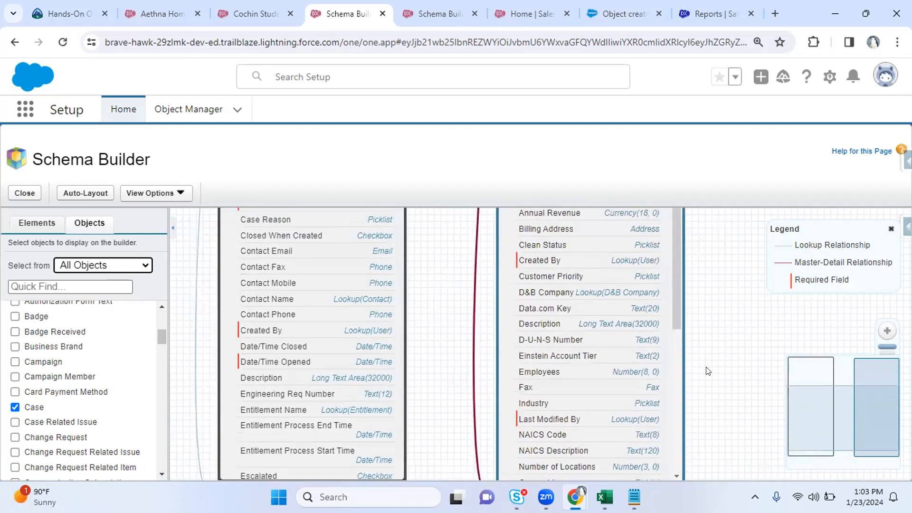
pyautogui.scroll(4, 706, 330)
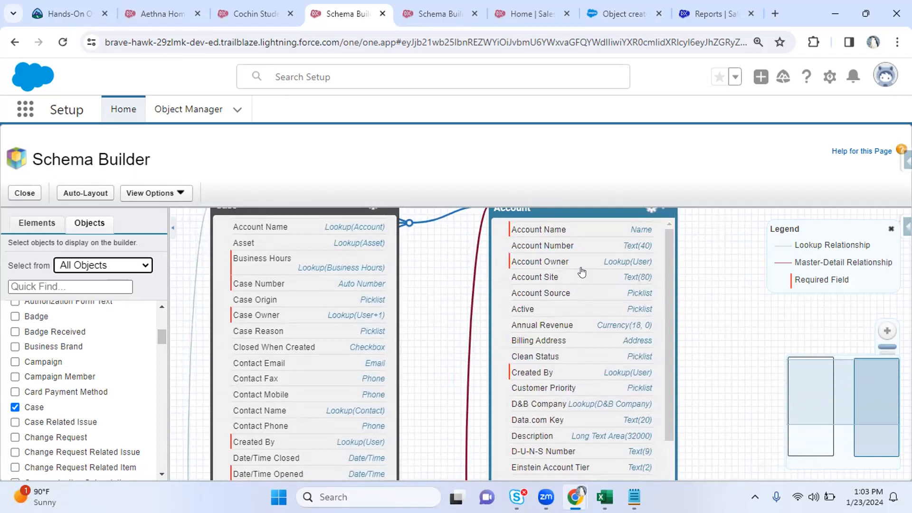
pyautogui.scroll(1, 715, 254)
pyautogui.scroll(-6, 710, 257)
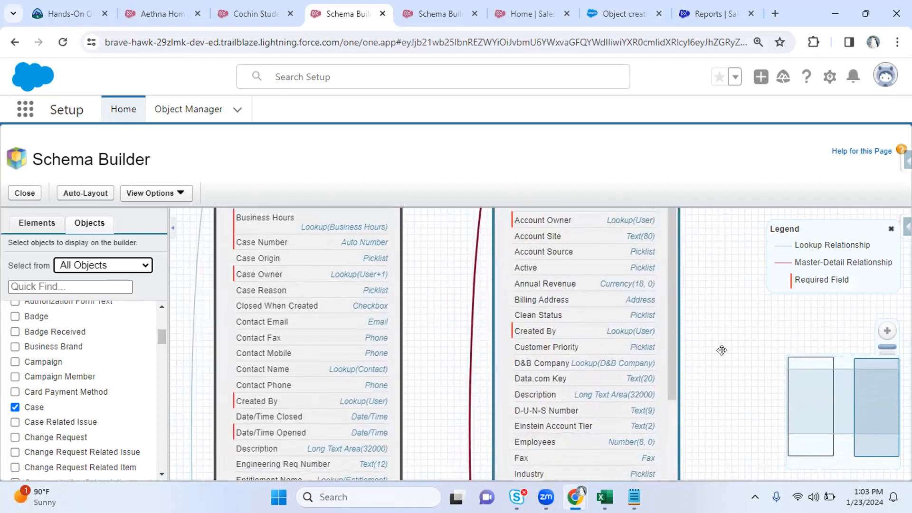
pyautogui.moveTo(457, 422)
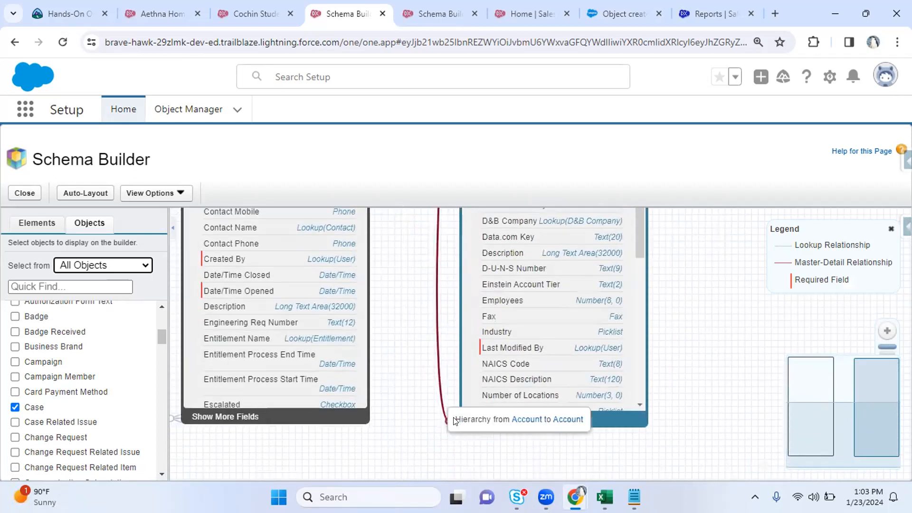
pyautogui.scroll(3, 710, 330)
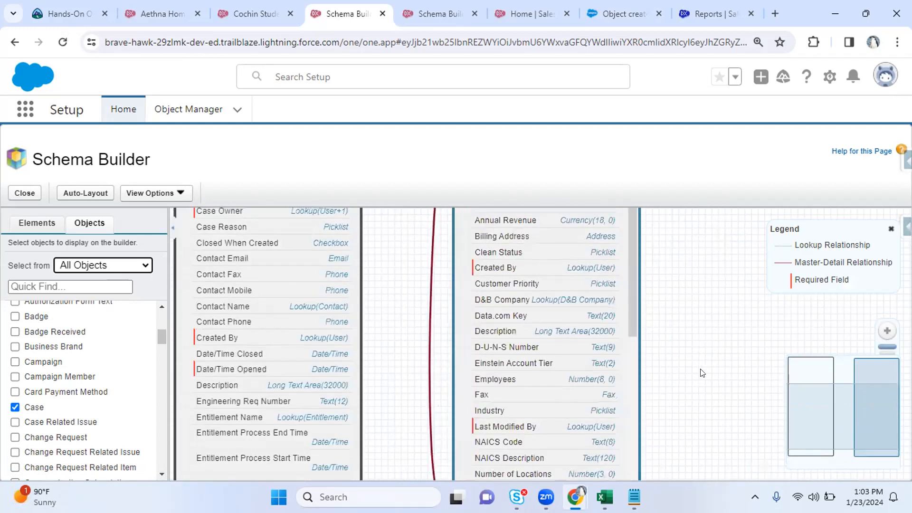
pyautogui.scroll(5, 695, 333)
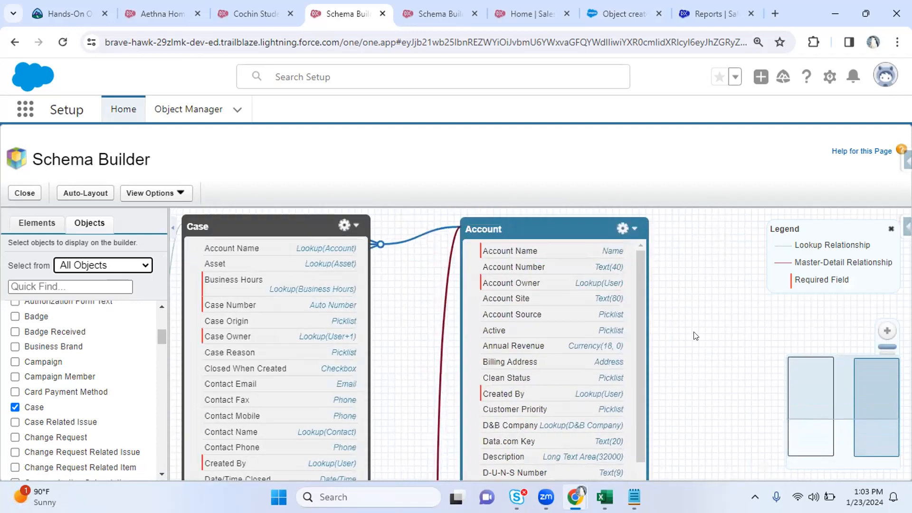
# Pan the diagram and drag the Case box over onto the Account box
pyautogui.click(630, 231)
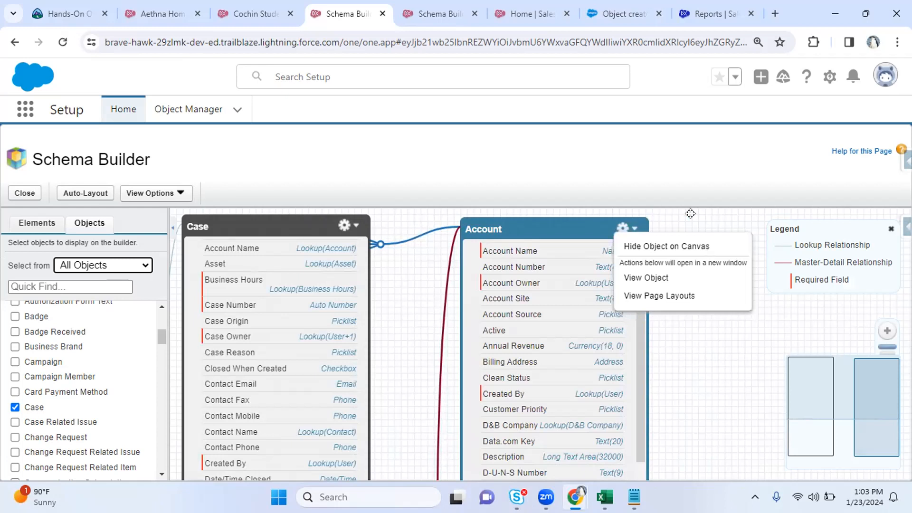
pyautogui.click(691, 213)
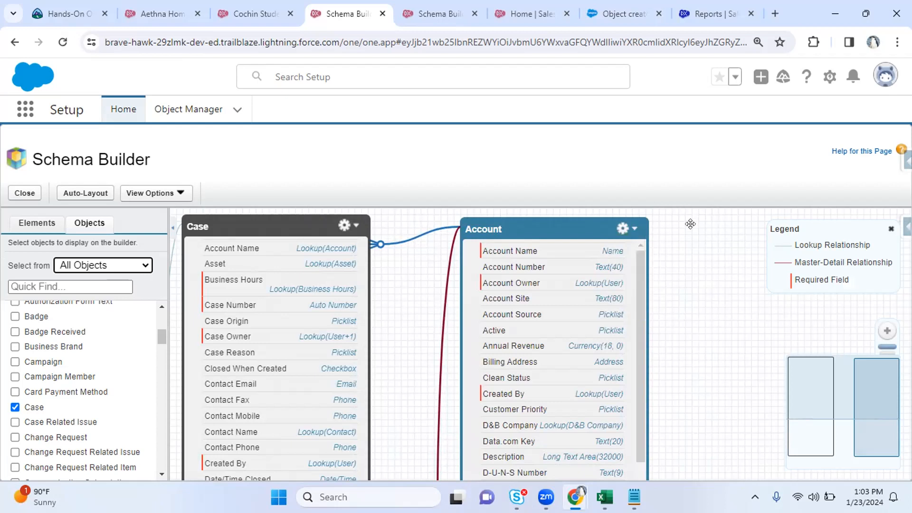
pyautogui.moveTo(679, 252); pyautogui.dragTo(775, 264)
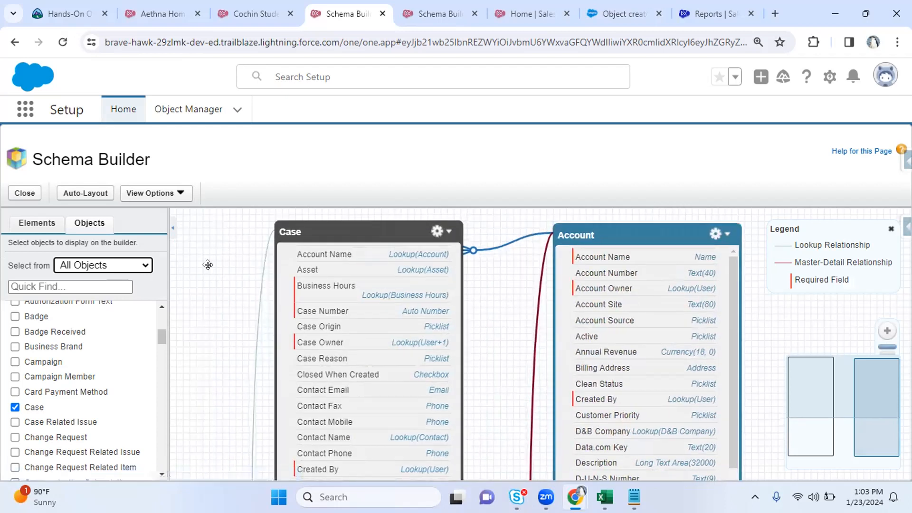
pyautogui.moveTo(219, 254); pyautogui.dragTo(214, 238)
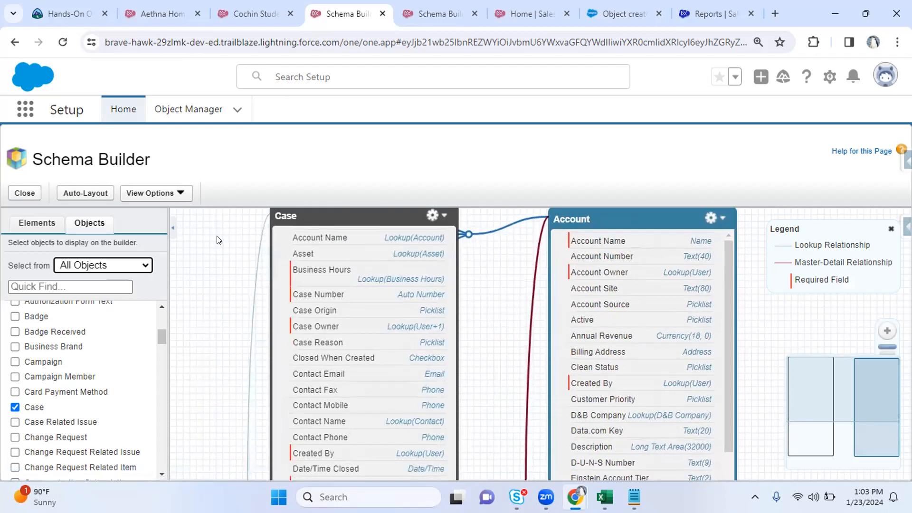
pyautogui.moveTo(310, 209); pyautogui.dragTo(458, 220)
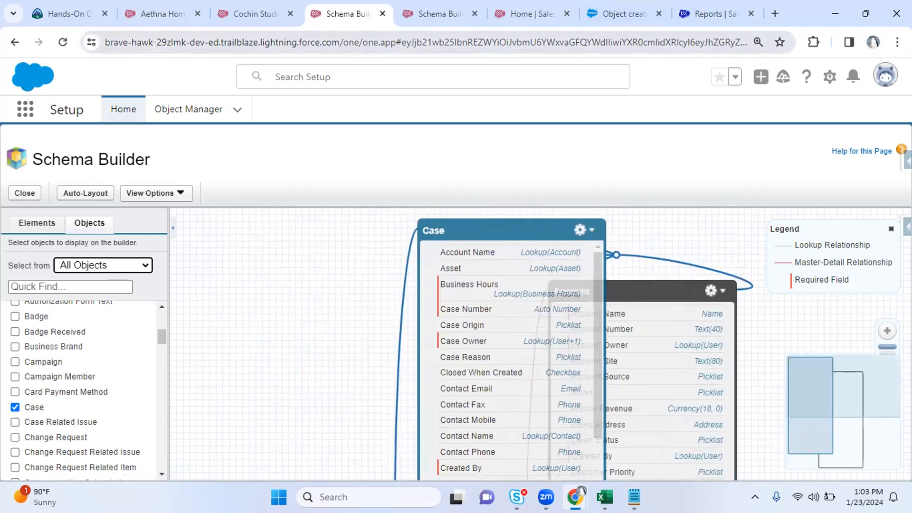
# Flip through the Reports and Cochin Students tabs, then come back to the Schema Builder tab
pyautogui.click(710, 13)
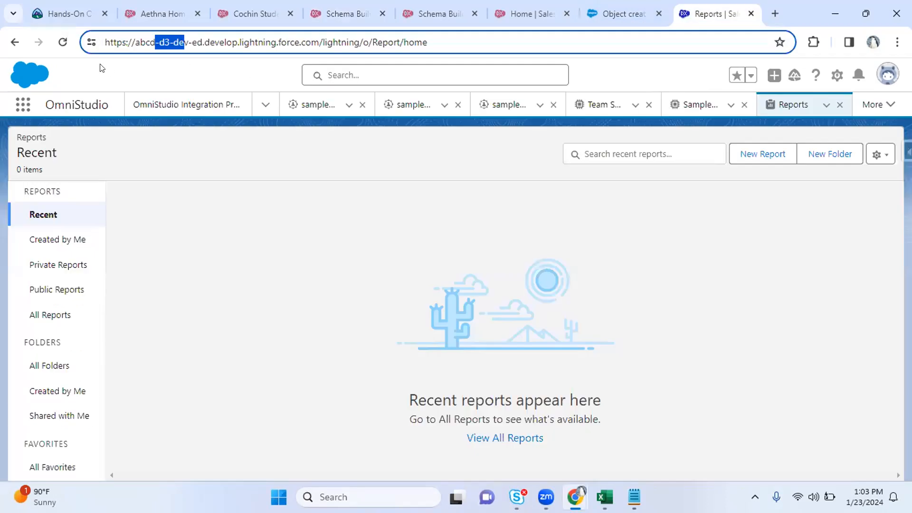
pyautogui.click(252, 10)
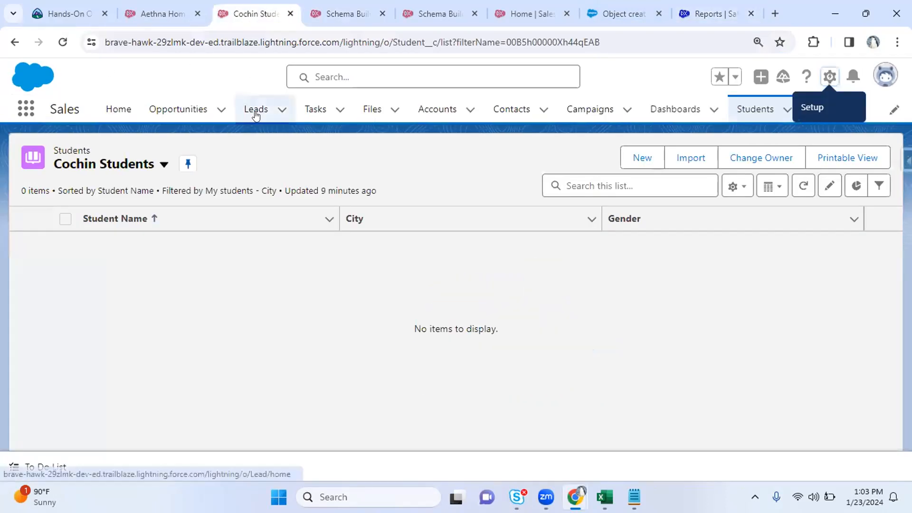
pyautogui.click(702, 15)
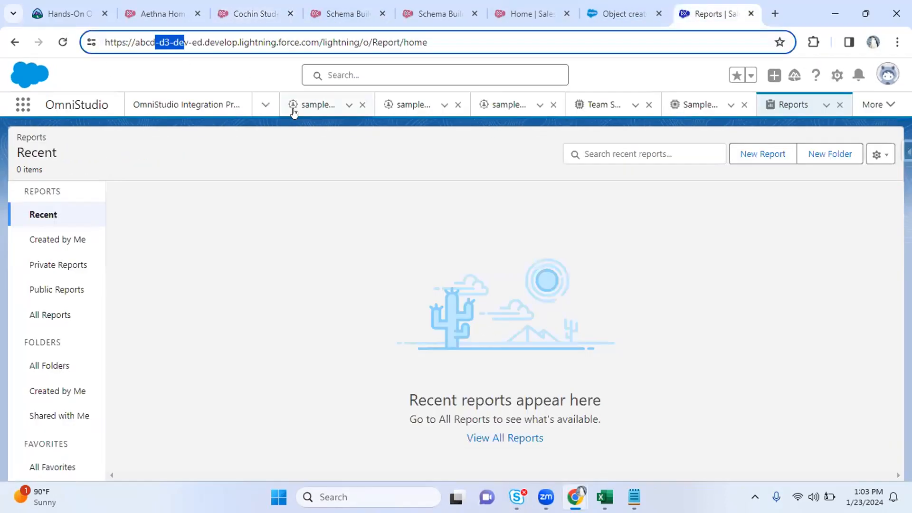
pyautogui.click(323, 11)
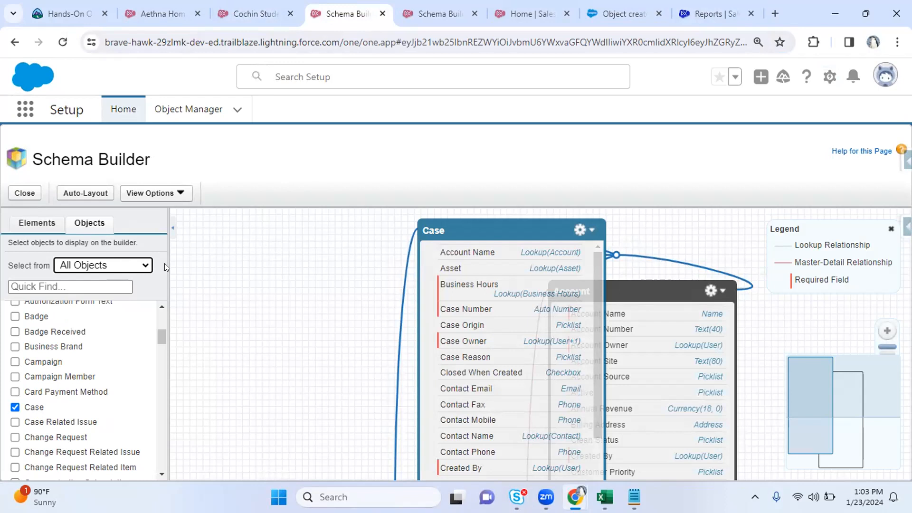
# Pan the canvas, drag Case off Account, and switch to the second Schema Builder tab
pyautogui.click(35, 225)
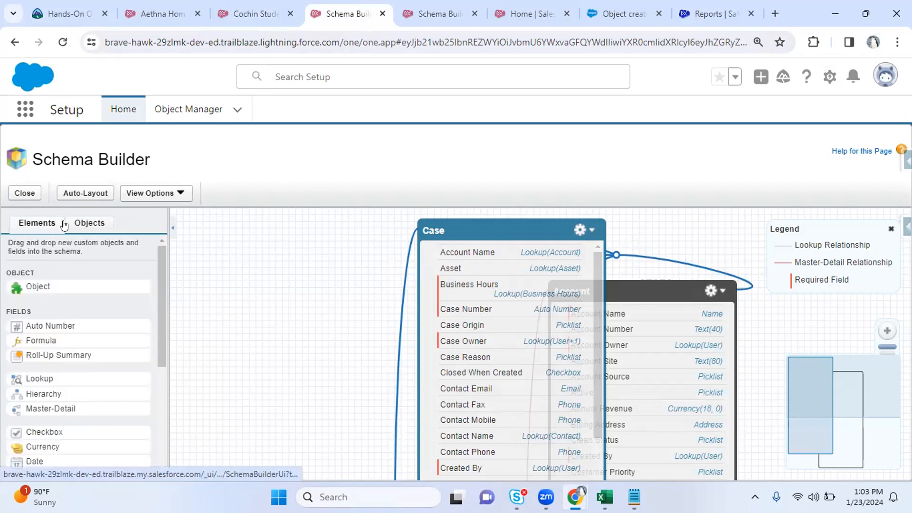
pyautogui.click(79, 225)
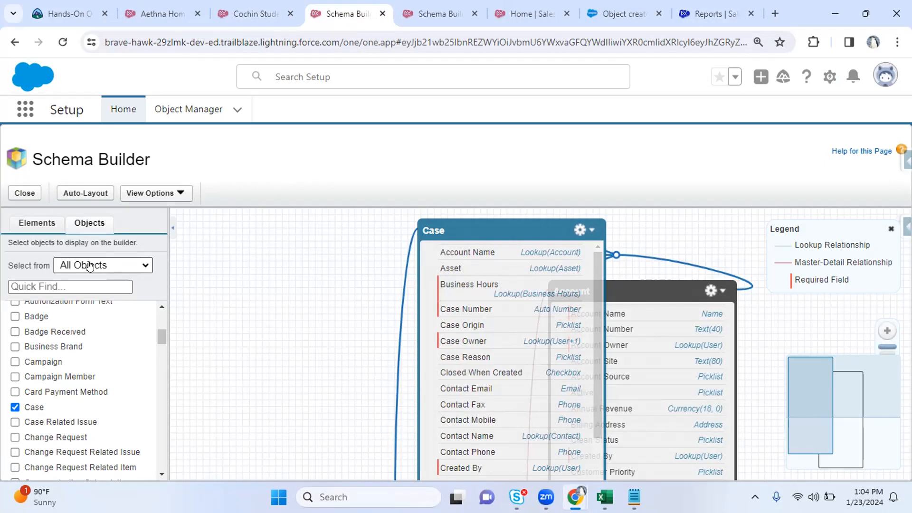
pyautogui.moveTo(368, 265); pyautogui.dragTo(318, 286)
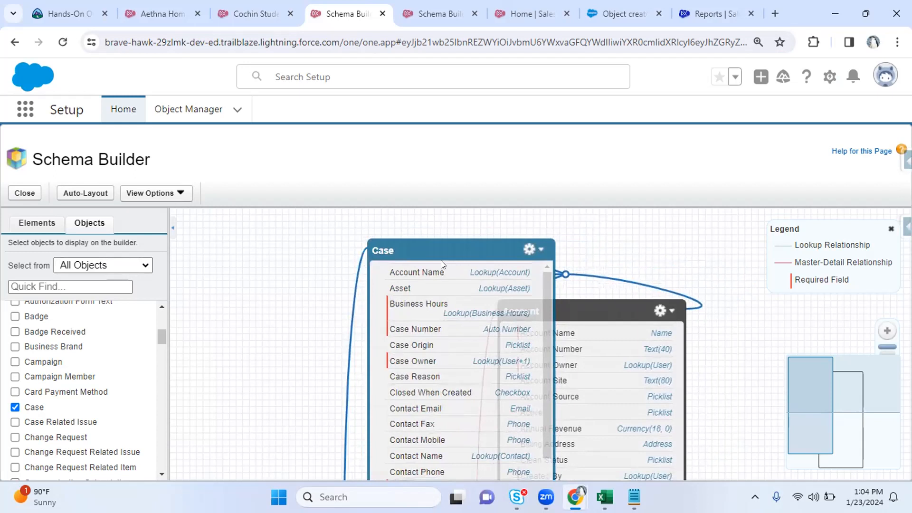
pyautogui.moveTo(434, 248); pyautogui.dragTo(332, 252)
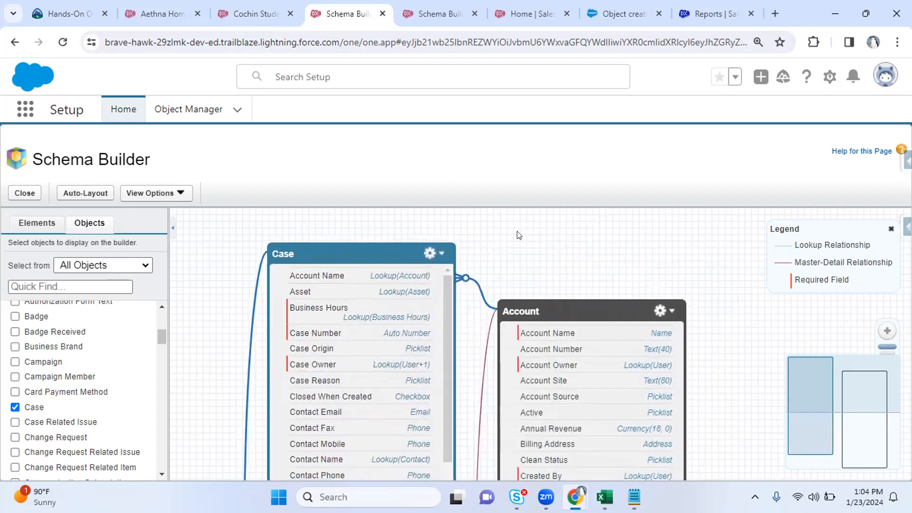
pyautogui.click(423, 6)
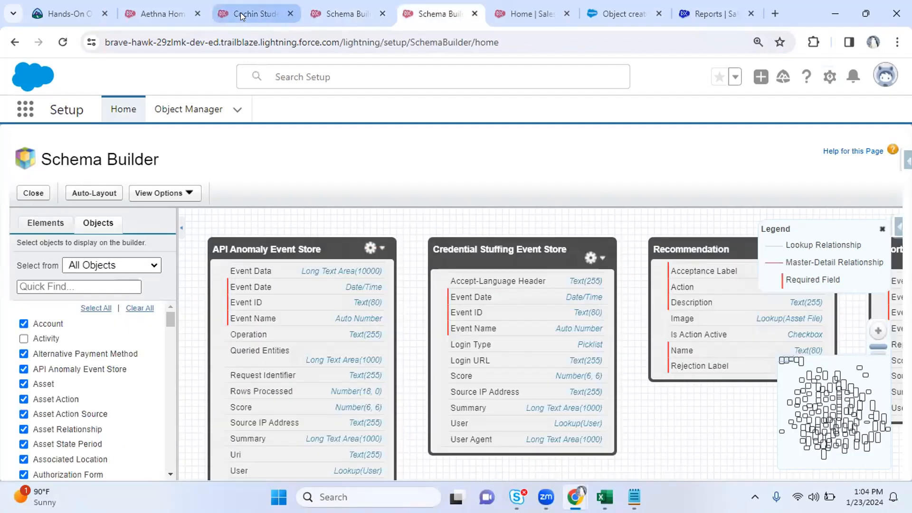
# Open Object Manager from Setup Home to look for the teacher object
pyautogui.click(240, 12)
pyautogui.click(531, 15)
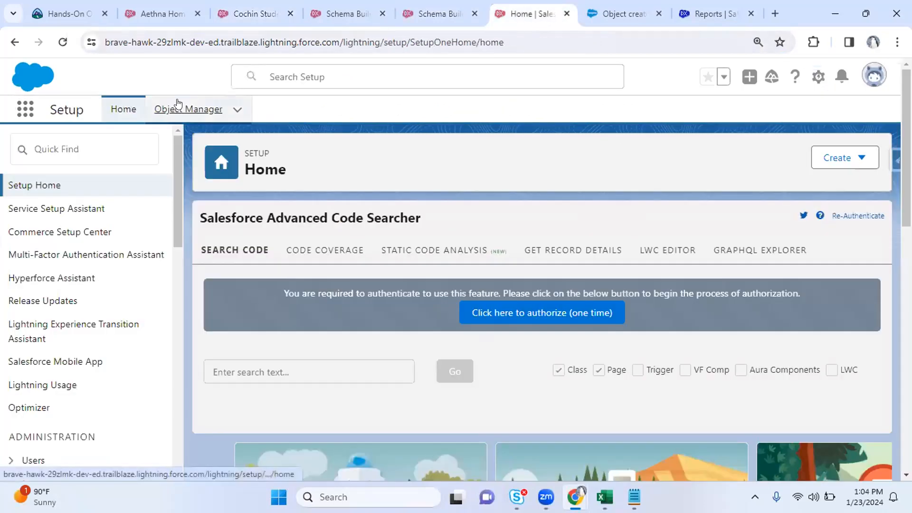
pyautogui.click(178, 104)
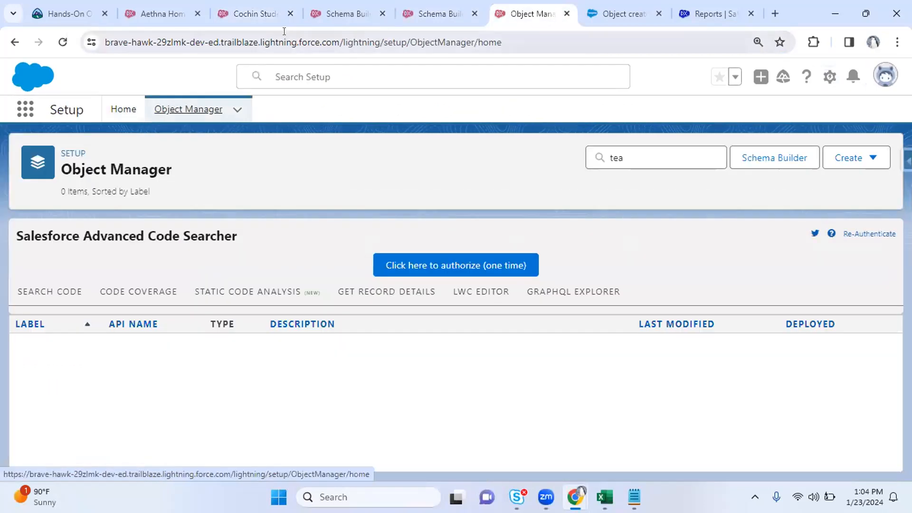
# Return to the first Schema Builder tab and drag the Case box up and left
pyautogui.click(240, 14)
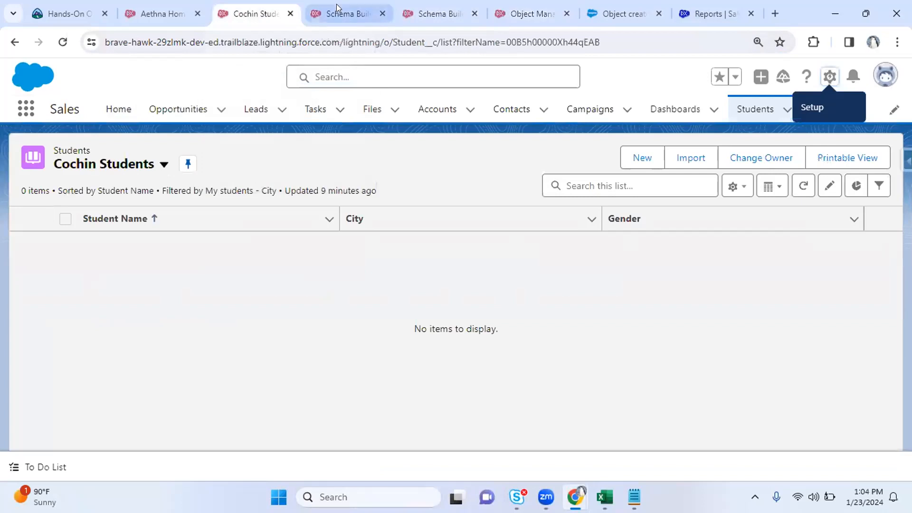
pyautogui.click(336, 7)
pyautogui.moveTo(306, 242); pyautogui.dragTo(284, 224)
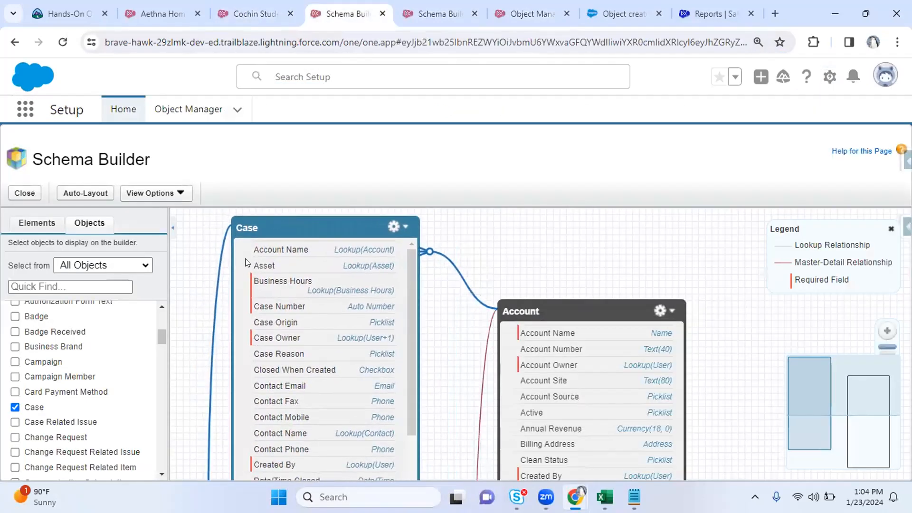
pyautogui.moveTo(160, 335); pyautogui.dragTo(160, 354)
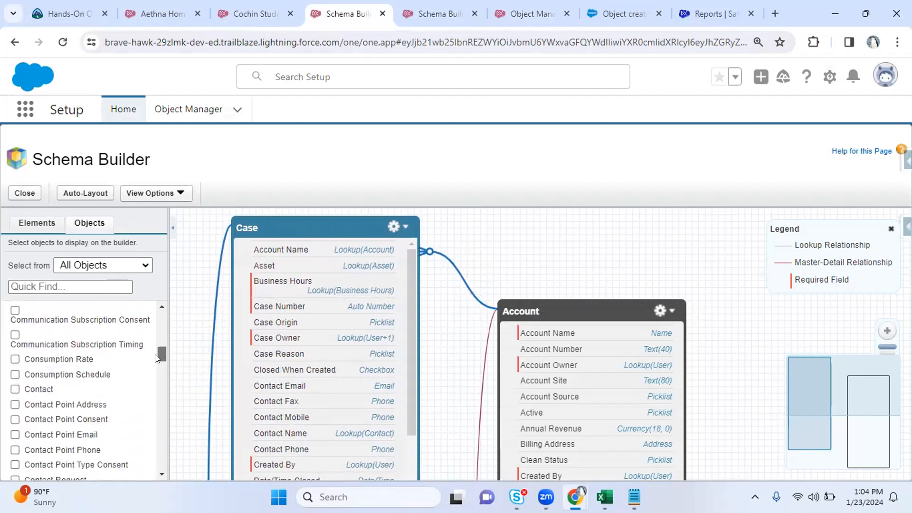
# Add the Contact object to the schema diagram and pan to its field list
pyautogui.click(14, 390)
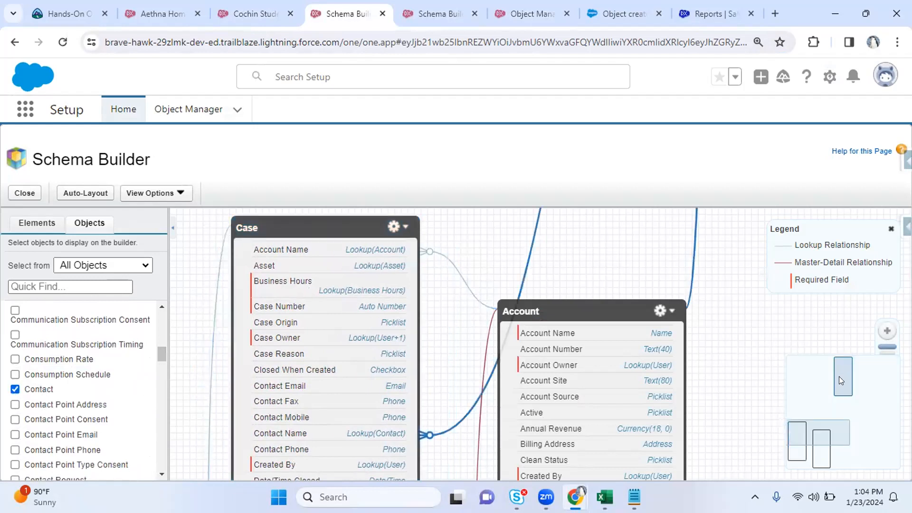
pyautogui.click(858, 401)
pyautogui.moveTo(639, 354); pyautogui.dragTo(599, 371)
pyautogui.moveTo(549, 258)
pyautogui.mouseDown()
pyautogui.moveTo(607, 415)
pyautogui.moveTo(607, 457)
pyautogui.mouseUp()
pyautogui.moveTo(582, 252)
pyautogui.mouseDown()
pyautogui.moveTo(647, 383)
pyautogui.moveTo(566, 260)
pyautogui.moveTo(763, 297)
pyautogui.mouseUp()
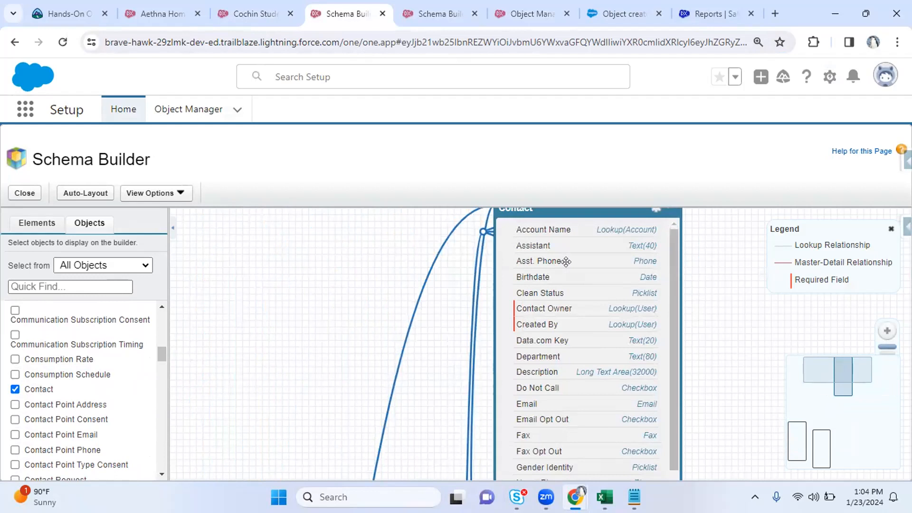
# Drag the Case box up and right toward the top of the canvas
pyautogui.moveTo(326, 434); pyautogui.dragTo(296, 254)
pyautogui.moveTo(245, 406); pyautogui.dragTo(299, 232)
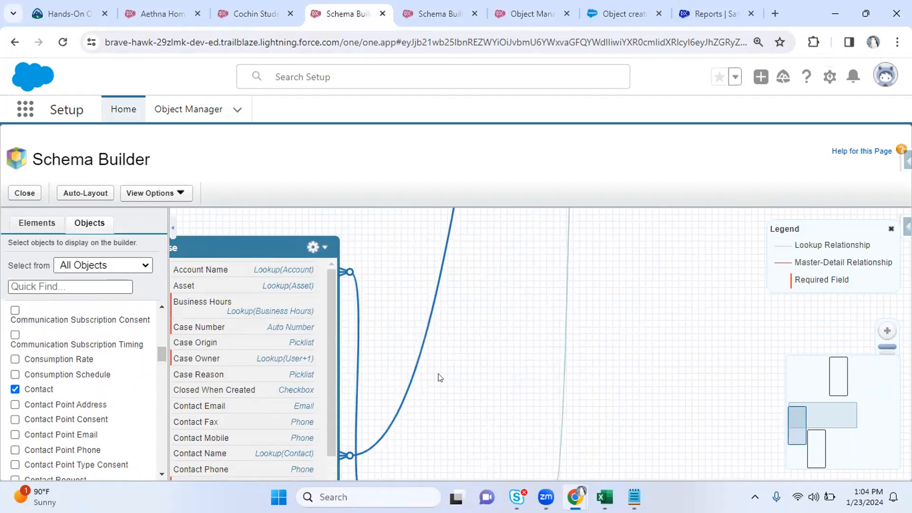
pyautogui.moveTo(250, 240); pyautogui.dragTo(295, 204)
pyautogui.moveTo(555, 308); pyautogui.dragTo(558, 438)
pyautogui.moveTo(280, 335); pyautogui.dragTo(321, 198)
pyautogui.moveTo(541, 277); pyautogui.dragTo(540, 354)
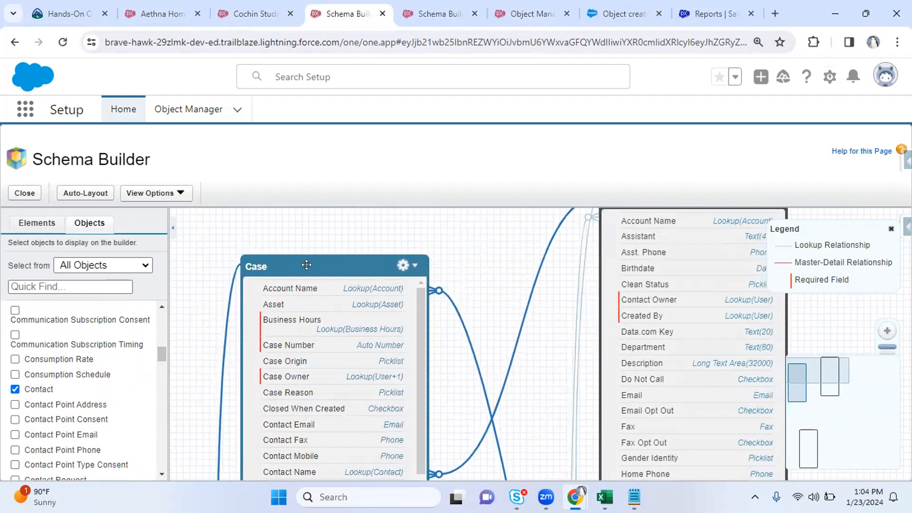
pyautogui.moveTo(306, 264); pyautogui.dragTo(318, 220)
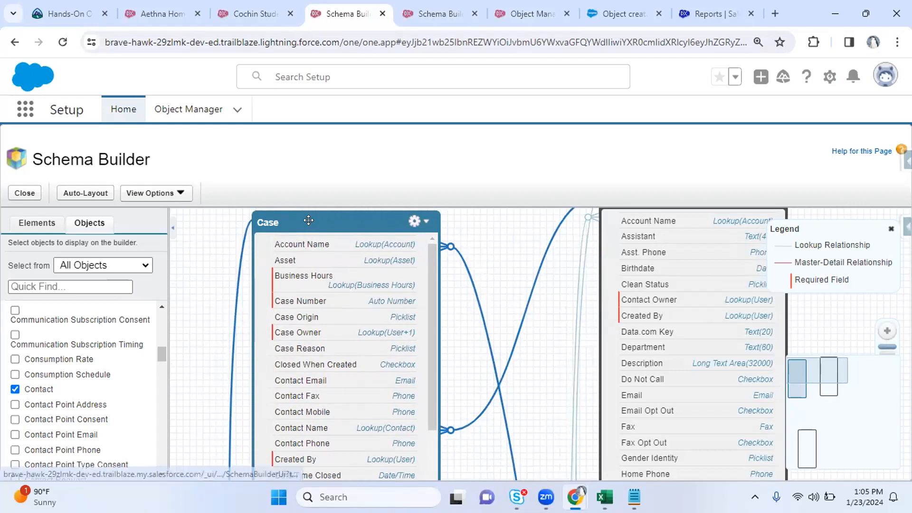
# Move the Account box higher and to the left, then nudge Case slightly down
pyautogui.moveTo(540, 361); pyautogui.dragTo(485, 272)
pyautogui.scroll(-5, 486, 272)
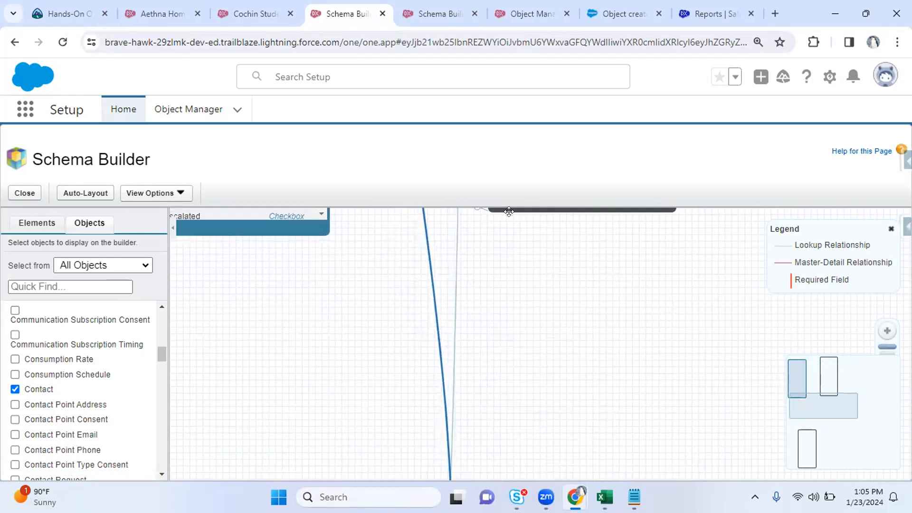
pyautogui.scroll(-3, 509, 211)
pyautogui.moveTo(379, 391); pyautogui.dragTo(523, 206)
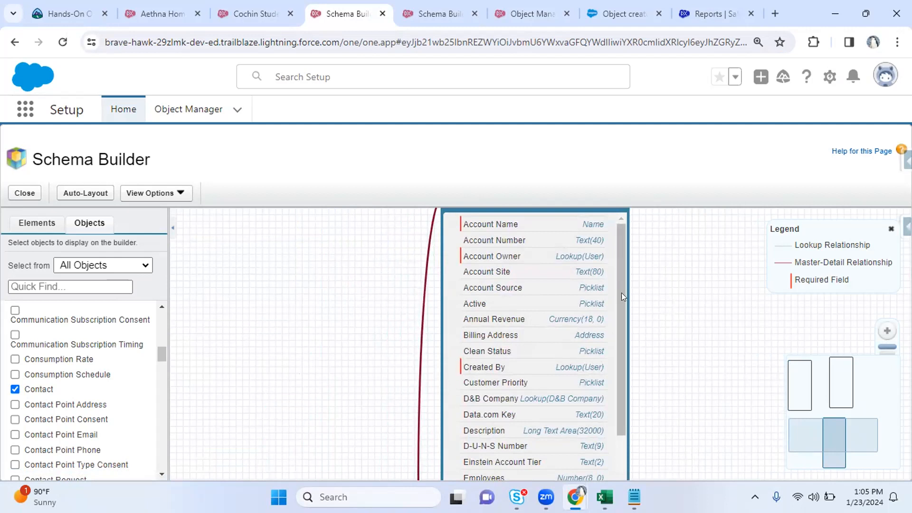
pyautogui.moveTo(622, 293); pyautogui.dragTo(621, 389)
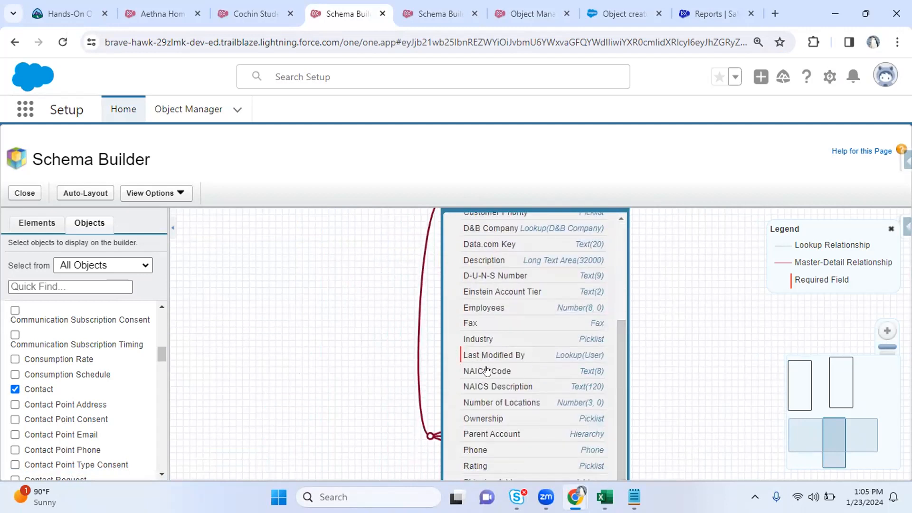
pyautogui.moveTo(624, 357); pyautogui.dragTo(622, 261)
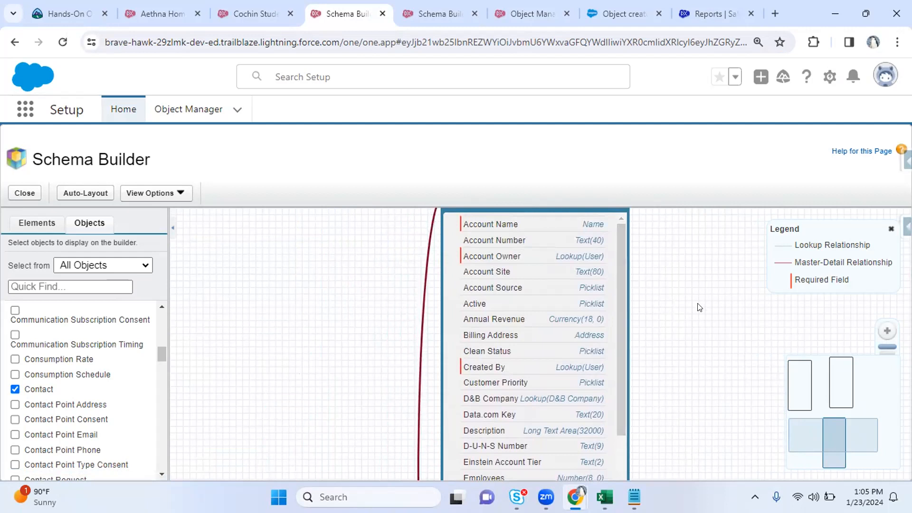
pyautogui.scroll(2, 699, 307)
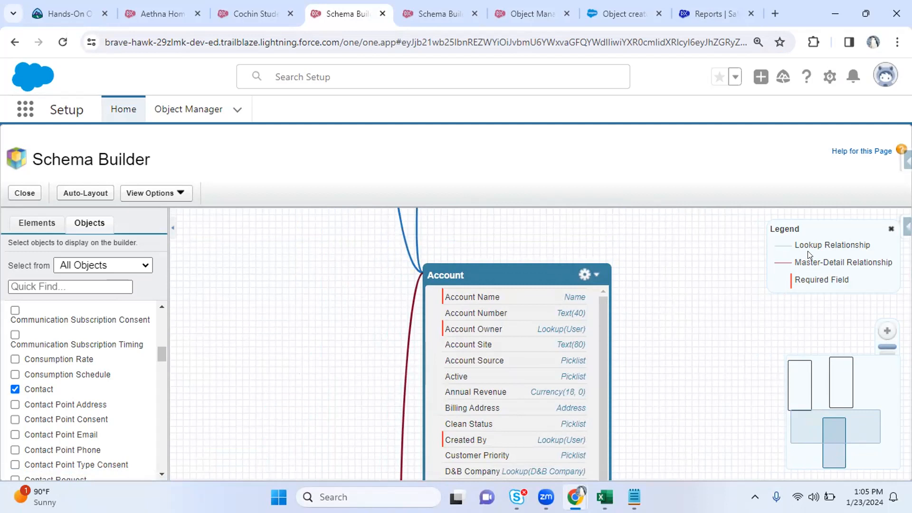
pyautogui.moveTo(698, 302); pyautogui.dragTo(722, 386)
pyautogui.moveTo(545, 403); pyautogui.dragTo(477, 328)
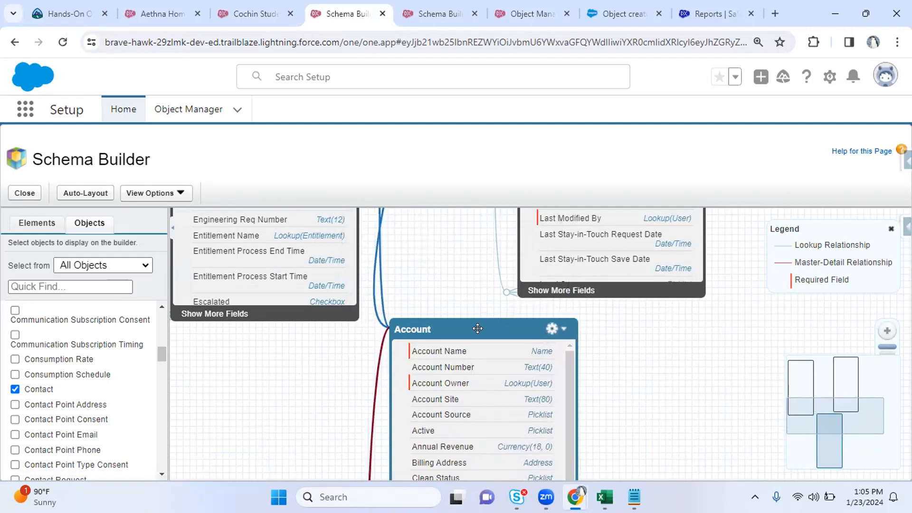
pyautogui.moveTo(478, 328); pyautogui.dragTo(474, 263)
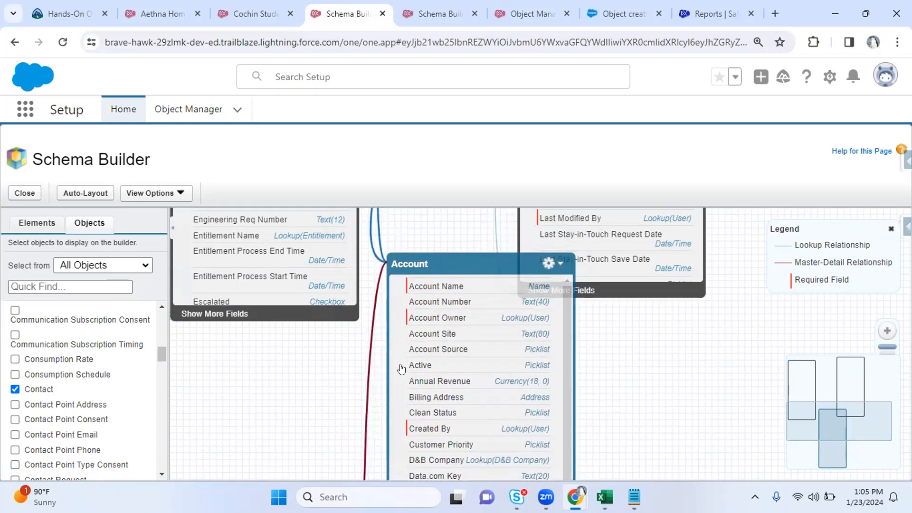
pyautogui.moveTo(273, 275); pyautogui.dragTo(287, 291)
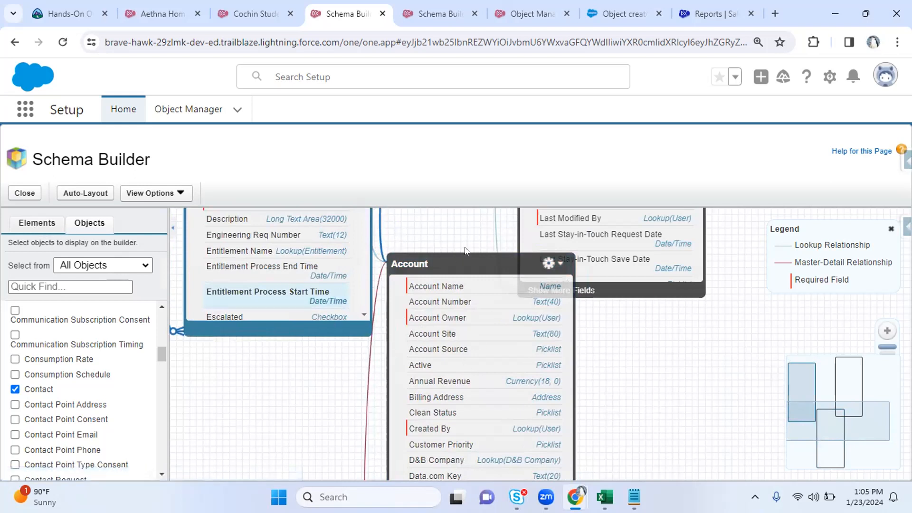
# Drop an Auto Number field onto Account from the palette, then cancel it
pyautogui.click(32, 225)
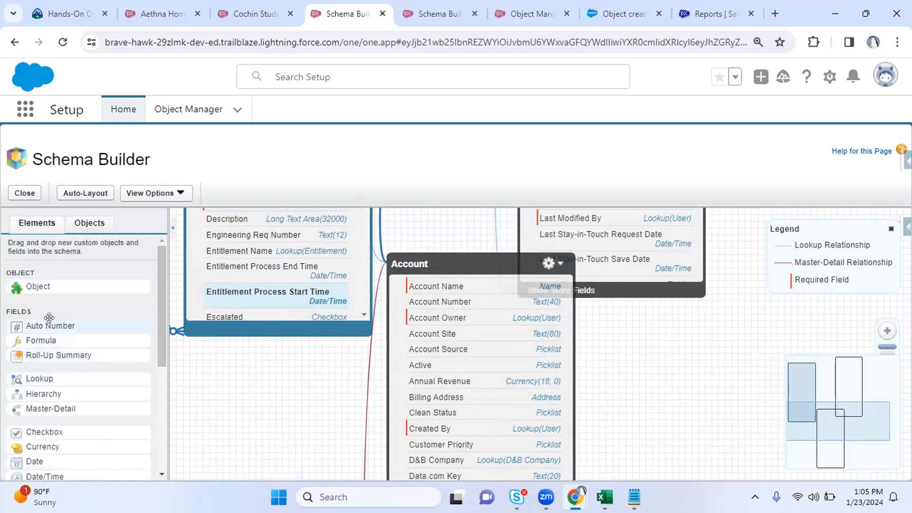
pyautogui.moveTo(43, 323); pyautogui.dragTo(481, 357)
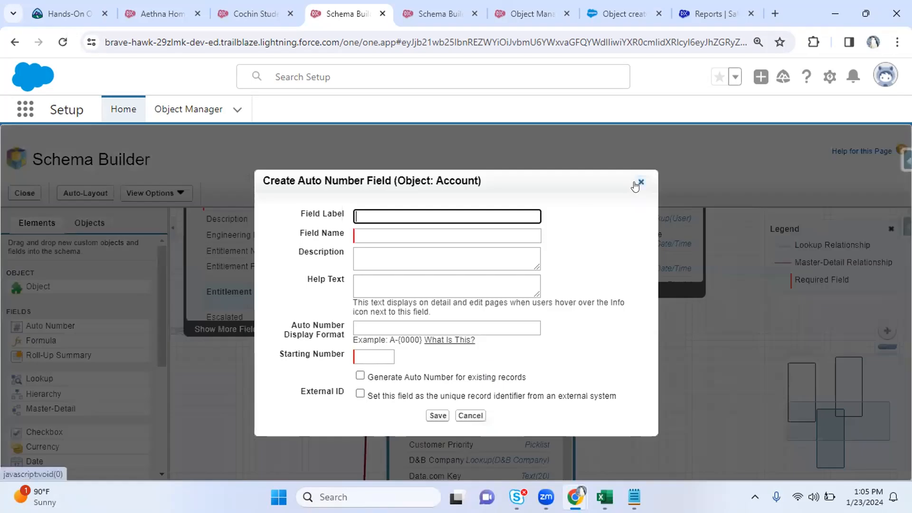
pyautogui.click(640, 183)
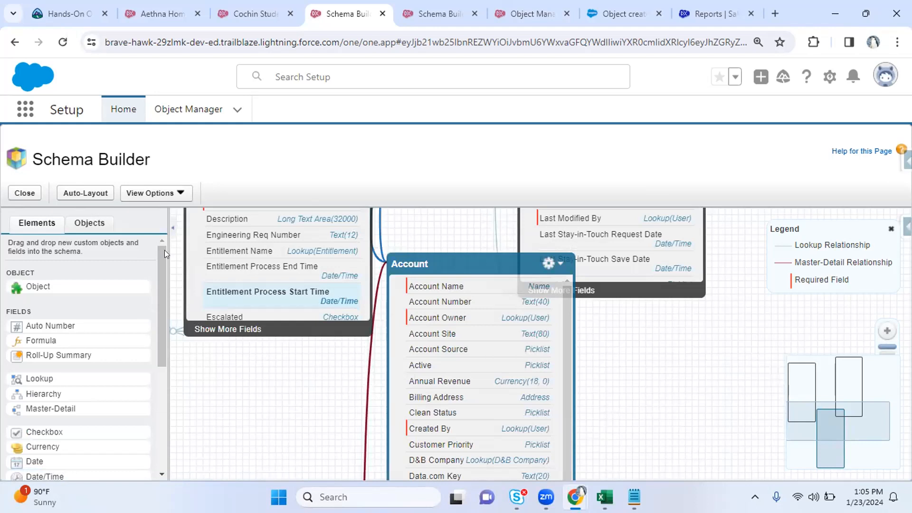
# Pan the schema so Account shifts right, leaving empty space on the left
pyautogui.scroll(-1, 161, 261)
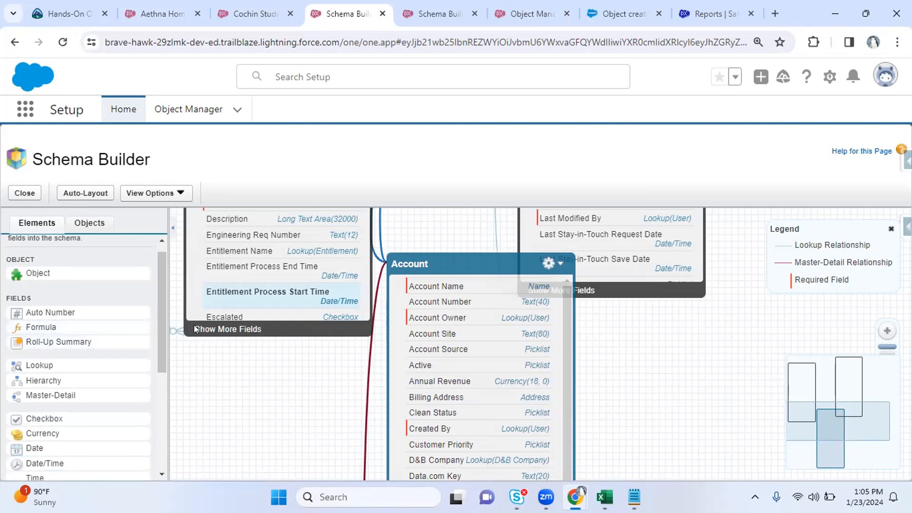
pyautogui.moveTo(271, 371); pyautogui.dragTo(432, 190)
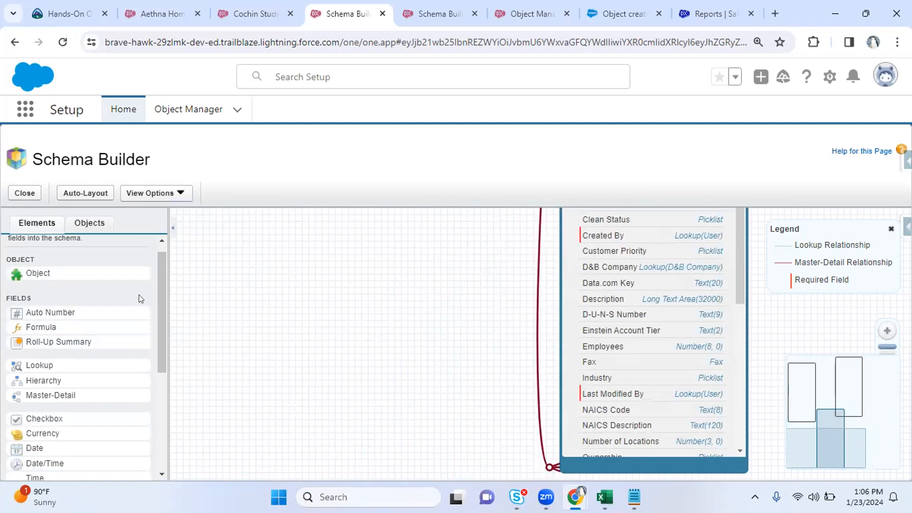
pyautogui.scroll(1, 161, 282)
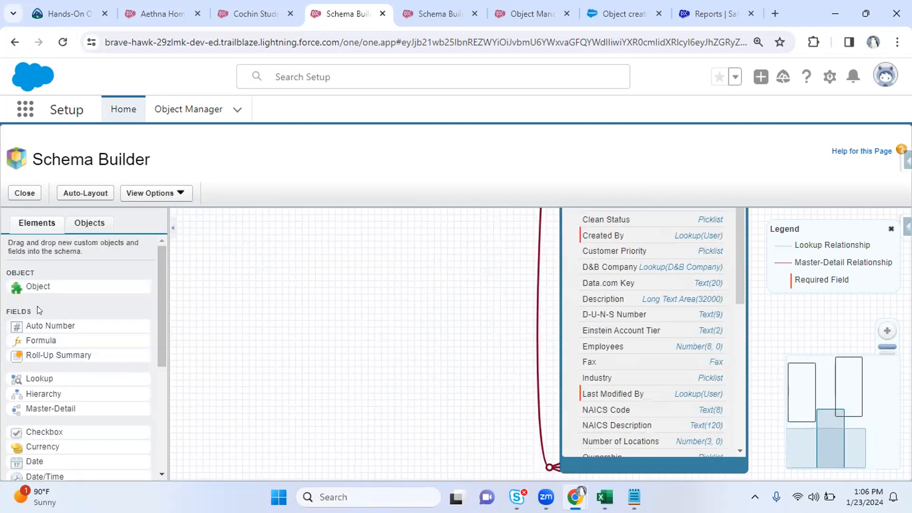
# Place a new object on the schema labelled Teacher, plural Teachers
pyautogui.moveTo(19, 287); pyautogui.dragTo(301, 283)
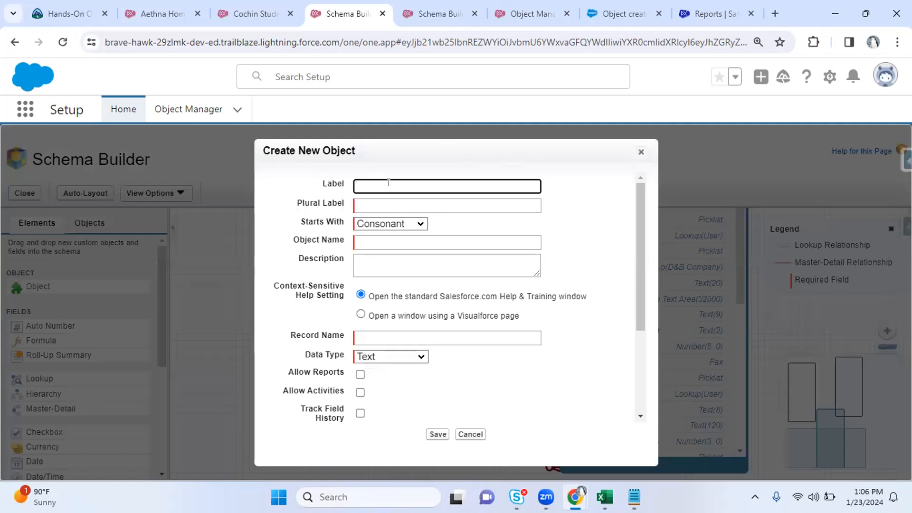
pyautogui.press('BackSpace')
pyautogui.press('BackSpace')
pyautogui.write('Teacher')
pyautogui.press('Tab')
pyautogui.write('Teache')
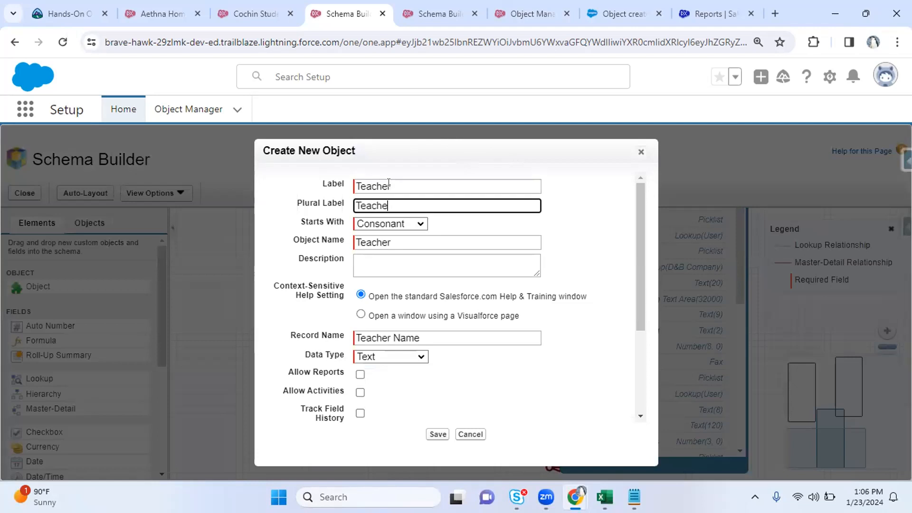
pyautogui.click(383, 261)
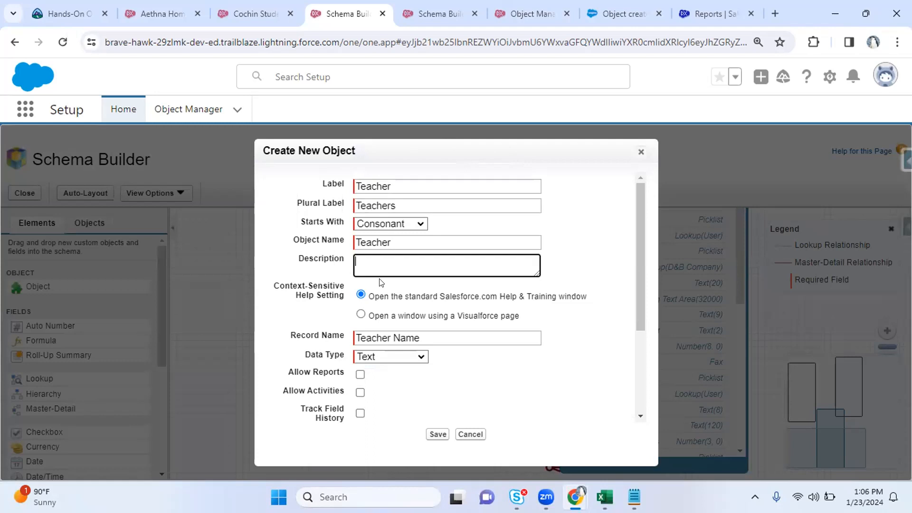
# Highlight the Allow Reports and Allow Activities settings, glancing at other browser tabs
pyautogui.moveTo(286, 370); pyautogui.dragTo(326, 371)
pyautogui.click(315, 384)
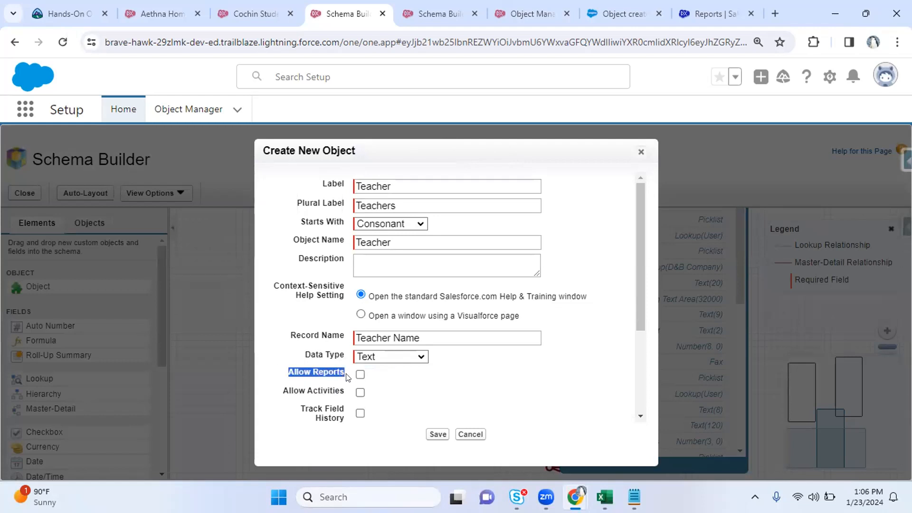
pyautogui.moveTo(286, 391); pyautogui.dragTo(310, 391)
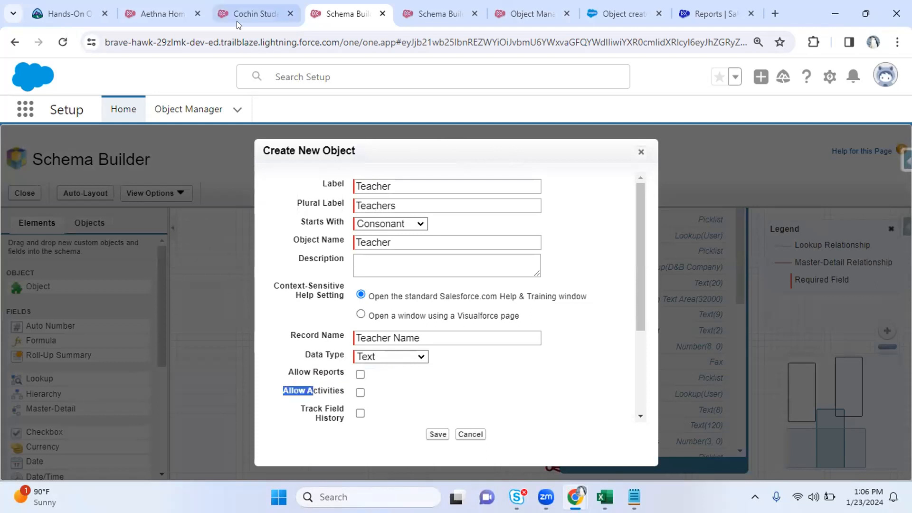
pyautogui.click(237, 20)
pyautogui.click(160, 15)
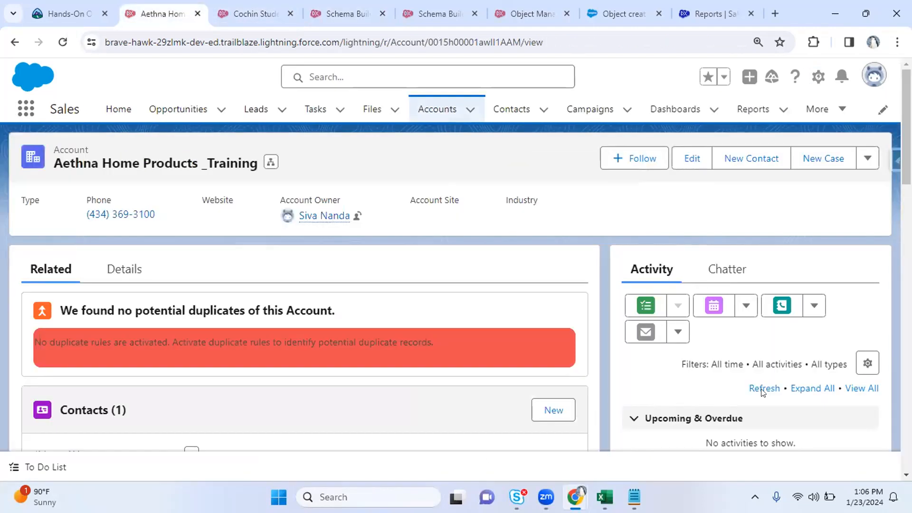
pyautogui.click(363, 15)
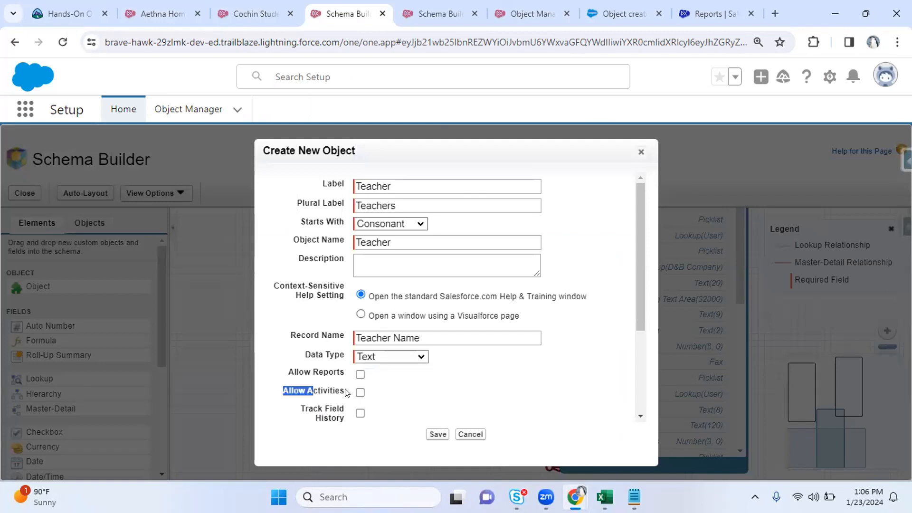
# Highlight the Track Field History and deployment settings on the new object form
pyautogui.moveTo(347, 393); pyautogui.dragTo(465, 240)
pyautogui.moveTo(481, 276); pyautogui.dragTo(356, 276)
pyautogui.click(499, 273)
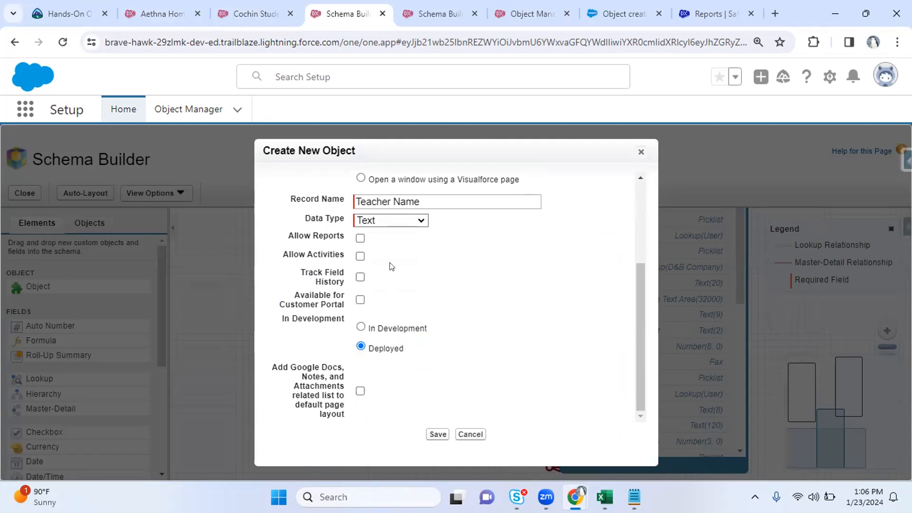
pyautogui.moveTo(326, 273); pyautogui.dragTo(337, 276)
# Open the Details of the Aethna Home Products account
pyautogui.click(145, 14)
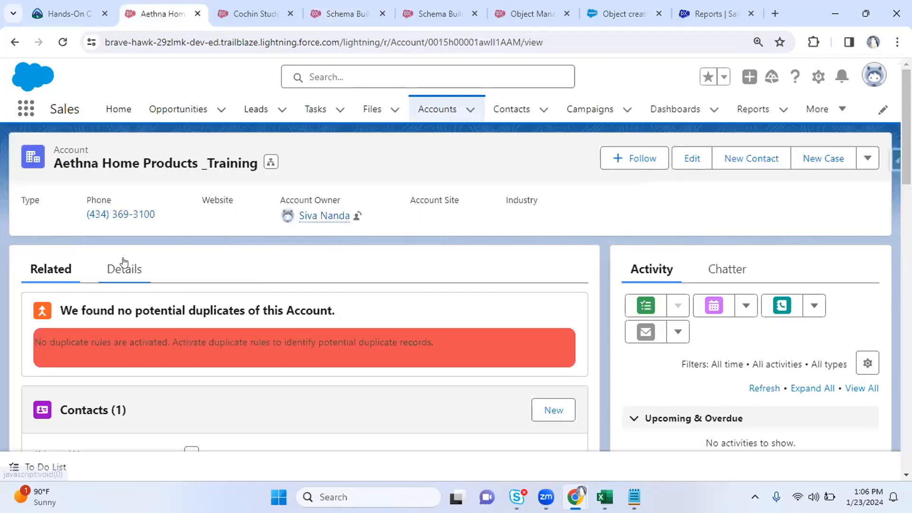
pyautogui.click(123, 269)
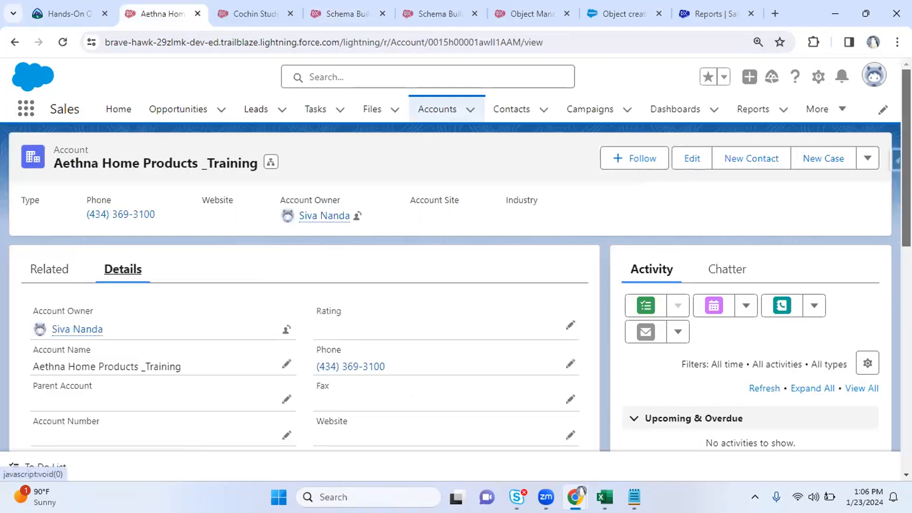
pyautogui.scroll(-5, 733, 233)
pyautogui.scroll(-3, 305, 309)
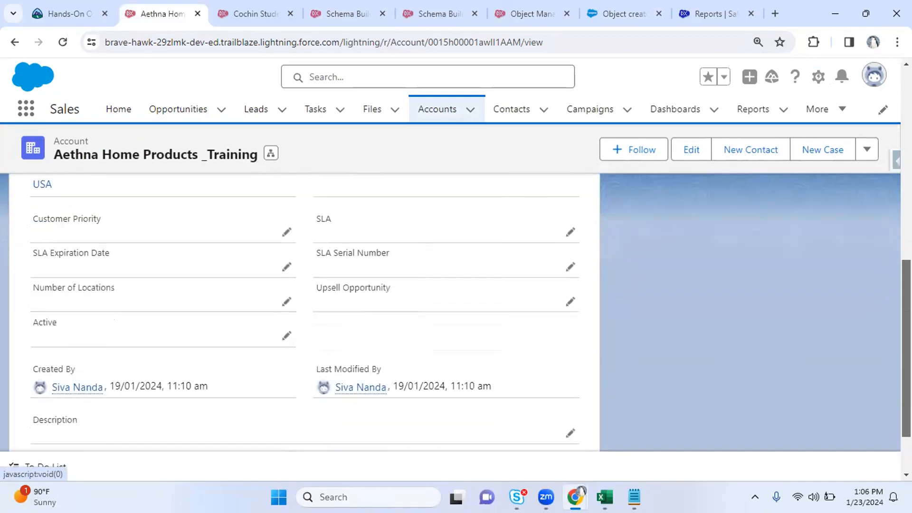
pyautogui.scroll(5, 305, 309)
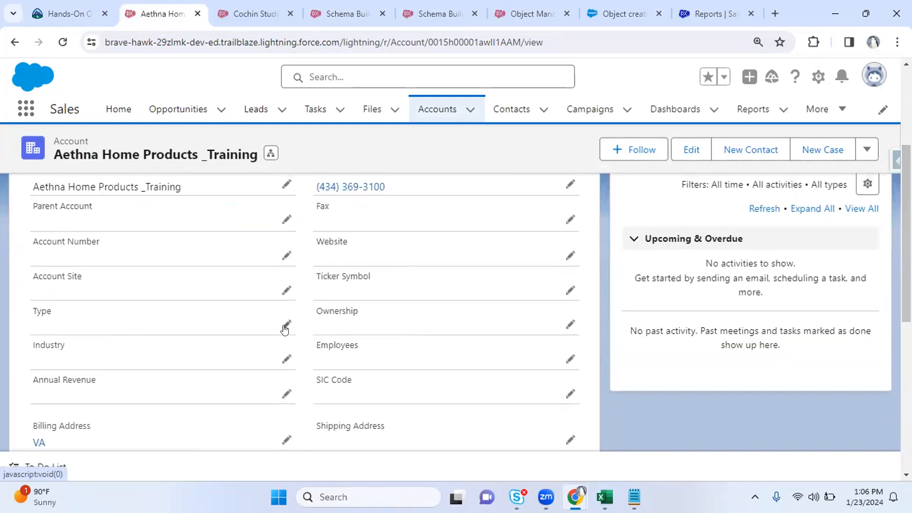
# Find the Annual Revenue field and save it as 5000
pyautogui.click(286, 320)
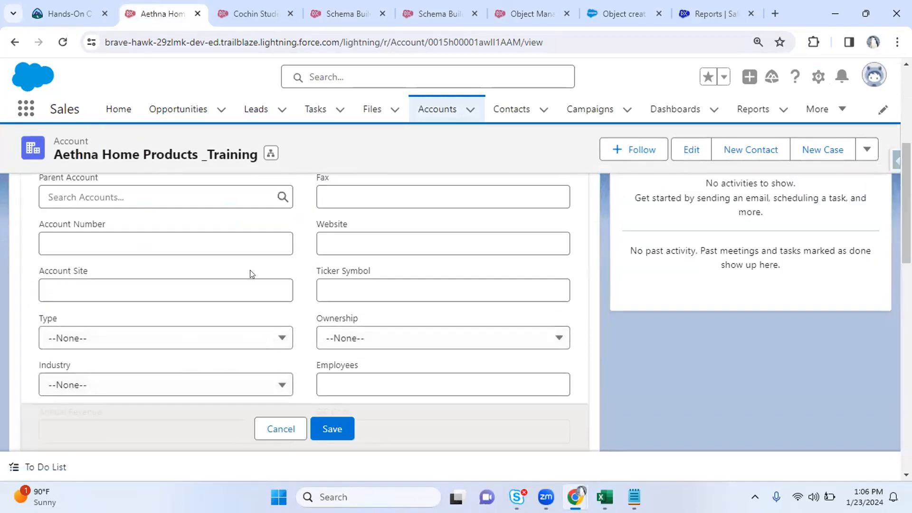
pyautogui.hotkey('ctrl', 'f')
pyautogui.write('revenue')
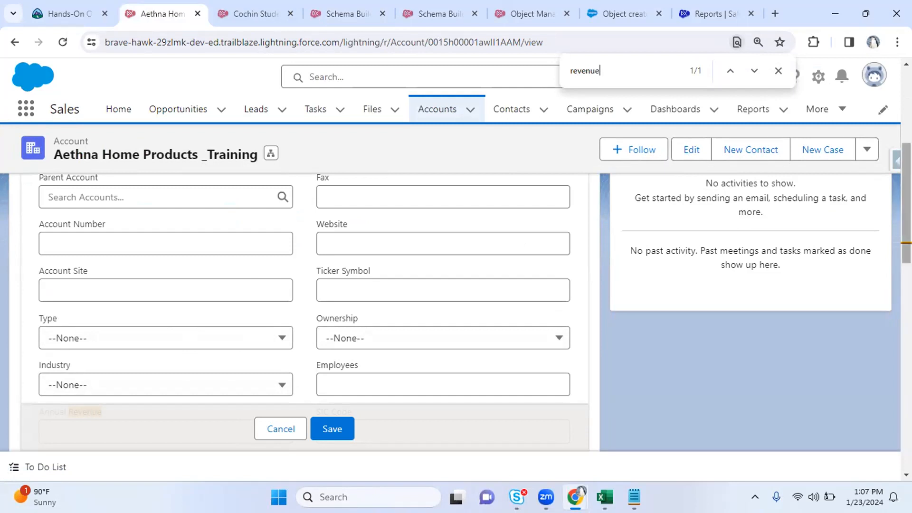
pyautogui.press('Return')
pyautogui.scroll(-2, 163, 297)
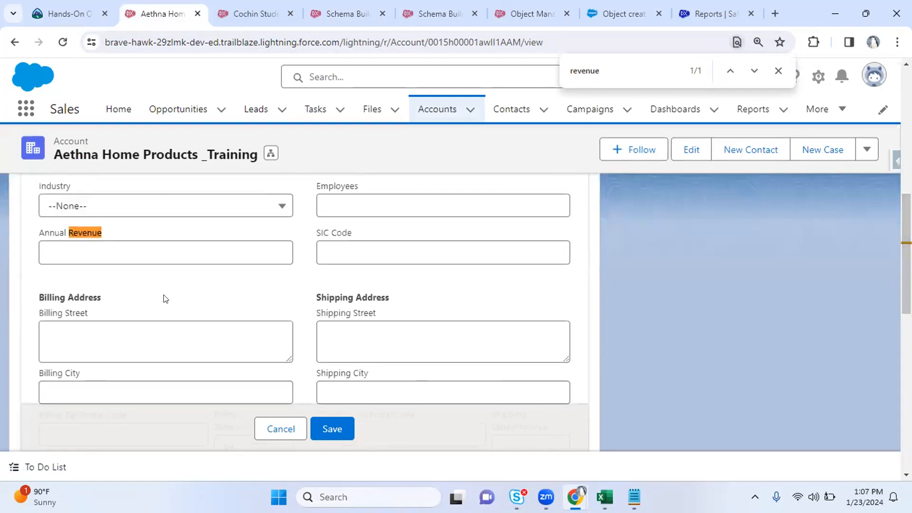
pyautogui.click(107, 251)
pyautogui.write('5000')
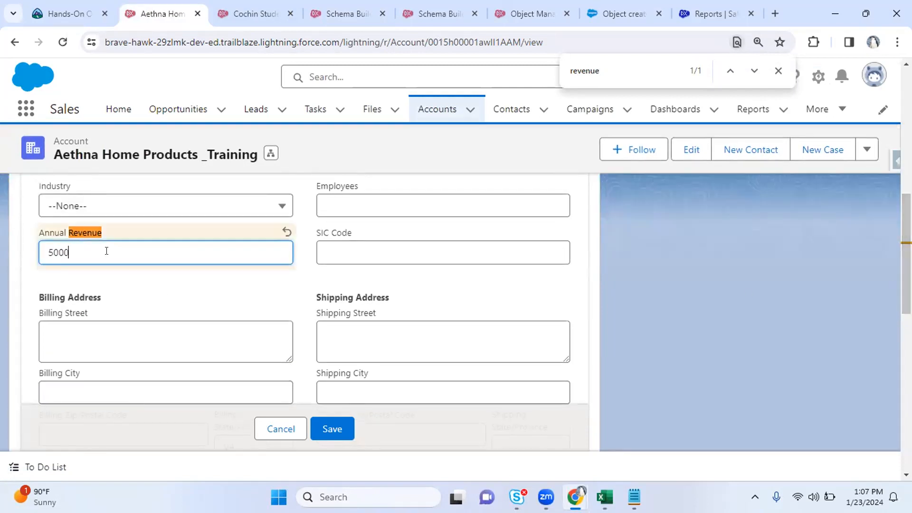
pyautogui.press('Return')
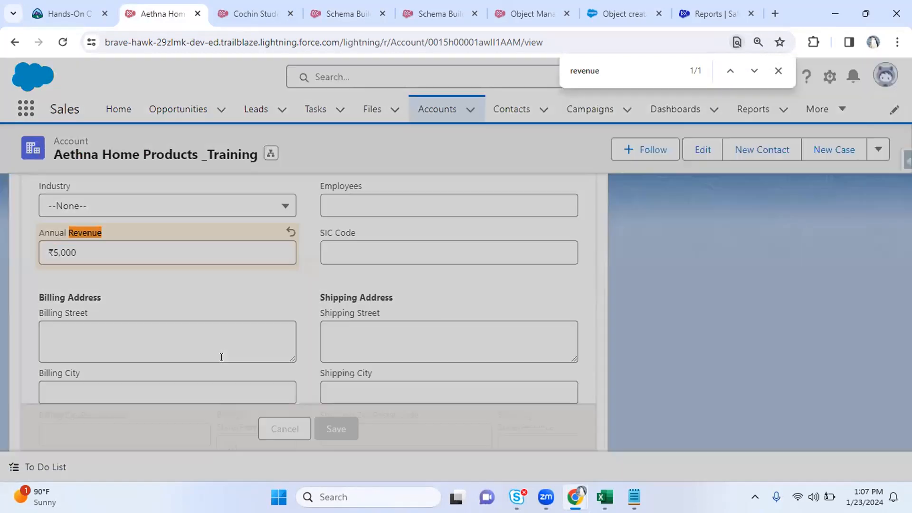
pyautogui.moveTo(906, 332); pyautogui.dragTo(907, 377)
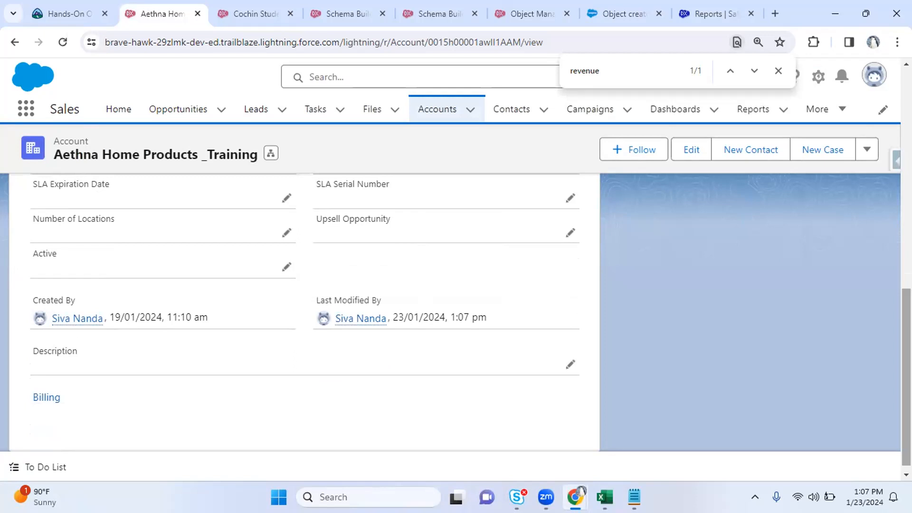
pyautogui.scroll(8, 304, 309)
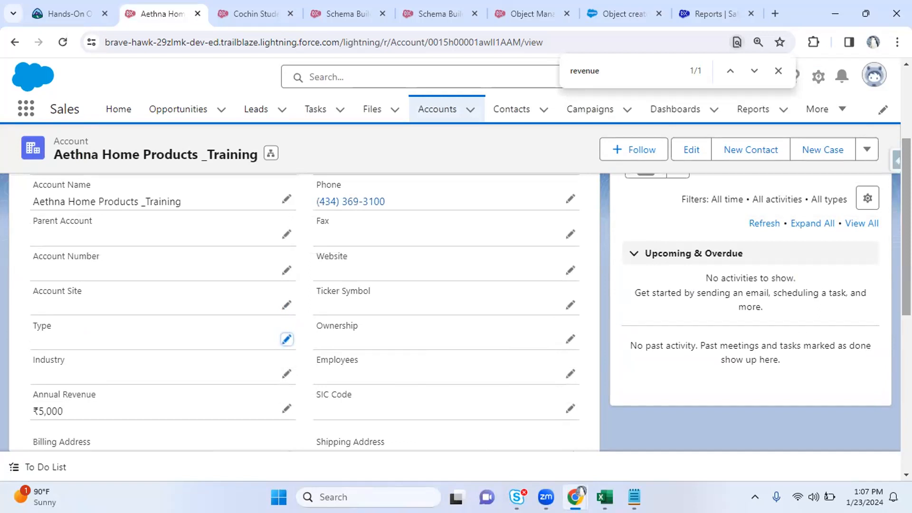
# Enable Allow Reports, Allow Activities and Track Field History for Teacher
pyautogui.click(345, 15)
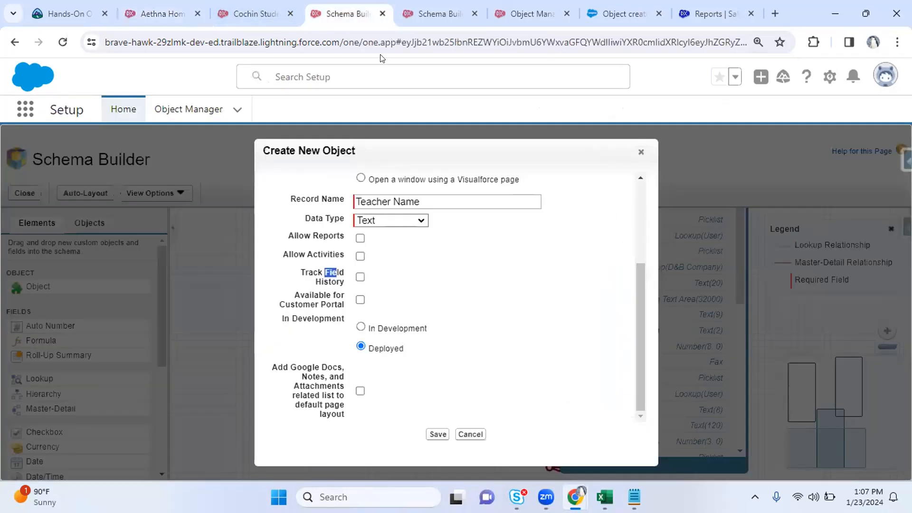
pyautogui.click(360, 277)
pyautogui.click(360, 277)
pyautogui.click(409, 272)
pyautogui.moveTo(296, 271); pyautogui.dragTo(344, 284)
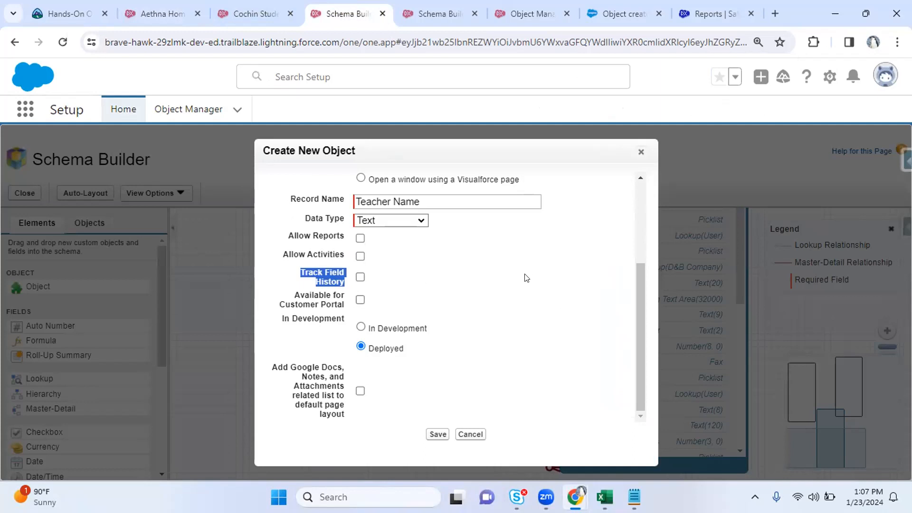
pyautogui.click(526, 278)
pyautogui.click(360, 239)
pyautogui.click(359, 255)
pyautogui.click(360, 277)
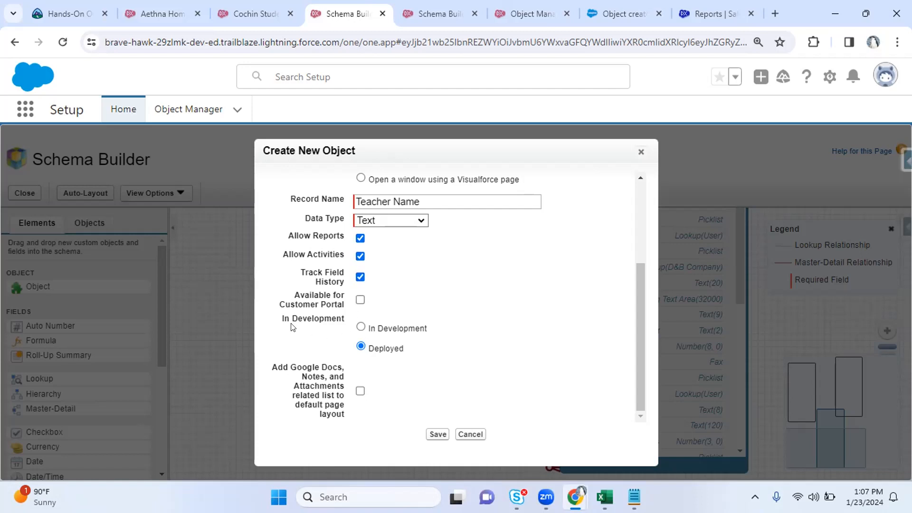
# Review the Customer Portal and In Development options, leaving the object Deployed
pyautogui.moveTo(300, 295); pyautogui.dragTo(347, 308)
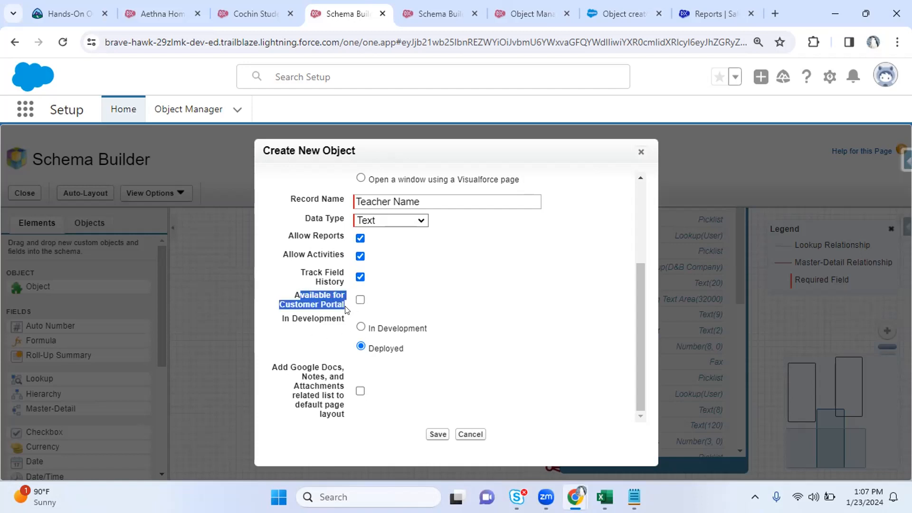
pyautogui.click(513, 304)
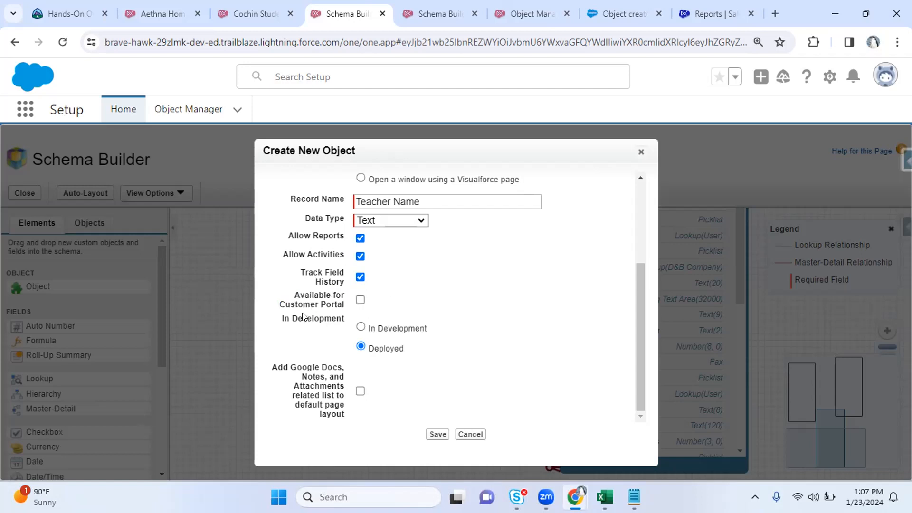
pyautogui.moveTo(275, 320); pyautogui.dragTo(358, 328)
pyautogui.click(367, 328)
pyautogui.click(360, 327)
pyautogui.click(360, 346)
# Save the new Teacher custom object
pyautogui.scroll(1, 633, 285)
pyautogui.moveTo(640, 285); pyautogui.dragTo(640, 181)
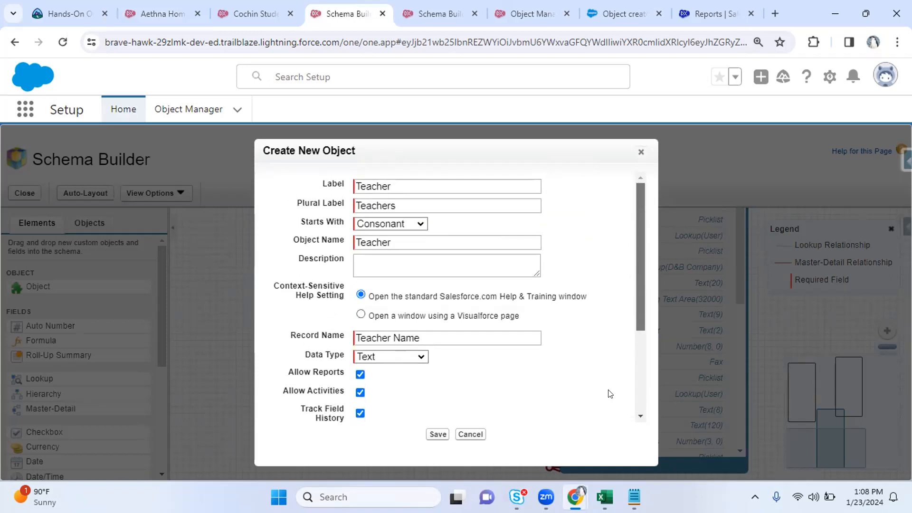
pyautogui.scroll(-3, 635, 294)
pyautogui.click(432, 435)
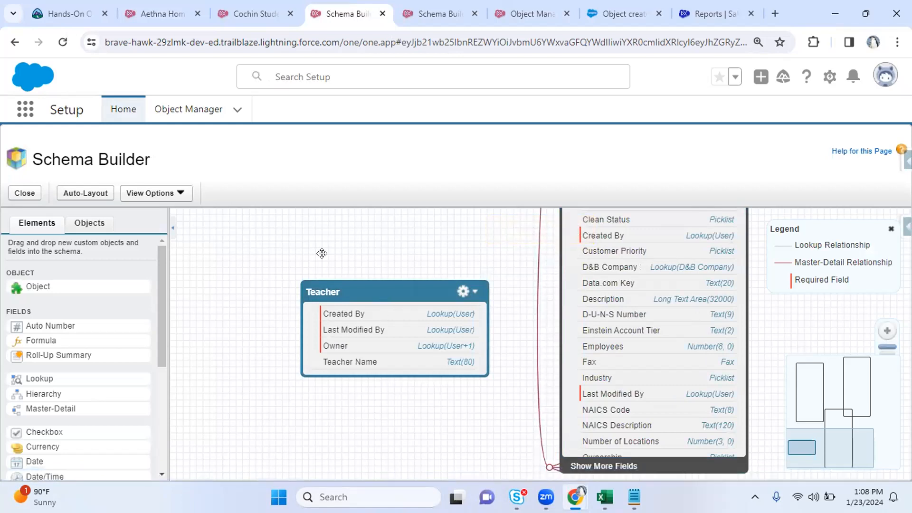
# Search Object Manager for 'tea' to find Teacher, then return to Schema Builder
pyautogui.click(248, 13)
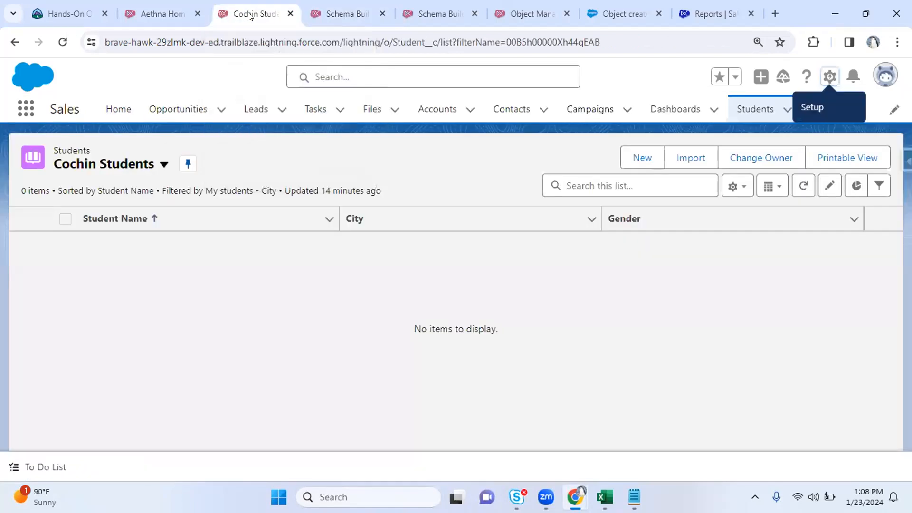
pyautogui.click(145, 14)
pyautogui.click(434, 4)
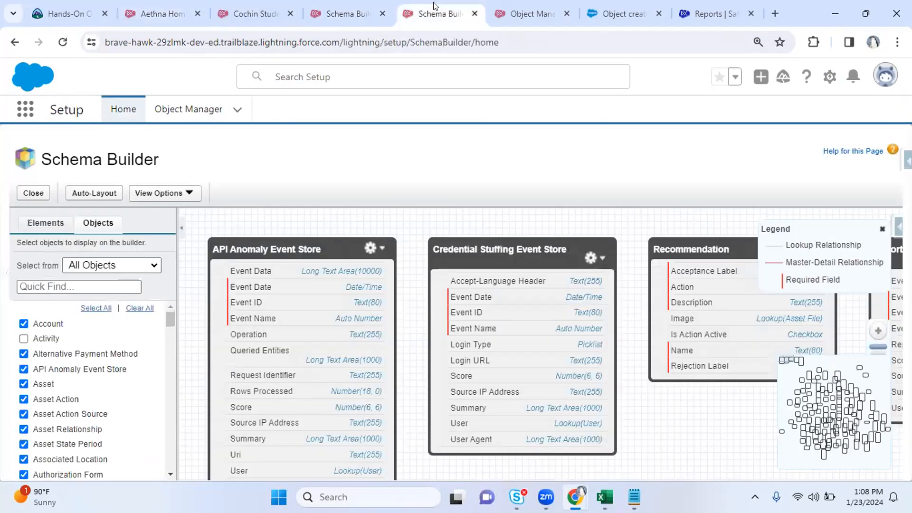
pyautogui.click(206, 127)
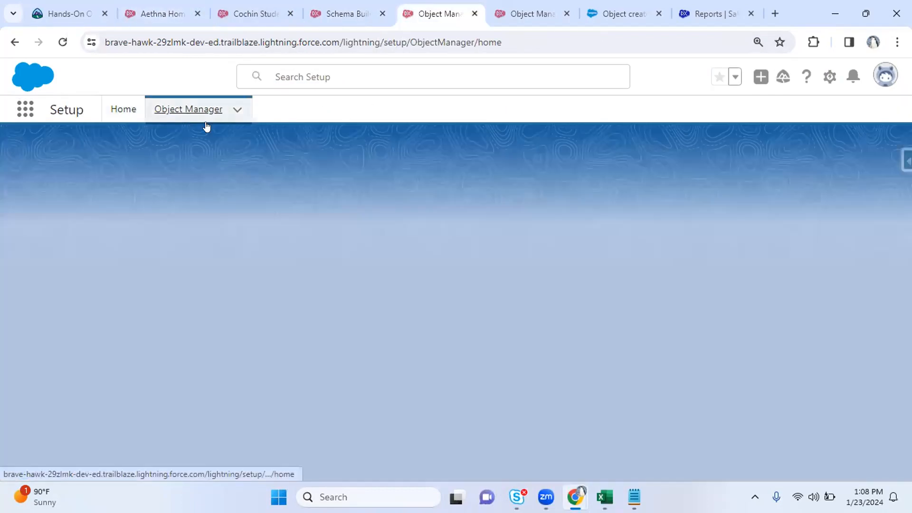
pyautogui.write('tea')
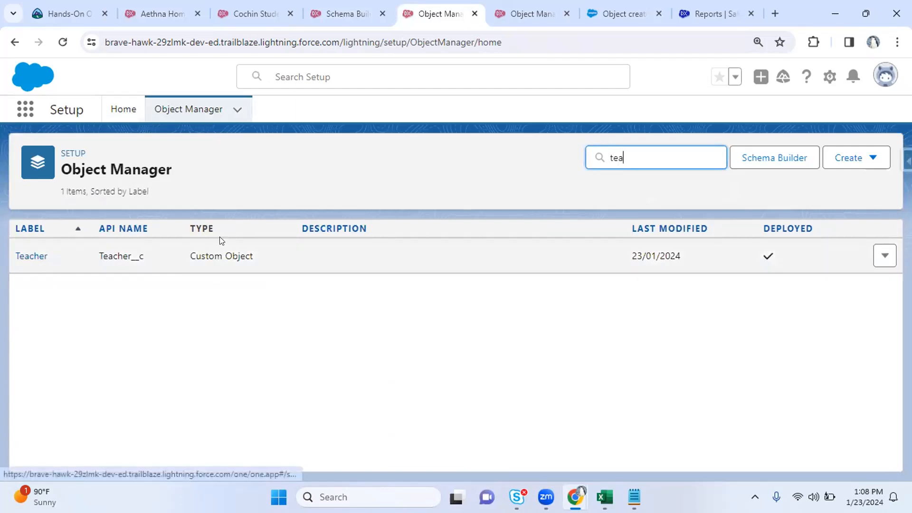
pyautogui.click(323, 12)
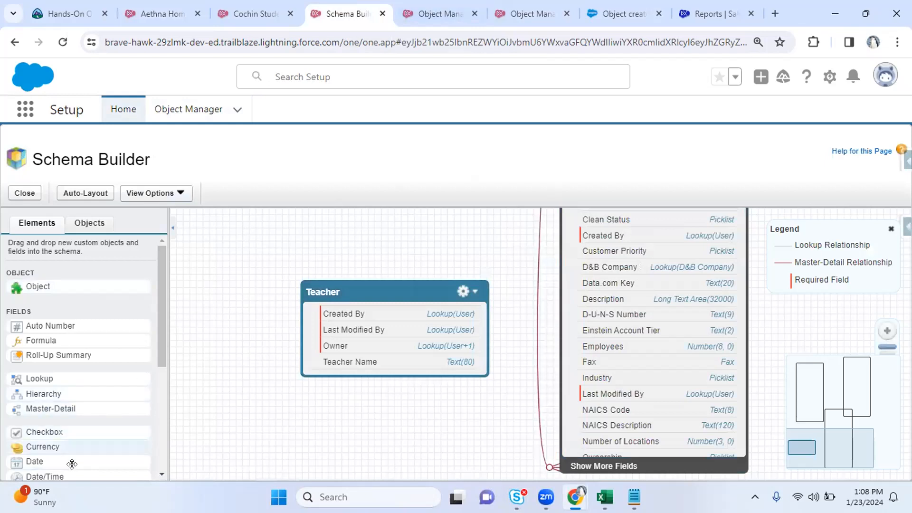
# Drop a Currency field on Teacher labelled 'Charge per Hour', auto-filling Charge_per_Hour
pyautogui.moveTo(61, 445); pyautogui.dragTo(352, 335)
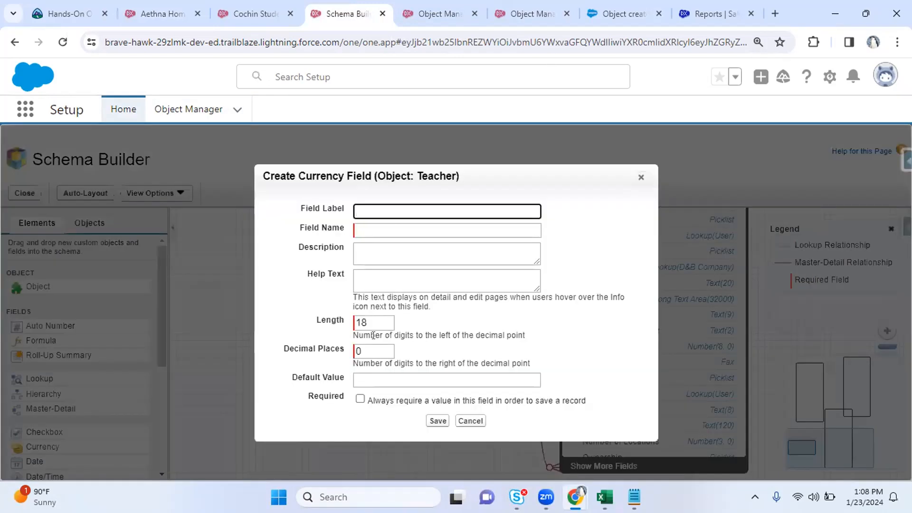
pyautogui.moveTo(264, 176); pyautogui.dragTo(357, 164)
pyautogui.click(380, 210)
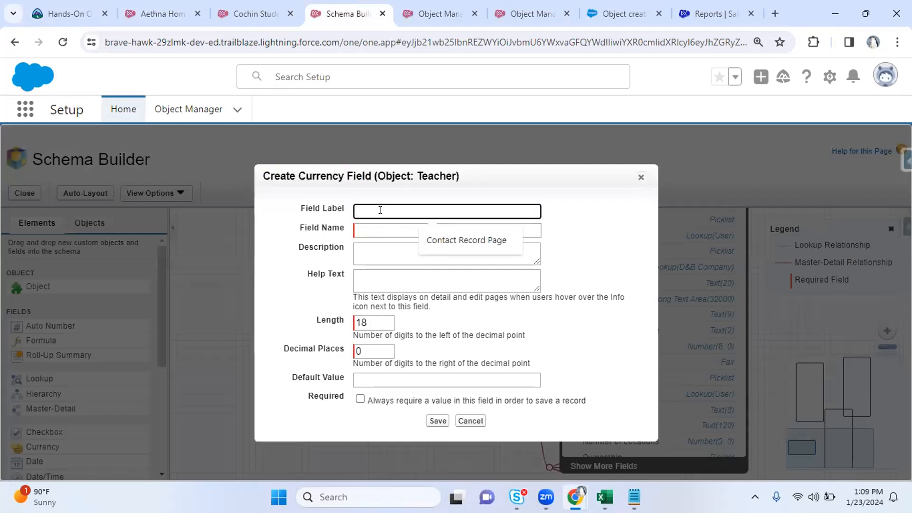
pyautogui.write('Charlge')
pyautogui.press('BackSpace')
pyautogui.press('BackSpace')
pyautogui.press('BackSpace')
pyautogui.write('ge Per H')
pyautogui.press('BackSpace')
pyautogui.press('BackSpace')
pyautogui.press('BackSpace')
pyautogui.press('BackSpace')
pyautogui.press('BackSpace')
pyautogui.write('per Hour')
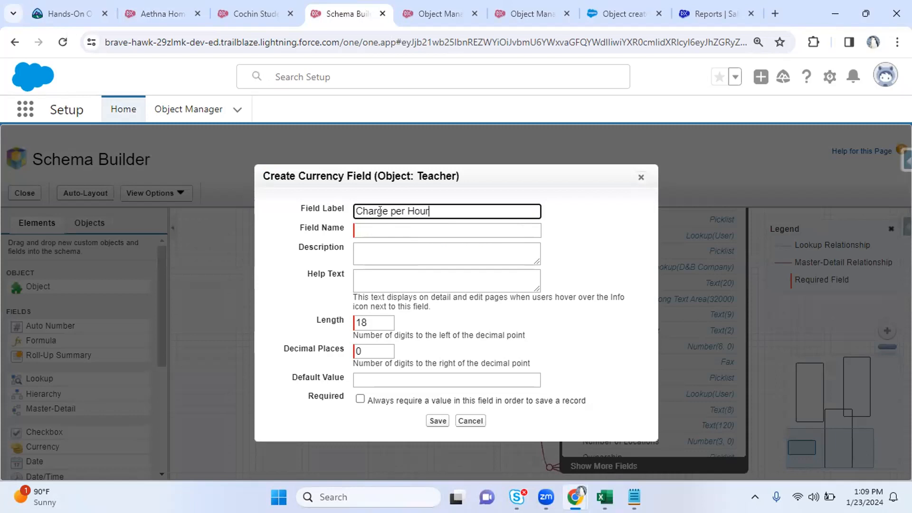
pyautogui.press('Tab')
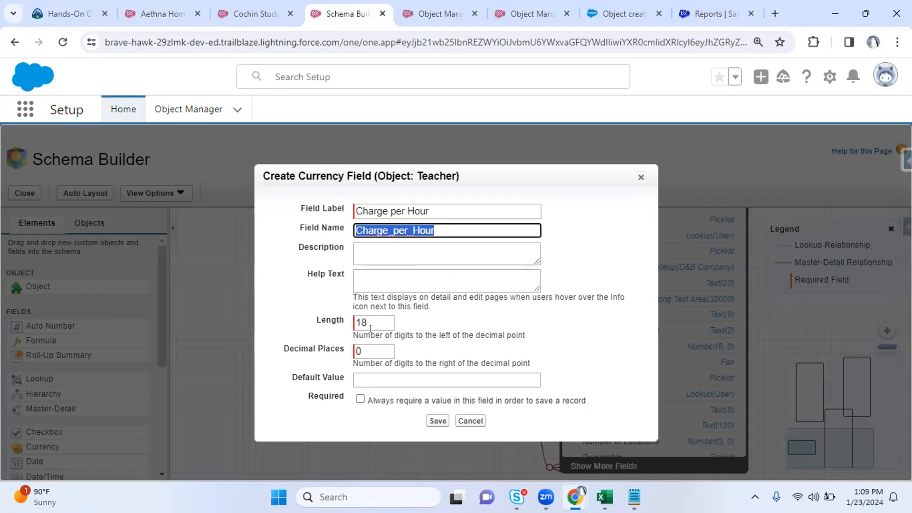
# Check the Notepad notes, then move from Length 18 to Decimal Places
pyautogui.doubleClick(370, 324)
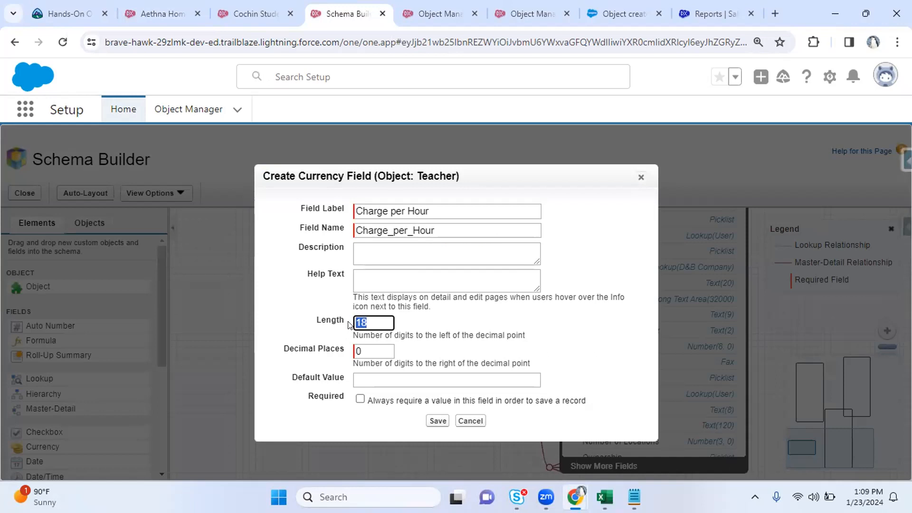
pyautogui.moveTo(635, 497)
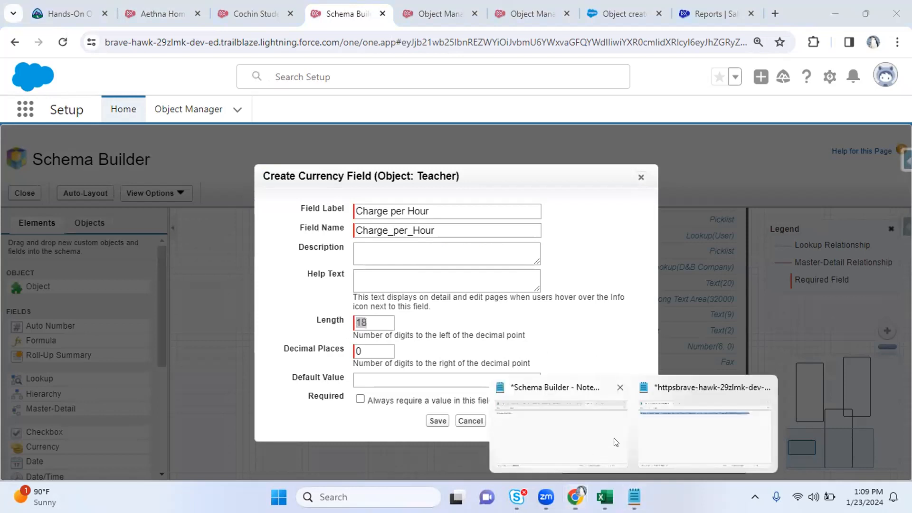
pyautogui.click(687, 436)
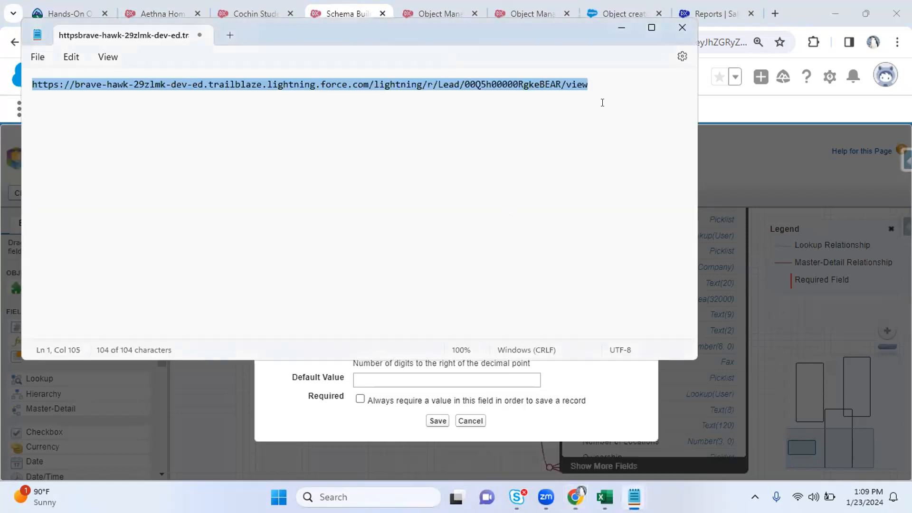
pyautogui.hotkey('alt', 'Tab')
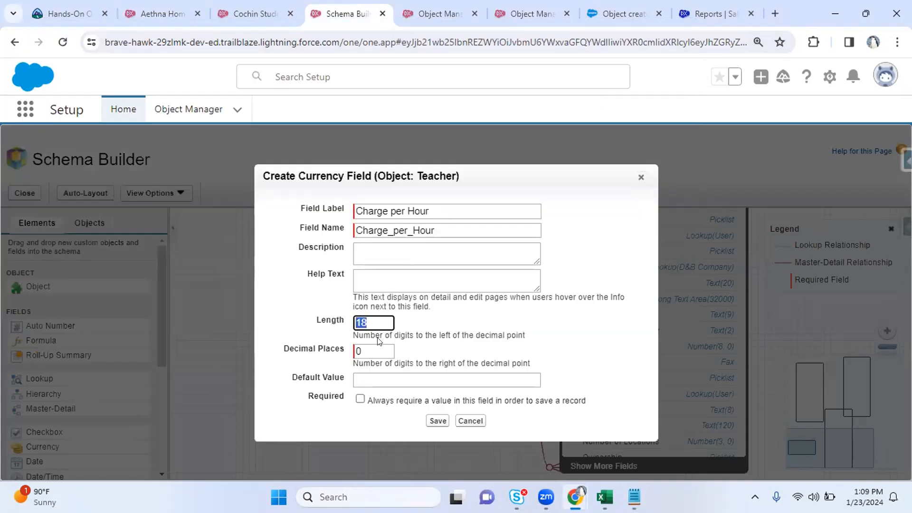
pyautogui.press('Tab')
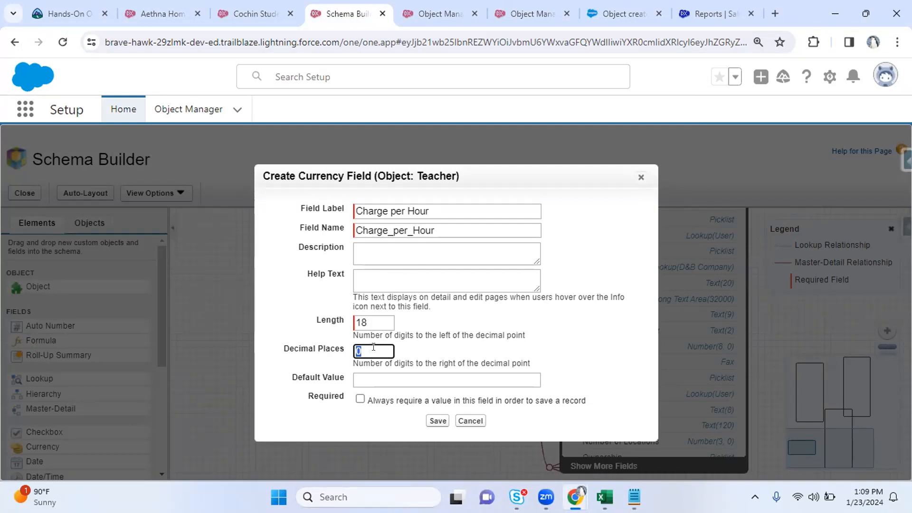
# Try 2 decimal places and a length of 16 in the currency field form
pyautogui.write('2')
pyautogui.press('BackSpace')
pyautogui.write('2')
pyautogui.click(370, 321)
pyautogui.press('Tab')
pyautogui.click(361, 321)
pyautogui.press('Tab')
pyautogui.click(379, 320)
pyautogui.hotkey('ctrl', 'a')
pyautogui.write('16')
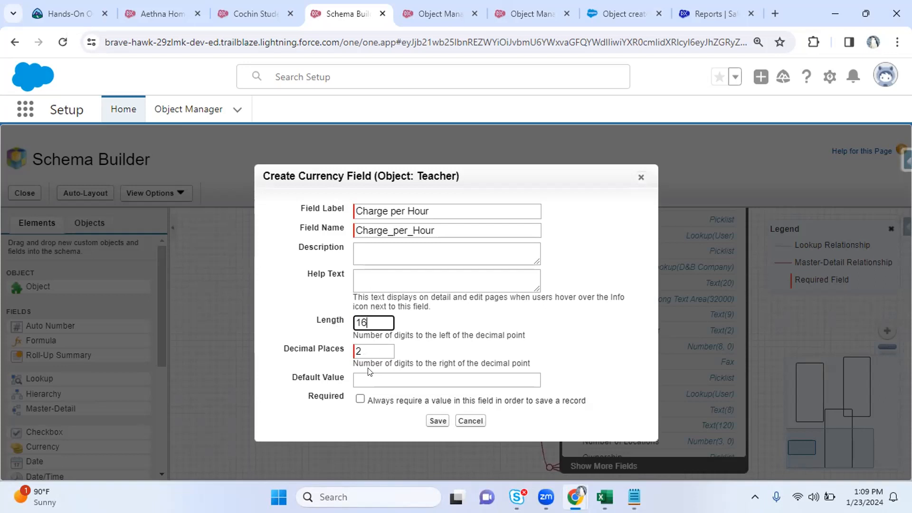
# Experiment further, trying 6 decimal places and then a length of 12
pyautogui.moveTo(372, 321); pyautogui.dragTo(325, 324)
pyautogui.write('18')
pyautogui.press('BackSpace')
pyautogui.press('BackSpace')
pyautogui.press('Tab')
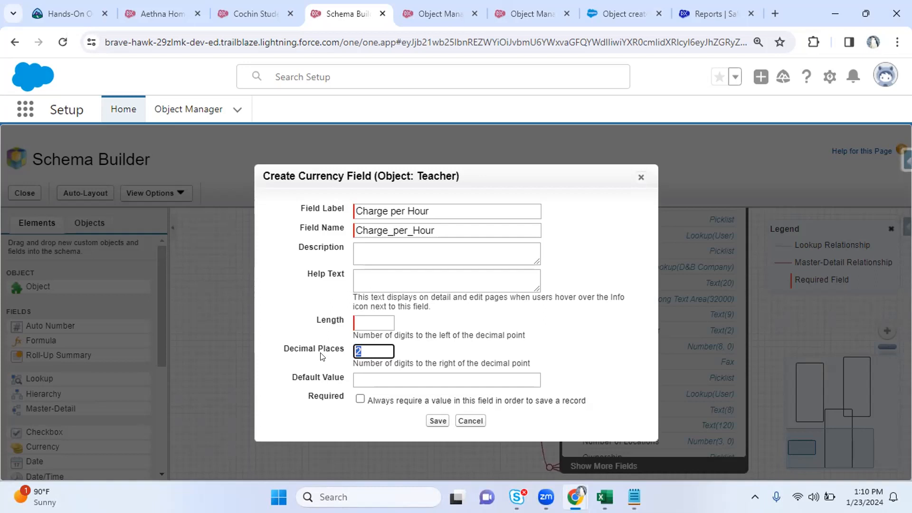
pyautogui.press('BackSpace')
pyautogui.write('6')
pyautogui.press('BackSpace')
pyautogui.click(372, 318)
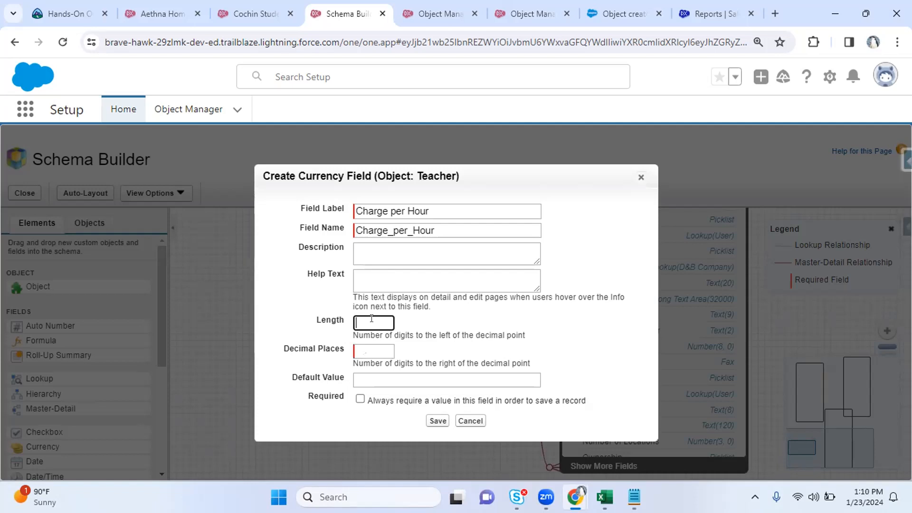
pyautogui.write('12')
pyautogui.press('BackSpace')
pyautogui.write('2')
pyautogui.click(479, 332)
# Restore Length to 18 and set Decimal Places to 3
pyautogui.doubleClick(359, 322)
pyautogui.click(381, 351)
pyautogui.doubleClick(369, 322)
pyautogui.write('18')
pyautogui.click(358, 351)
pyautogui.write('3')
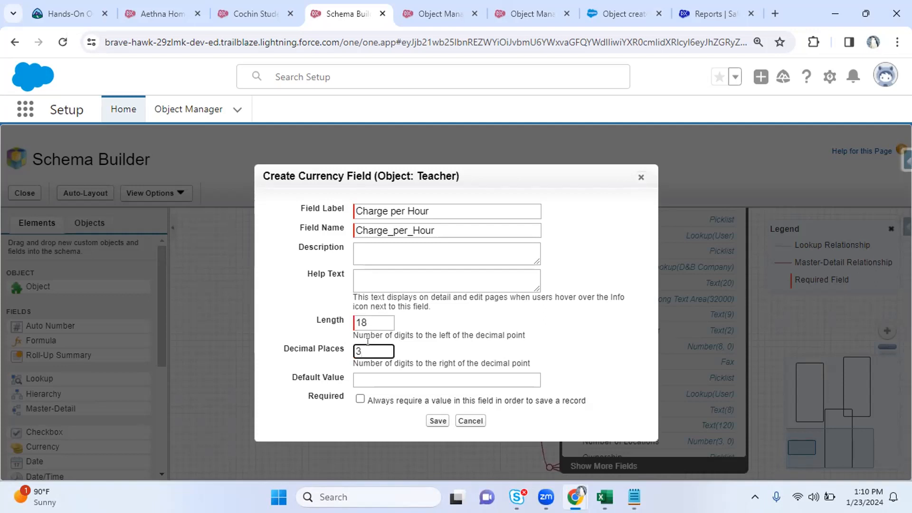
# Check the Length (18) and Decimal Places (3) values and enter a default value of 200
pyautogui.doubleClick(359, 350)
pyautogui.doubleClick(368, 319)
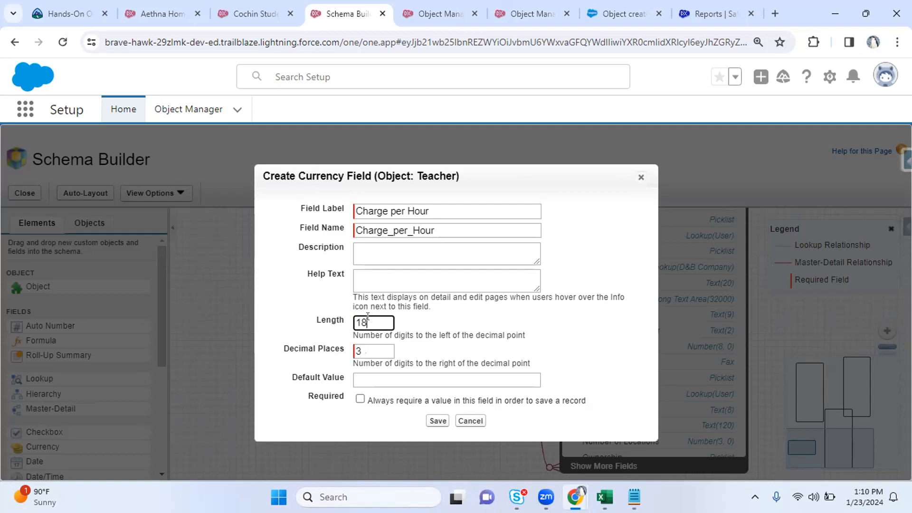
pyautogui.click(369, 350)
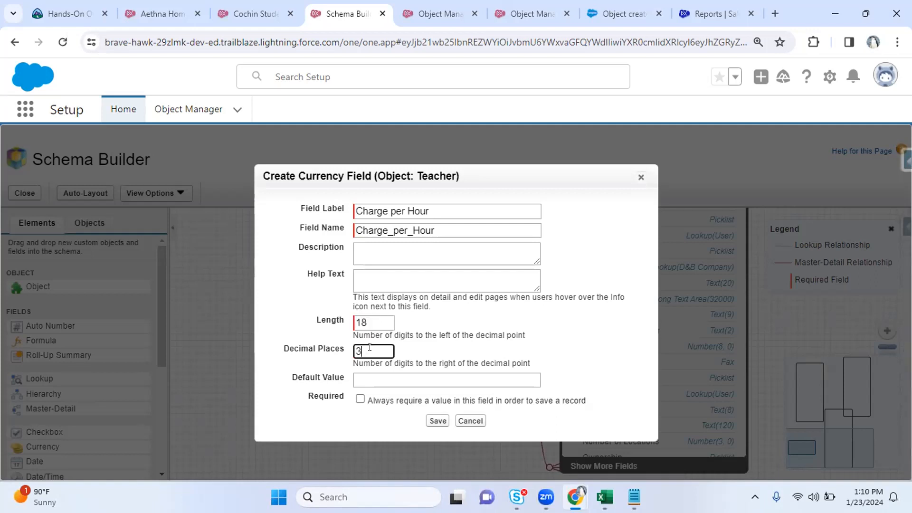
pyautogui.doubleClick(369, 318)
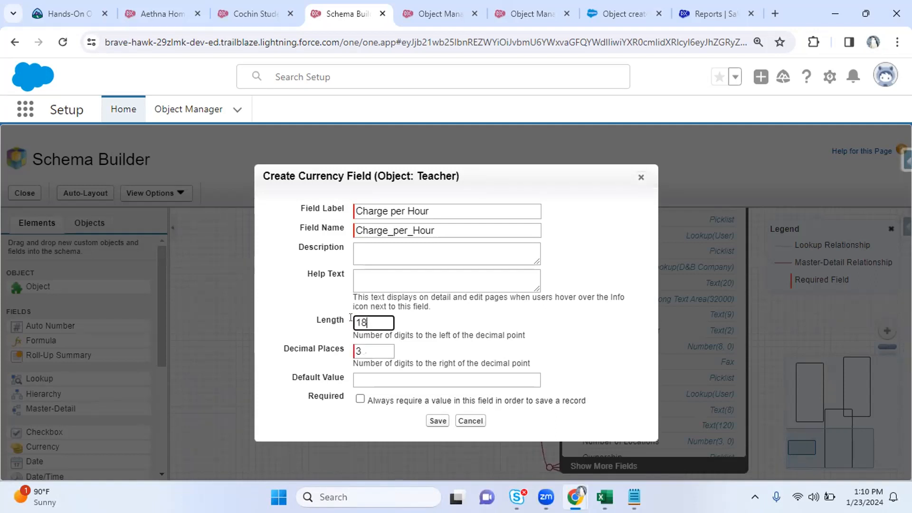
pyautogui.doubleClick(358, 350)
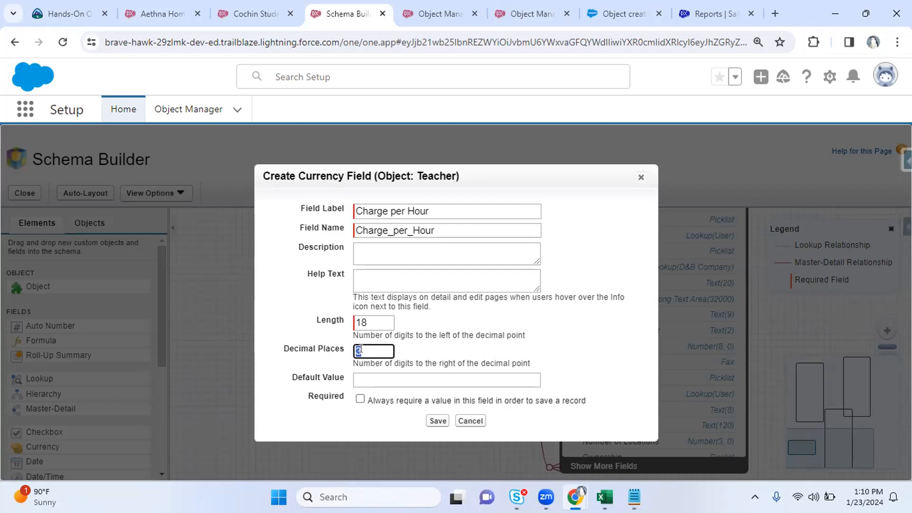
pyautogui.doubleClick(371, 318)
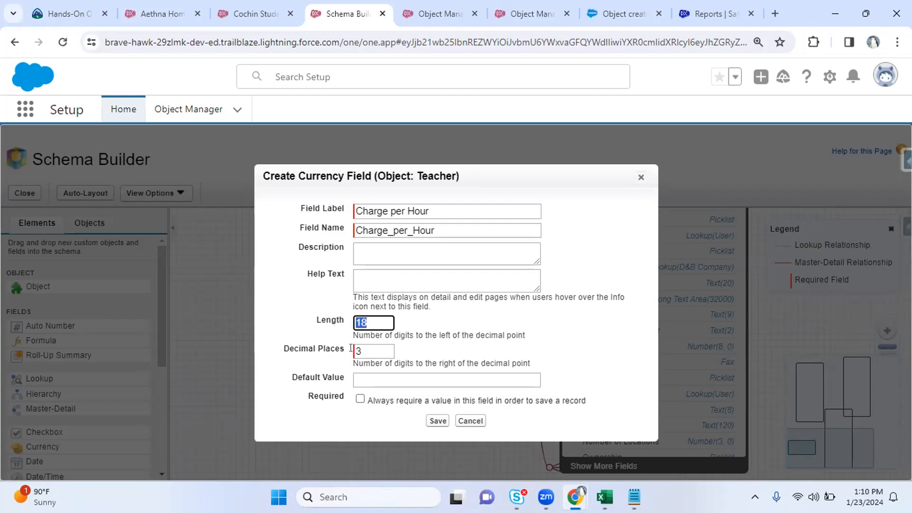
pyautogui.click(372, 379)
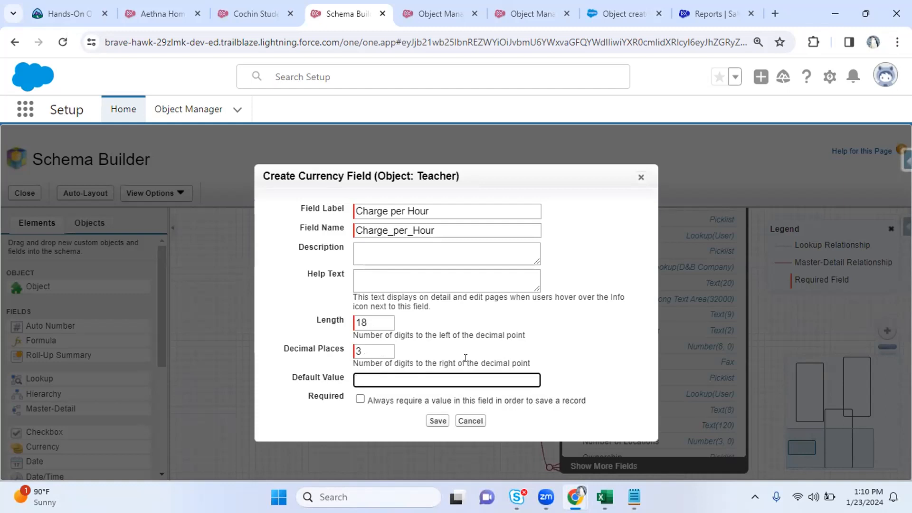
pyautogui.write('200')
# Make Charge per Hour required, change its Length to 15, and save the field
pyautogui.click(360, 399)
pyautogui.click(364, 319)
pyautogui.press('BackSpace')
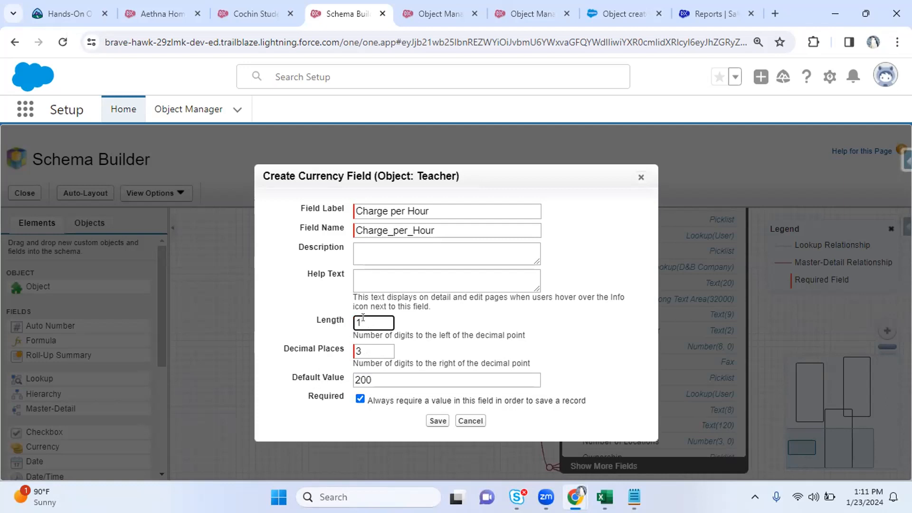
pyautogui.write('5')
pyautogui.click(433, 420)
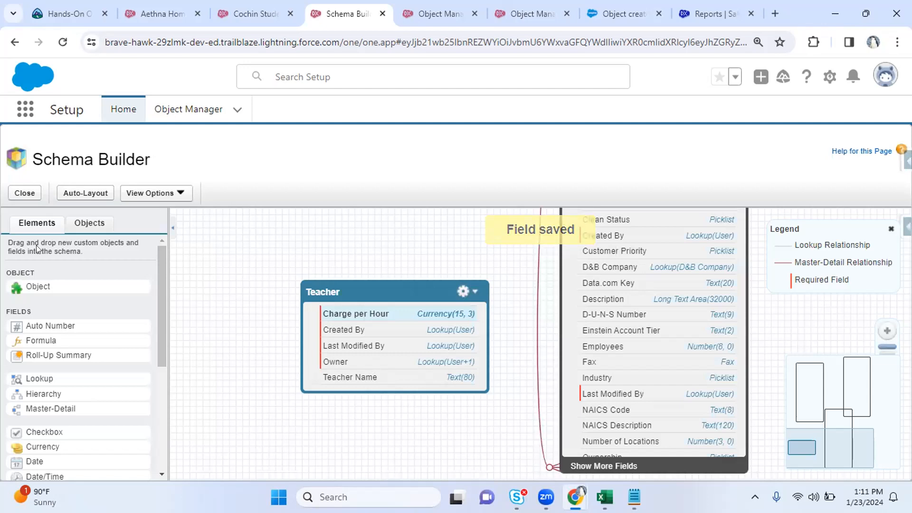
pyautogui.hotkey('ctrl', 'Tab')
# Open Teacher's Fields & Relationships and confirm Charge_per_Hour__c is listed as Currency(15, 3)
pyautogui.click(65, 255)
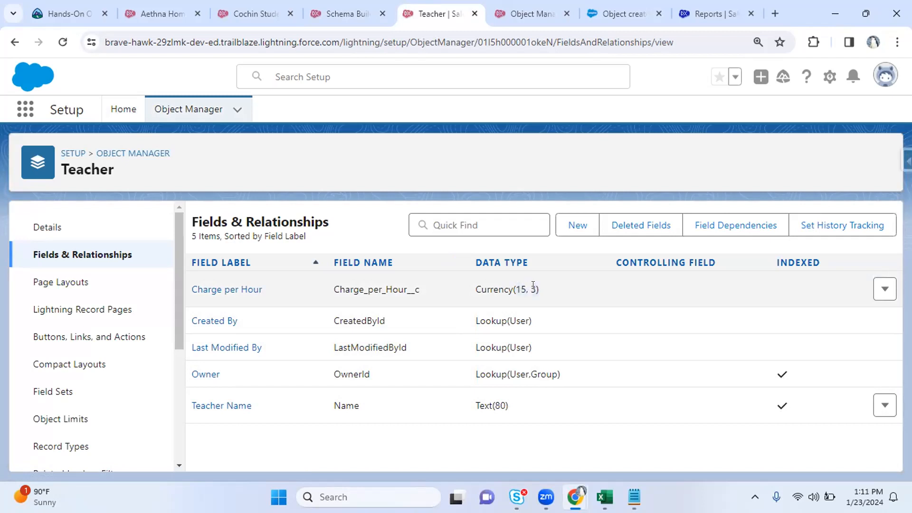
pyautogui.moveTo(471, 293); pyautogui.dragTo(541, 291)
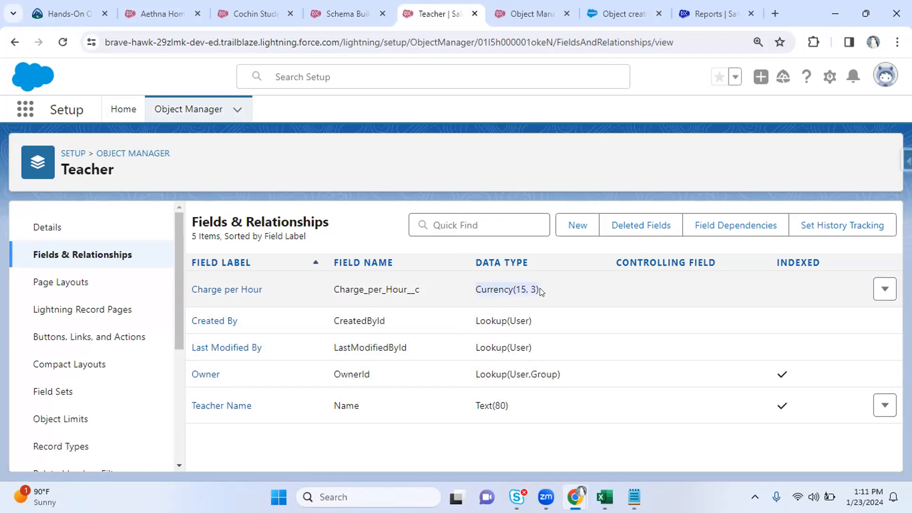